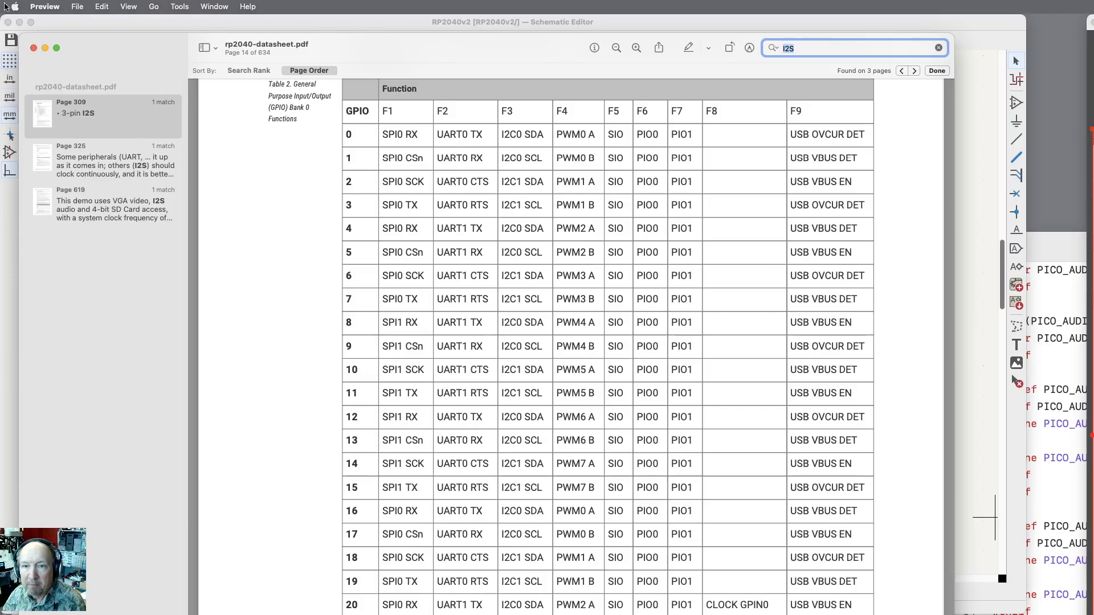
# Switch to the KiCad schematic editor and delete the no-connect flags from GPIO1 through GPIO5 on U1.
pyautogui.click(464, 26)
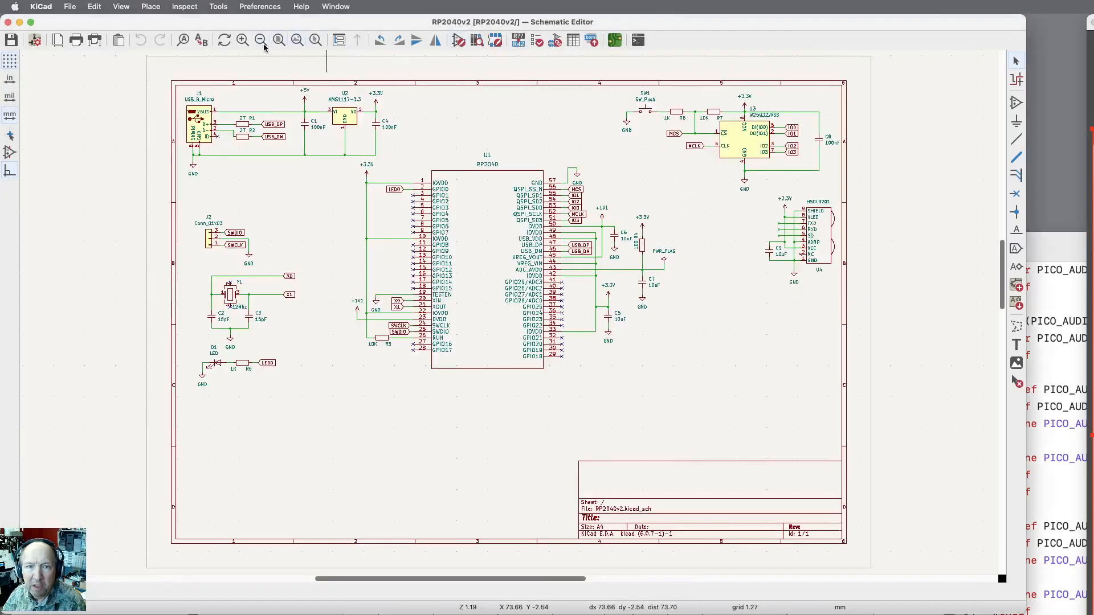
pyautogui.click(243, 40)
pyautogui.scroll(1, 377, 214)
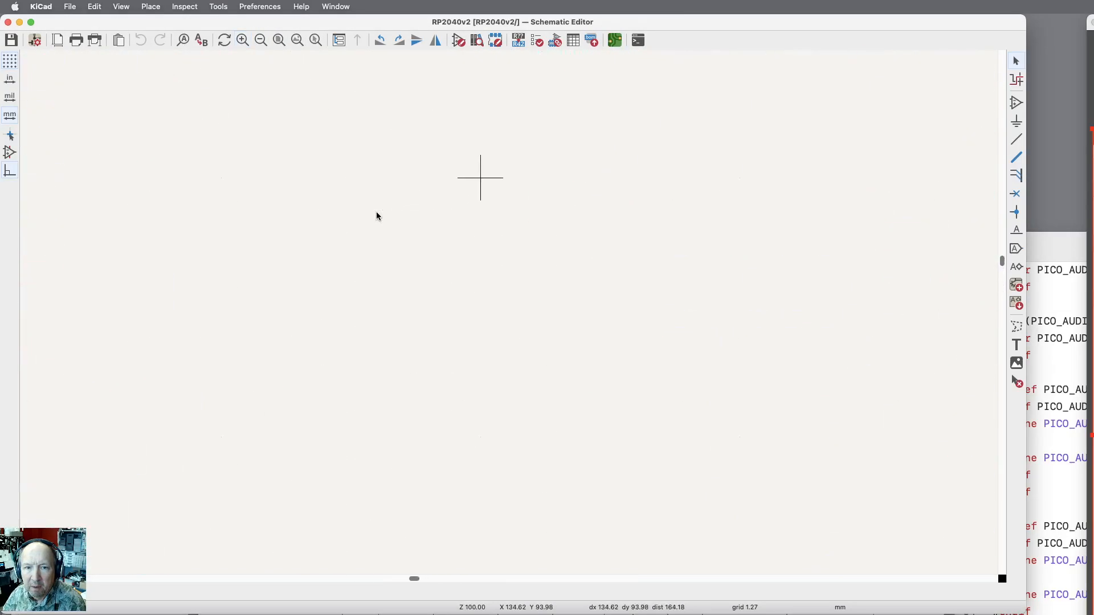
pyautogui.scroll(-2, 376, 211)
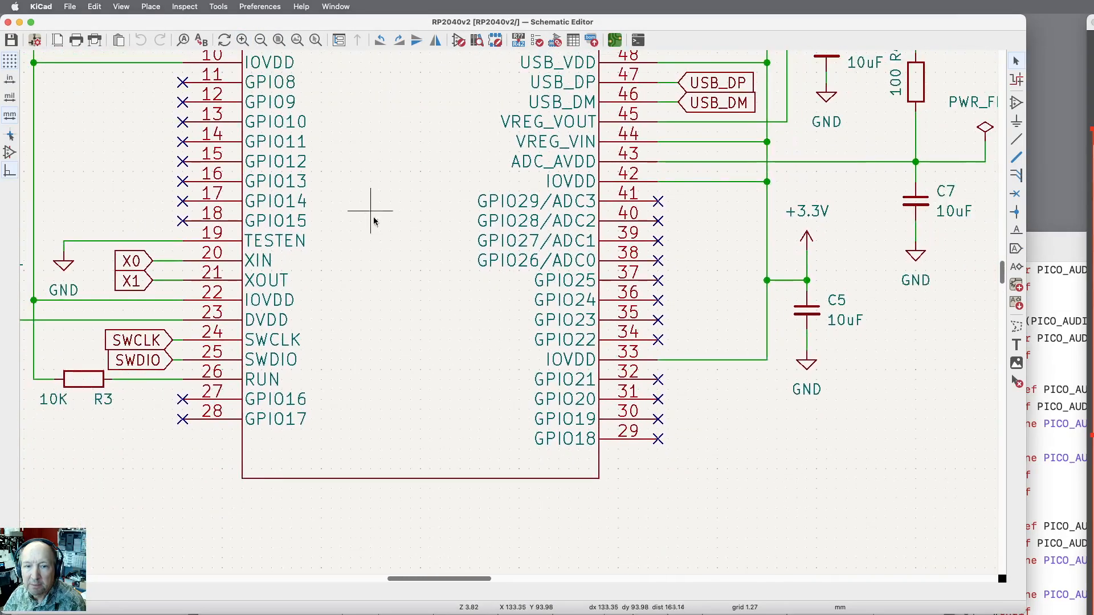
pyautogui.moveTo(405, 579); pyautogui.dragTo(382, 577)
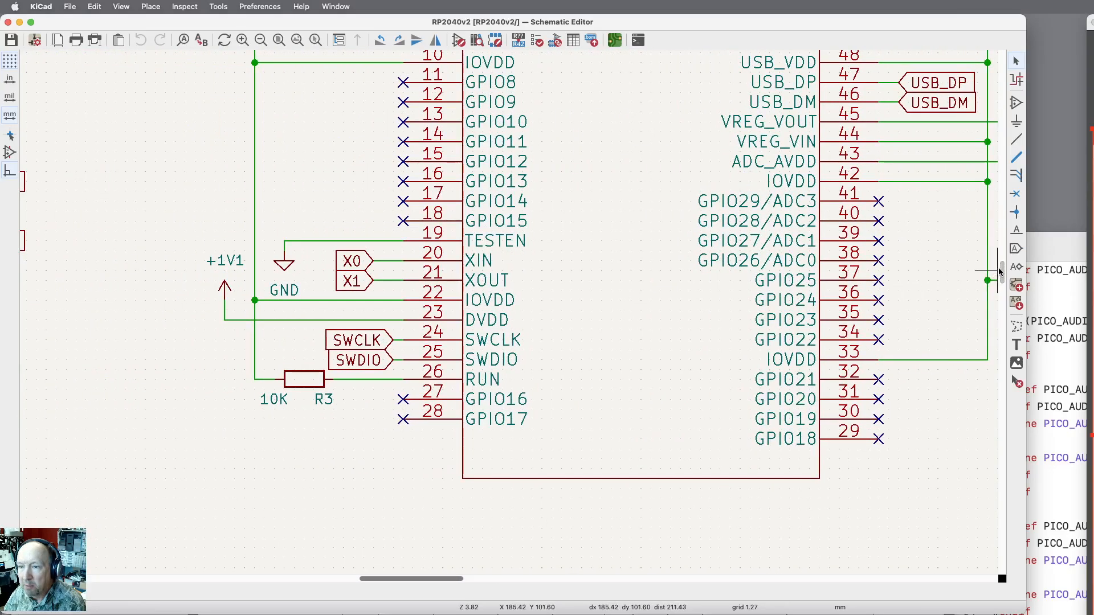
pyautogui.moveTo(999, 268); pyautogui.dragTo(999, 239)
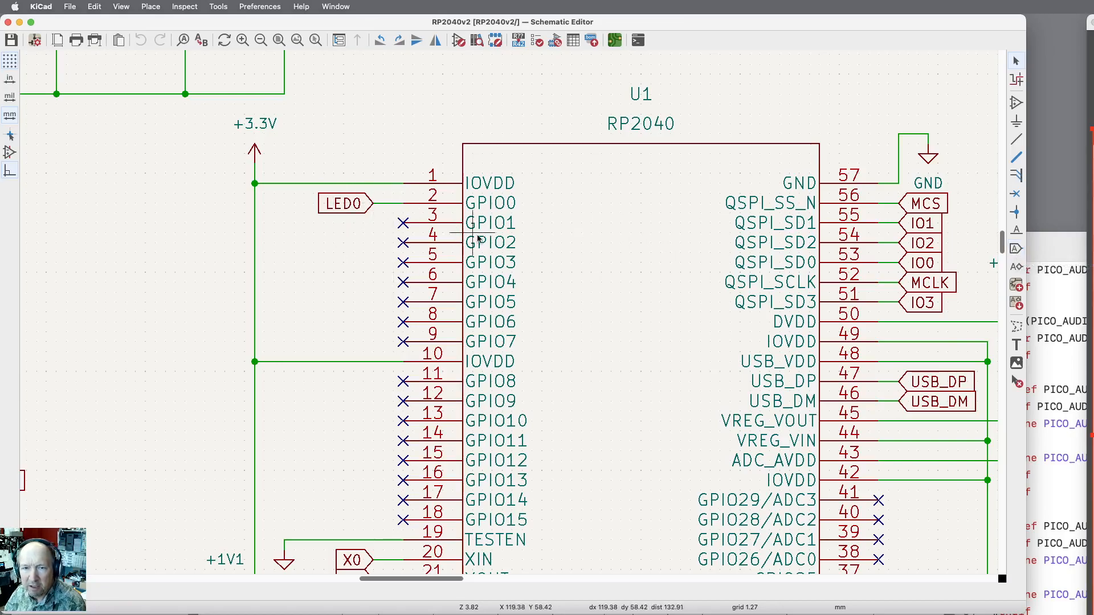
pyautogui.click(1018, 382)
pyautogui.click(403, 223)
pyautogui.click(403, 243)
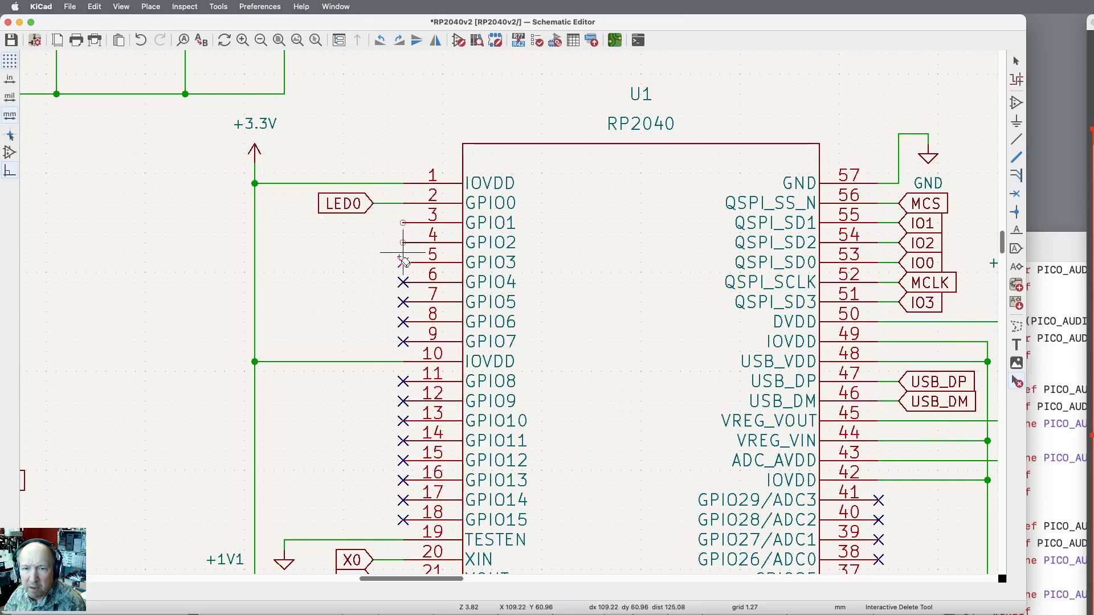
pyautogui.click(403, 263)
pyautogui.click(403, 282)
pyautogui.click(403, 302)
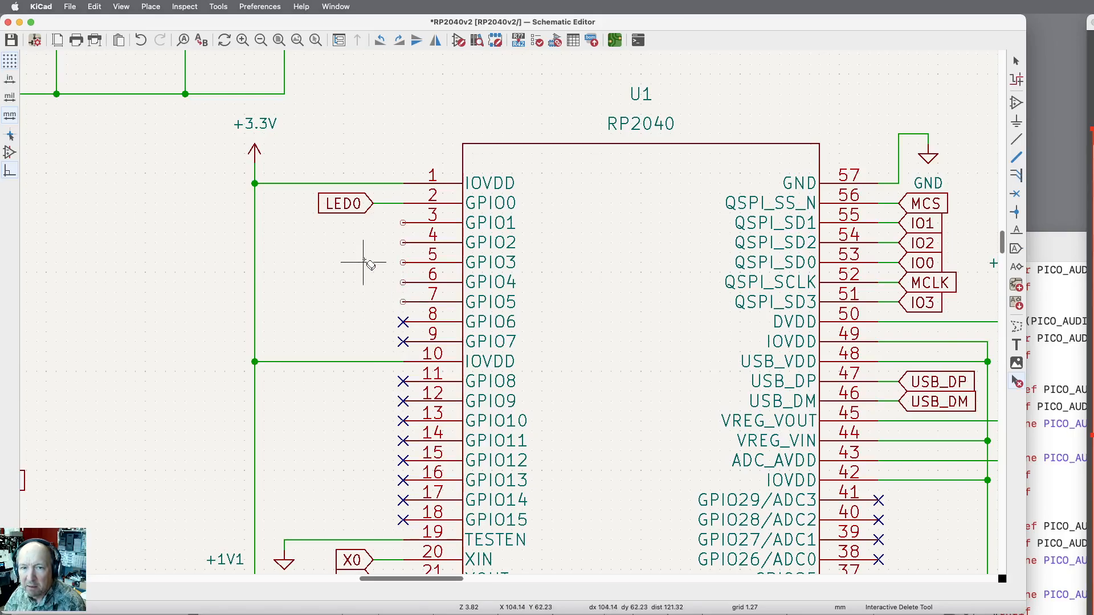
pyautogui.press('Escape')
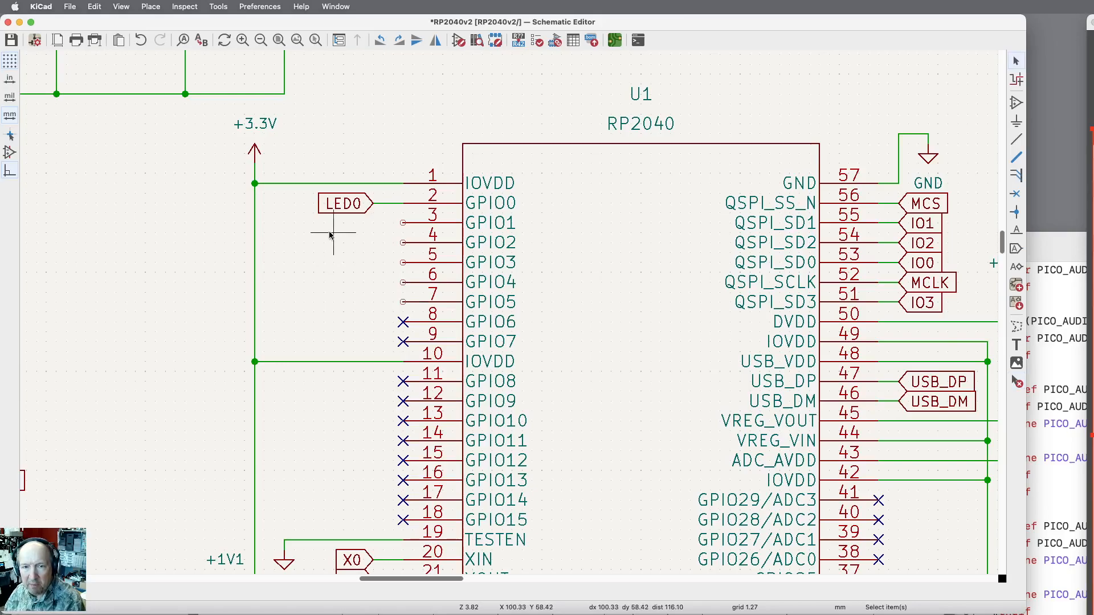
# Duplicate the LED0 global label beside U1, place the copy level with GPIO1 and rename it LED1.
pyautogui.click(349, 207)
pyautogui.press('super+d')
pyautogui.click(375, 226)
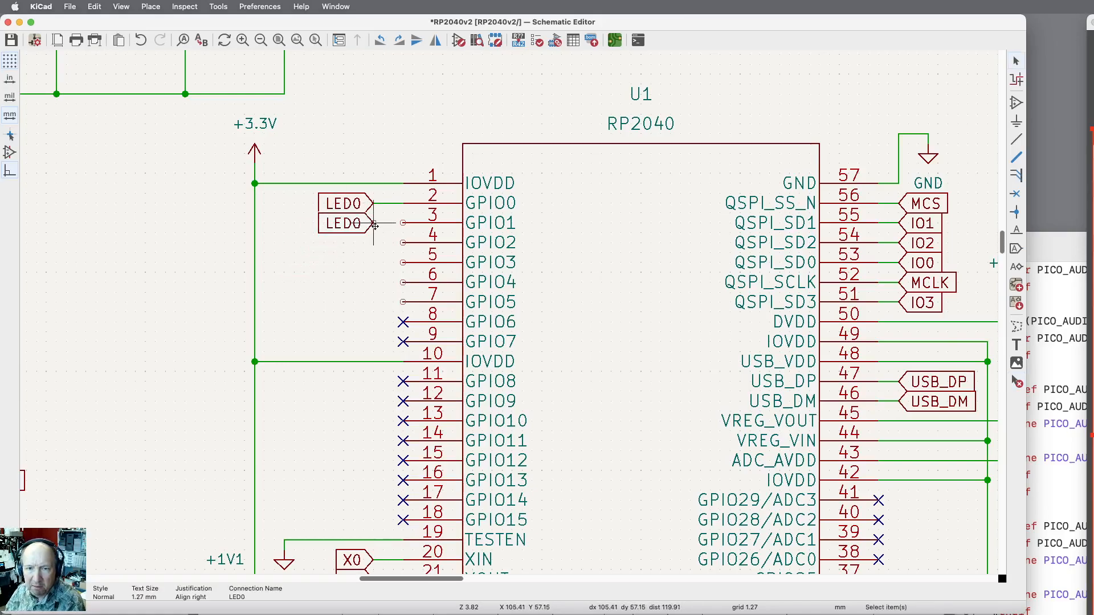
pyautogui.doubleClick(346, 226)
pyautogui.press('Right')
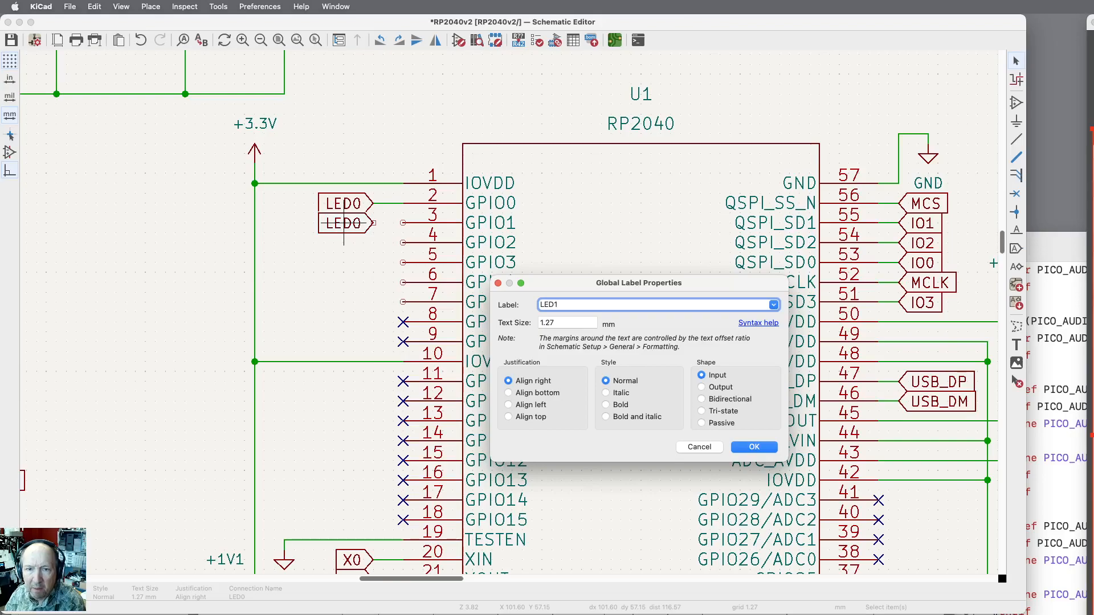
pyautogui.click(756, 447)
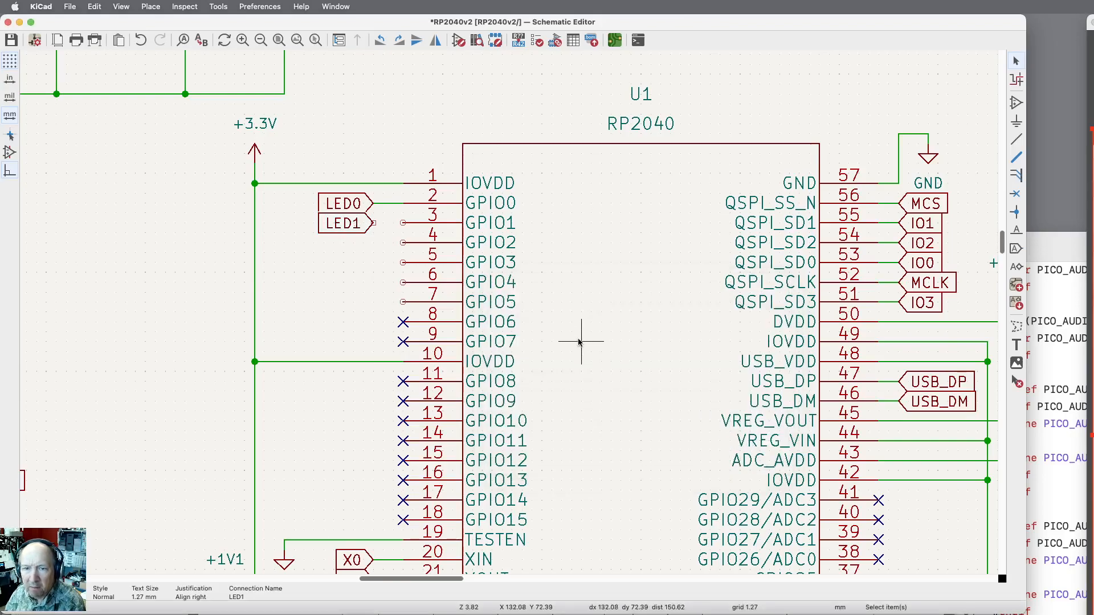
# Wire the GPIO1 pin of U1 to the LED1 label.
pyautogui.click(1017, 139)
pyautogui.click(403, 222)
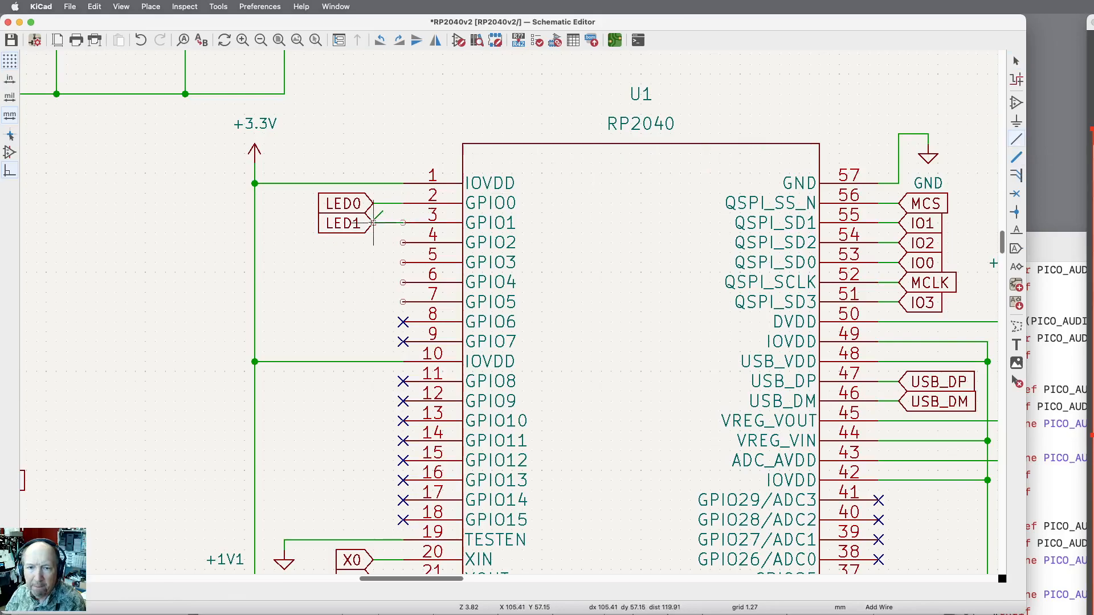
pyautogui.click(374, 222)
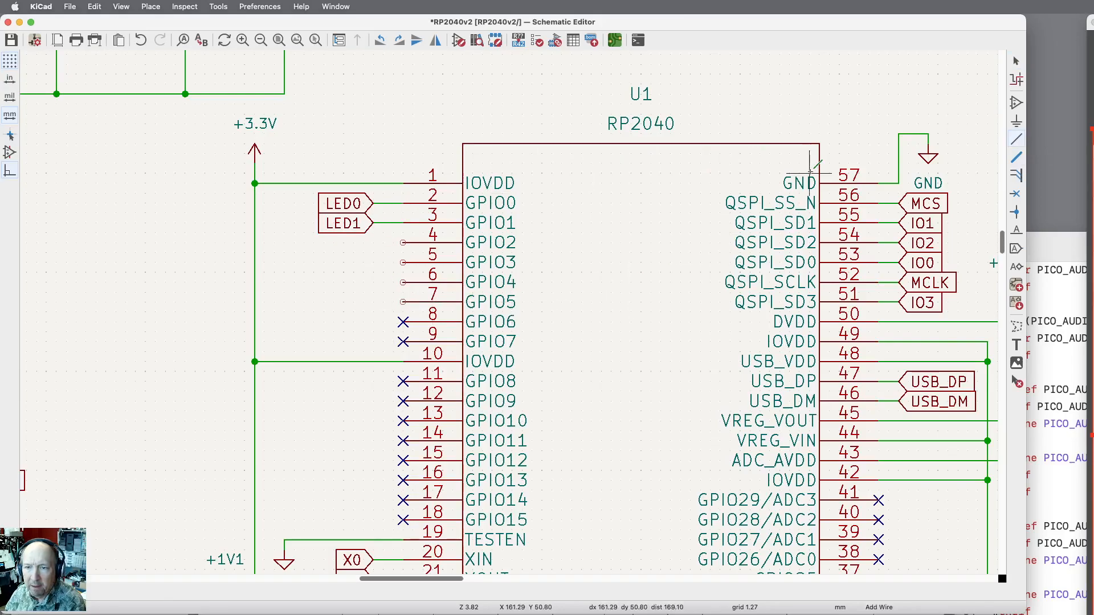
# Move the whole LED0 circuit, with D1, R5, GND and its label, down away from the crystal circuit.
pyautogui.scroll(-3, 811, 171)
pyautogui.scroll(5, 372, 444)
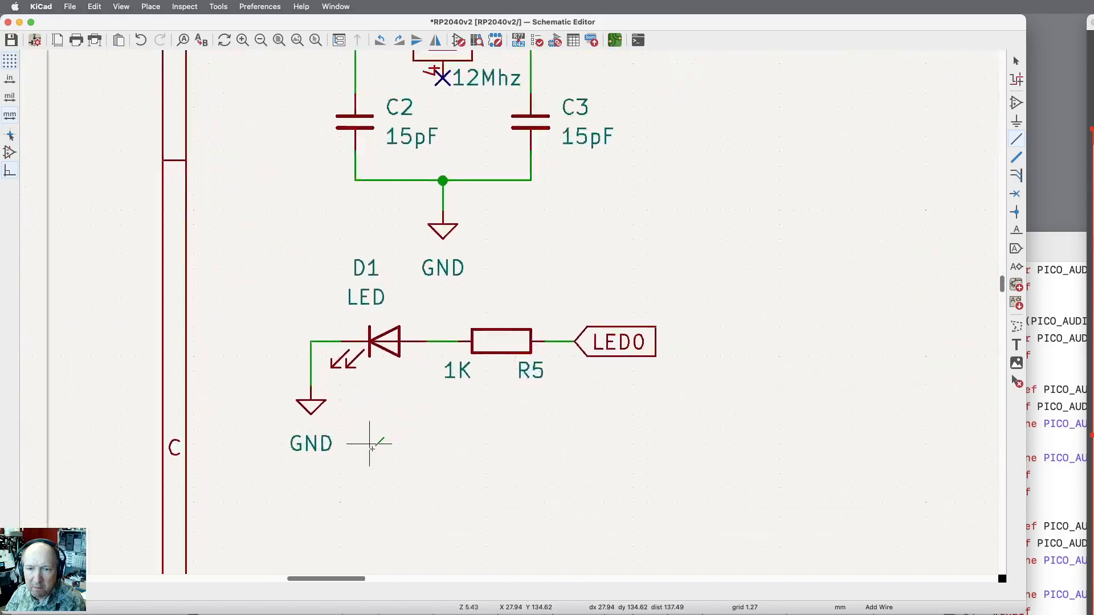
pyautogui.scroll(-2, 372, 449)
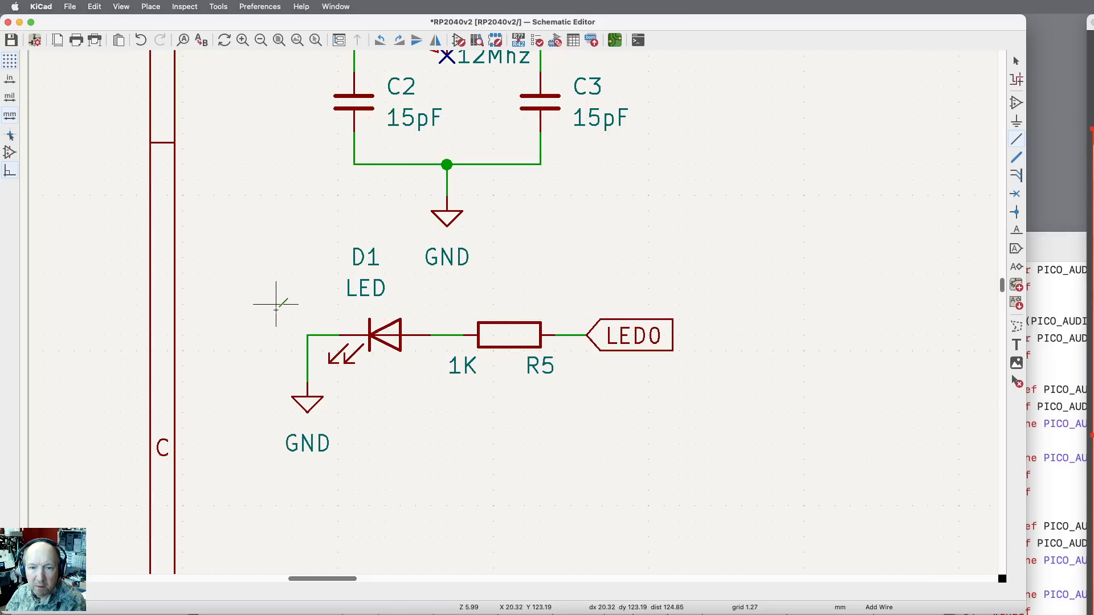
pyautogui.moveTo(275, 308); pyautogui.dragTo(731, 494)
pyautogui.press('m')
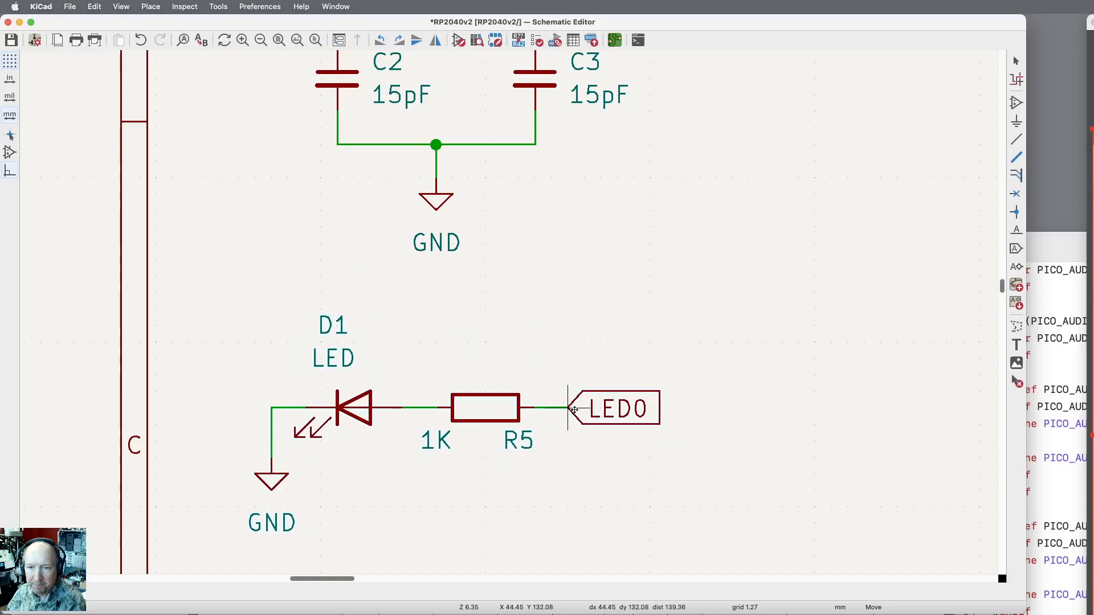
pyautogui.click(579, 392)
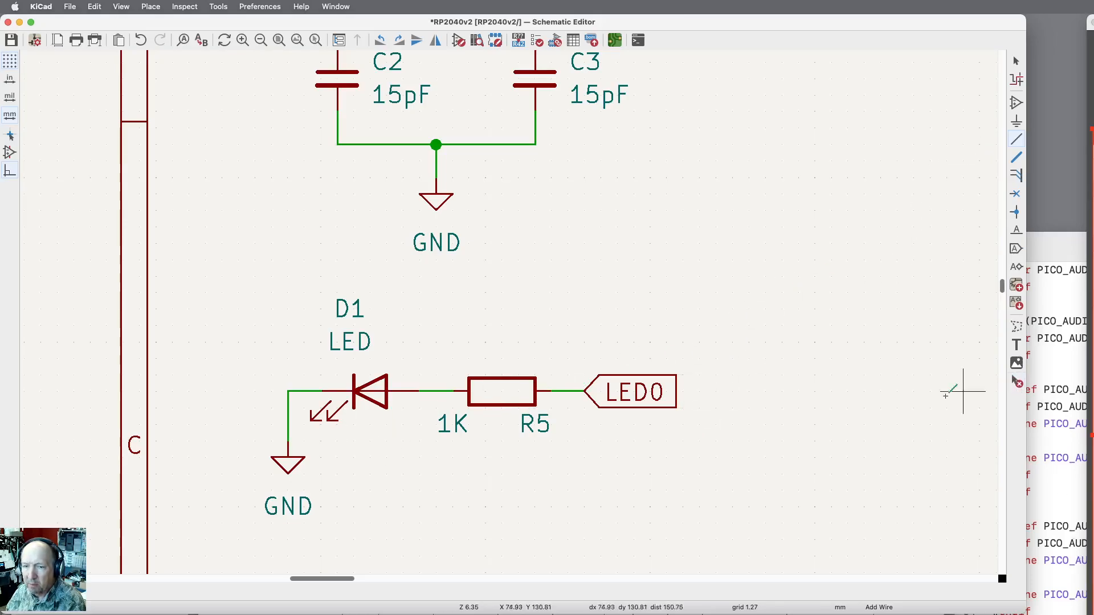
pyautogui.click(601, 474)
pyautogui.press('Escape')
pyautogui.press('Escape')
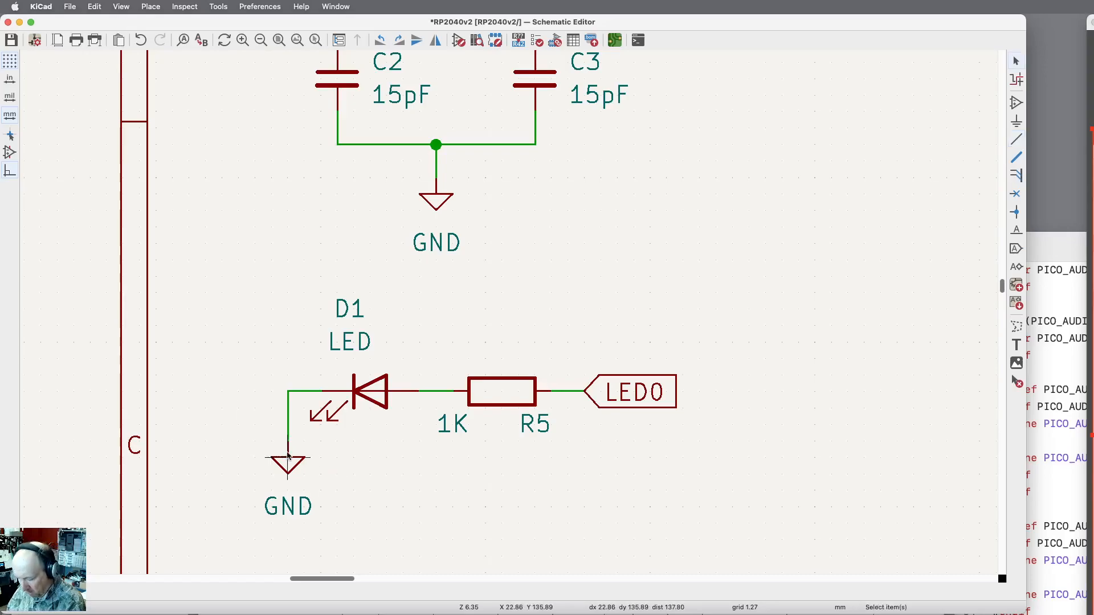
# Move the LED0 circuit's GND symbol into the open area right of the LED0 label and duplicate D1 about 10 mm below the original.
pyautogui.press('m')
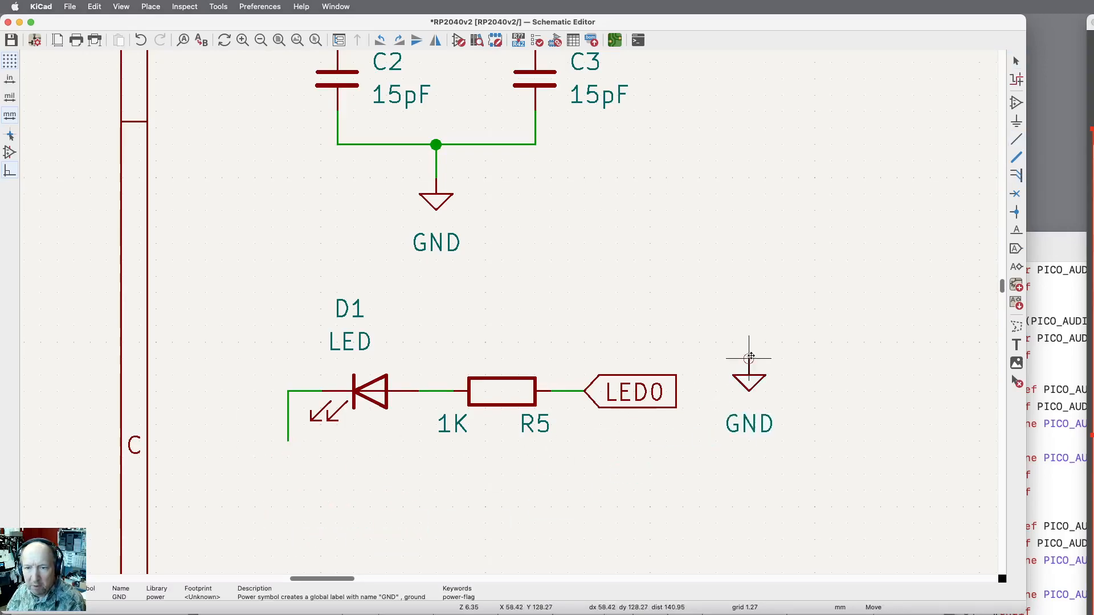
pyautogui.click(787, 291)
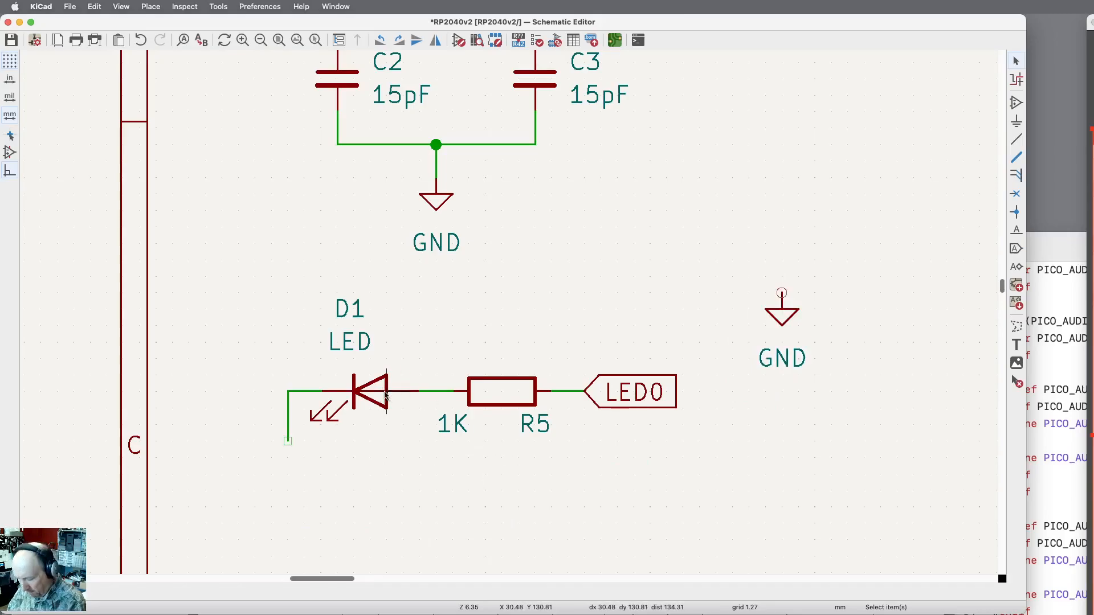
pyautogui.press('super+d')
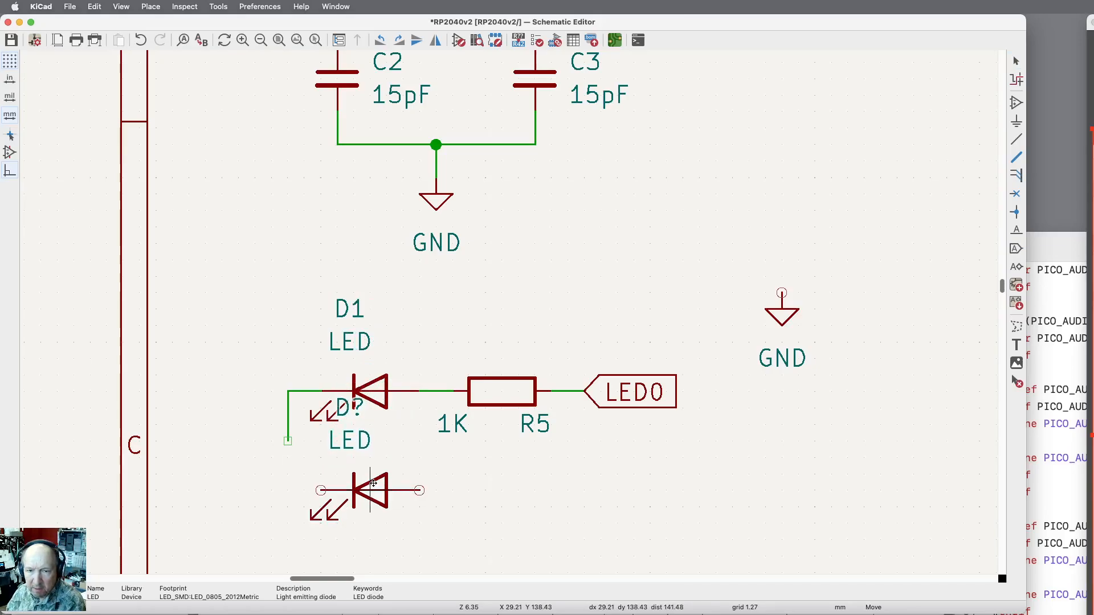
pyautogui.click(371, 523)
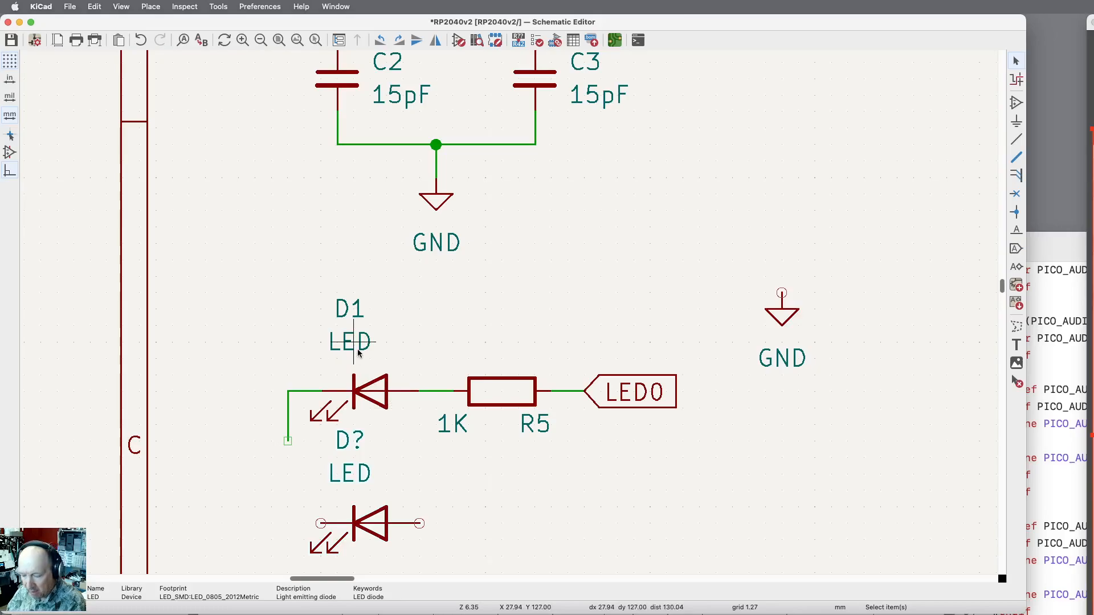
pyautogui.click(368, 530)
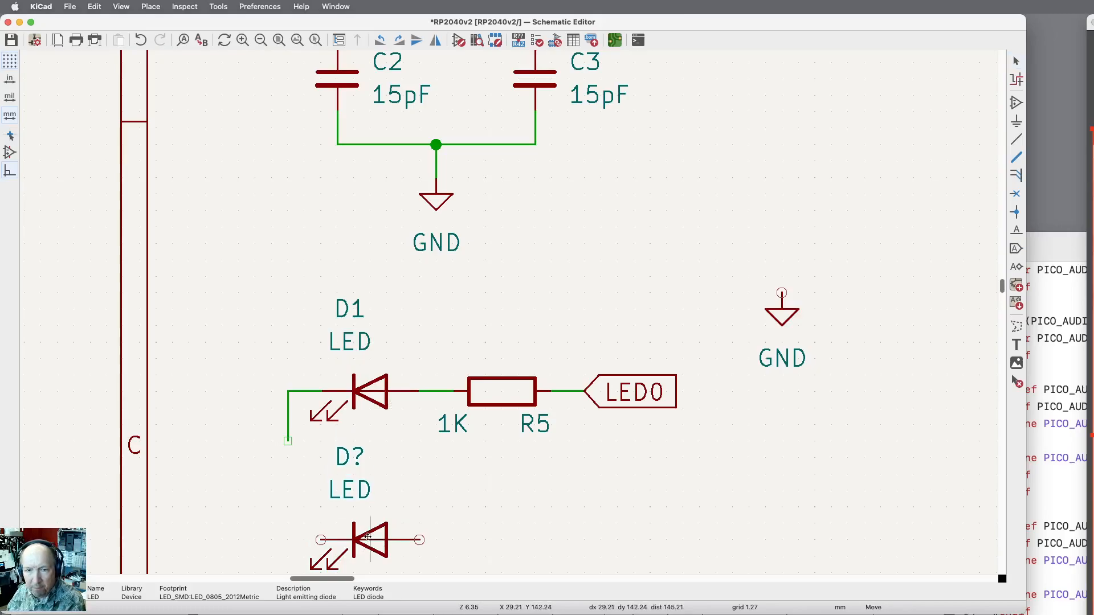
pyautogui.press('m')
pyautogui.click(368, 530)
pyautogui.click(374, 490)
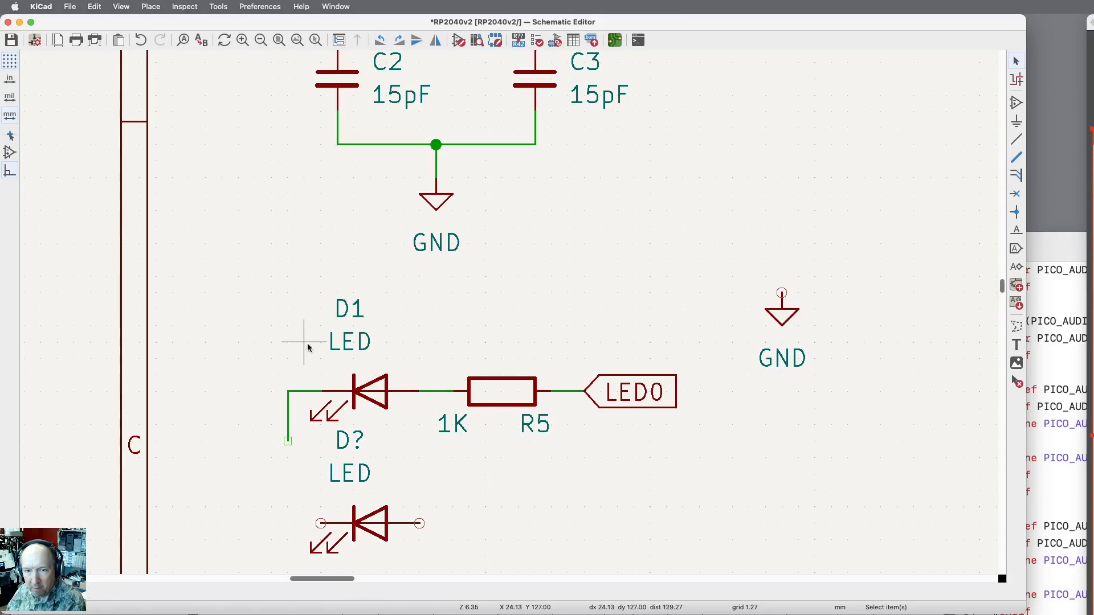
# Move the reference and value texts of D1 and its duplicate closer to their LED symbols.
pyautogui.press('m')
pyautogui.click(355, 362)
pyautogui.press('m')
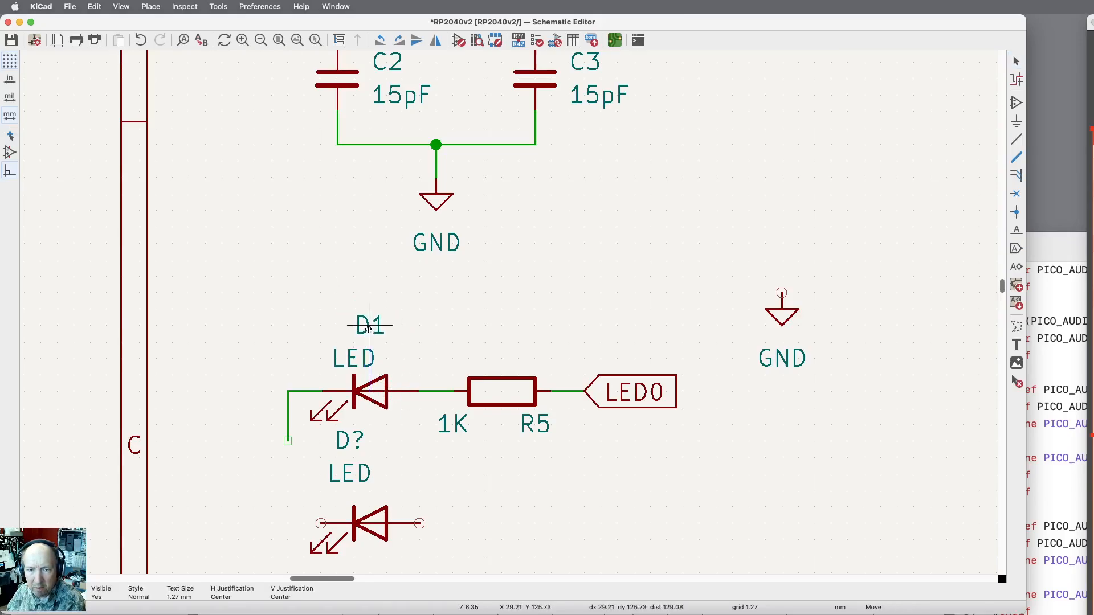
pyautogui.click(360, 334)
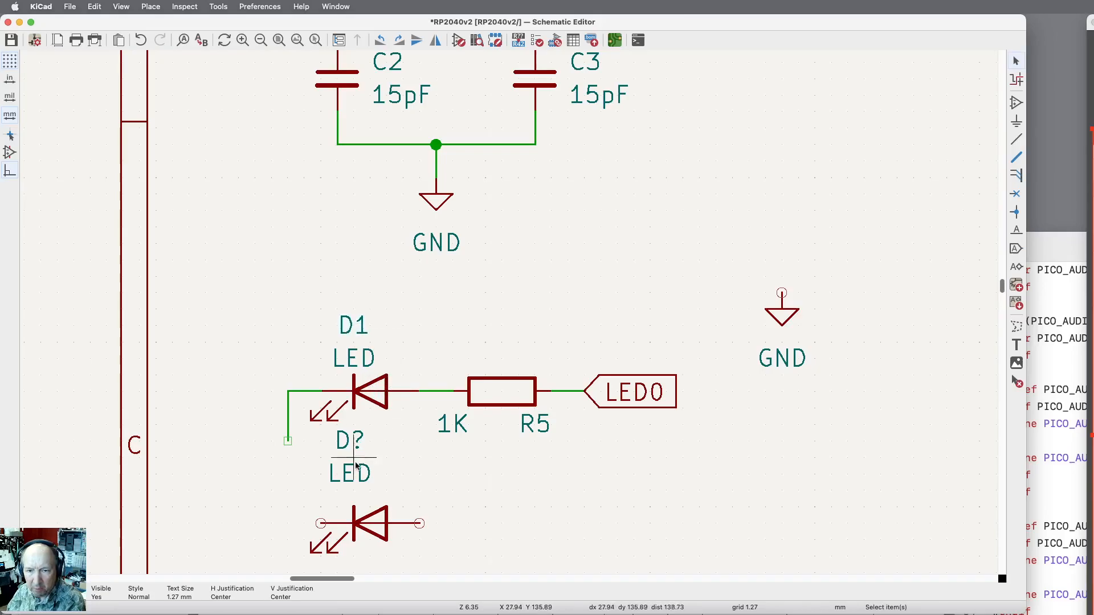
pyautogui.moveTo(350, 469); pyautogui.dragTo(353, 489)
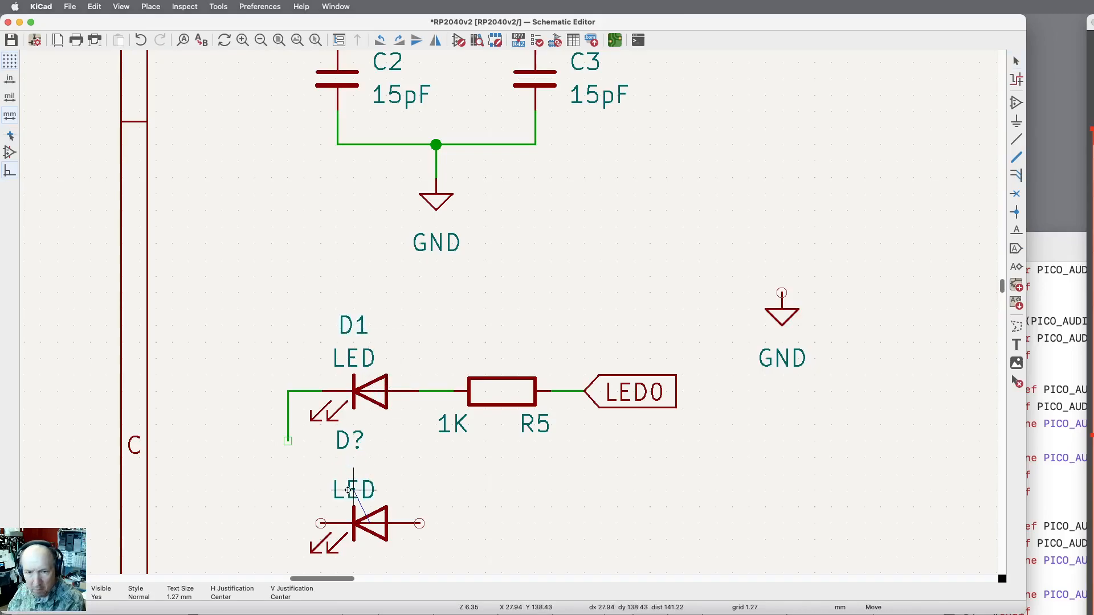
pyautogui.moveTo(346, 447); pyautogui.dragTo(347, 463)
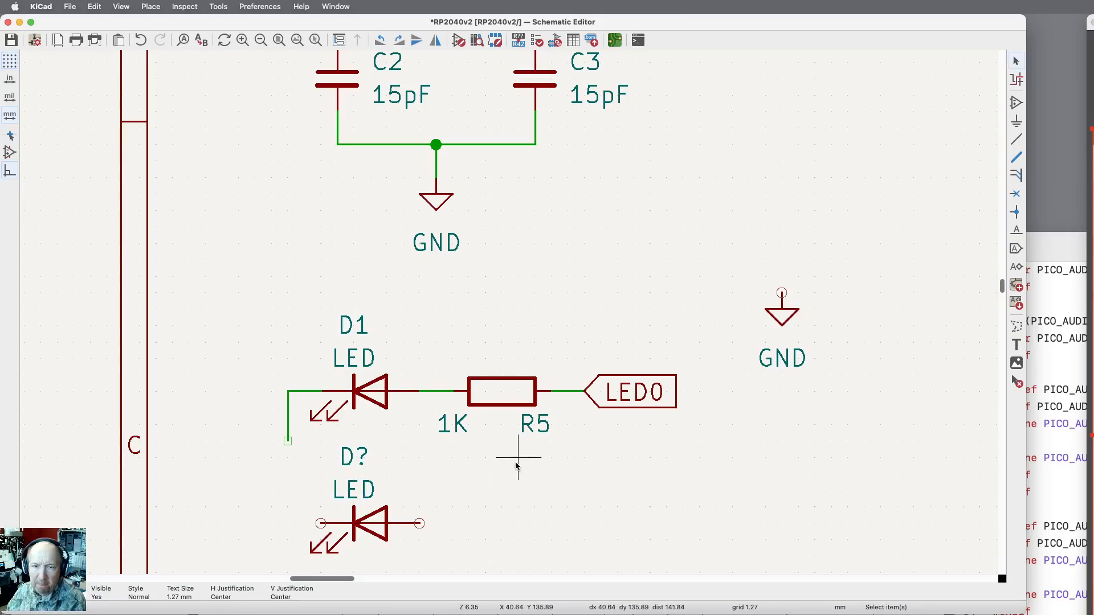
pyautogui.press('Escape')
# Duplicate resistor R5 and place the copy directly below it, in line with the duplicated LED.
pyautogui.click(501, 393)
pyautogui.press('super+d')
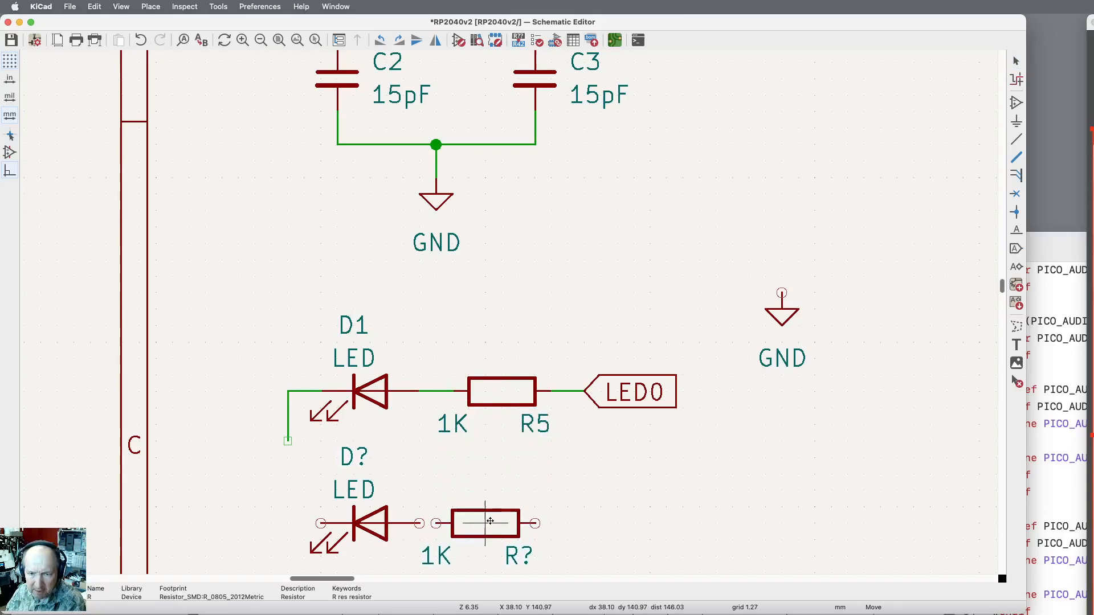
pyautogui.click(499, 529)
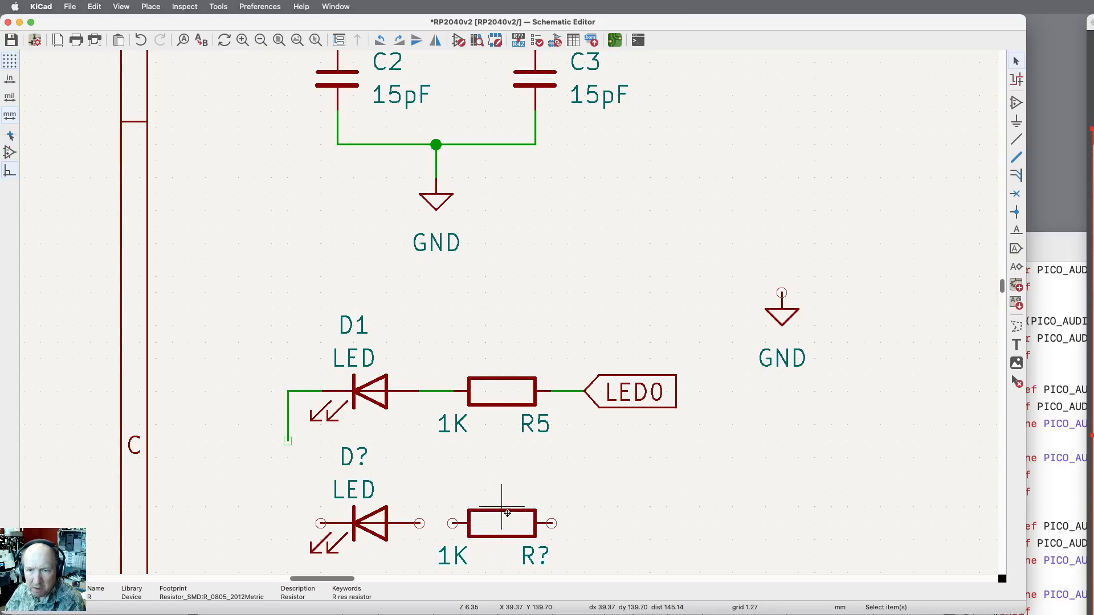
# Duplicate the LED0 label next to R5, place it level with the copied resistor and rename it LED1.
pyautogui.click(636, 392)
pyautogui.press('super+d')
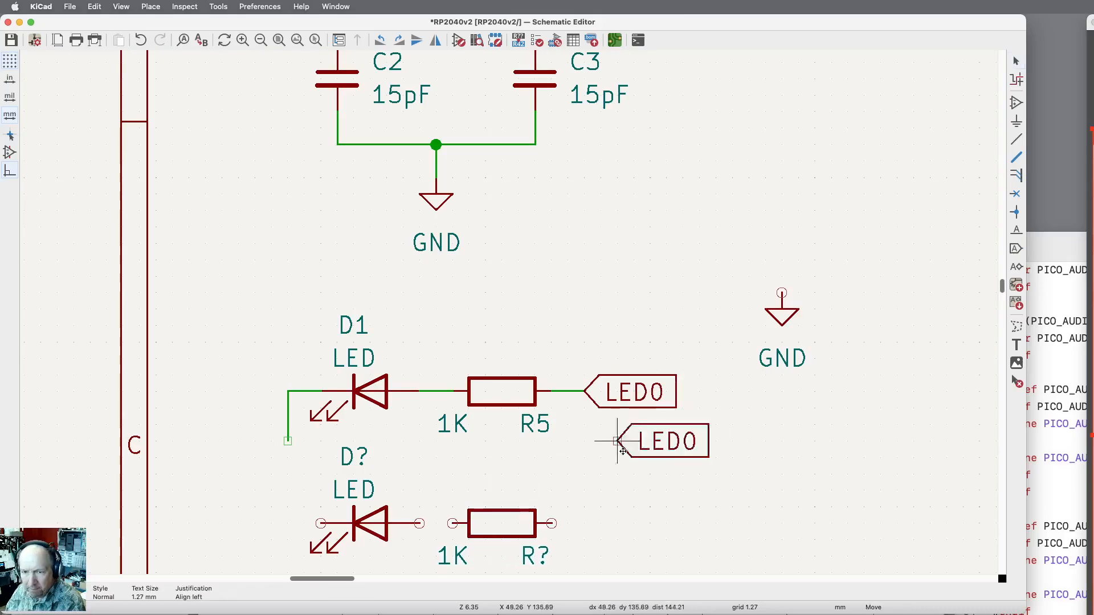
pyautogui.click(581, 523)
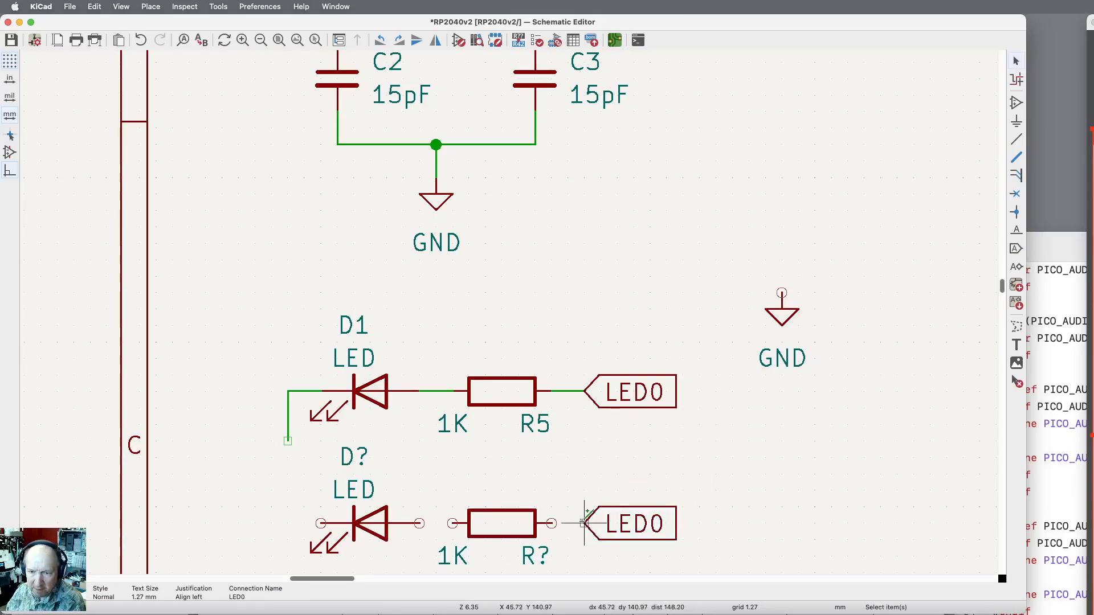
pyautogui.doubleClick(634, 524)
pyautogui.press('Right')
pyautogui.write('1')
pyautogui.press('Return')
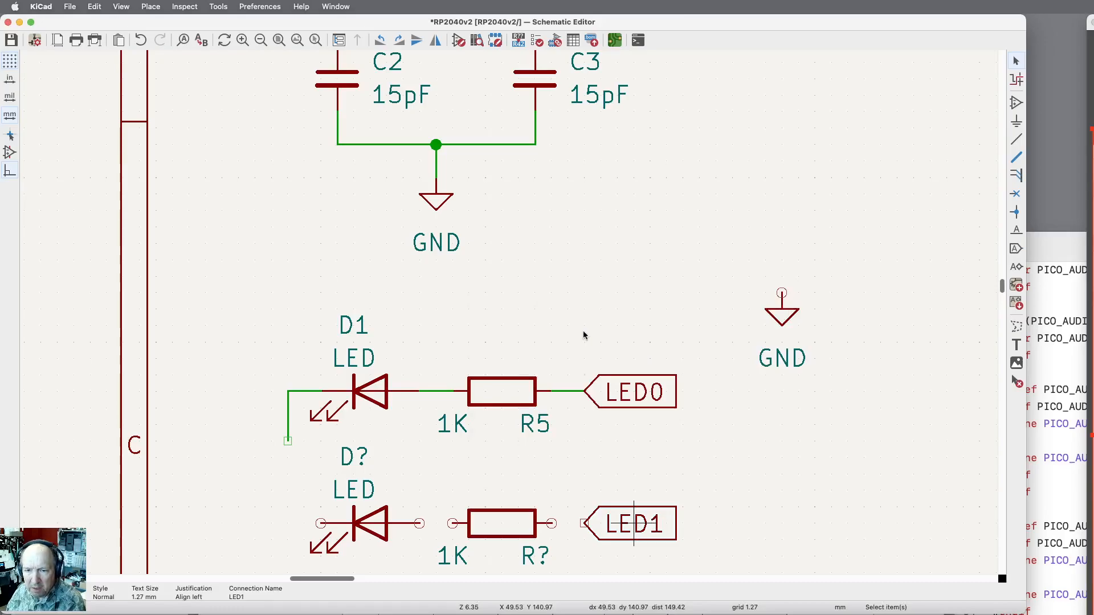
# Wire the LED1 label through the new resistor and LED, and join the LED's cathode to D1's open ground wire.
pyautogui.click(1017, 139)
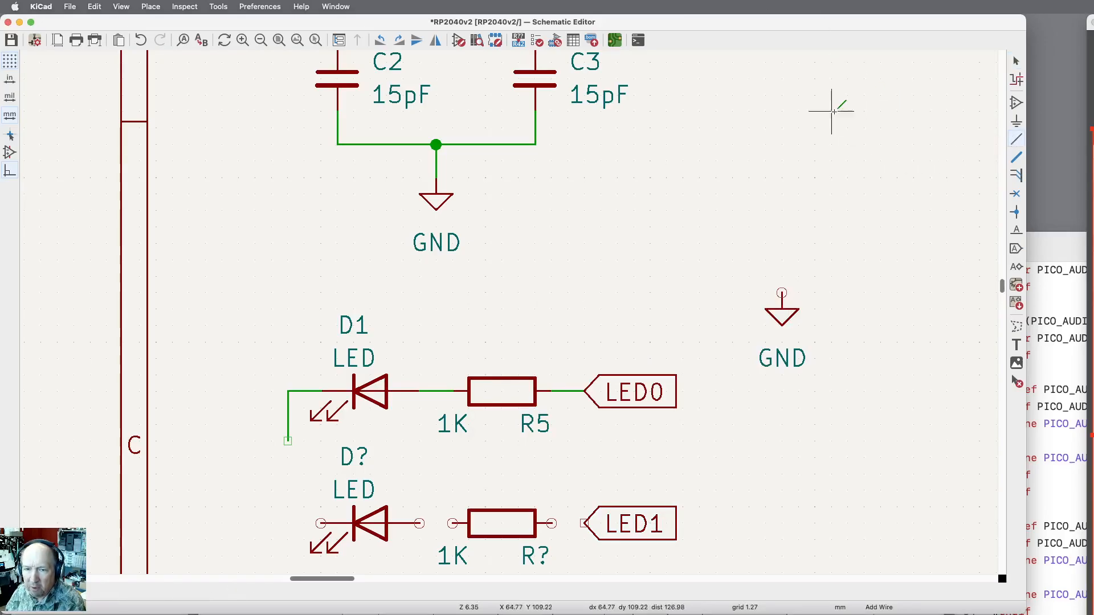
pyautogui.click(585, 523)
pyautogui.click(552, 523)
pyautogui.click(452, 523)
pyautogui.click(420, 524)
pyautogui.click(321, 523)
pyautogui.click(288, 440)
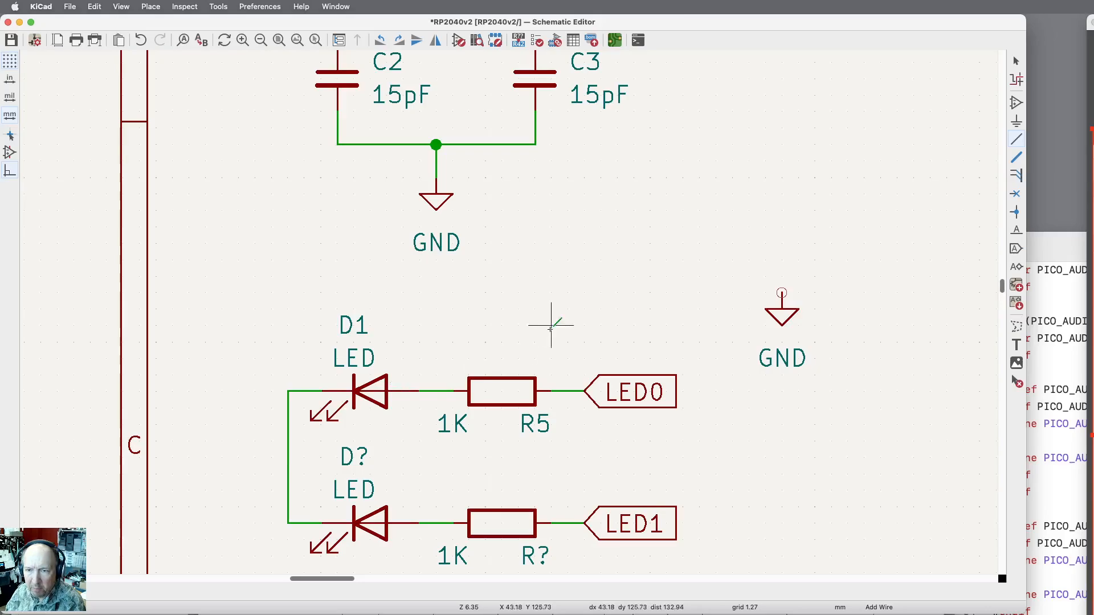
# Move the loose GND symbol below the two LED circuits and wire it to the corner of their shared cathode line.
pyautogui.scroll(-2, 728, 190)
pyautogui.scroll(2, 696, 471)
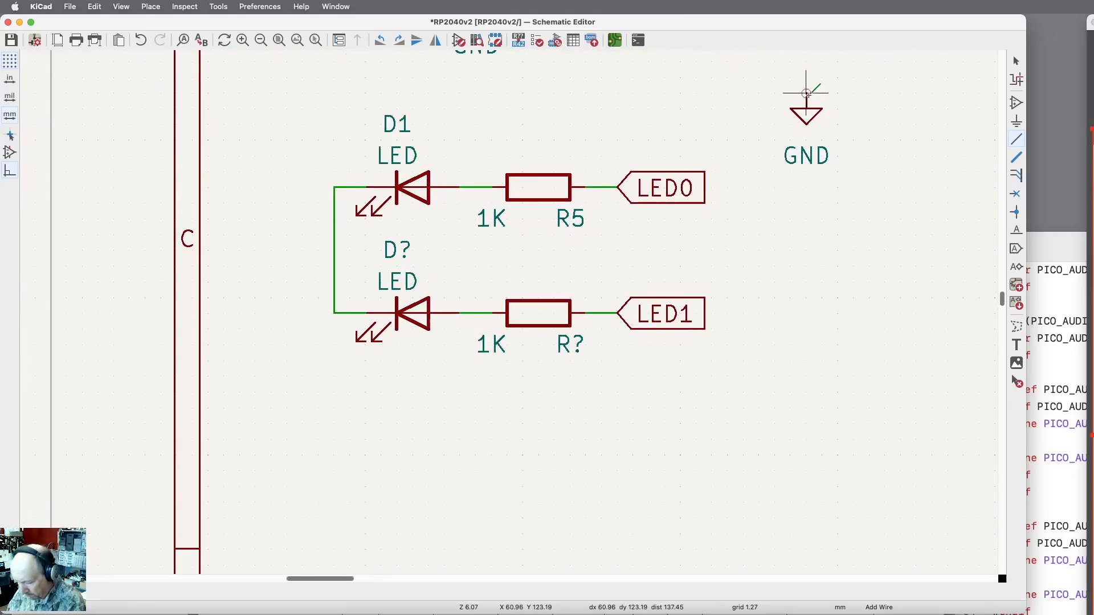
pyautogui.press('m')
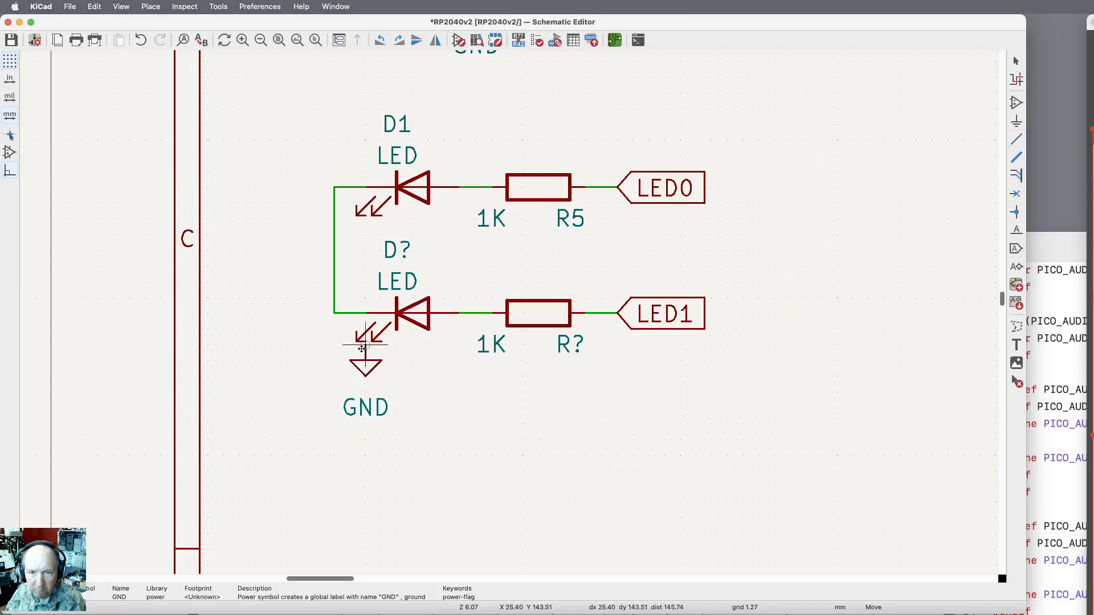
pyautogui.click(337, 365)
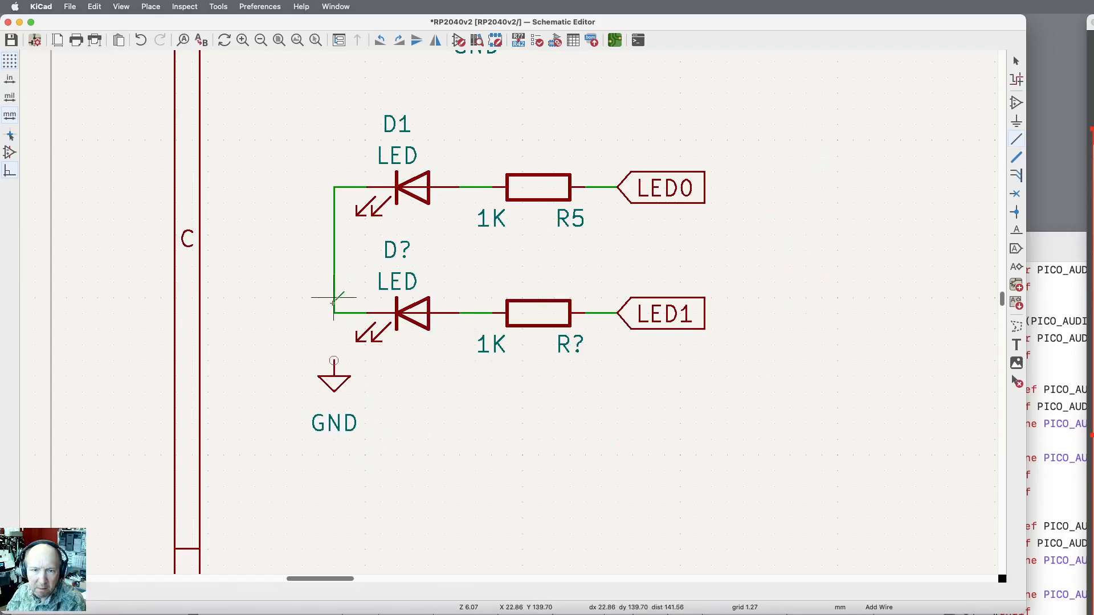
pyautogui.click(334, 313)
pyautogui.click(334, 361)
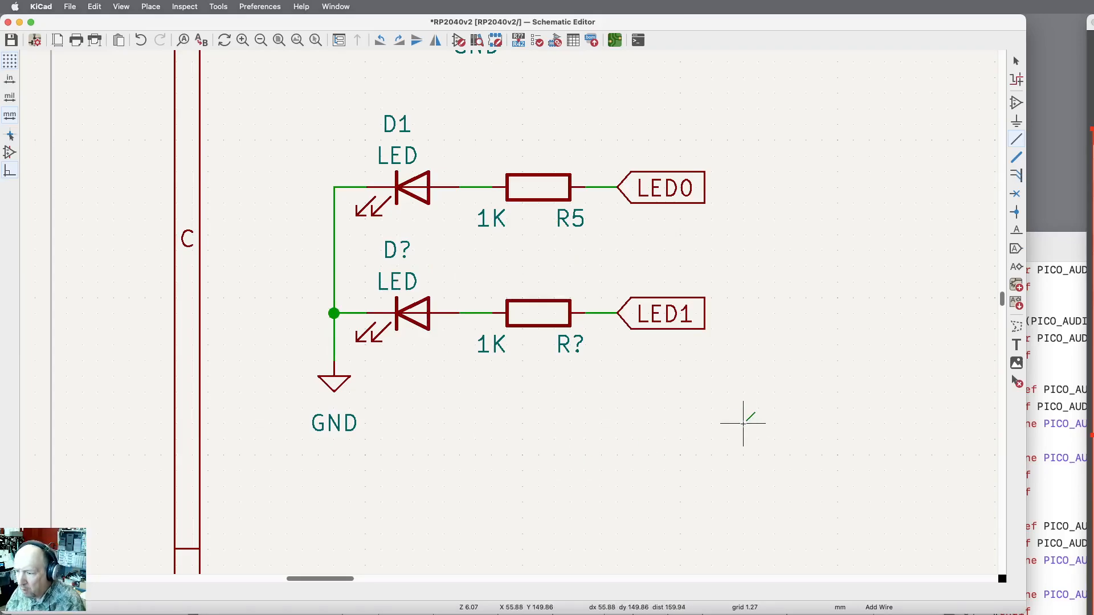
# Add a global label SDA, turn it to face the RP2040 and place it level with the GPIO2 pin, below LED1.
pyautogui.scroll(-10, 791, 408)
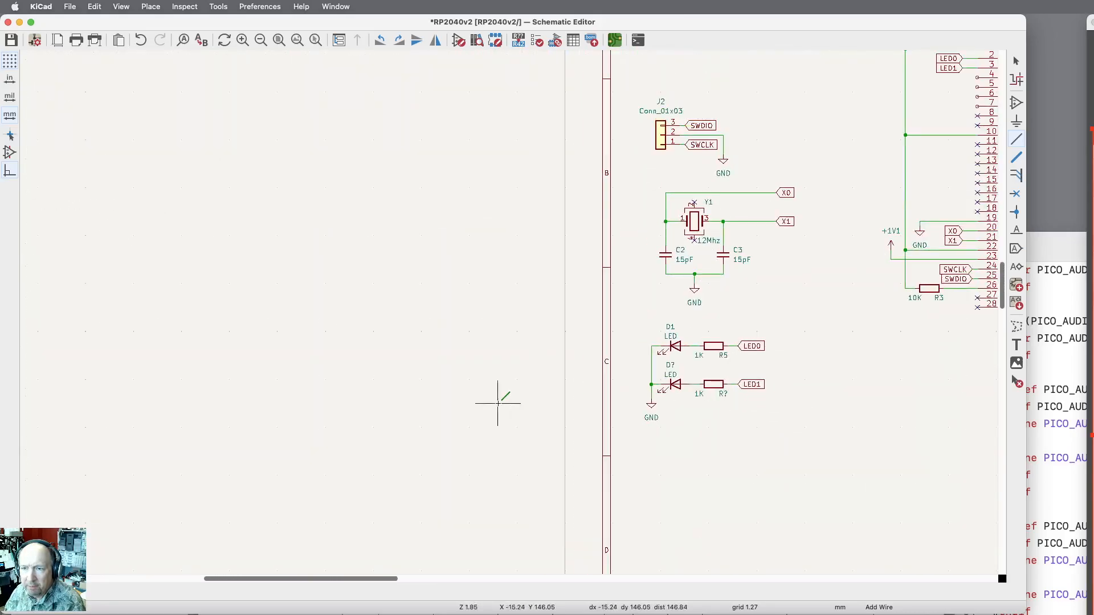
pyautogui.scroll(-1, 672, 285)
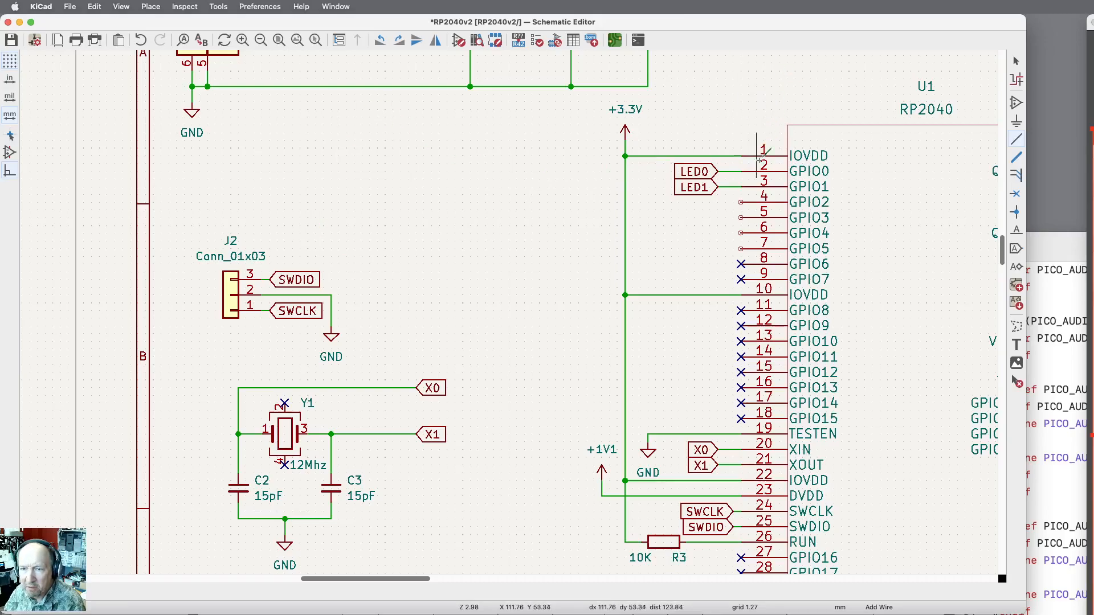
pyautogui.scroll(2, 763, 216)
pyautogui.scroll(1, 764, 216)
pyautogui.scroll(-2, 755, 215)
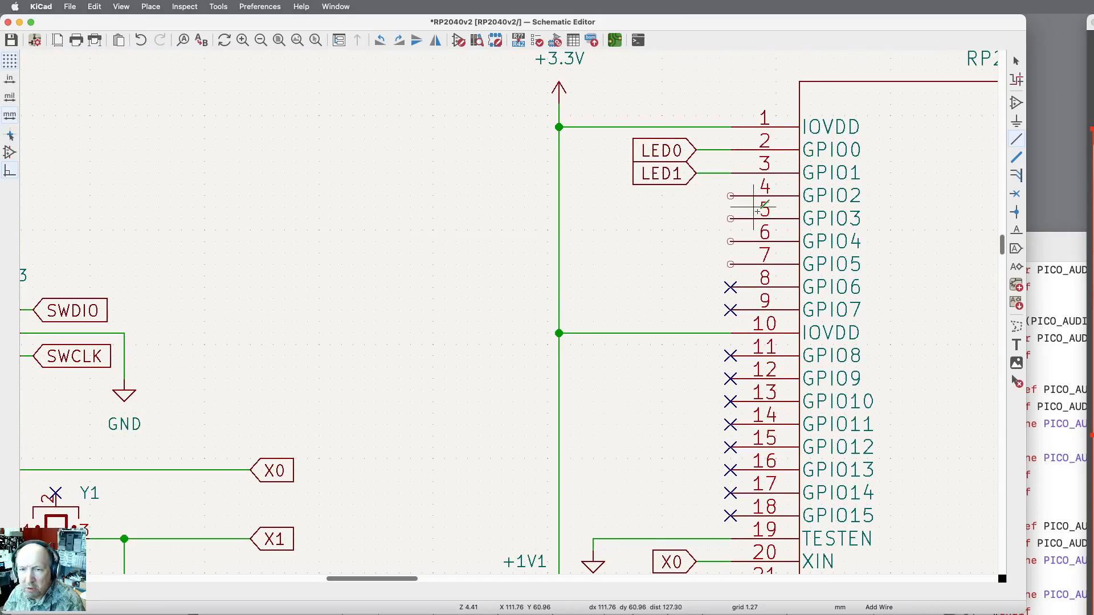
pyautogui.click(1017, 249)
pyautogui.write('DSDA')
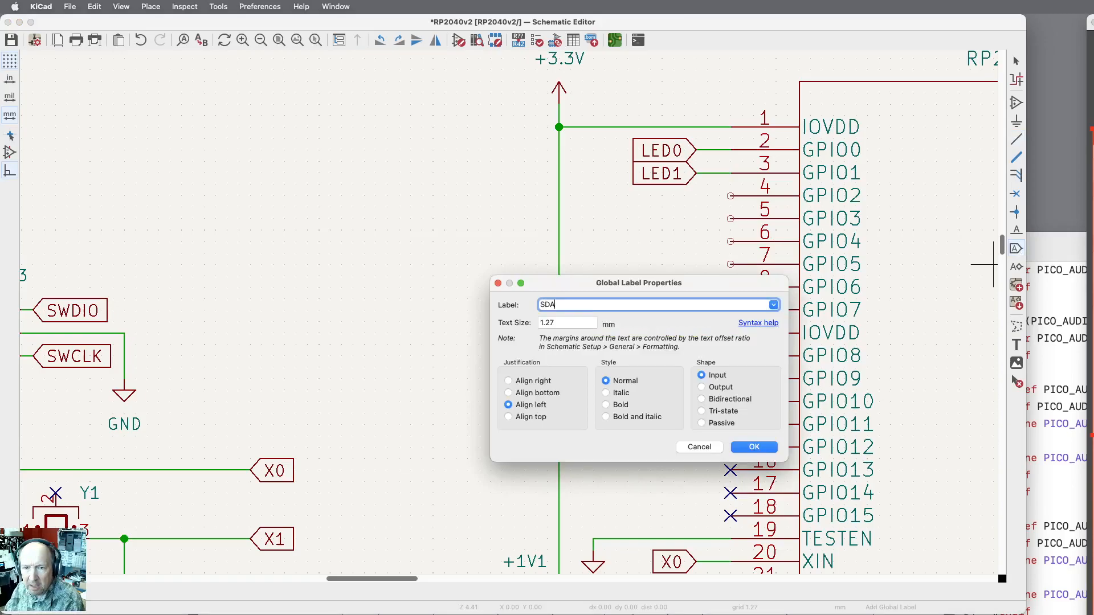
pyautogui.press('Return')
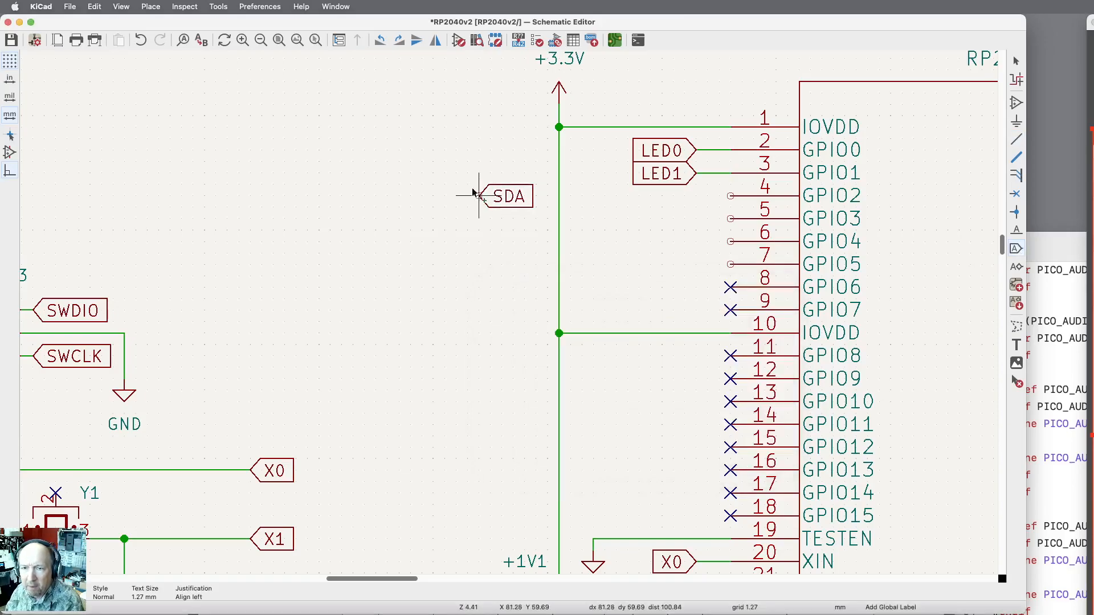
pyautogui.press('r')
pyautogui.press('r')
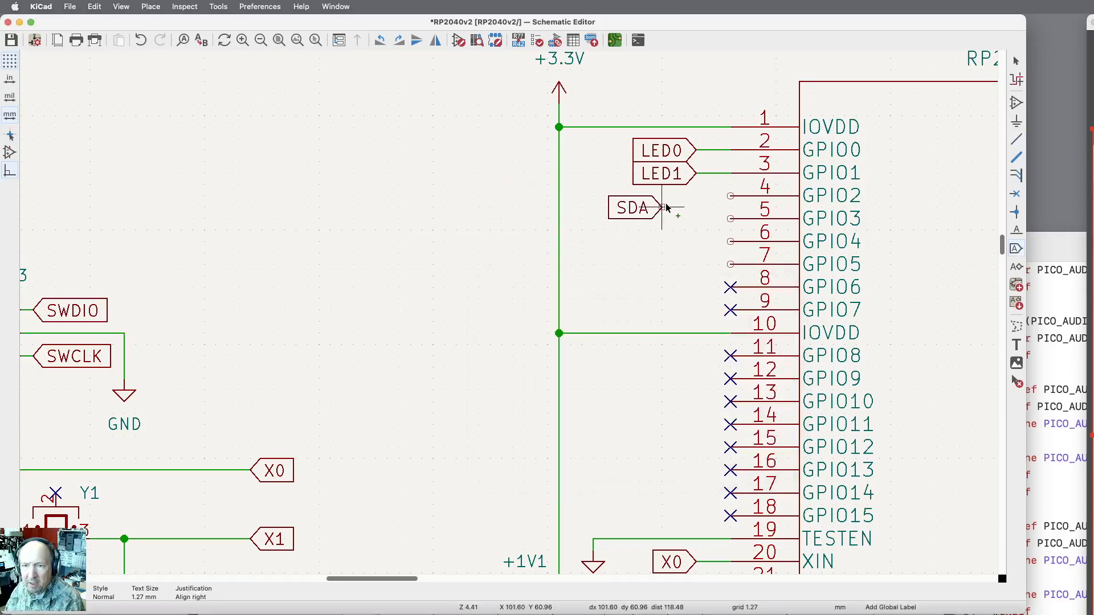
pyautogui.click(682, 197)
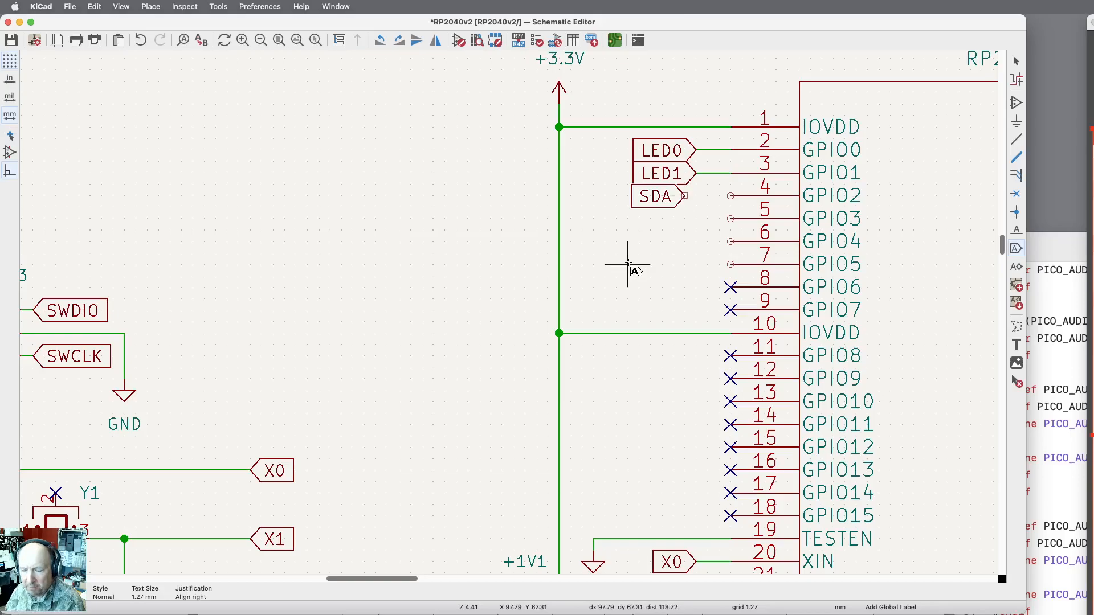
# Add a global label SCL facing the RP2040, directly below SDA and level with the GPIO3 pin.
pyautogui.click(683, 218)
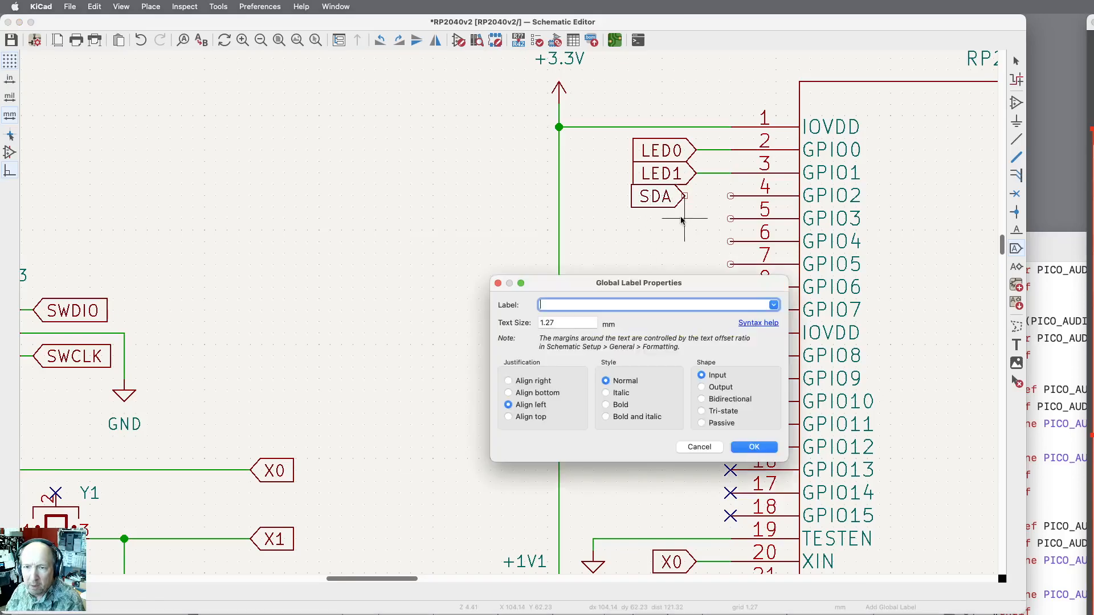
pyautogui.write('SCL')
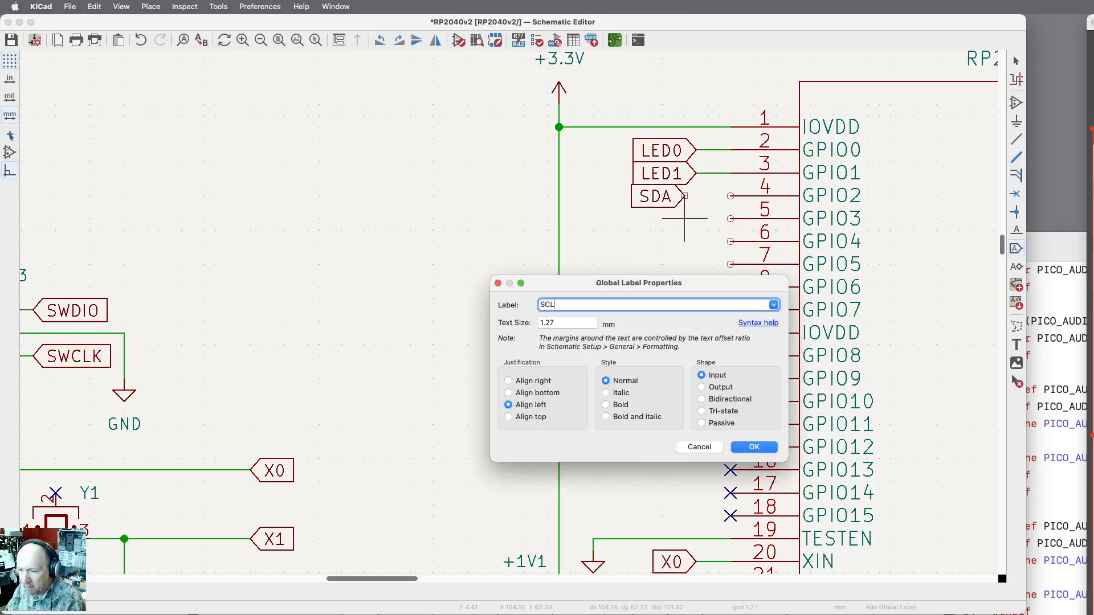
pyautogui.press('Return')
pyautogui.press('x')
pyautogui.click(685, 219)
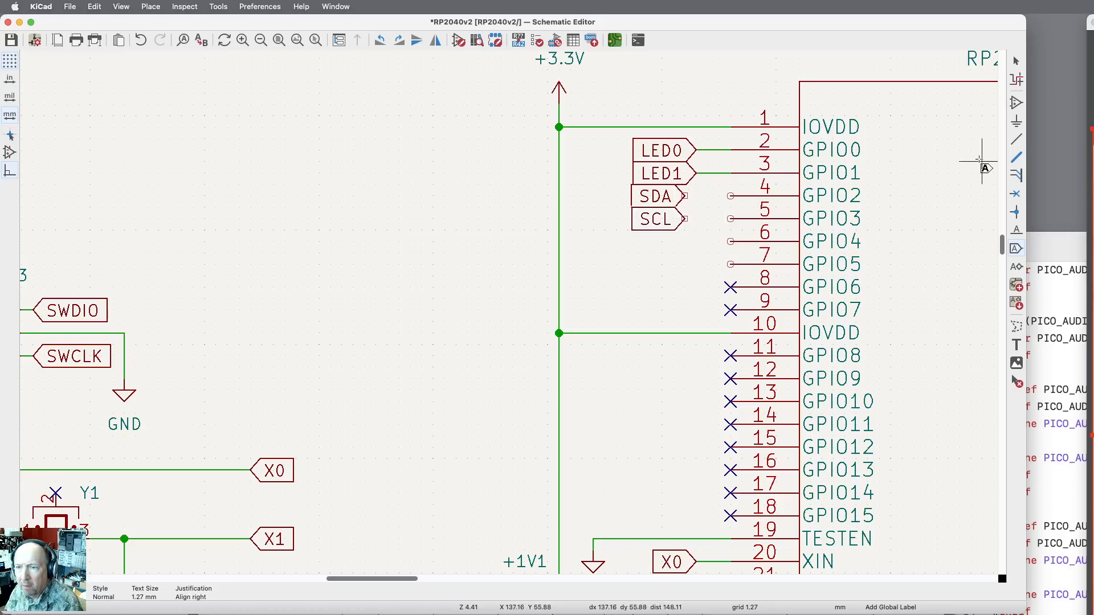
# Wire the SDA label to GPIO2 and the SCL label to GPIO3.
pyautogui.click(1016, 139)
pyautogui.click(731, 196)
pyautogui.click(686, 196)
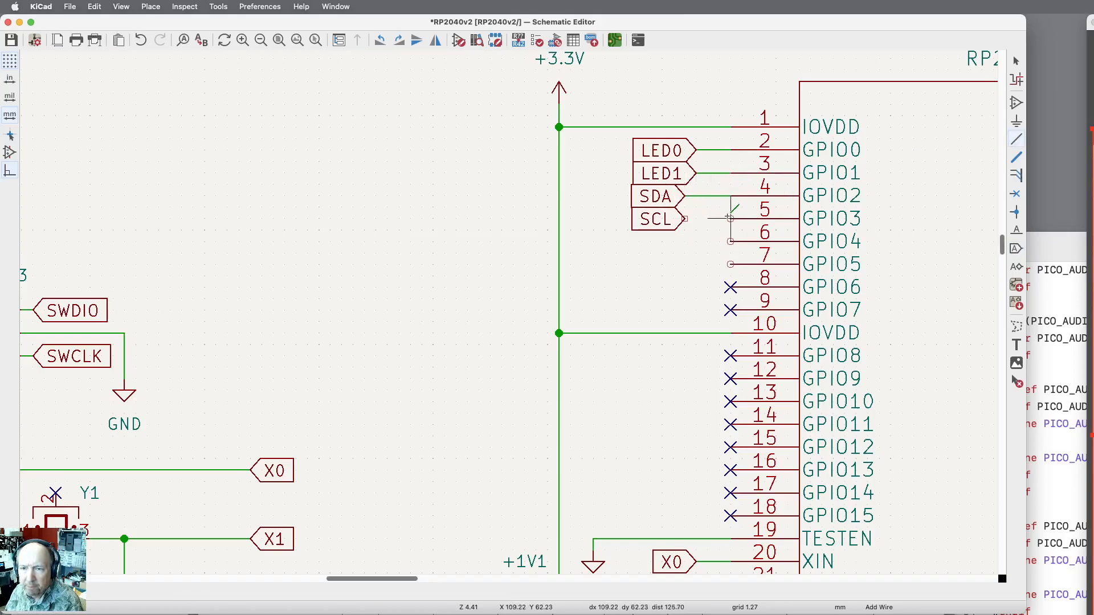
pyautogui.click(730, 218)
pyautogui.click(686, 219)
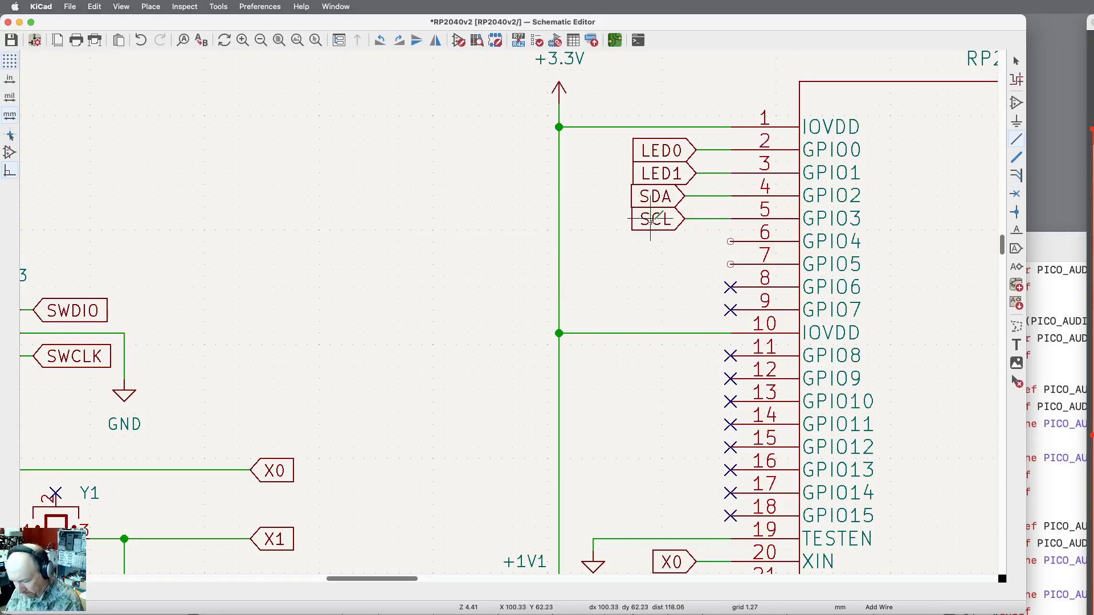
pyautogui.hotkey('ctrl', 'd')
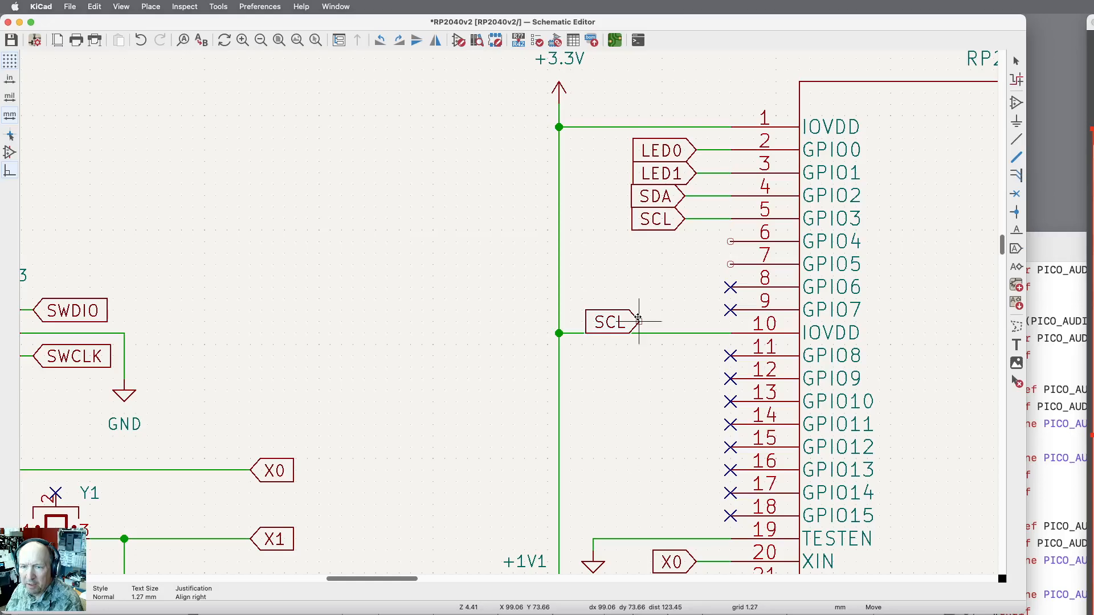
pyautogui.scroll(-5, 464, 396)
pyautogui.scroll(3, 847, 369)
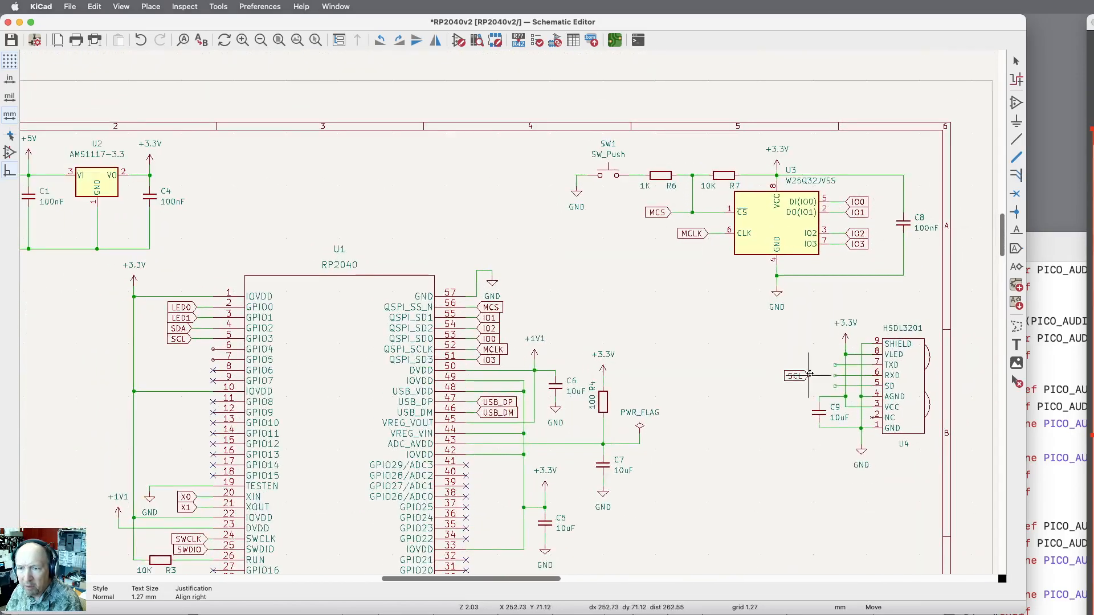
pyautogui.scroll(5, 810, 374)
pyautogui.press('Escape')
pyautogui.press('w')
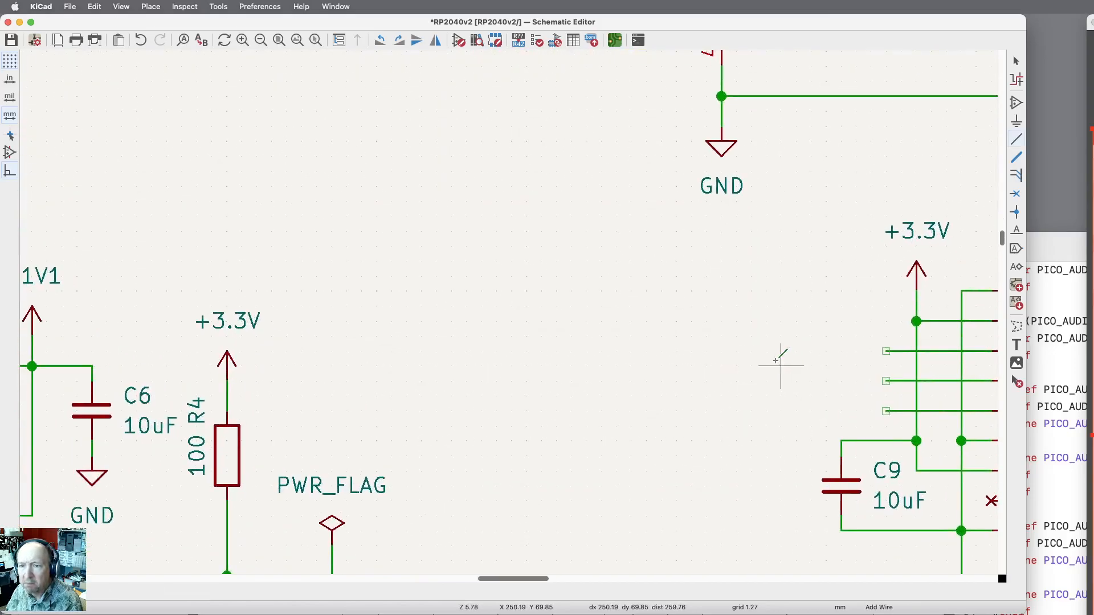
pyautogui.scroll(-6, 780, 366)
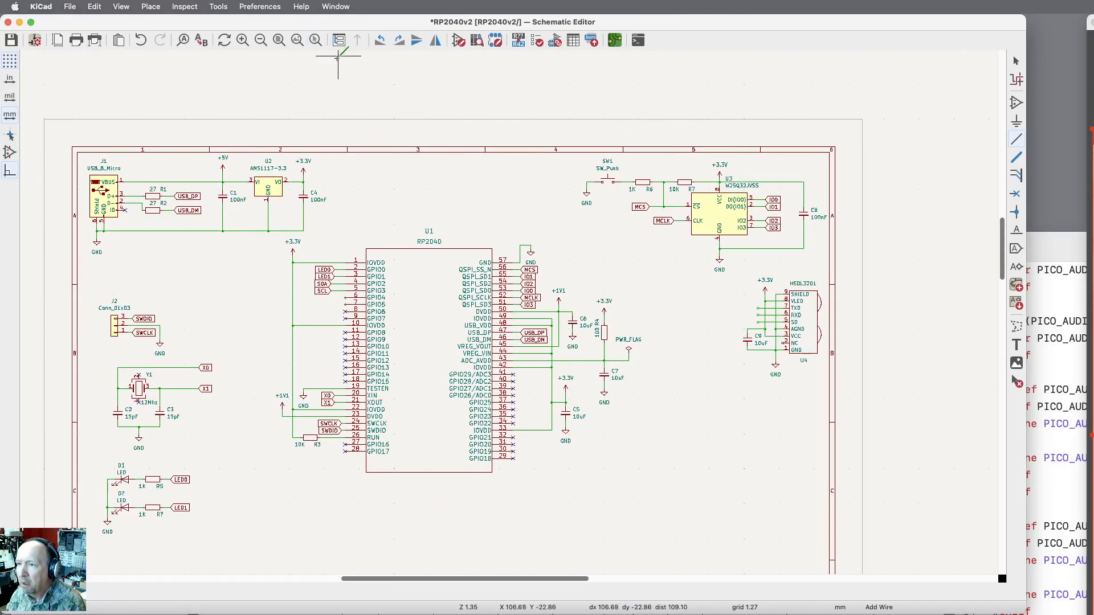
pyautogui.click(290, 59)
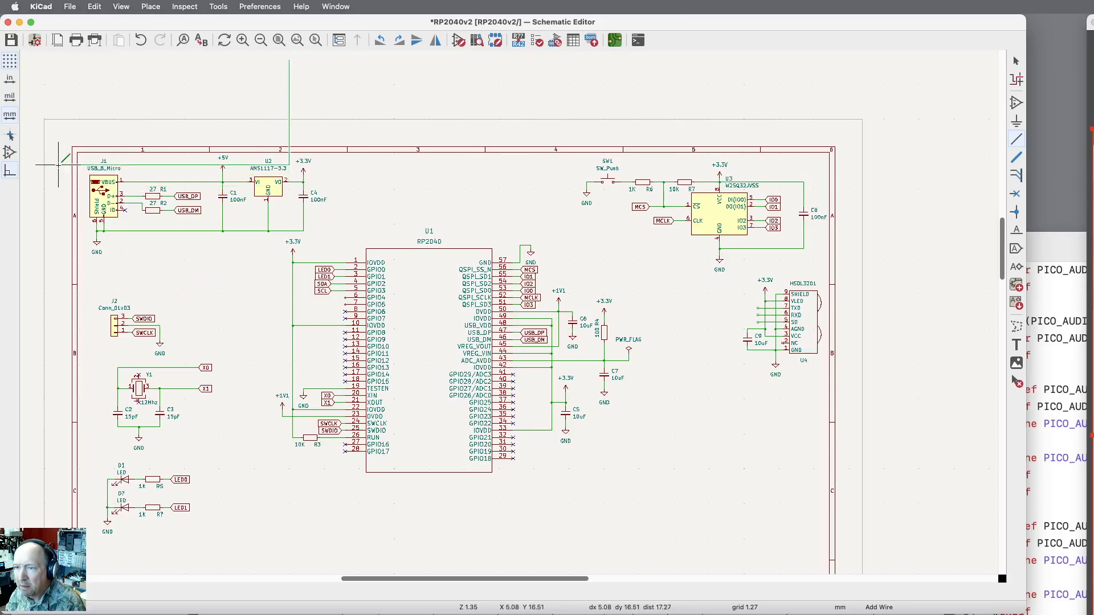
pyautogui.press('Escape')
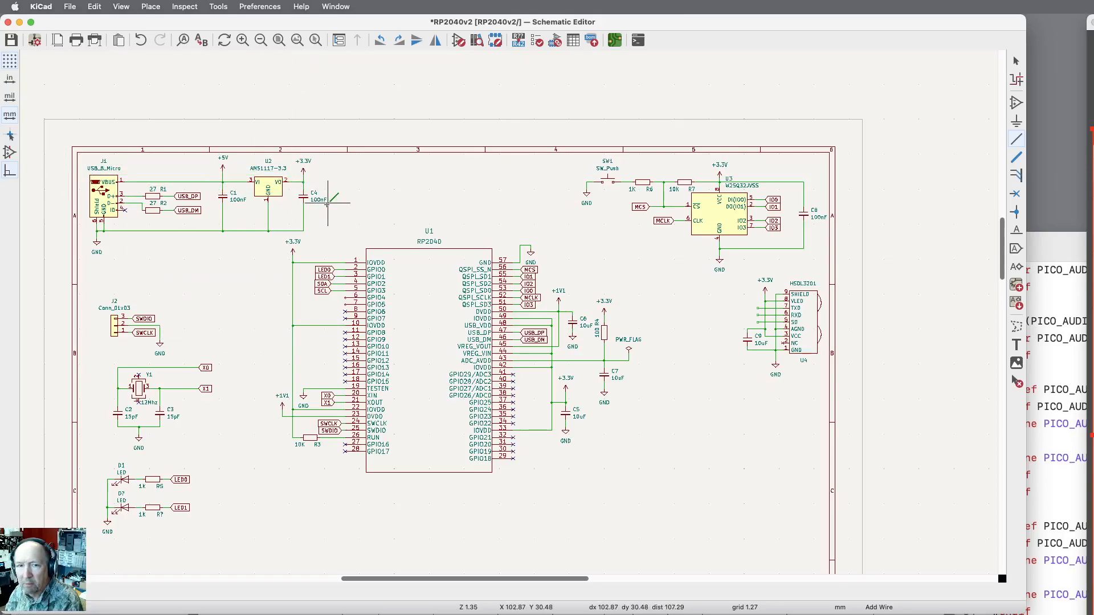
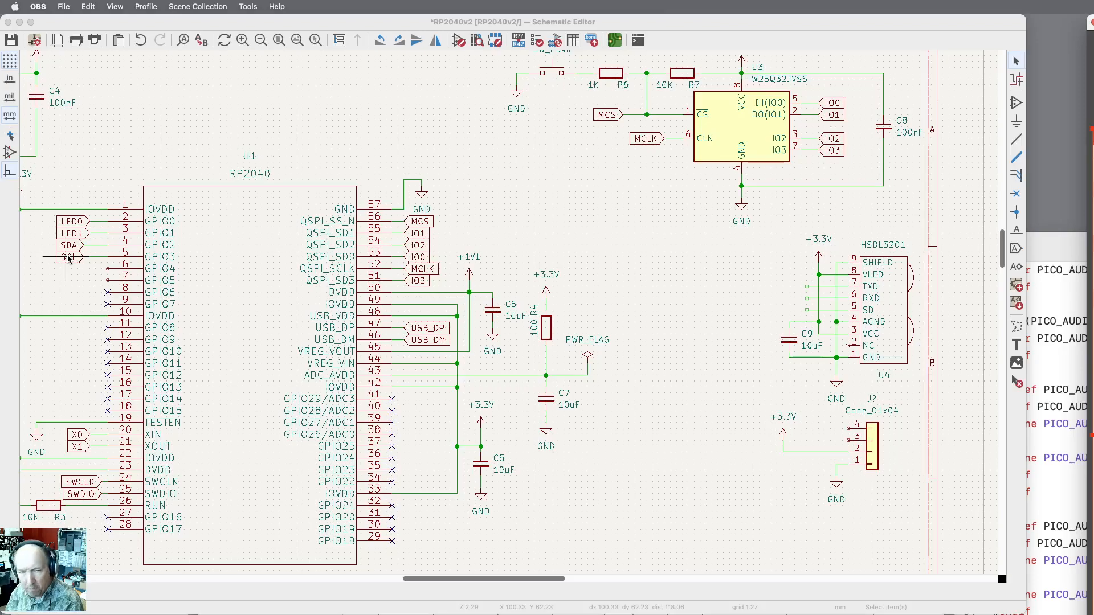
# Duplicate the SCL and SDA labels and place the copies beside pins 3 and 4 of the Conn_01x04 connector, respectively.
pyautogui.click(66, 260)
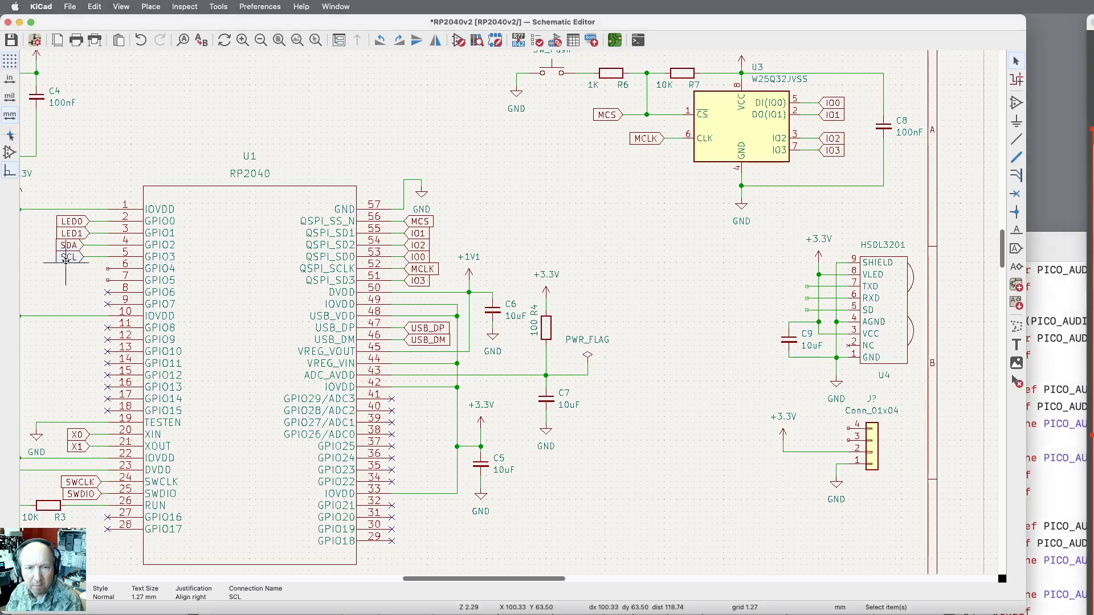
pyautogui.press('super+d')
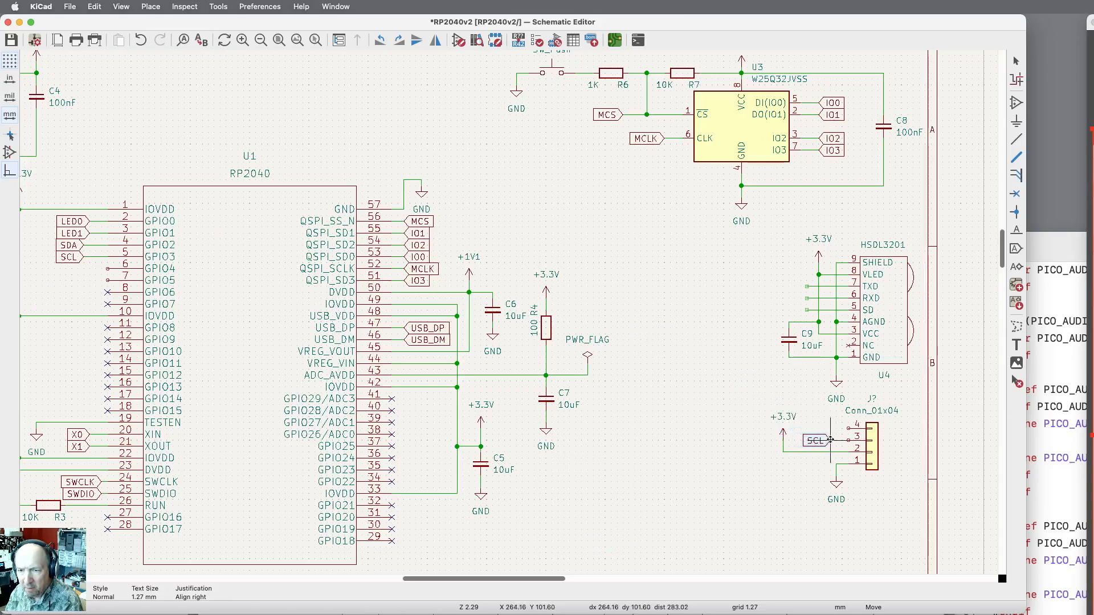
pyautogui.click(831, 440)
pyautogui.press('Escape')
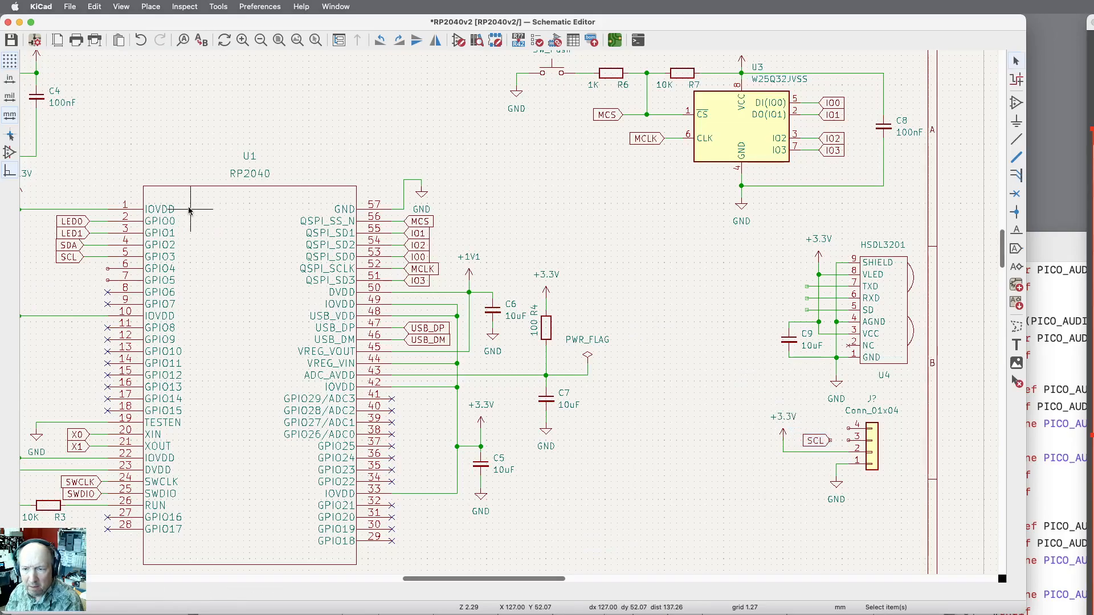
pyautogui.click(67, 245)
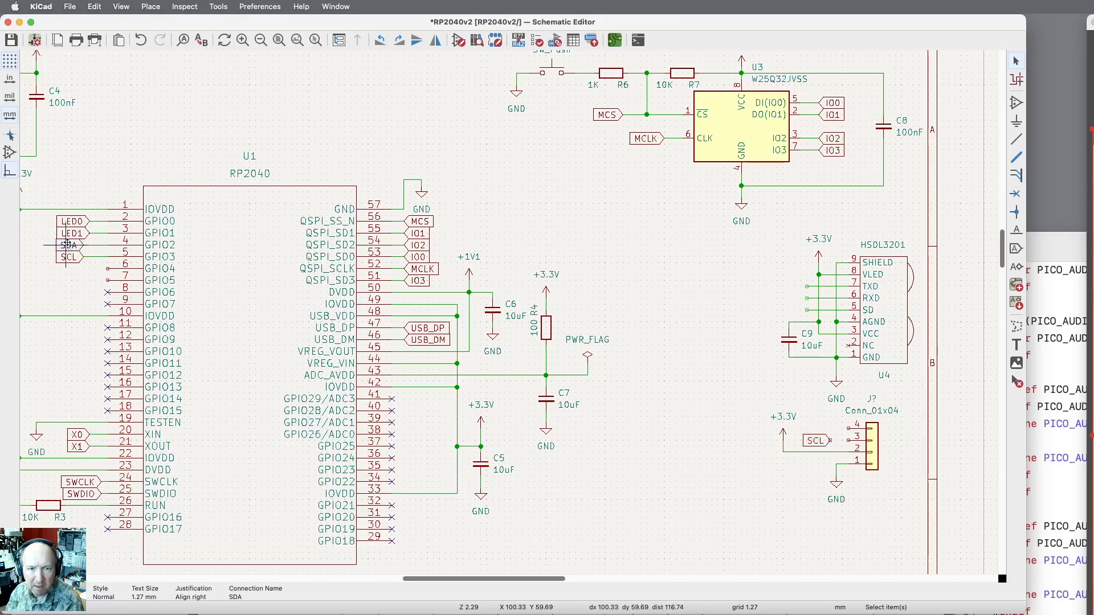
pyautogui.press('super+d')
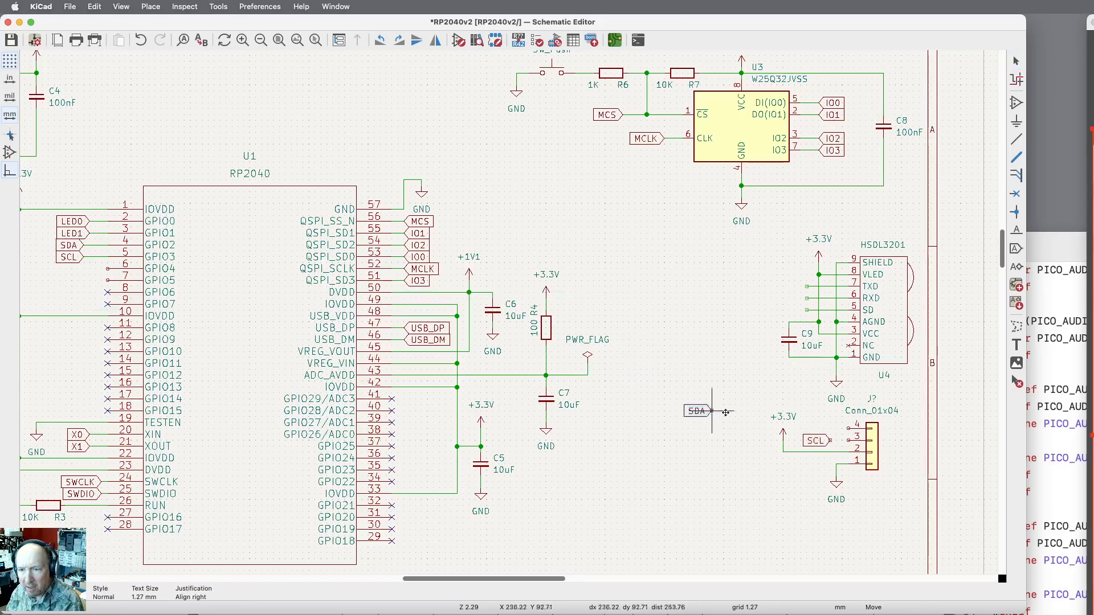
pyautogui.click(830, 429)
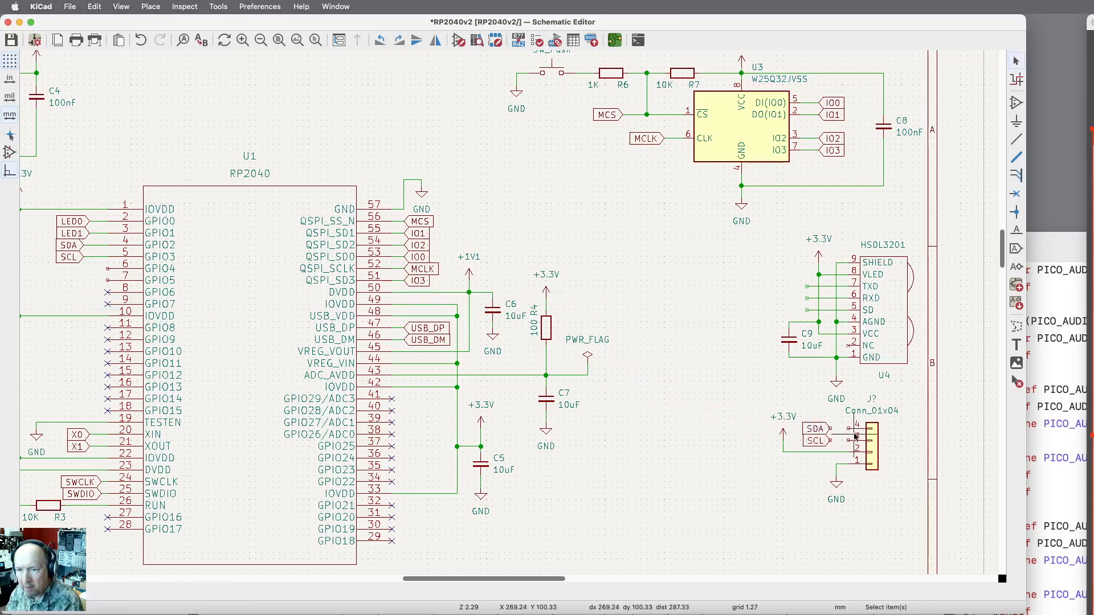
# Wire the copied SDA label to pin 4 and the SCL label to pin 3 of the Conn_01x04 connector.
pyautogui.scroll(5, 866, 450)
pyautogui.scroll(-1, 869, 454)
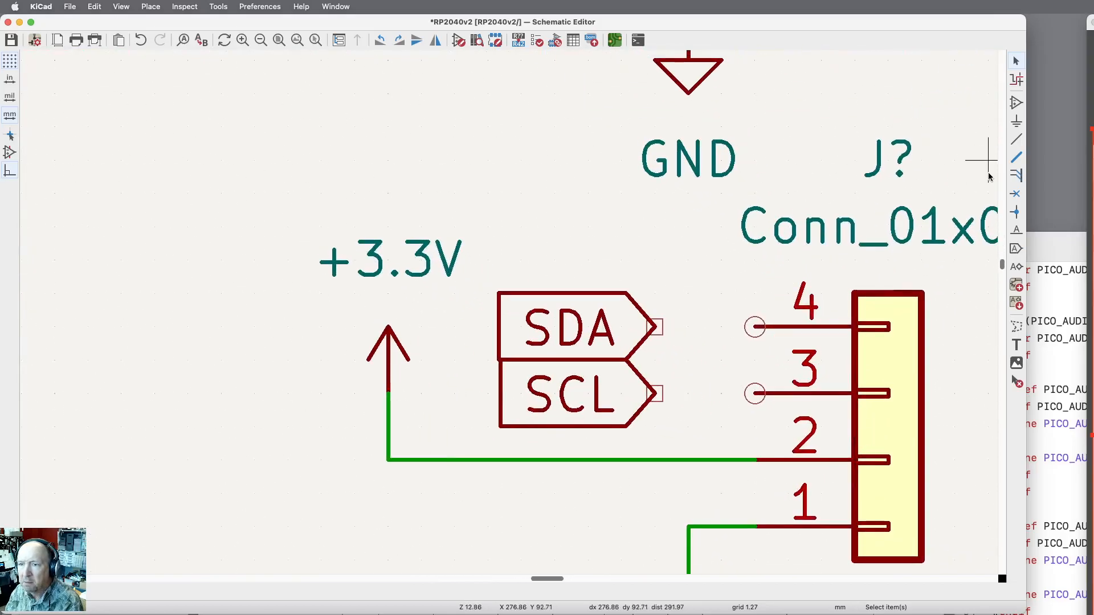
pyautogui.click(1017, 140)
pyautogui.click(755, 326)
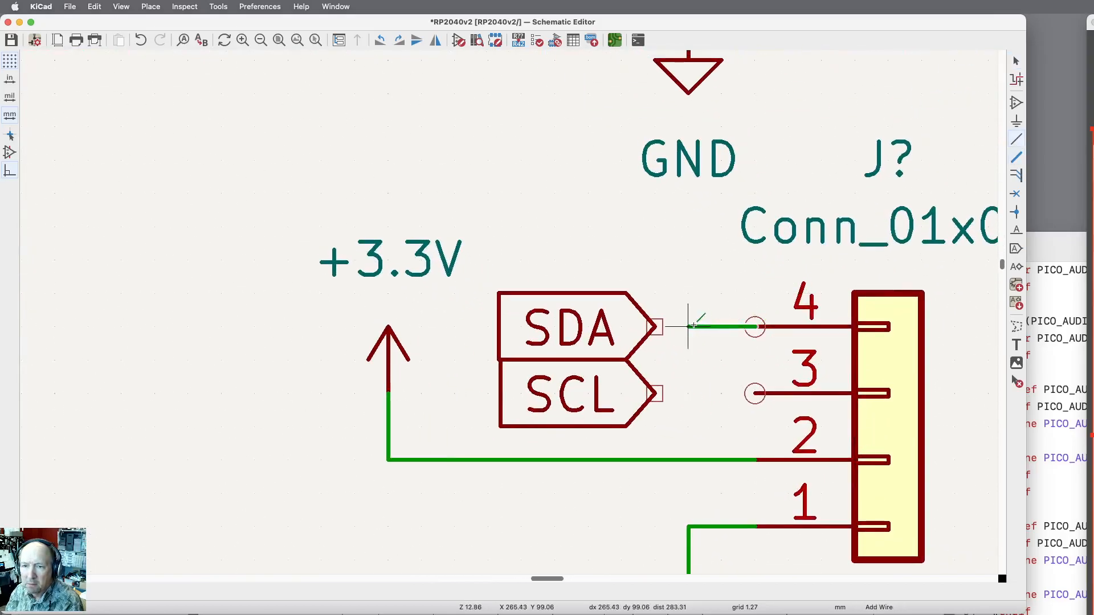
pyautogui.click(656, 327)
pyautogui.click(755, 393)
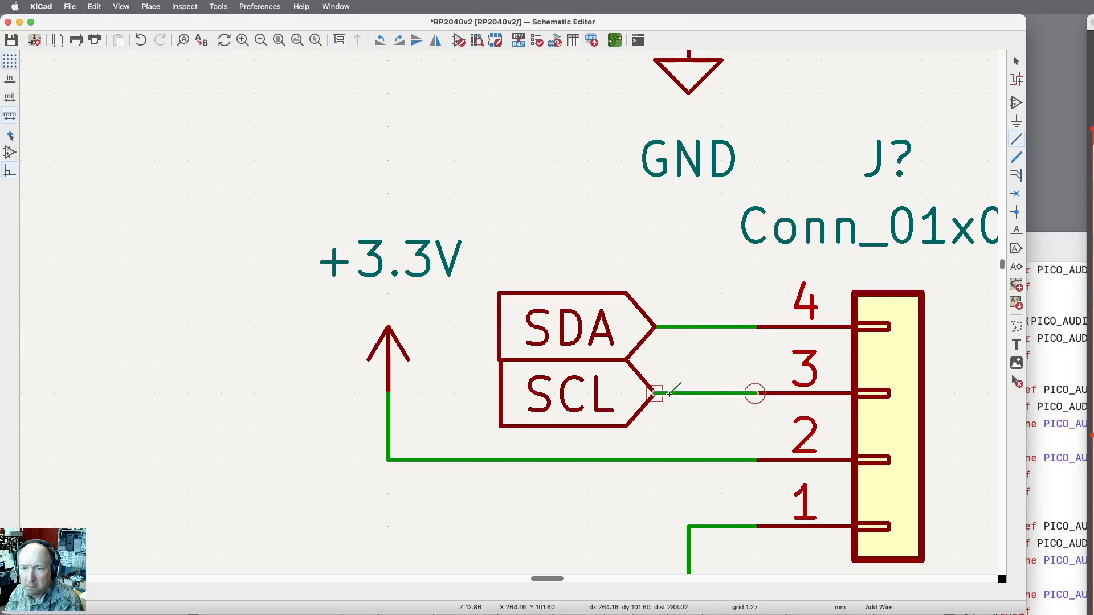
pyautogui.click(655, 393)
pyautogui.press('Escape')
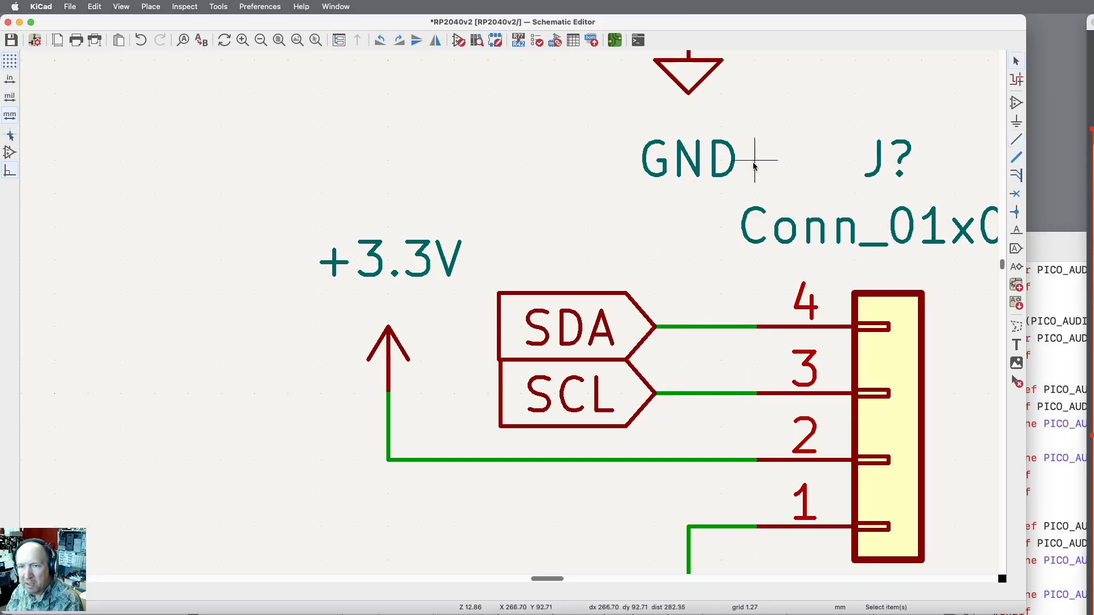
pyautogui.scroll(-3, 829, 133)
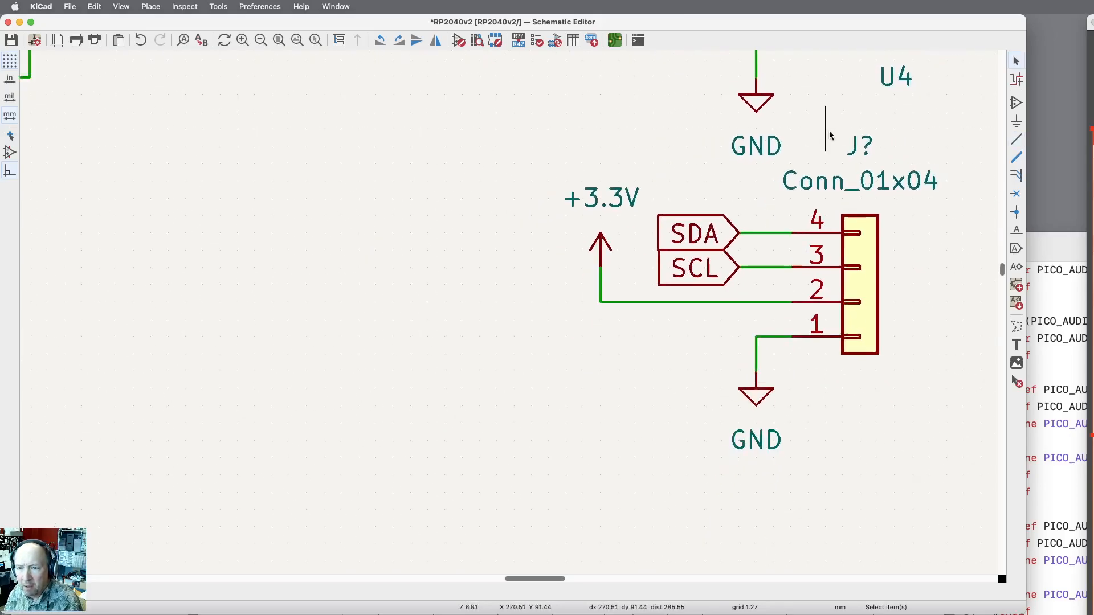
pyautogui.scroll(-4, 904, 469)
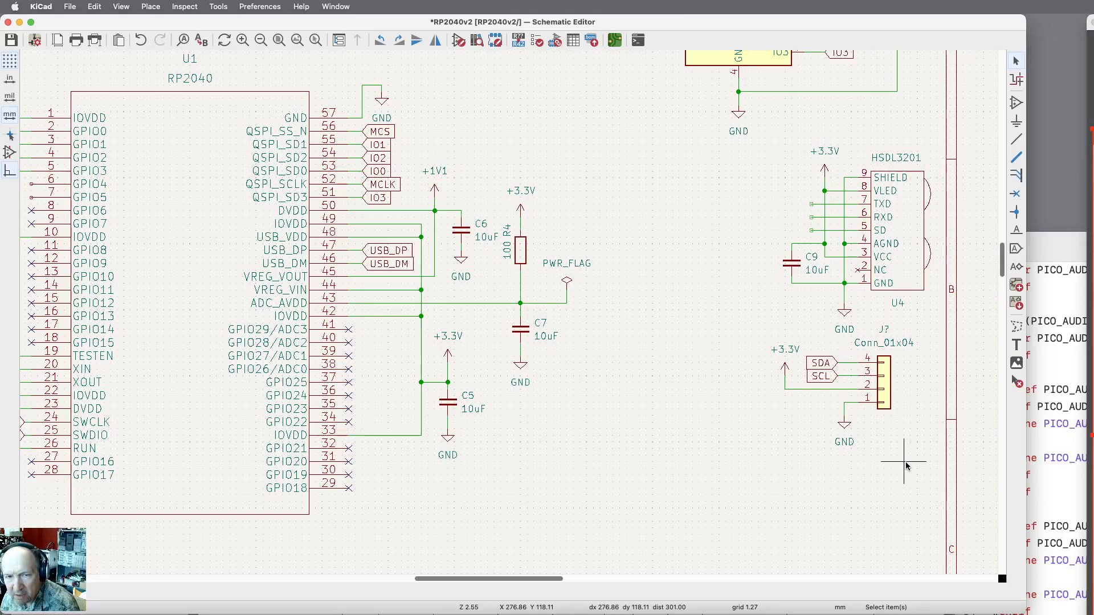
pyautogui.scroll(-3, 814, 466)
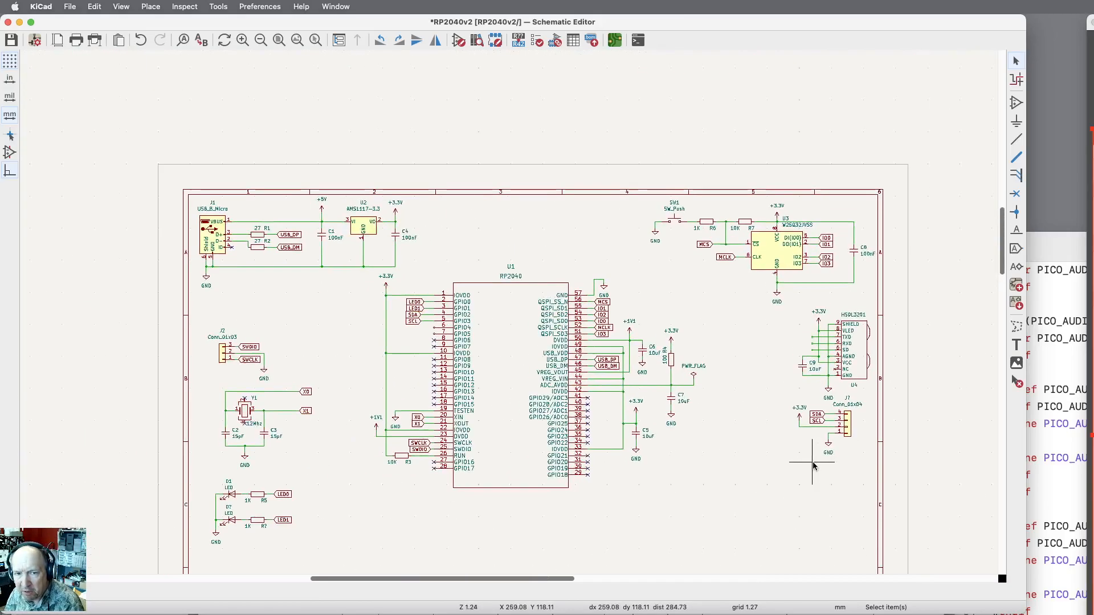
pyautogui.scroll(2, 814, 466)
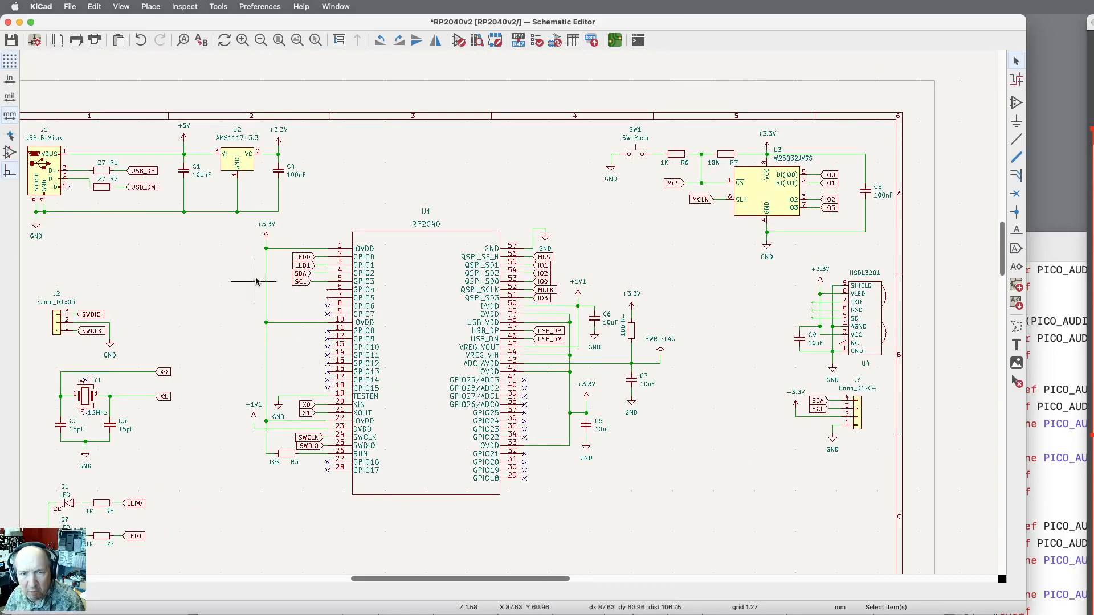
pyautogui.click(632, 331)
pyautogui.hotkey('ctrl', 'd')
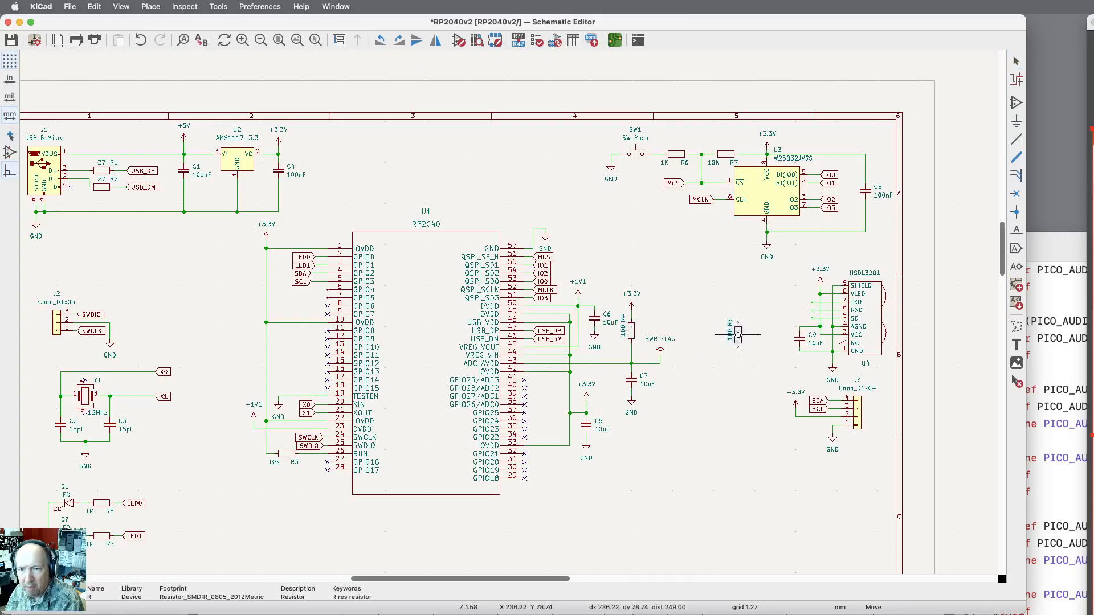
pyautogui.press('Escape')
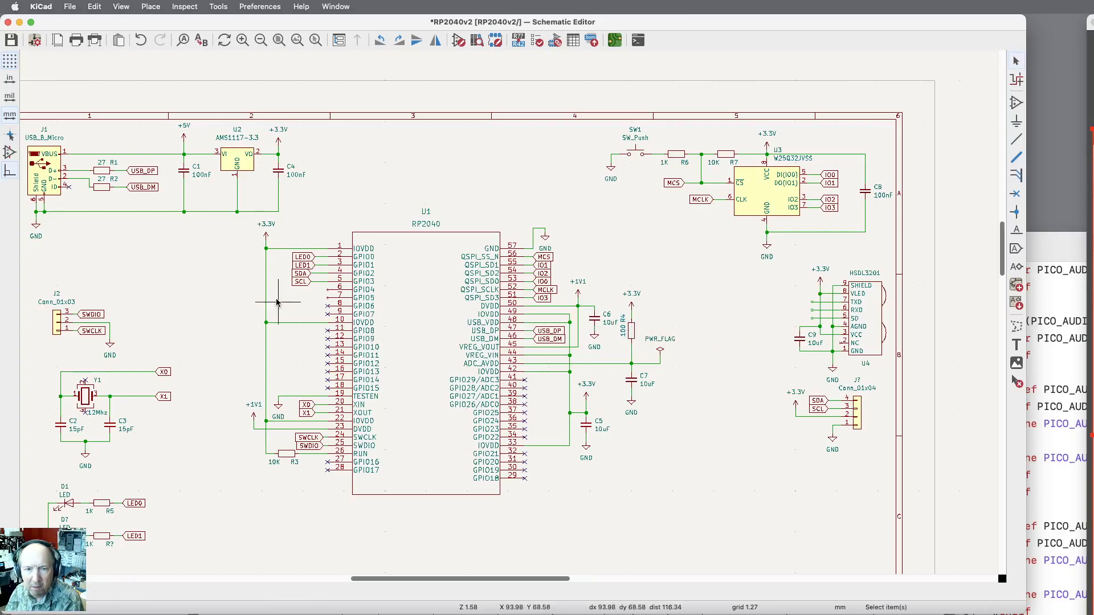
# Duplicate resistor R4 and place the copy in the free area left of the +3.3V line feeding the RP2040's IOVDD pins.
pyautogui.click(632, 337)
pyautogui.hotkey('ctrl', 'd')
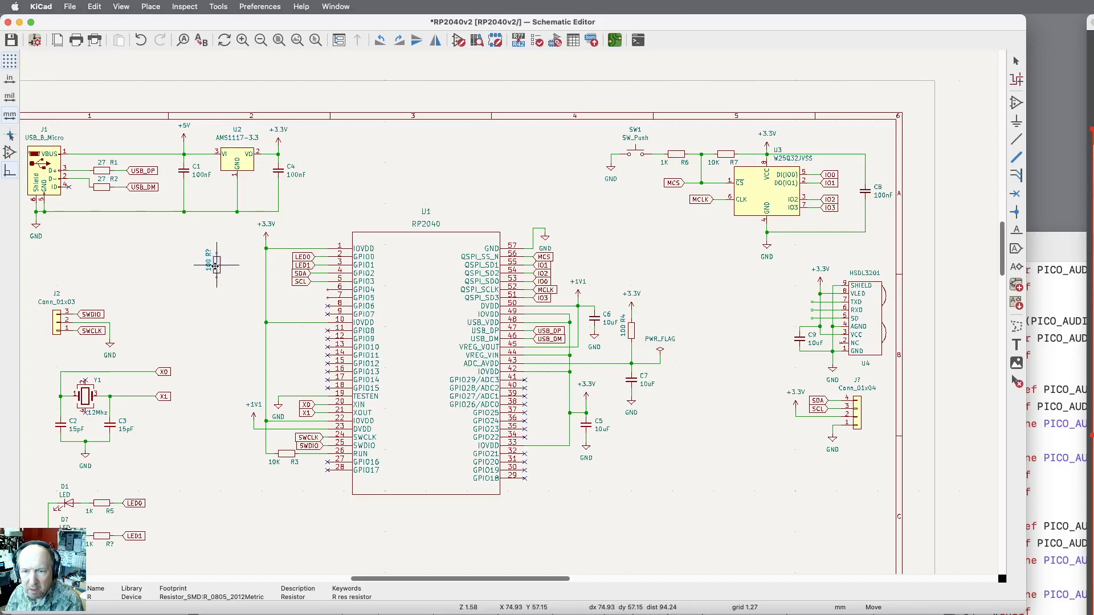
pyautogui.click(216, 266)
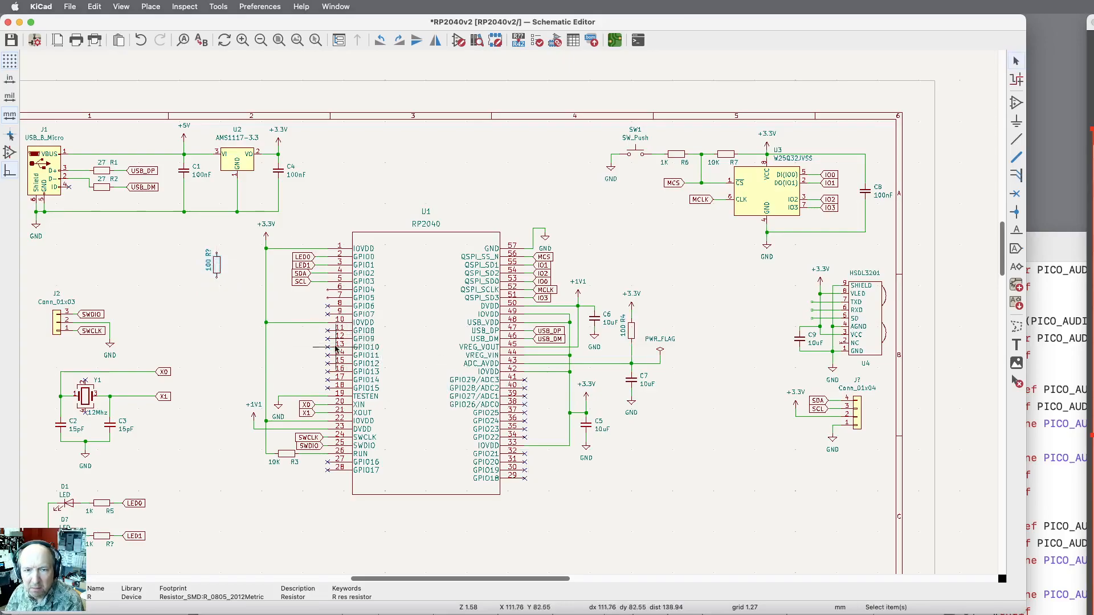
# Set the copied resistor's value to 4.7K.
pyautogui.scroll(3, 372, 358)
pyautogui.scroll(-5, 372, 357)
pyautogui.scroll(-3, 809, 482)
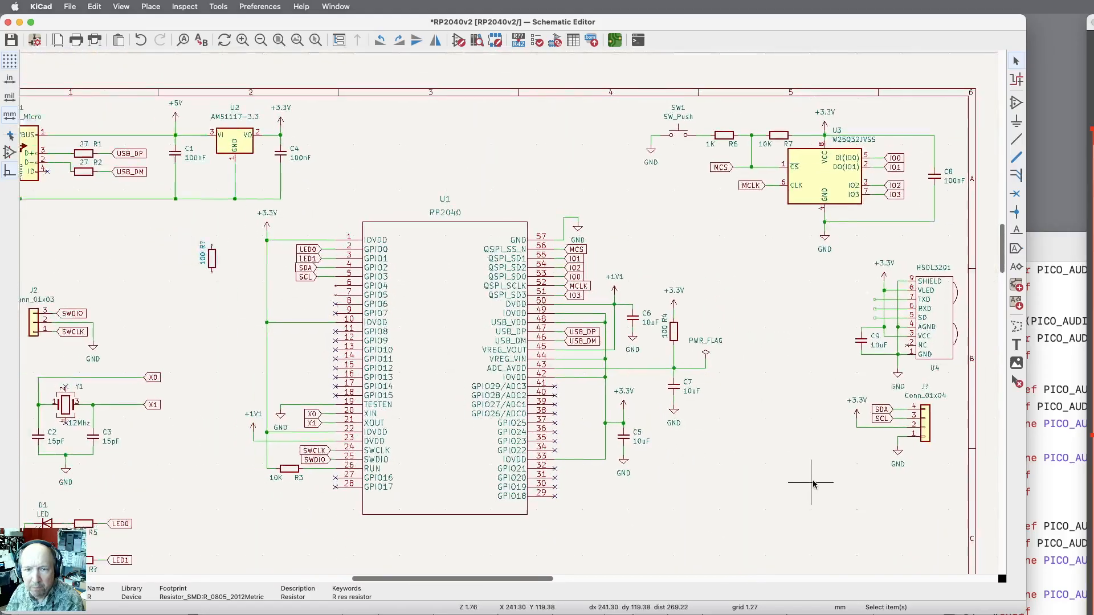
pyautogui.scroll(8, 504, 367)
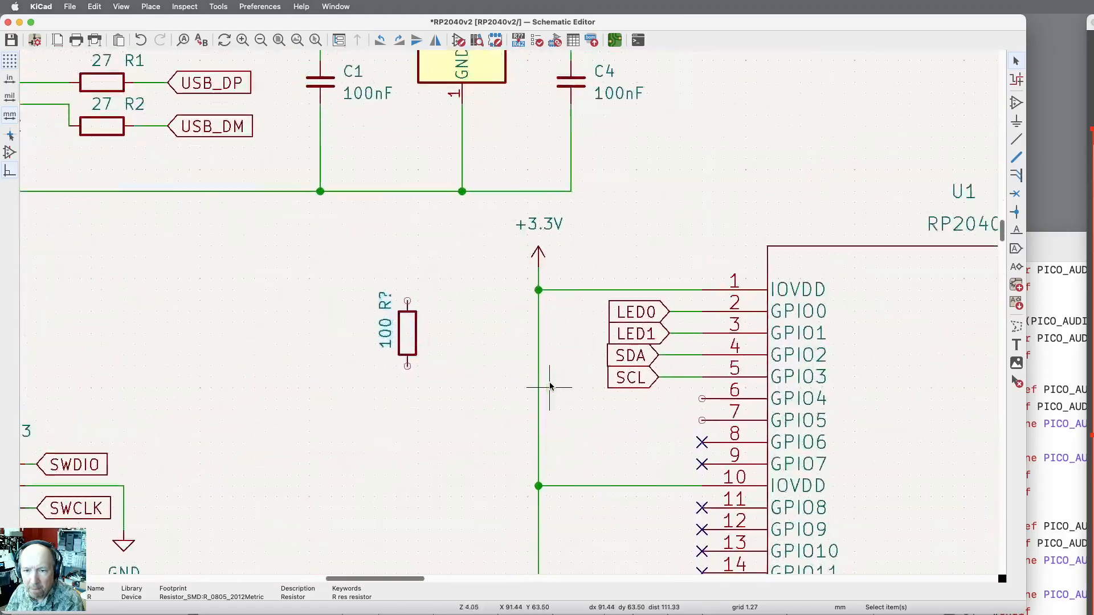
pyautogui.scroll(1, 550, 386)
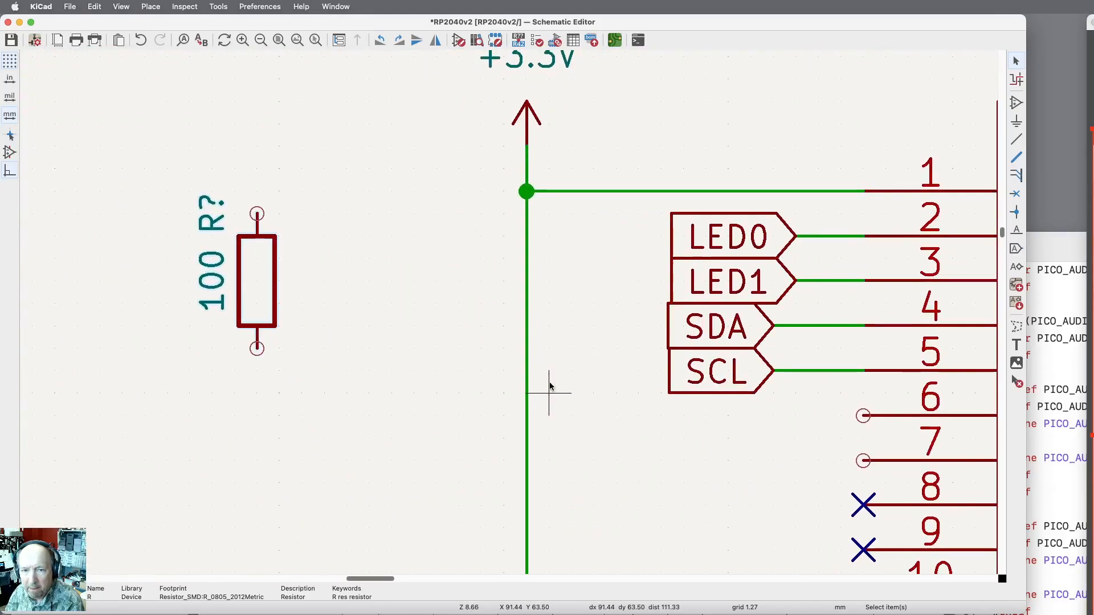
pyautogui.doubleClick(271, 284)
pyautogui.click(578, 364)
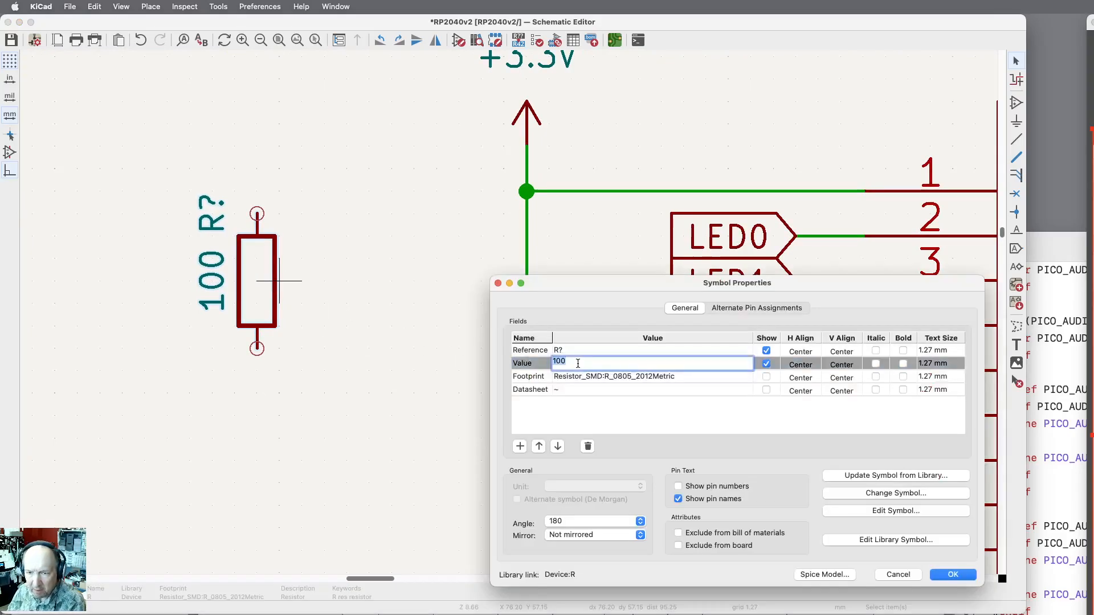
pyautogui.write('4.7K')
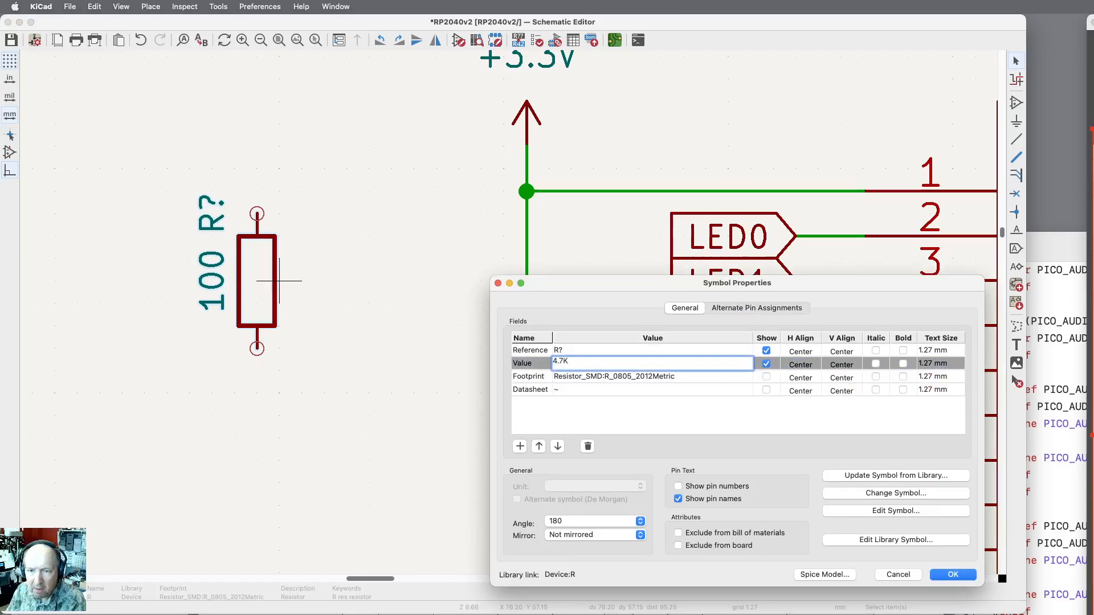
pyautogui.press('Return')
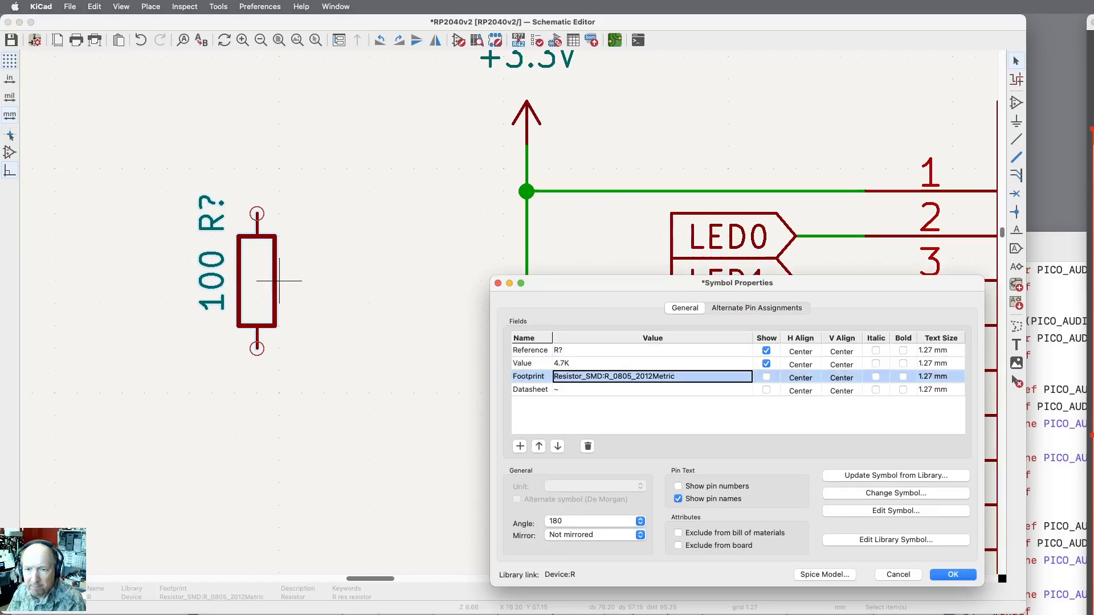
pyautogui.click(952, 575)
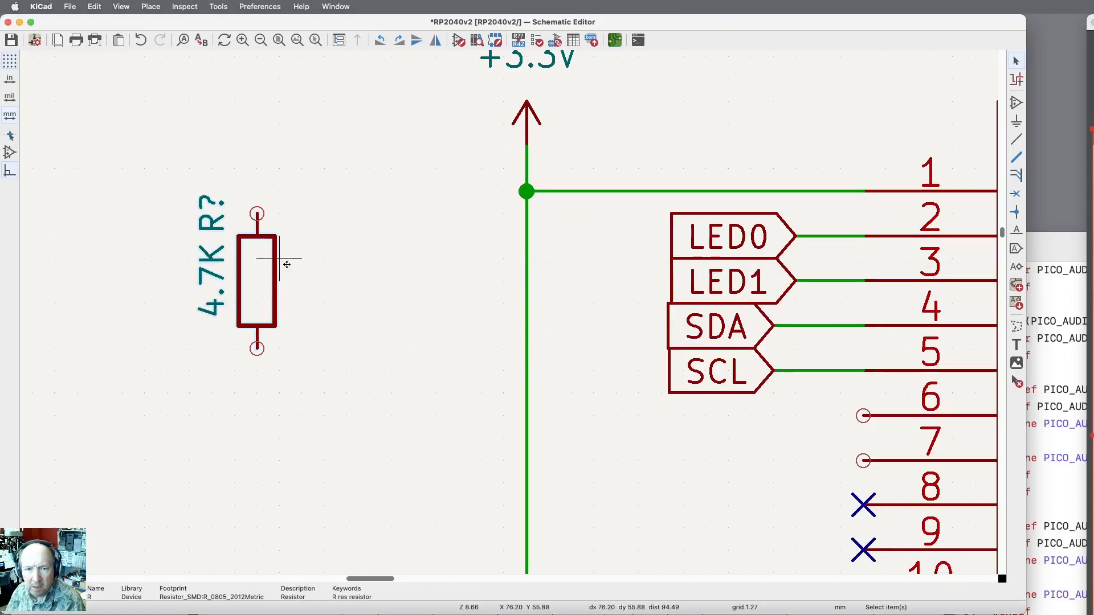
# Move the 4.7K resistor slightly upward and place a duplicate about 5 mm to its right at the same height.
pyautogui.press('m')
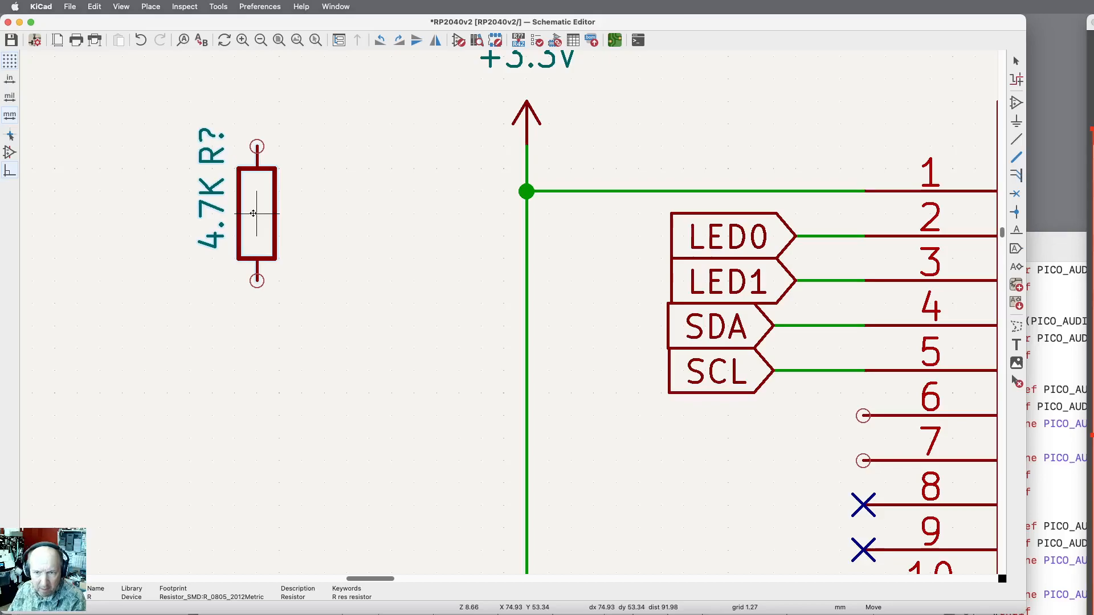
pyautogui.click(254, 213)
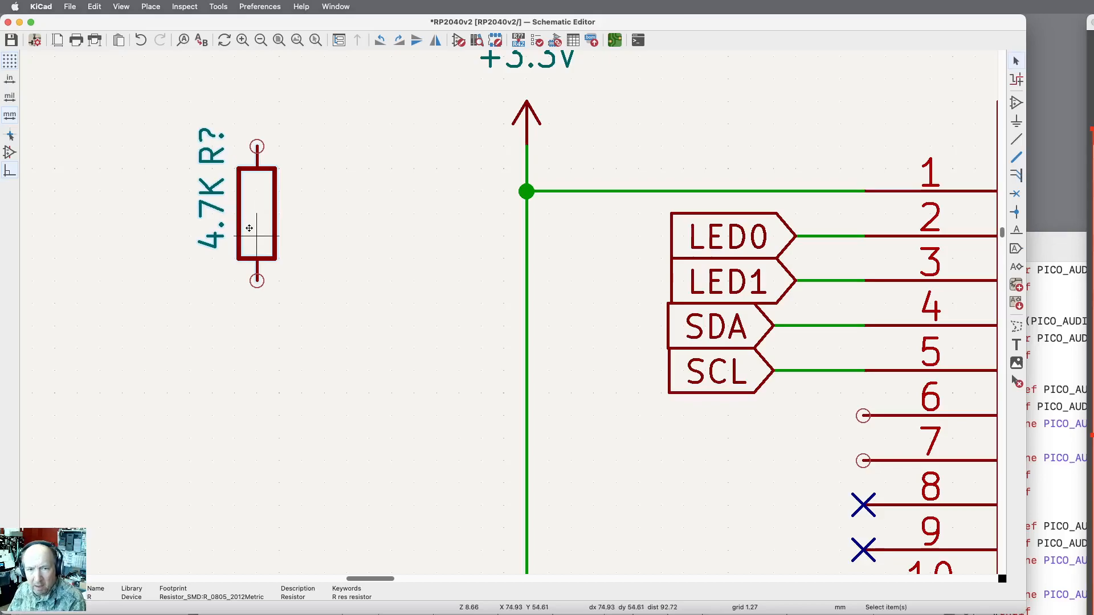
pyautogui.press('super+d')
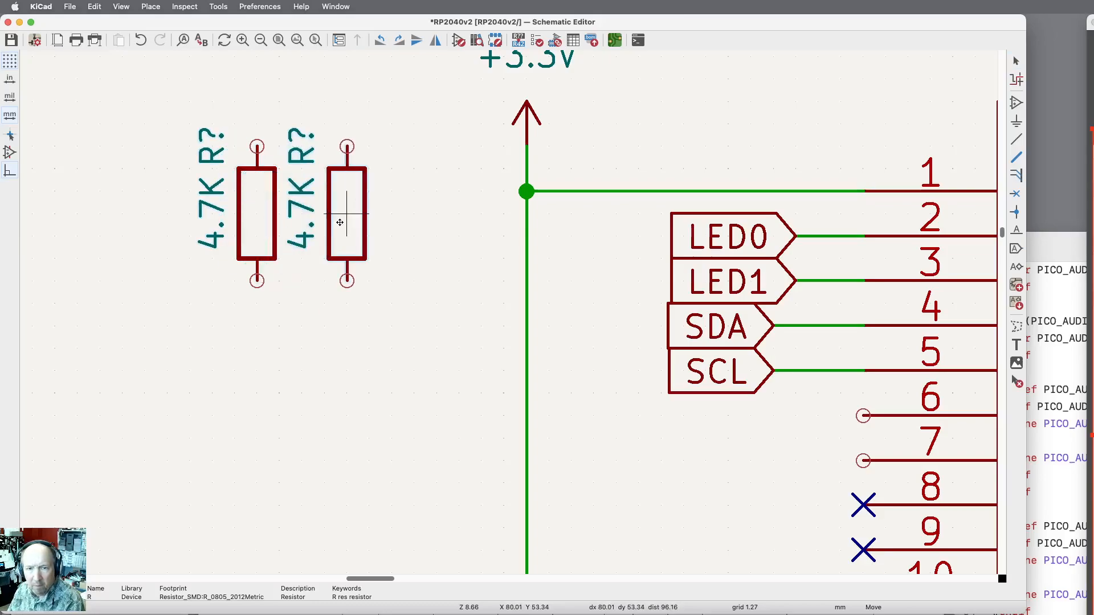
pyautogui.click(339, 222)
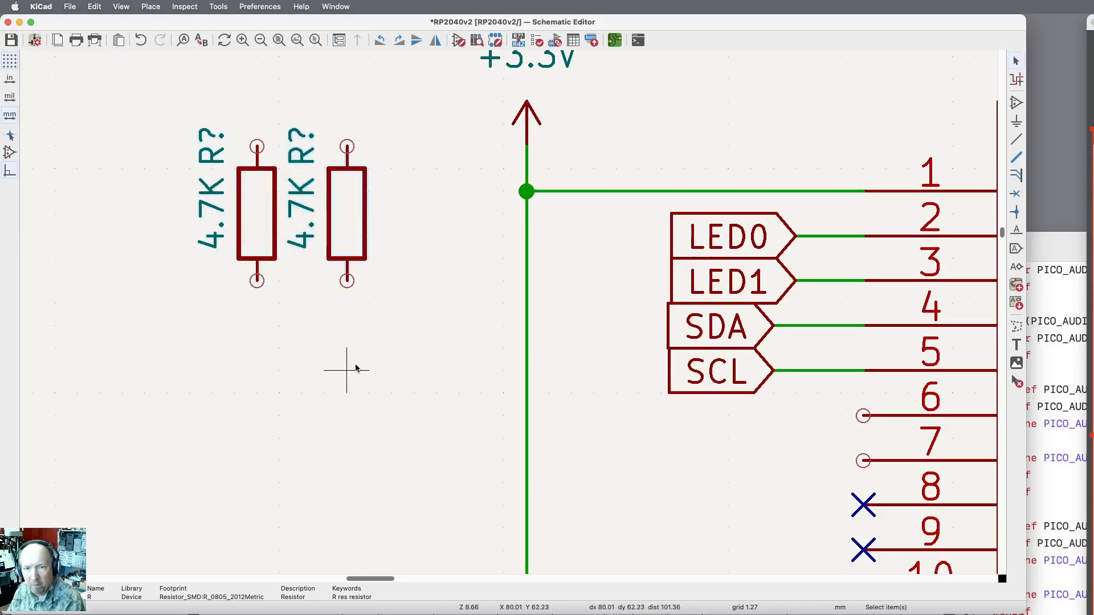
# Move the SDA and SCL labels from the RP2040 to the lower left of the two 4.7K resistors, keeping them level with GPIO2 and GPIO3.
pyautogui.click(706, 328)
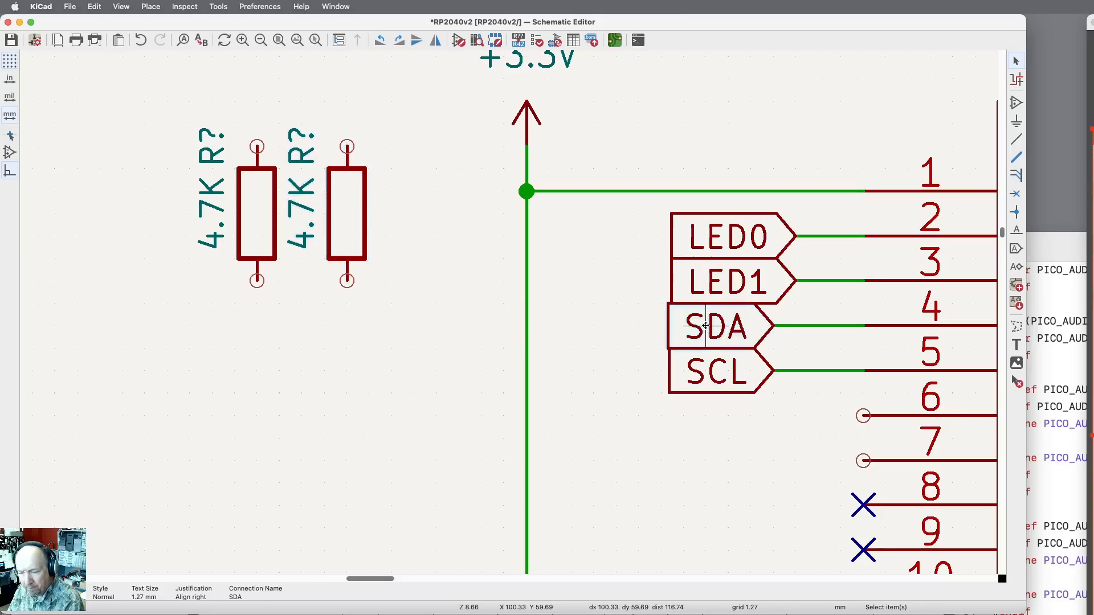
pyautogui.press('m')
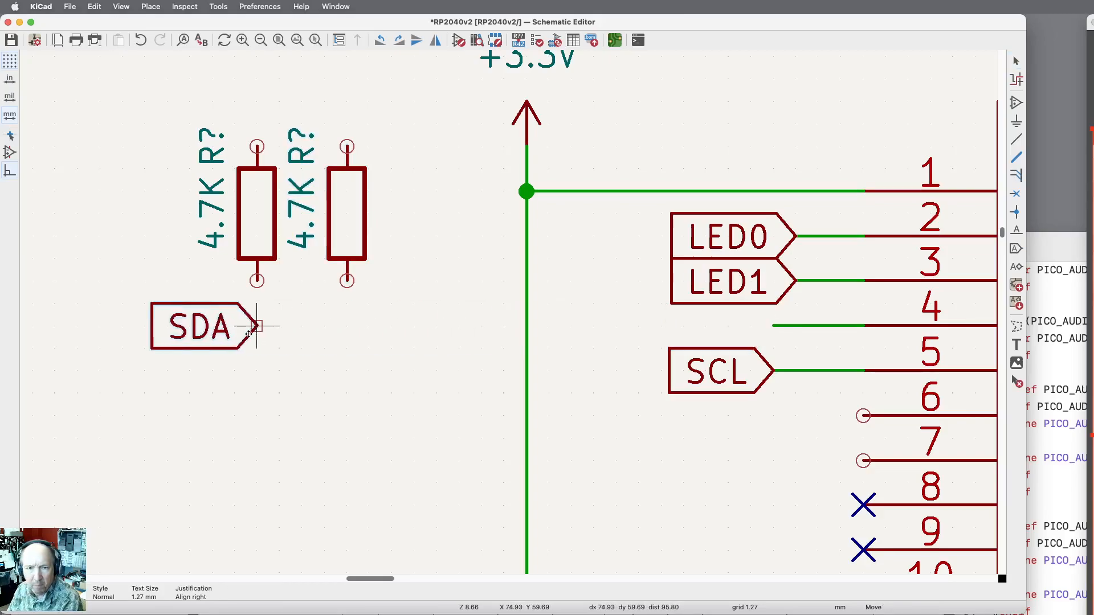
pyautogui.click(212, 326)
pyautogui.click(722, 370)
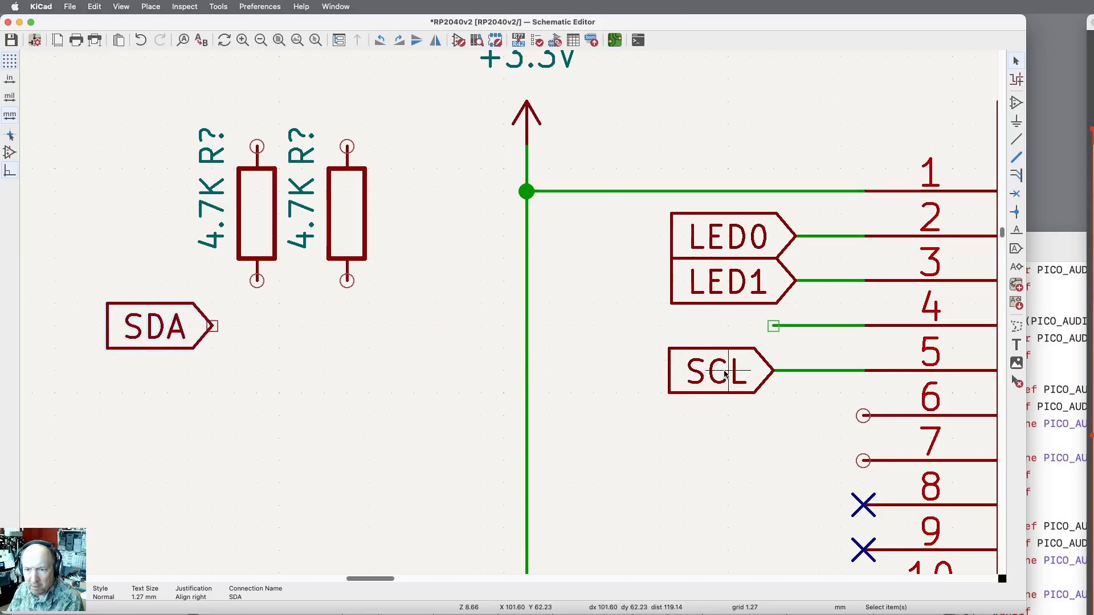
pyautogui.press('m')
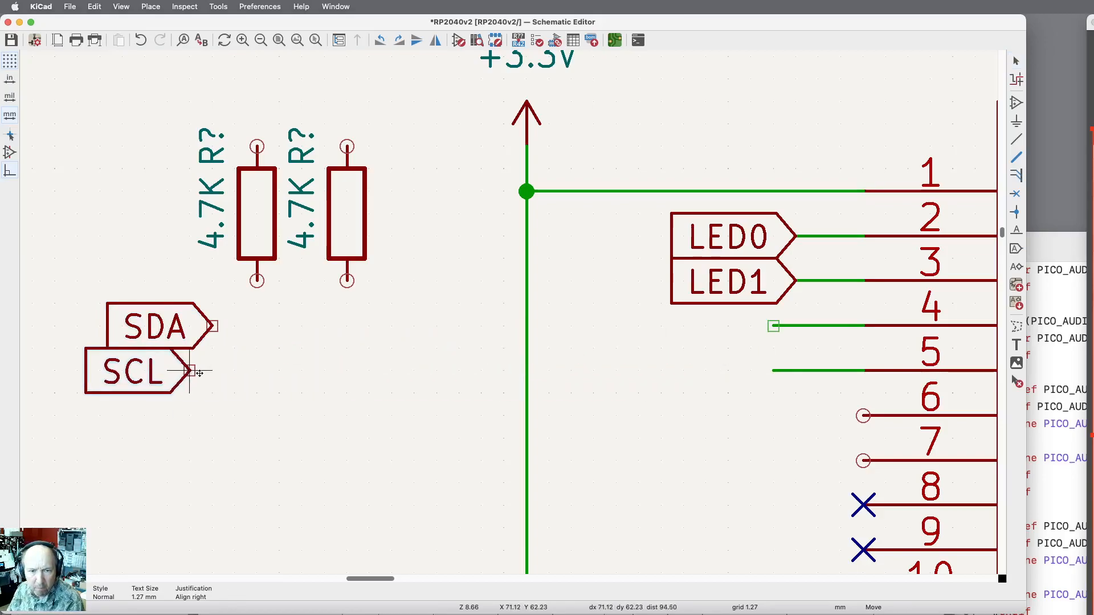
pyautogui.click(214, 371)
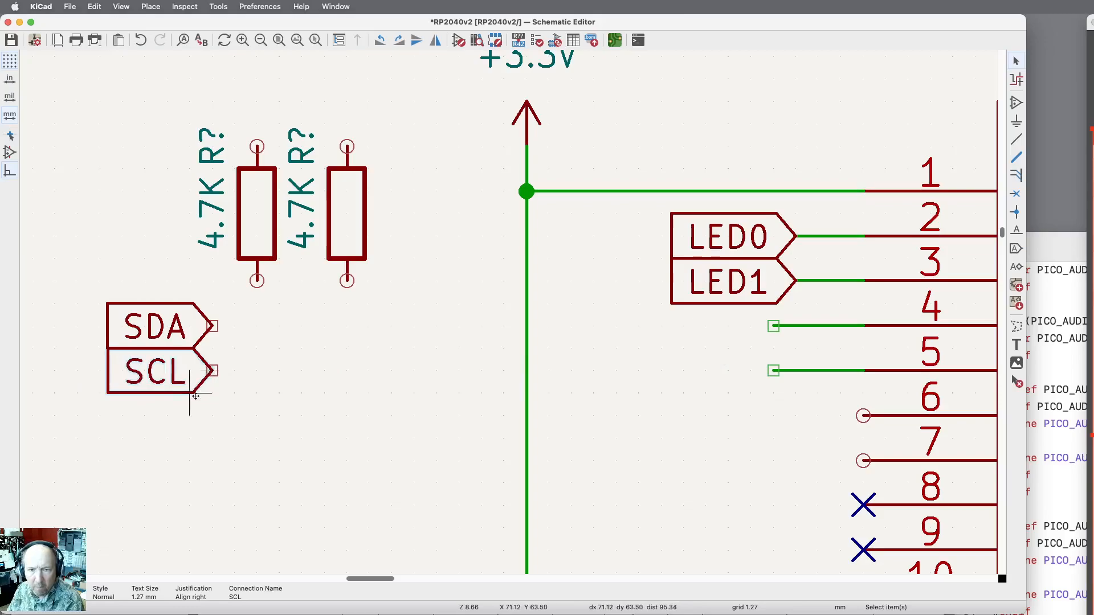
# Wire GPIO2 to the moved SDA label and connect the left 4.7K resistor's lower end to that line.
pyautogui.click(1017, 140)
pyautogui.click(773, 326)
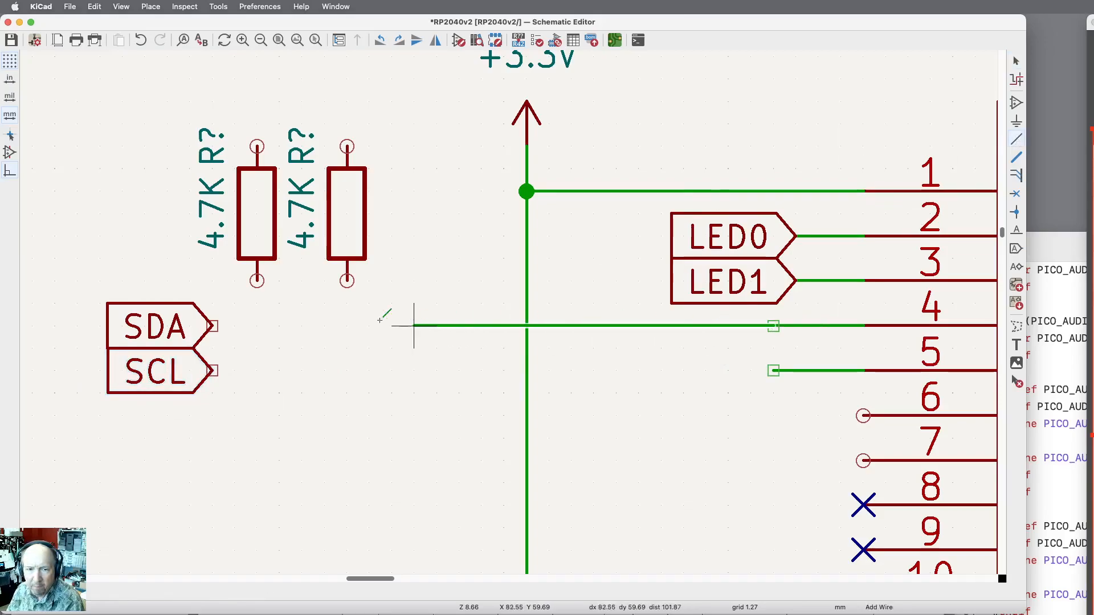
pyautogui.click(212, 326)
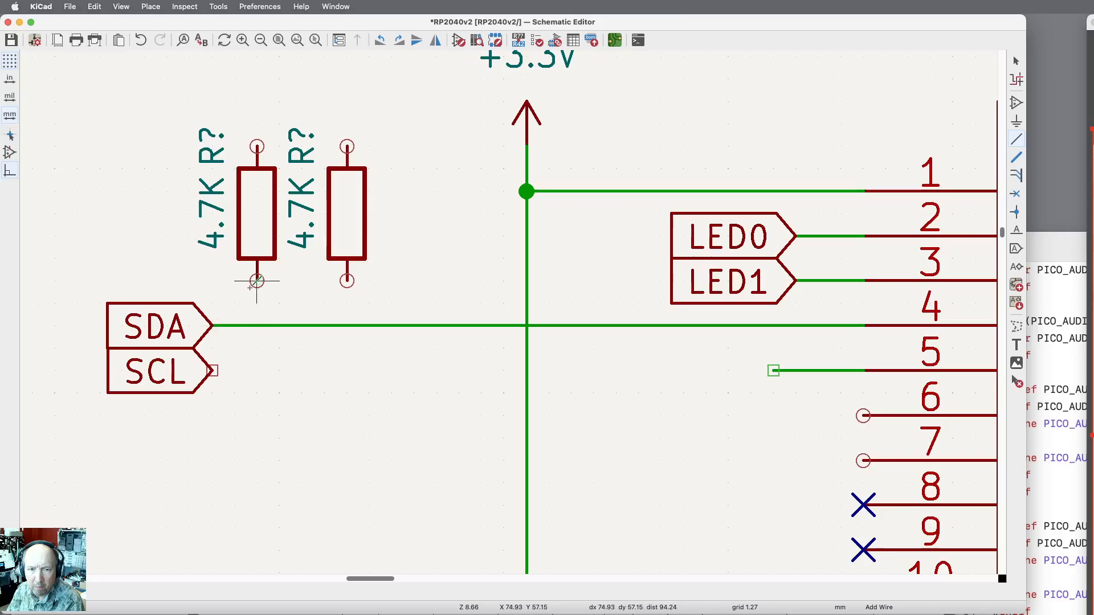
pyautogui.click(257, 281)
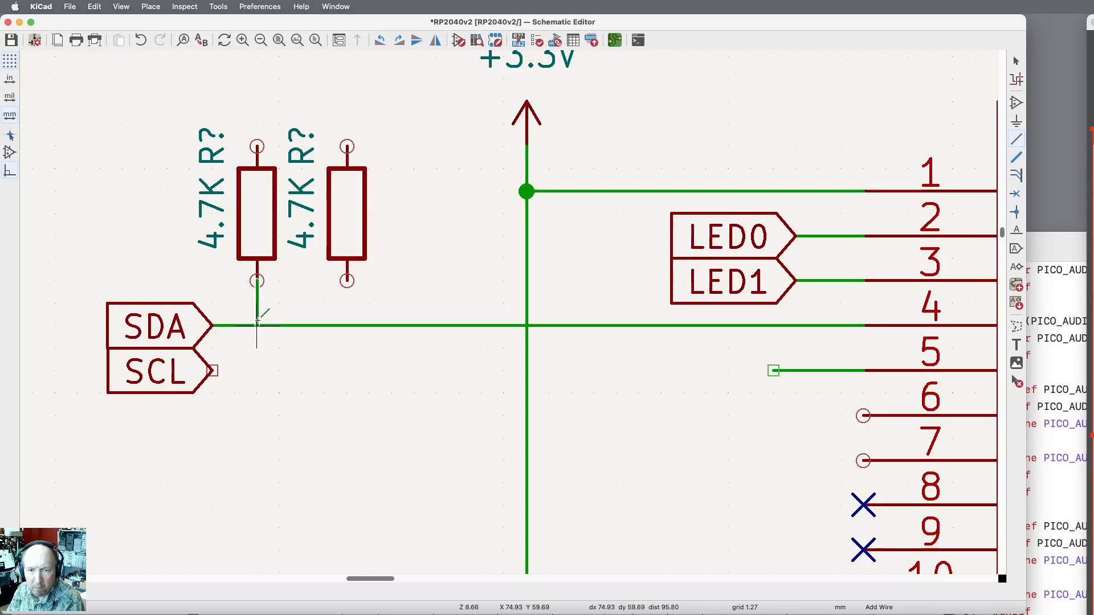
pyautogui.click(257, 326)
# Wire the SCL label to GPIO3 and connect the right 4.7K resistor's lower end to that line.
pyautogui.click(212, 371)
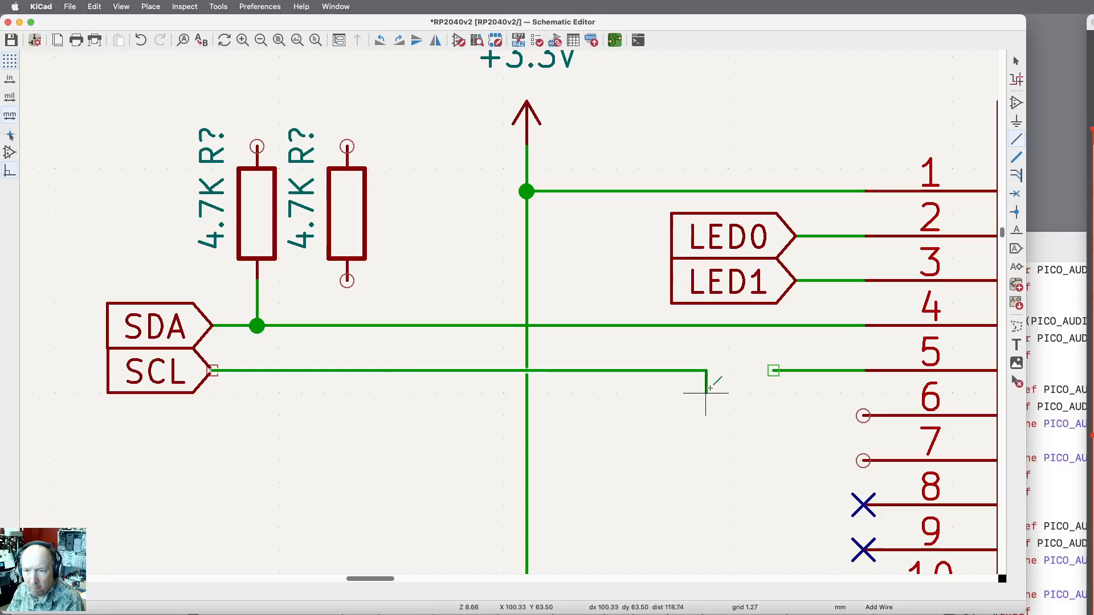
pyautogui.click(773, 371)
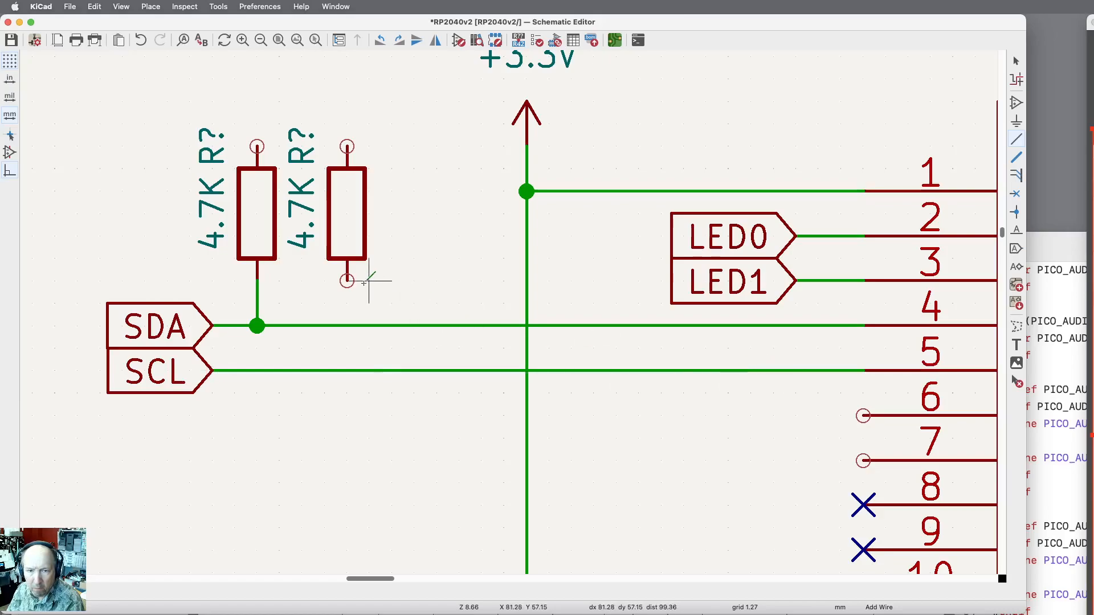
pyautogui.click(347, 280)
pyautogui.click(347, 371)
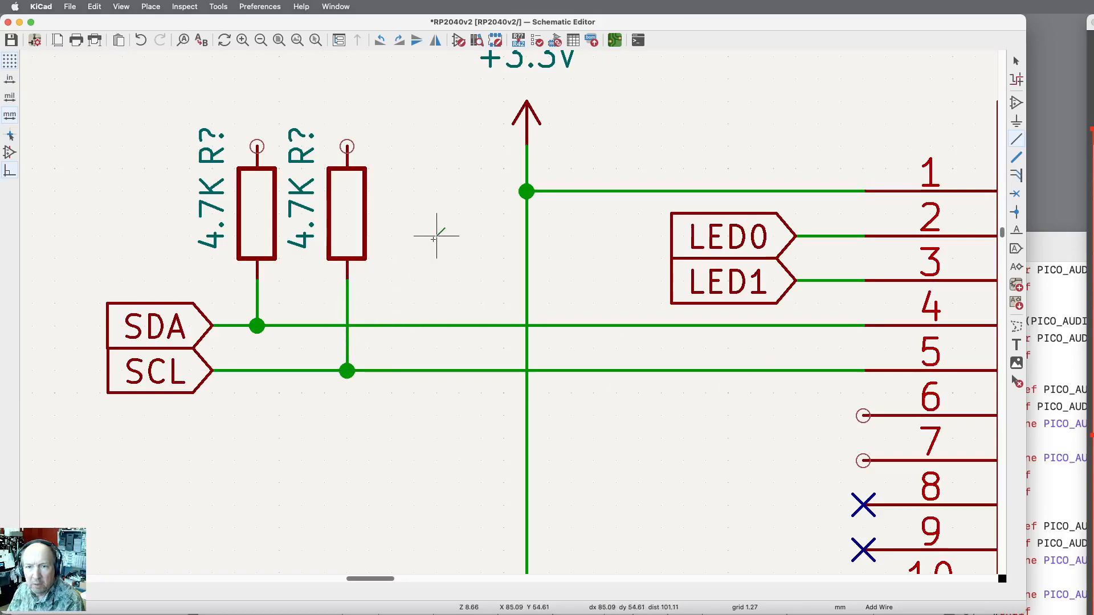
pyautogui.scroll(3, 436, 234)
pyautogui.scroll(-5, 438, 234)
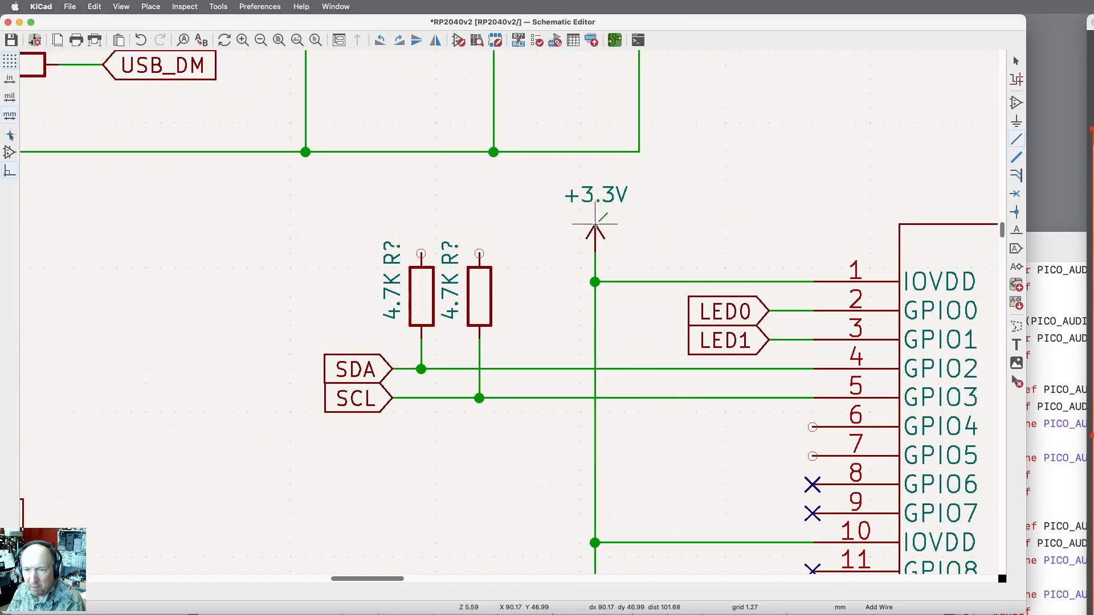
pyautogui.press('super+d')
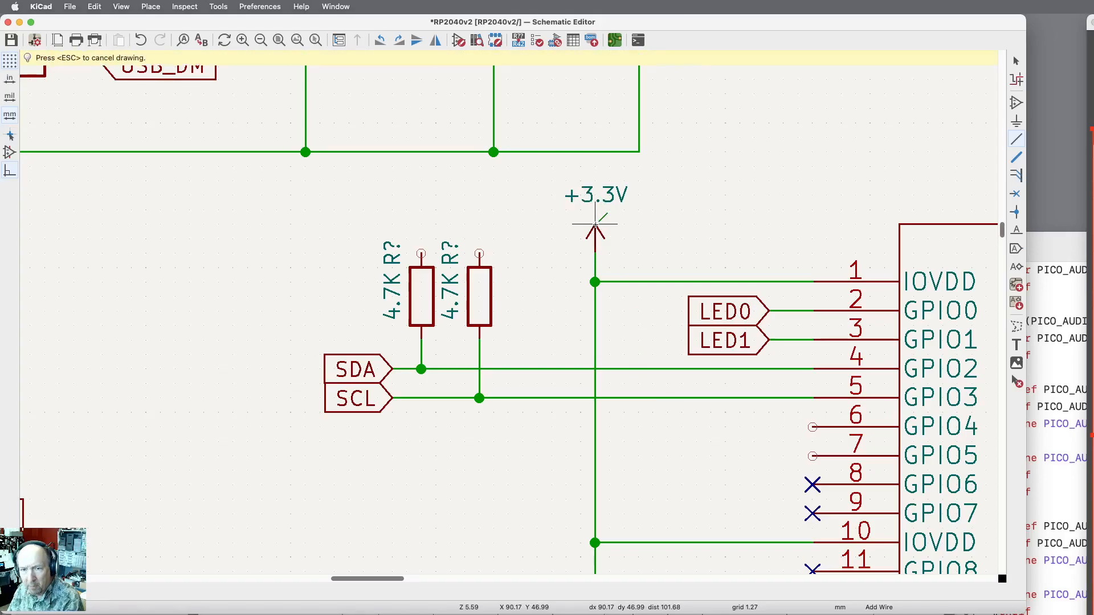
pyautogui.press('Escape')
pyautogui.press('Escape')
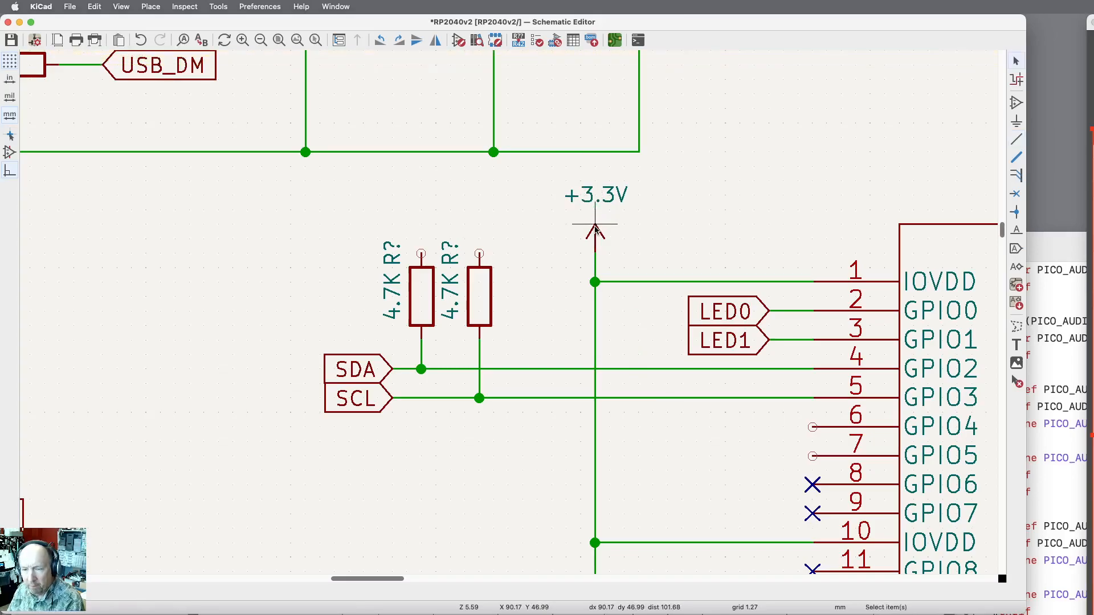
# Move the +3.3V symbol above the RP2040's IOVDD line slightly higher and wire it back to the line's upper end.
pyautogui.click(595, 229)
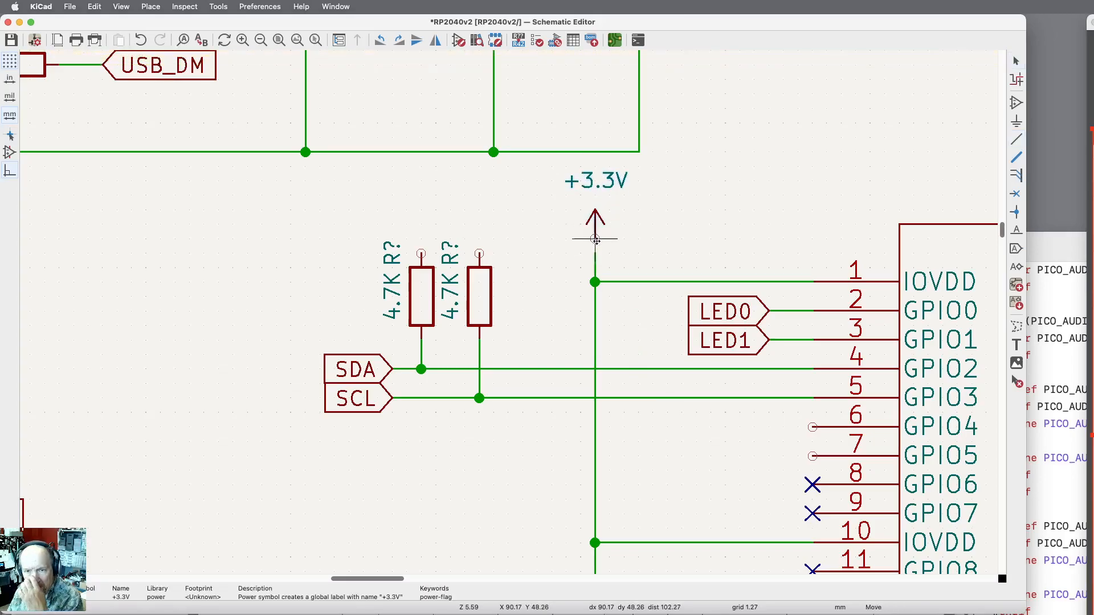
pyautogui.press('m')
pyautogui.click(594, 230)
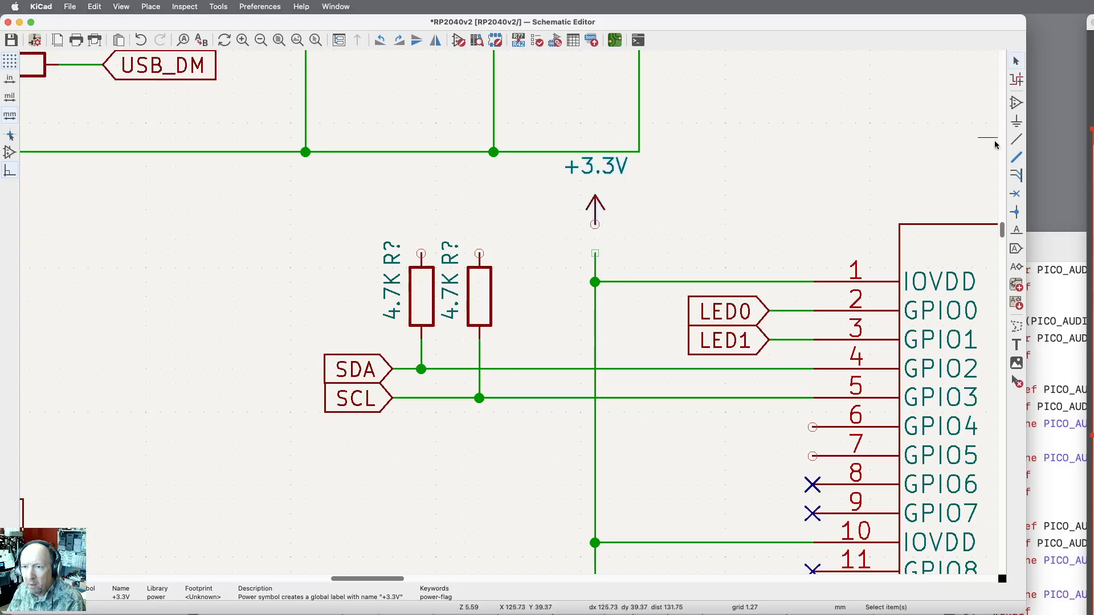
pyautogui.click(1016, 139)
pyautogui.click(595, 223)
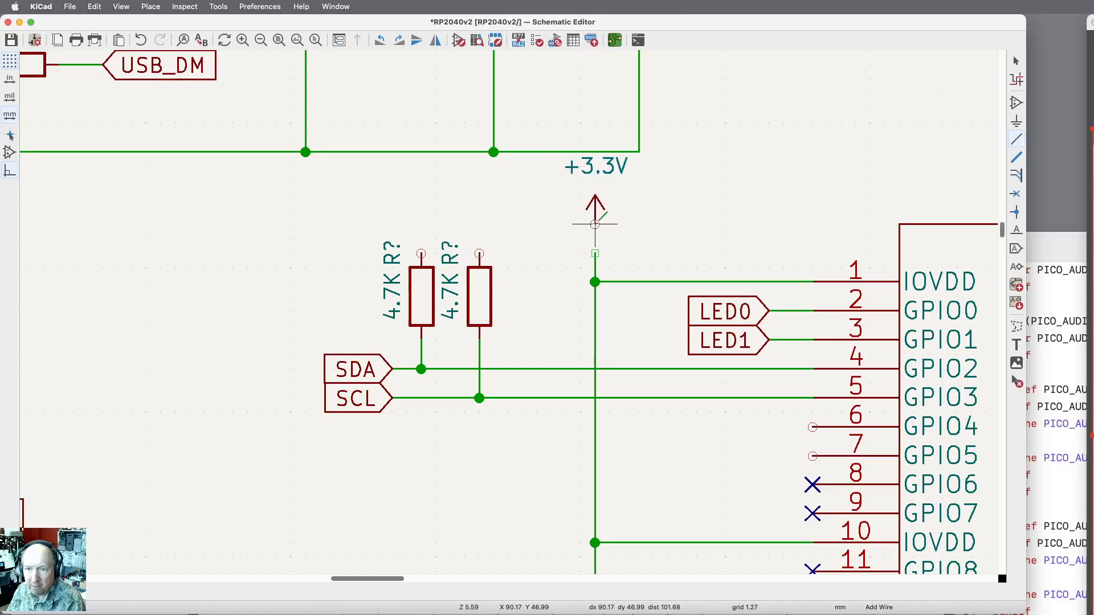
pyautogui.click(595, 253)
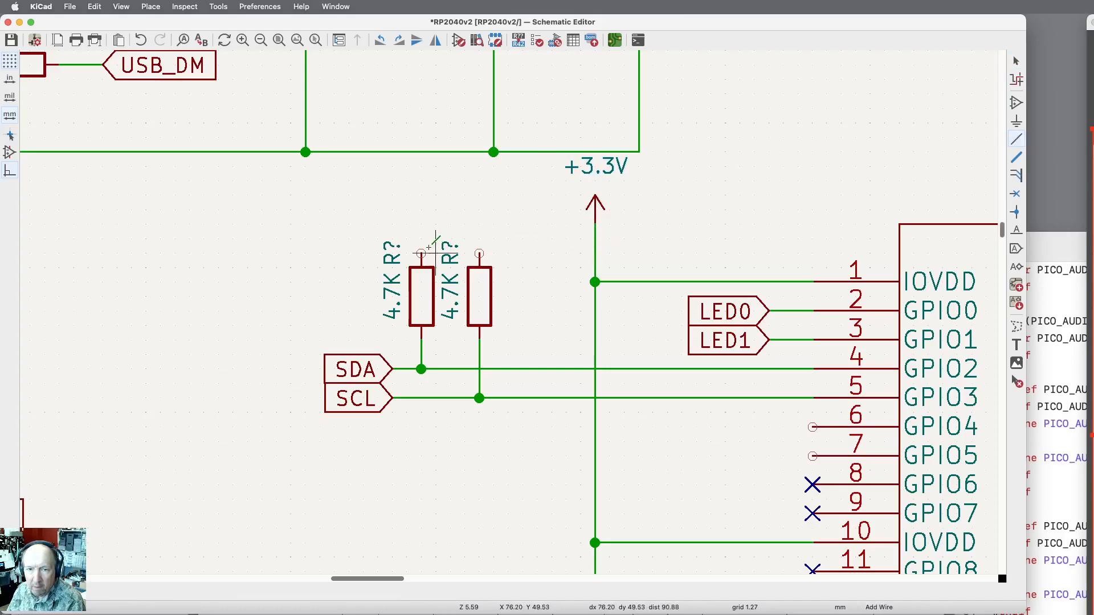
pyautogui.click(422, 254)
pyautogui.click(422, 224)
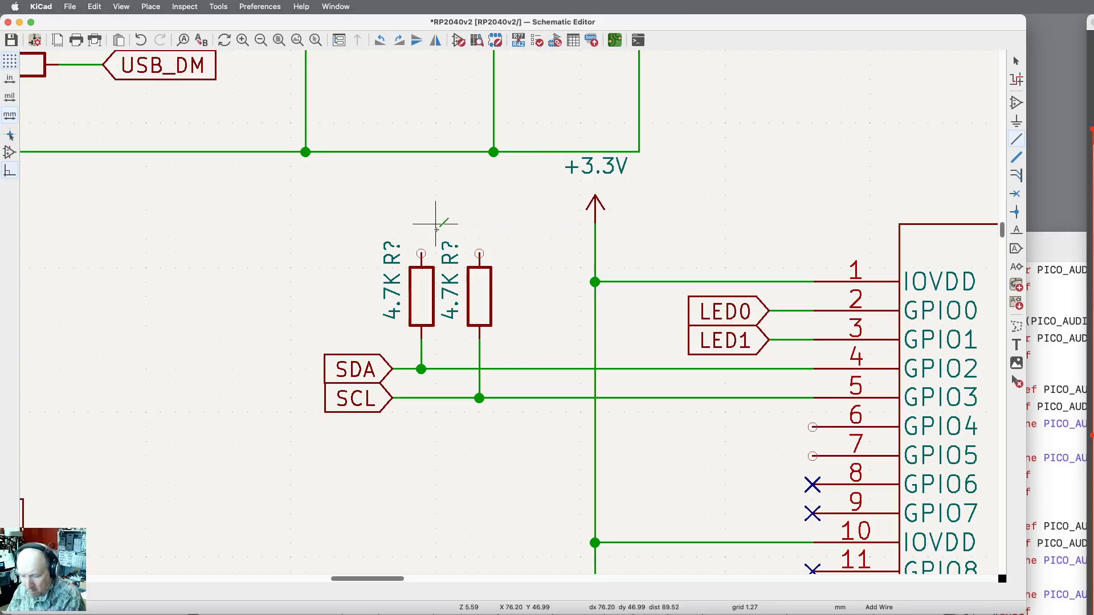
pyautogui.press('Escape')
pyautogui.press('Escape')
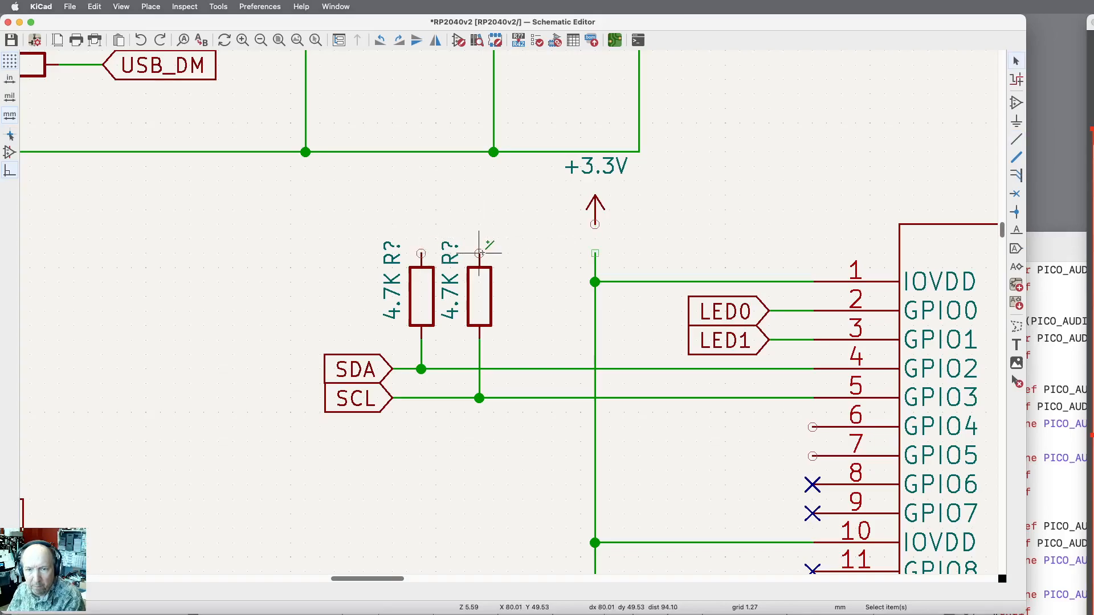
# Wire the right 4.7K resistor's upper end to the IOVDD line and reconnect that line to the +3.3V symbol.
pyautogui.click(479, 253)
pyautogui.click(480, 238)
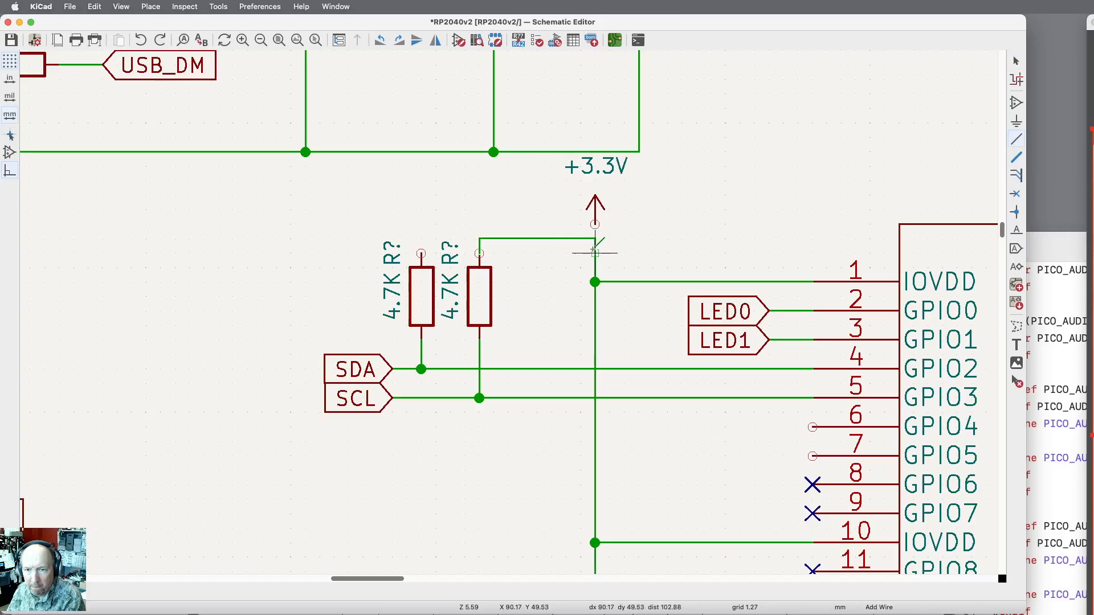
pyautogui.click(595, 253)
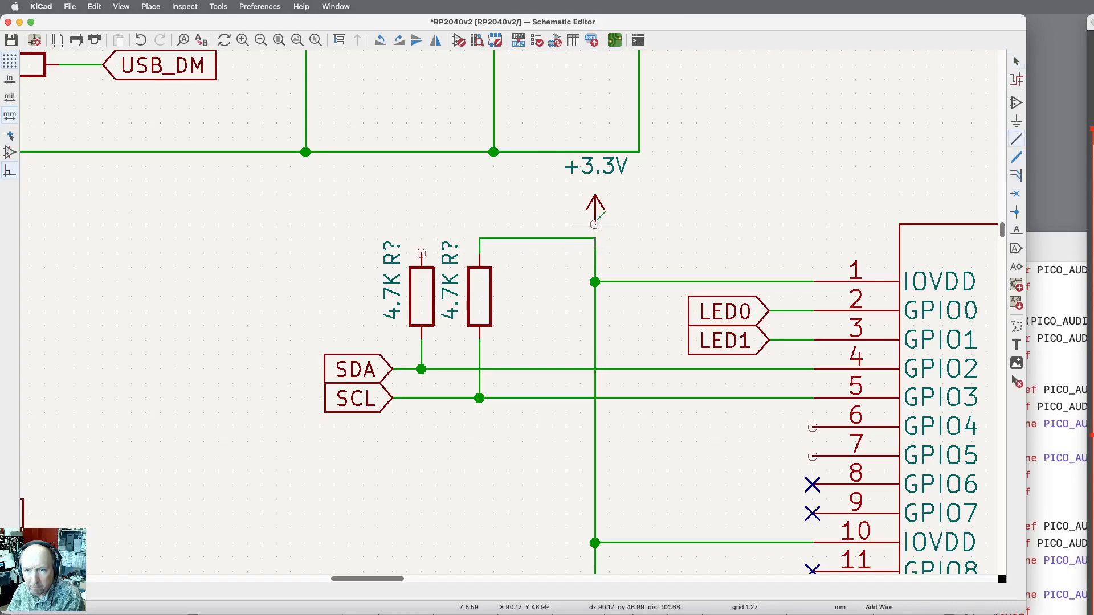
pyautogui.click(594, 237)
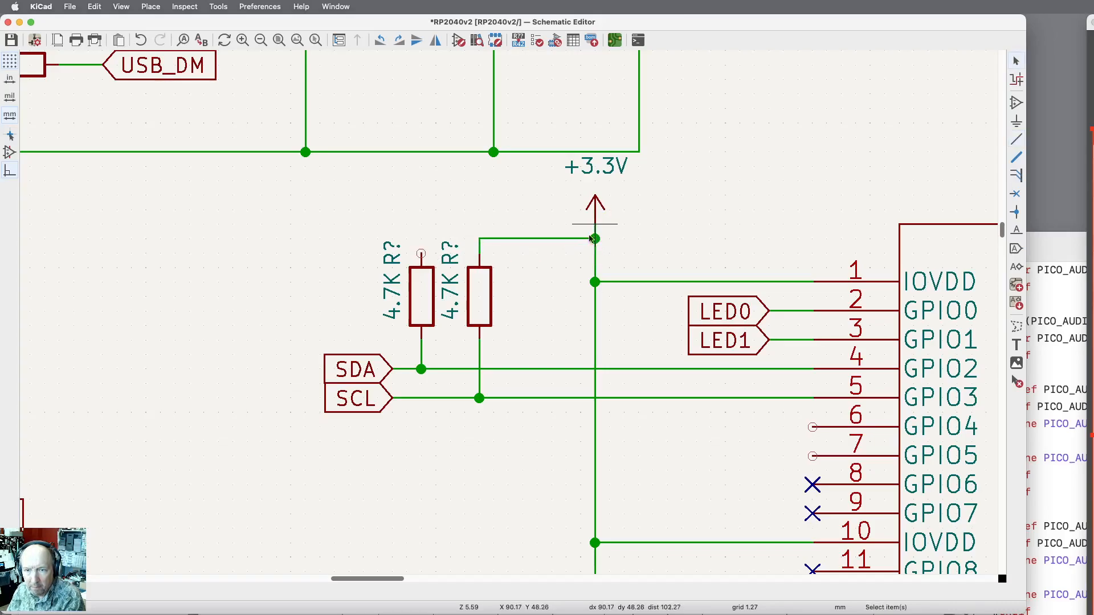
# Wire the left 4.7K resistor's upper end to the +3.3V wire at the right 4.7K resistor.
pyautogui.click(481, 237)
pyautogui.press('w')
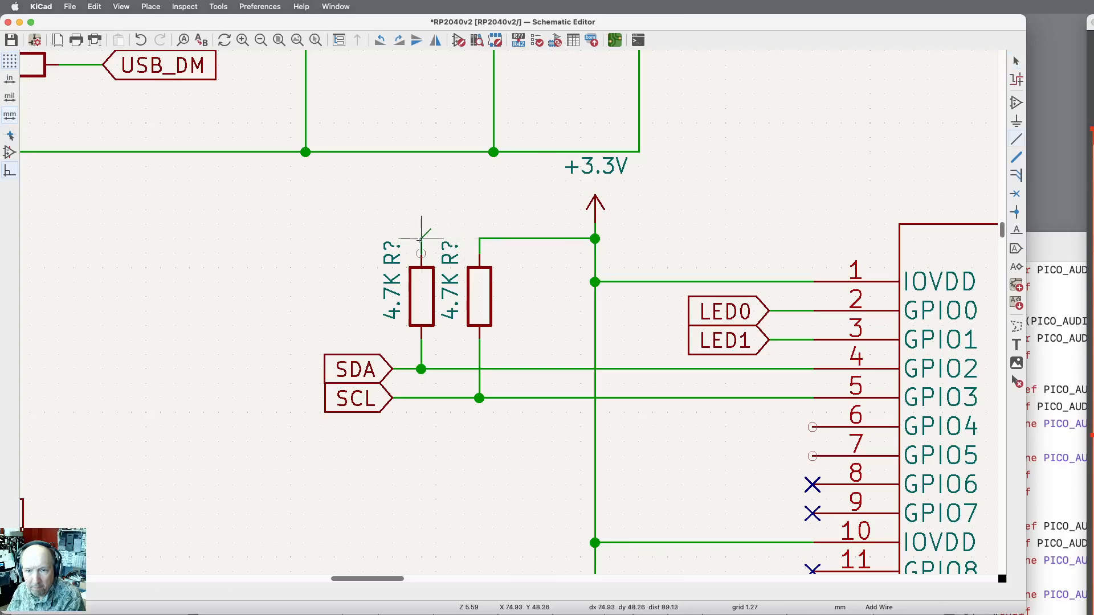
pyautogui.click(421, 238)
pyautogui.click(479, 238)
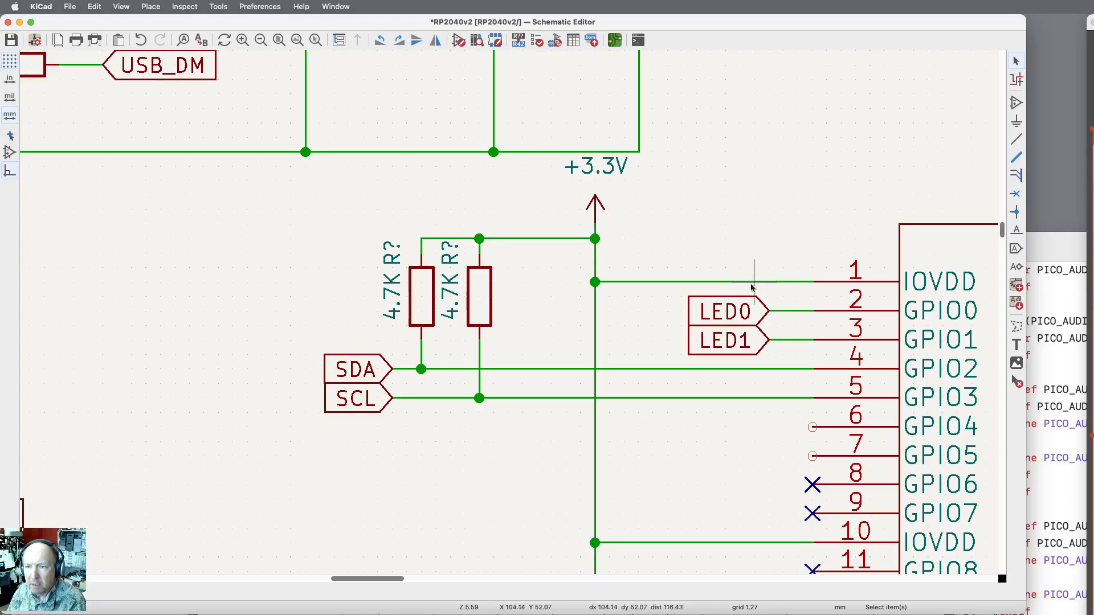
# Switch to the Atom notes window and bring it partly into view beside the schematic.
pyautogui.scroll(-5, 464, 215)
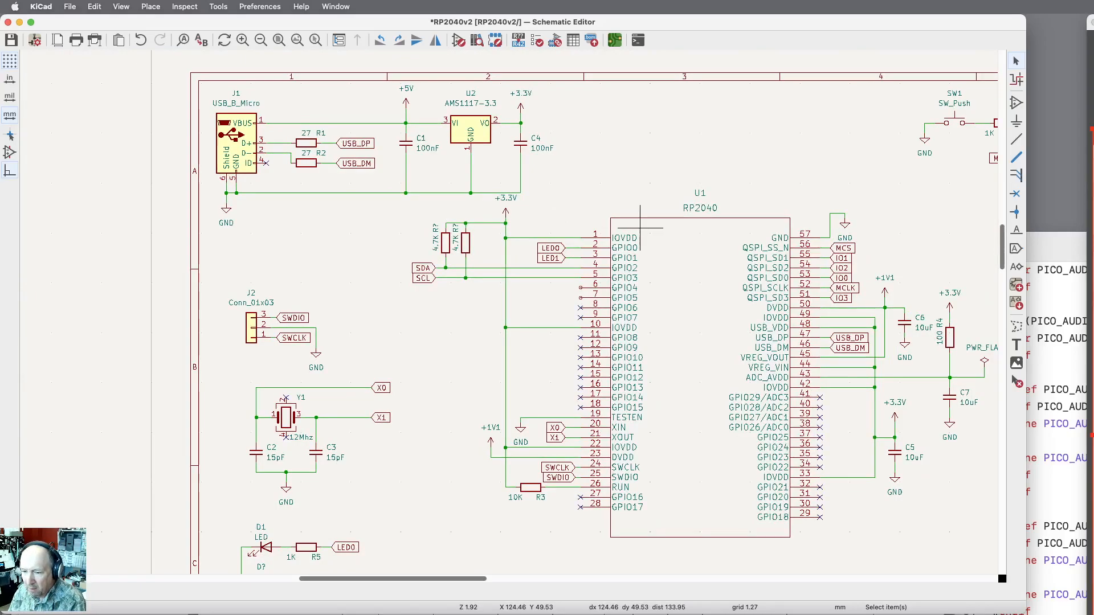
pyautogui.press('super+Tab')
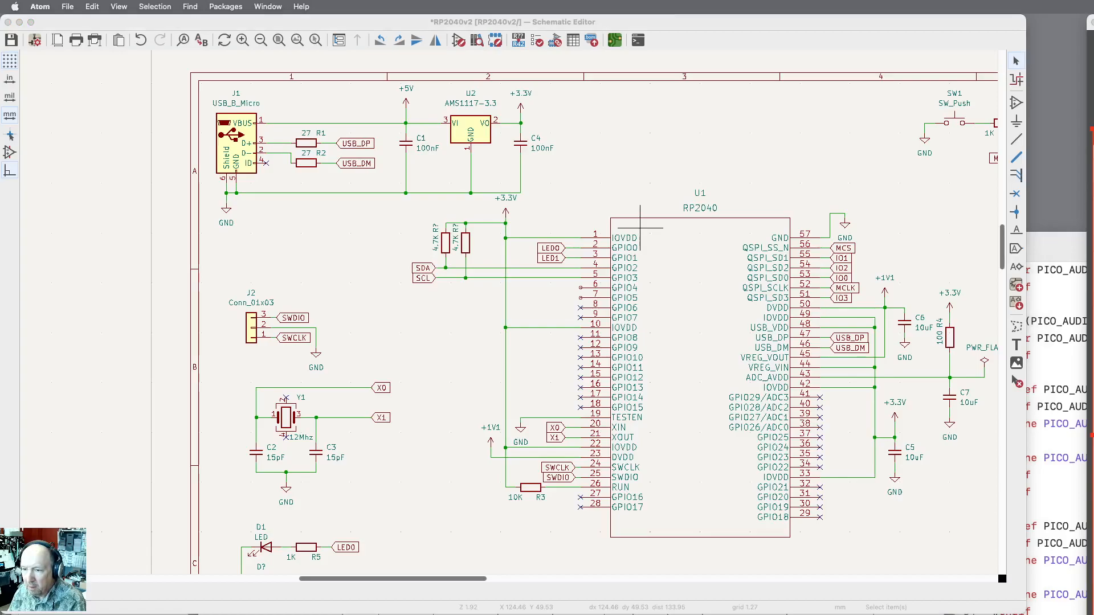
pyautogui.moveTo(1093, 614); pyautogui.dragTo(1086, 469)
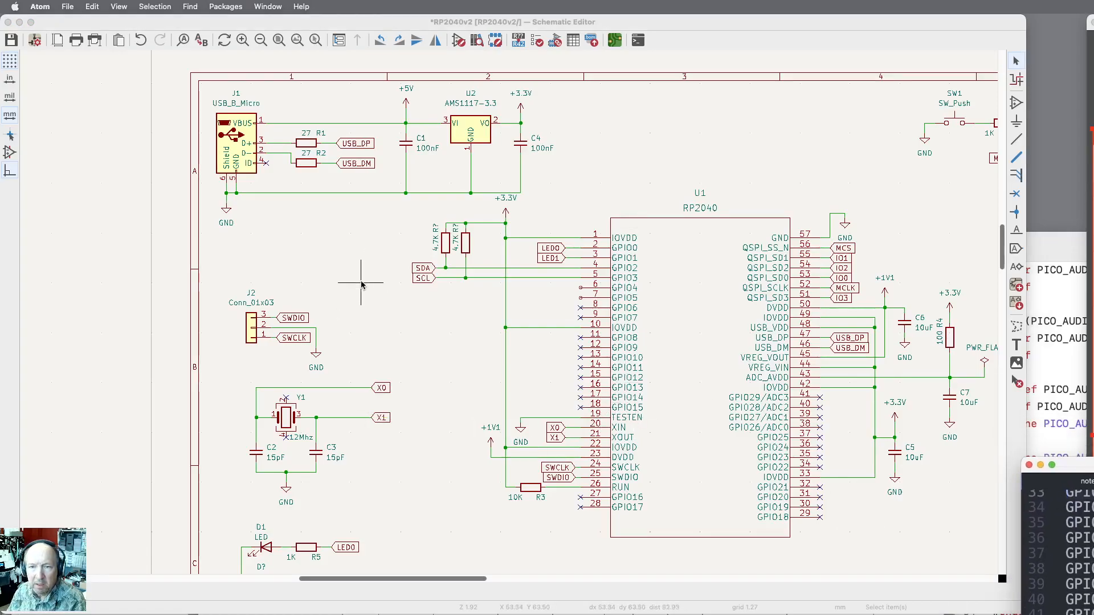
# Add a LIS3DH accelerometer symbol to the schematic, placing it below the two LED circuits.
pyautogui.click(296, 291)
pyautogui.press('a')
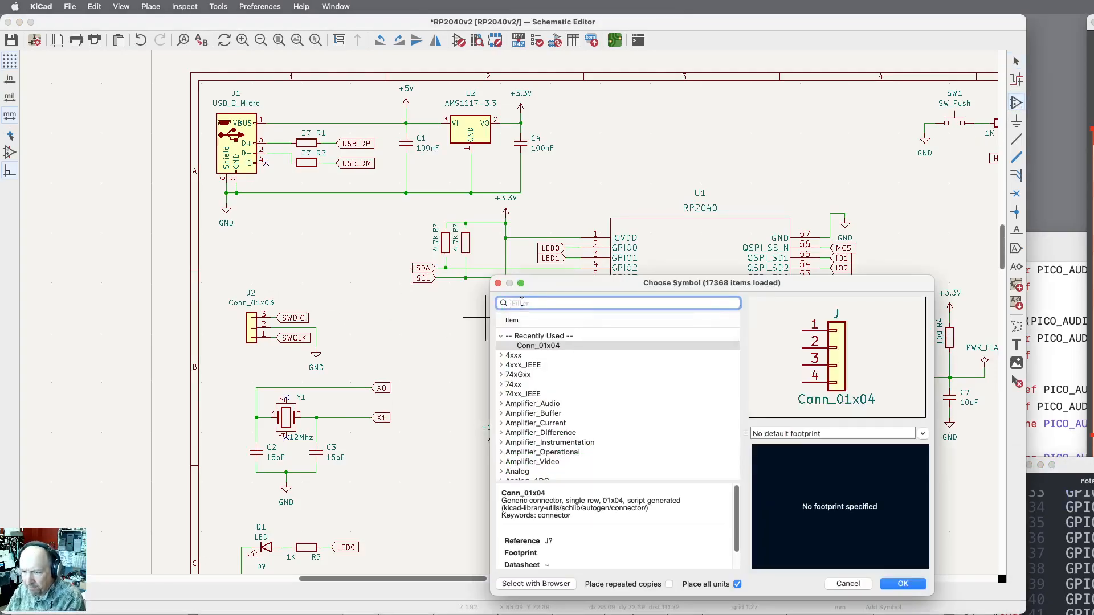
pyautogui.write('LIS')
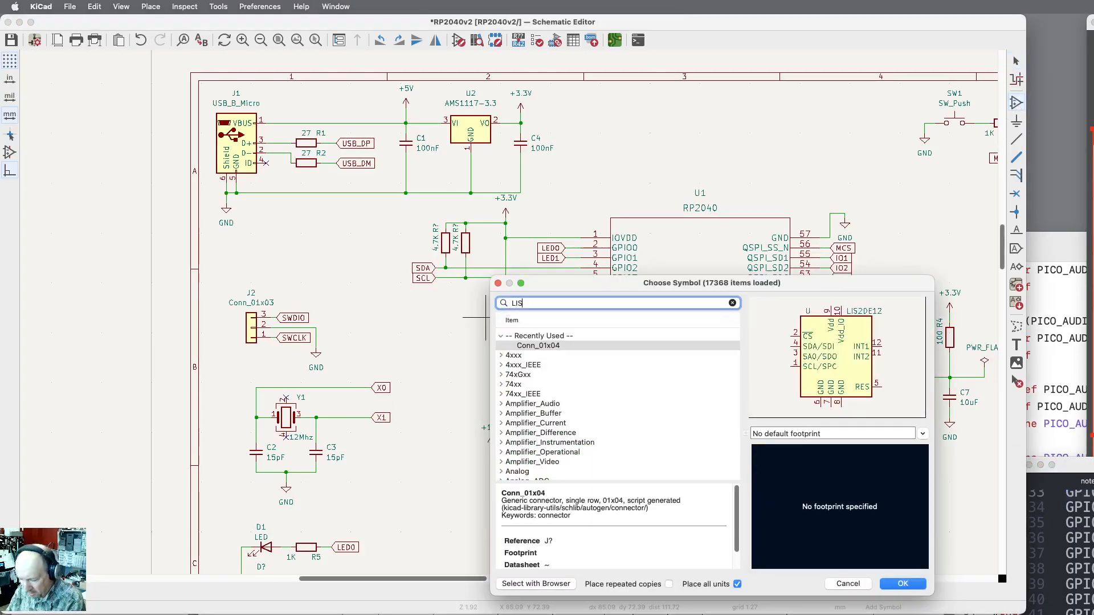
pyautogui.write('3DH')
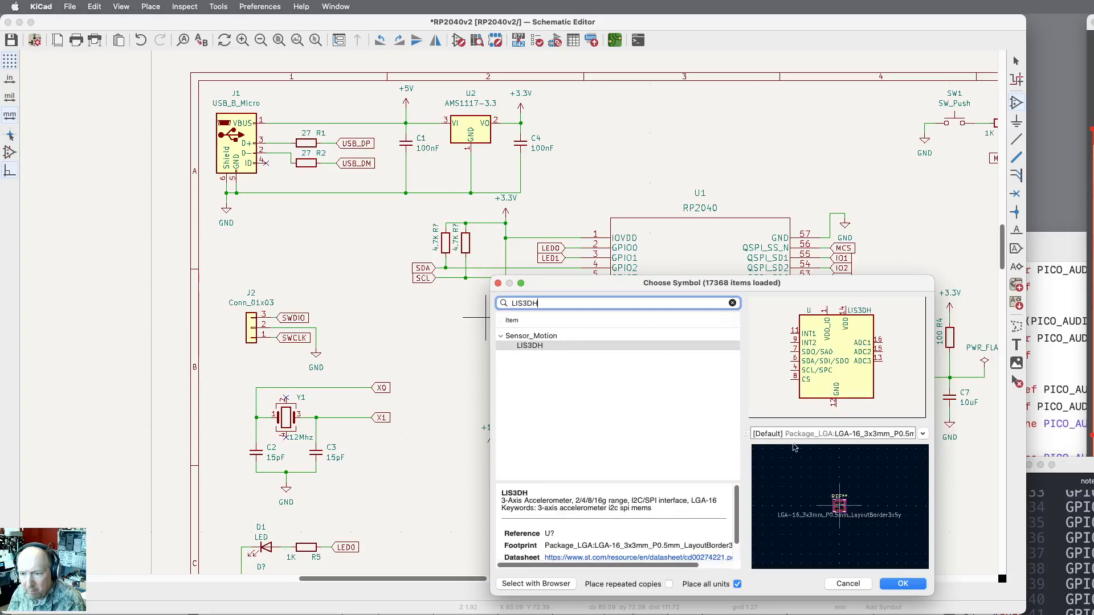
pyautogui.click(903, 585)
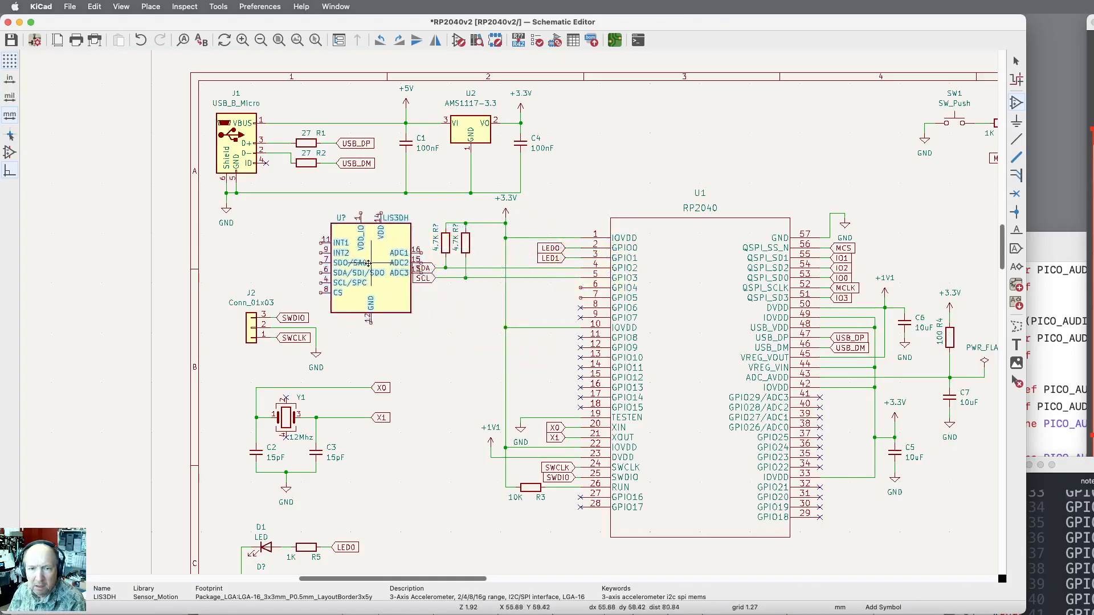
pyautogui.scroll(-3, 490, 299)
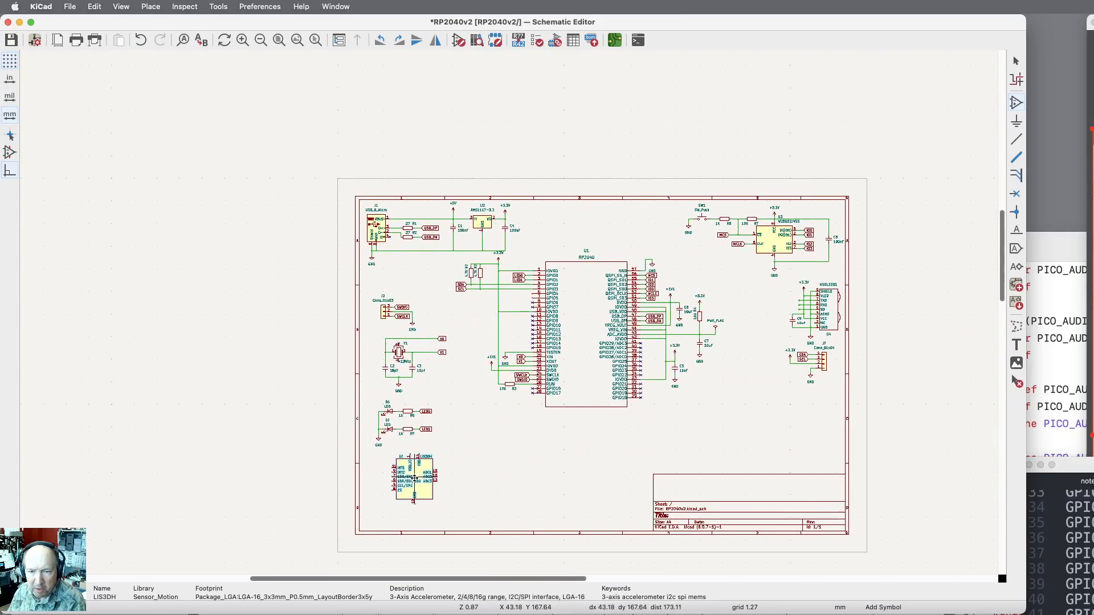
pyautogui.click(426, 481)
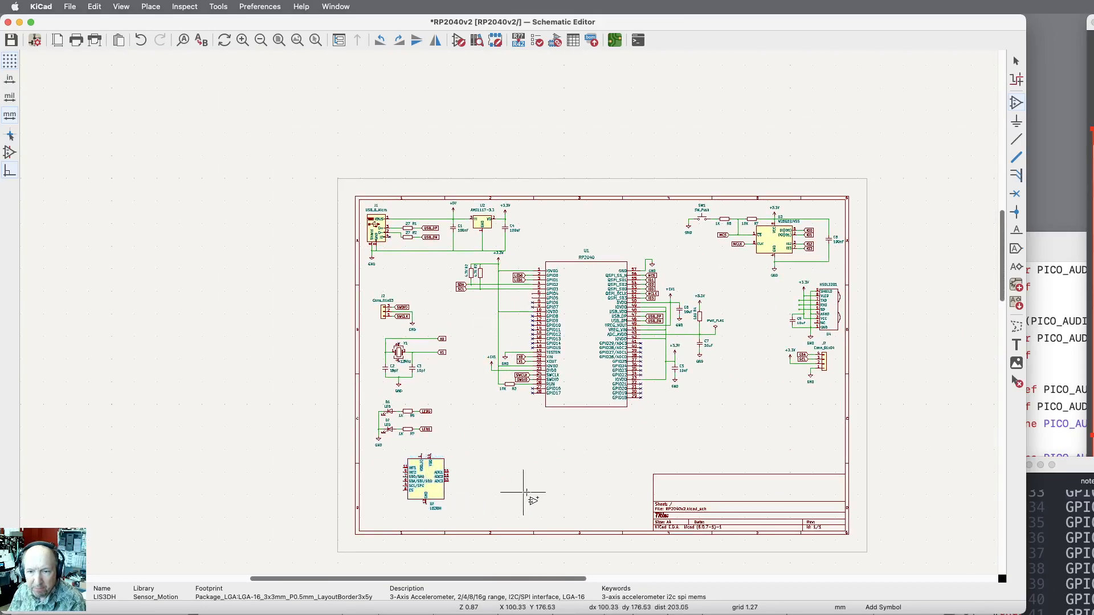
pyautogui.scroll(6, 421, 521)
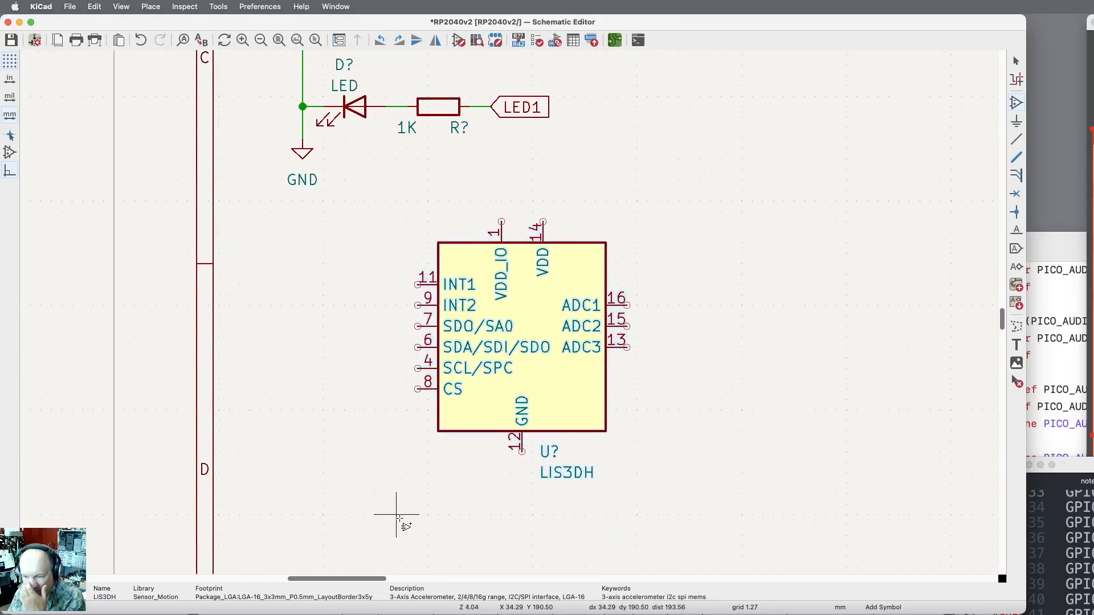
pyautogui.scroll(-2, 707, 439)
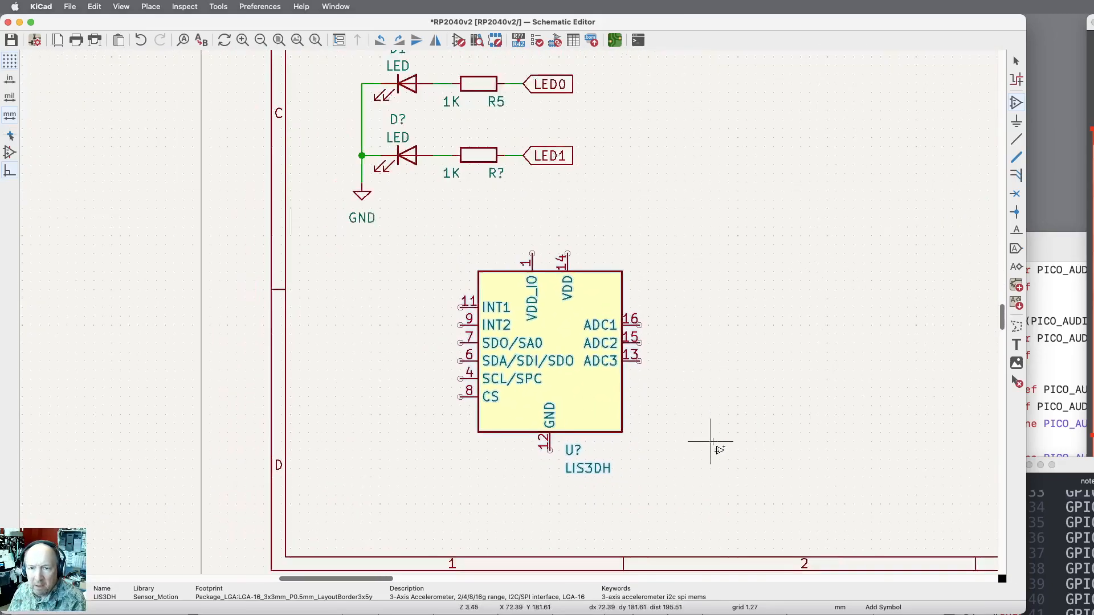
pyautogui.scroll(-1, 712, 441)
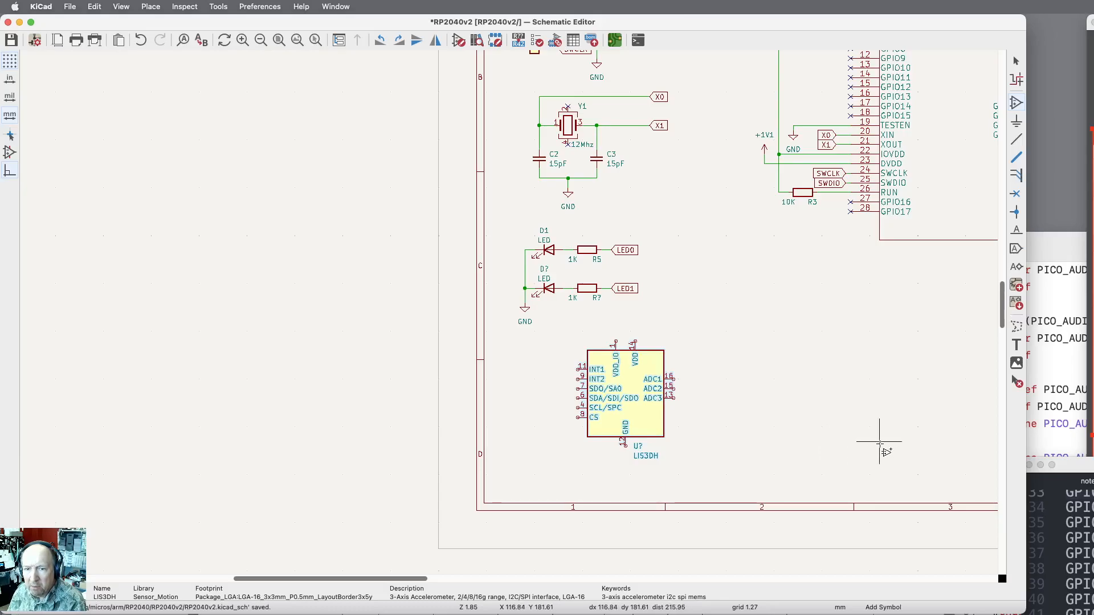
pyautogui.scroll(-2, 884, 446)
pyautogui.scroll(1, 884, 446)
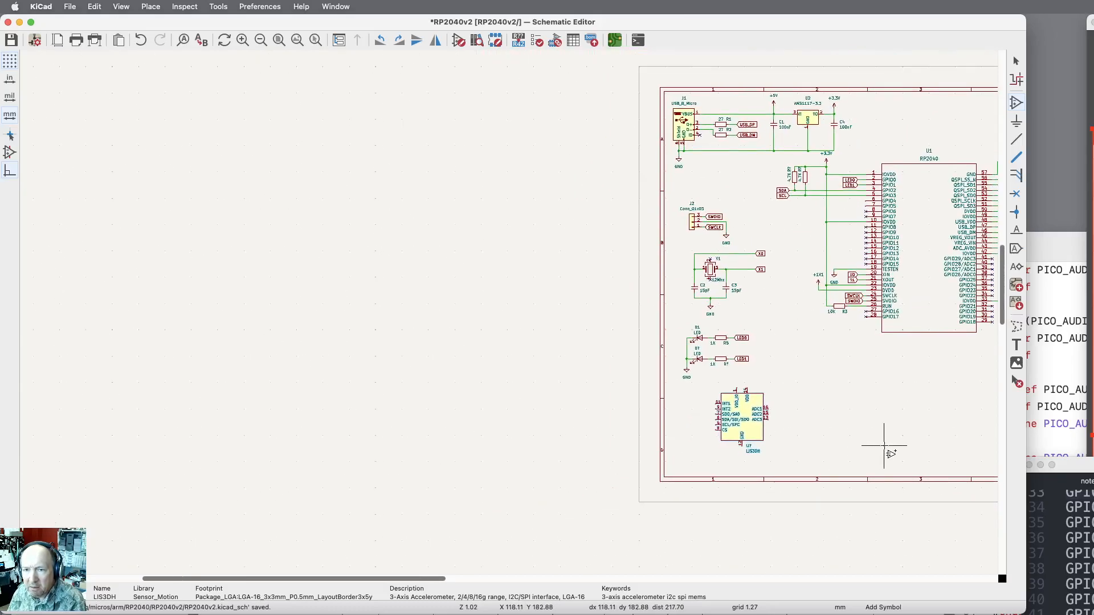
pyautogui.scroll(1, 884, 446)
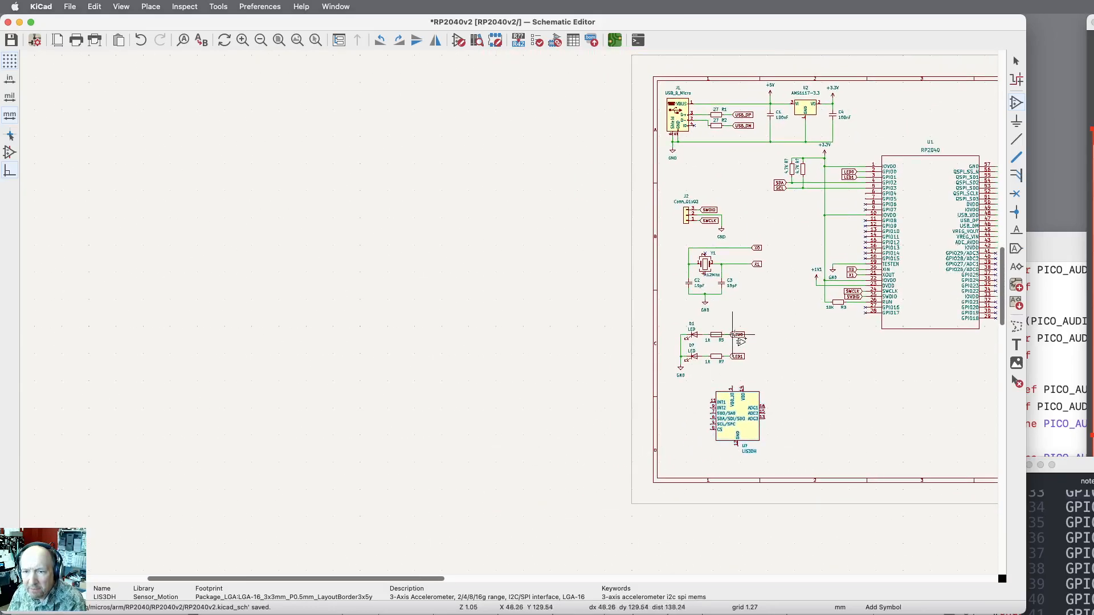
pyautogui.press('Escape')
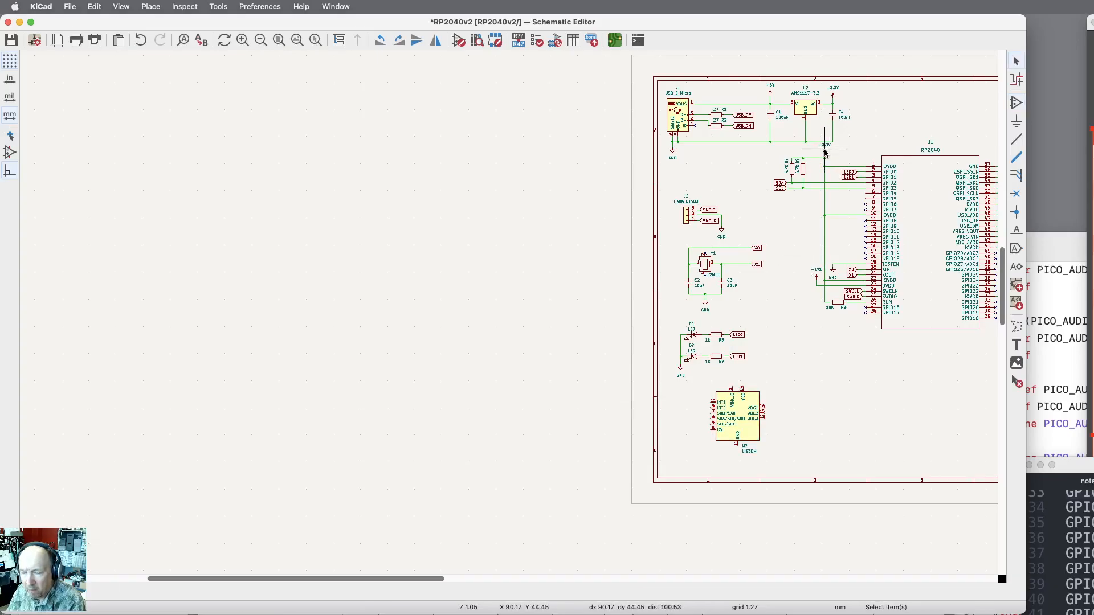
# Duplicate the +3.3V symbol above the pull-up resistors and place the copy to the upper right of the LIS3DH.
pyautogui.scroll(1, 825, 152)
pyautogui.press('super+d')
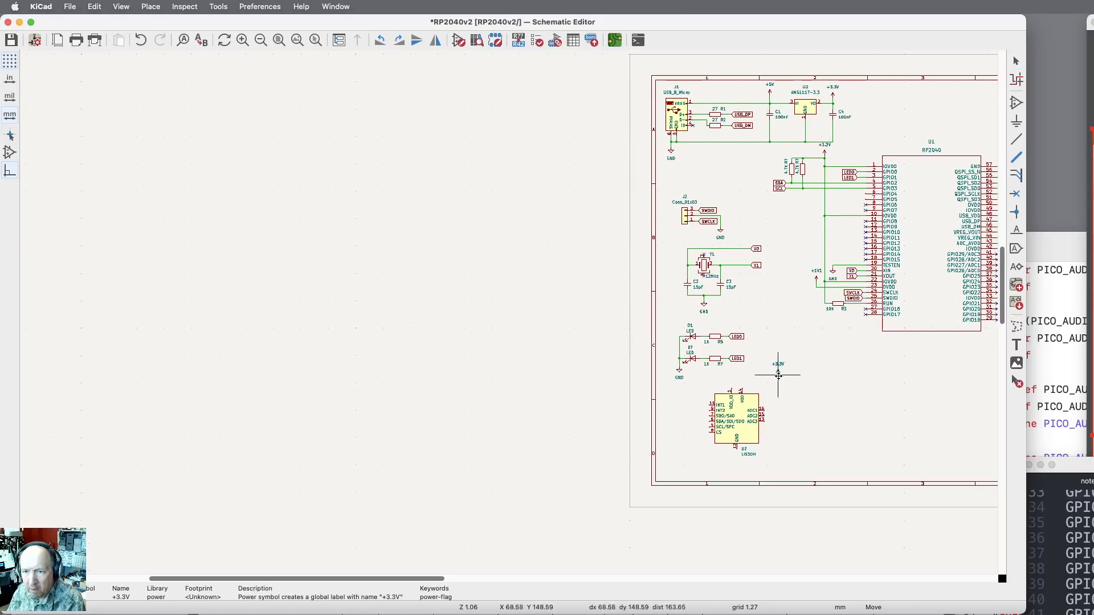
pyautogui.click(779, 376)
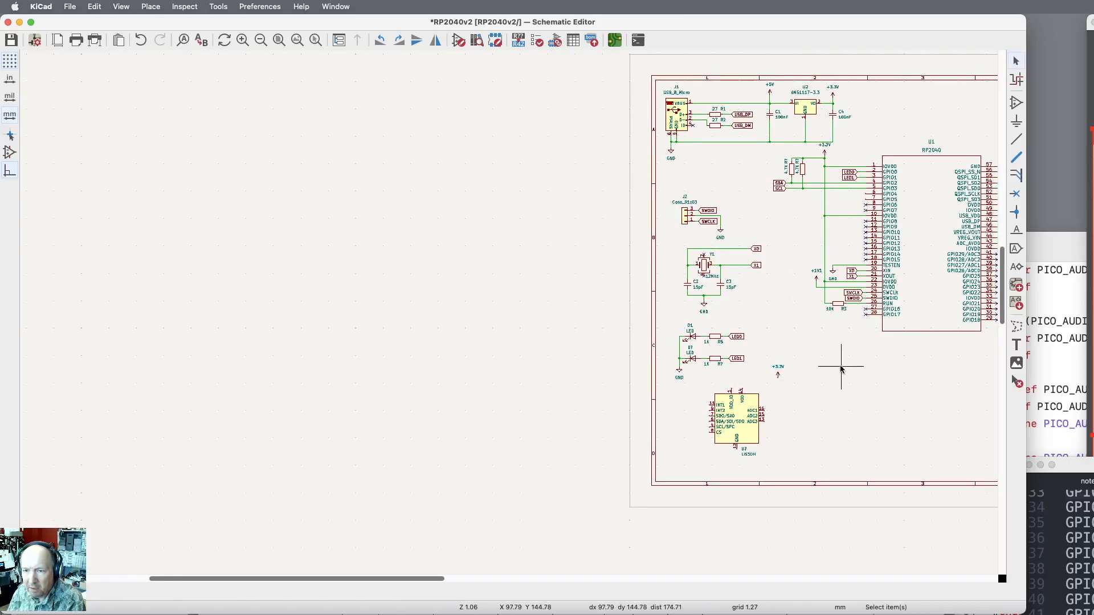
# Move the copied +3.3V symbol to the upper left of the LIS3DH, just right of the LED circuit's GND symbol.
pyautogui.scroll(1, 795, 443)
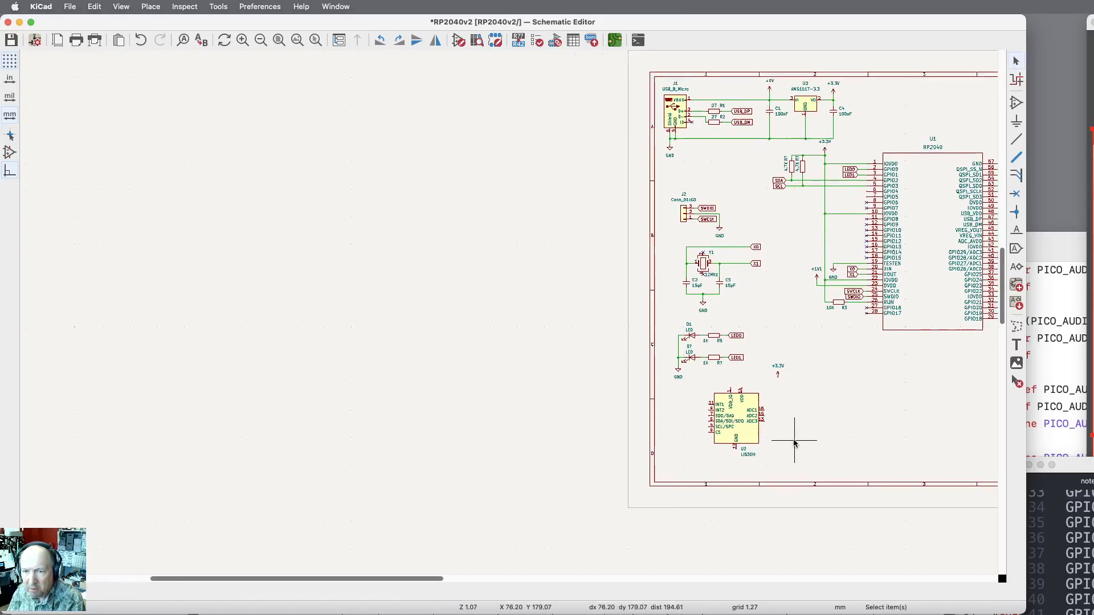
pyautogui.scroll(8, 795, 444)
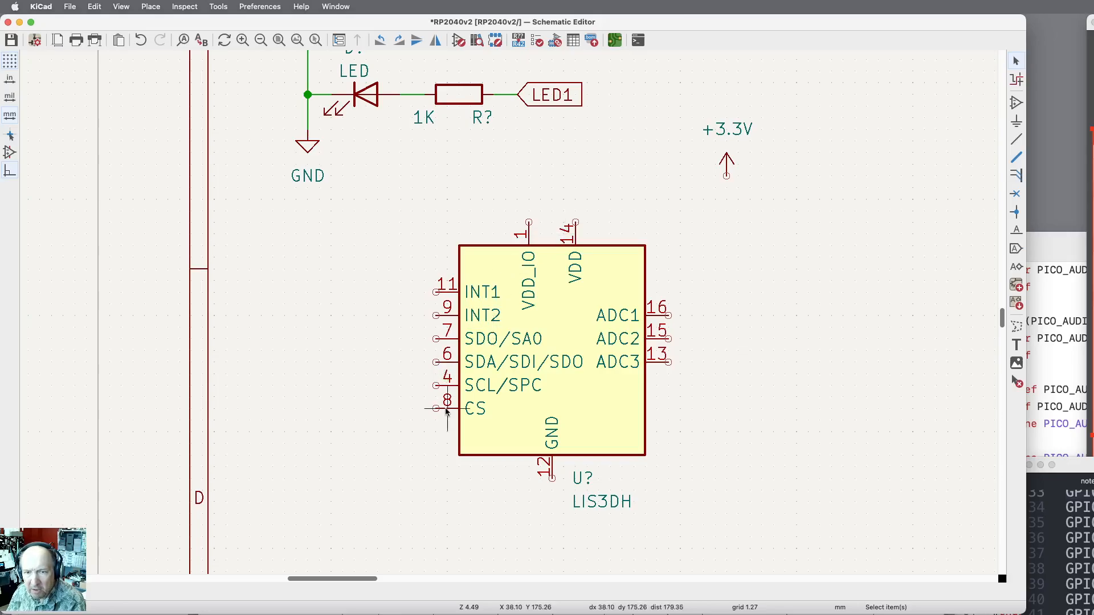
pyautogui.click(729, 152)
pyautogui.press('m')
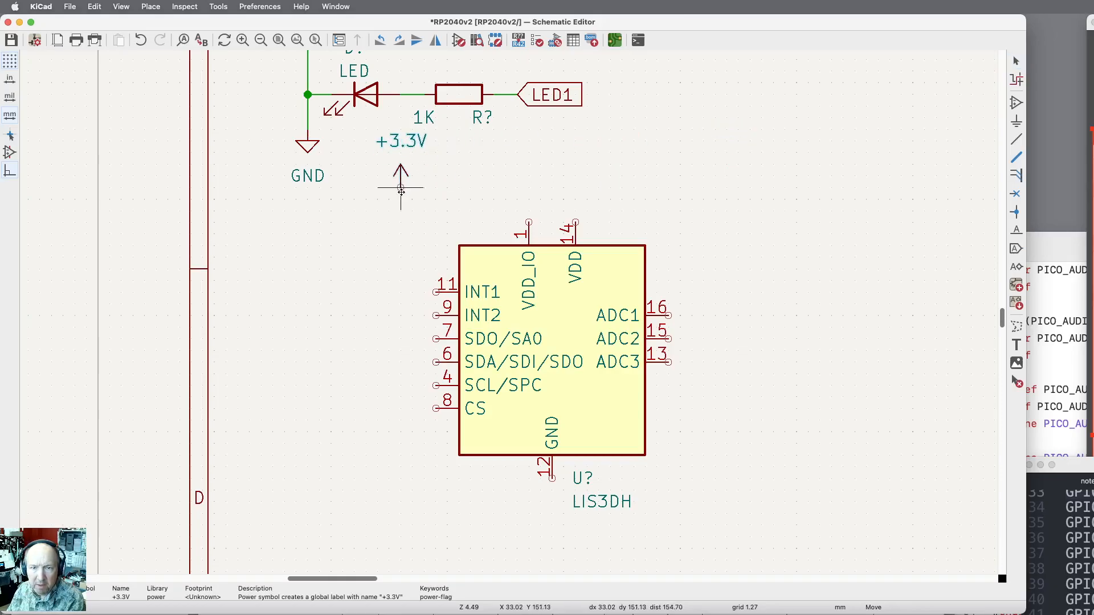
pyautogui.click(401, 190)
# Wire the LIS3DH's VDD pin to the +3.3V symbol and connect its VDD_IO pin to that wire.
pyautogui.click(1016, 139)
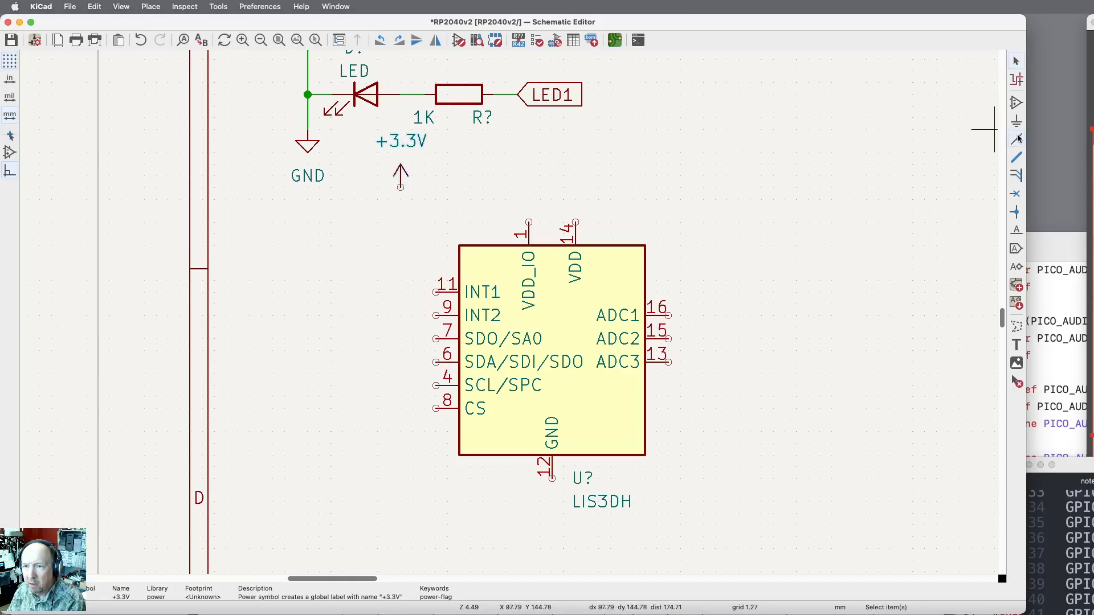
pyautogui.click(576, 222)
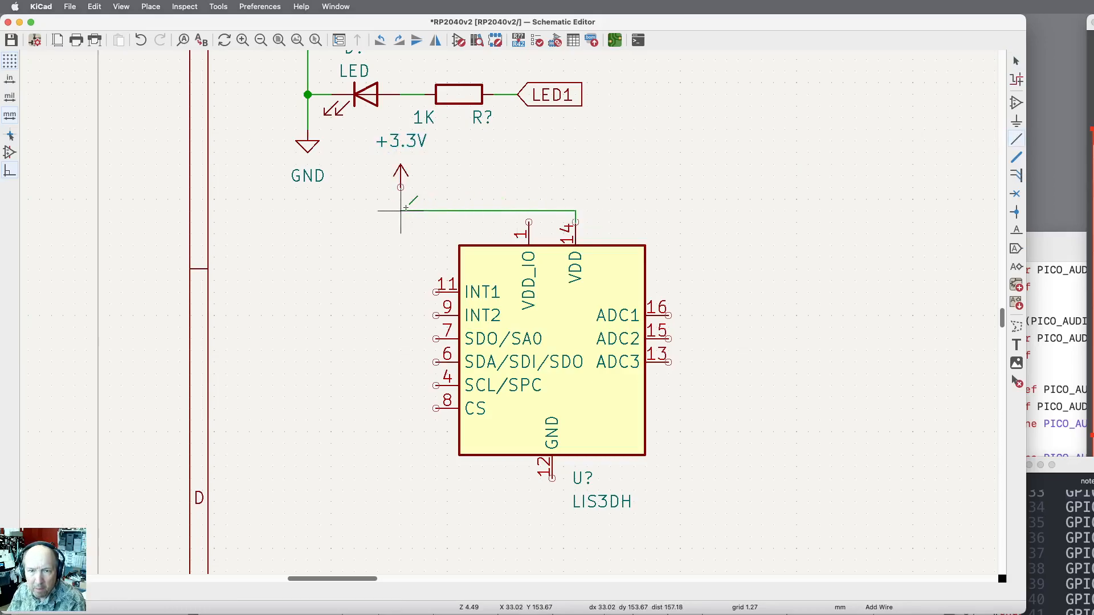
pyautogui.click(400, 187)
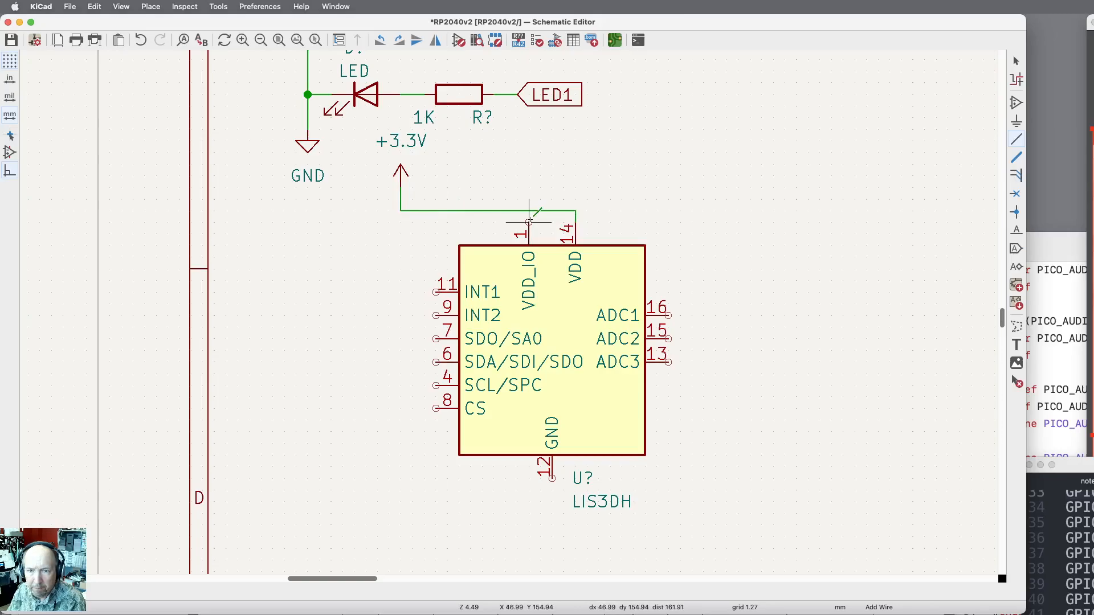
pyautogui.click(529, 211)
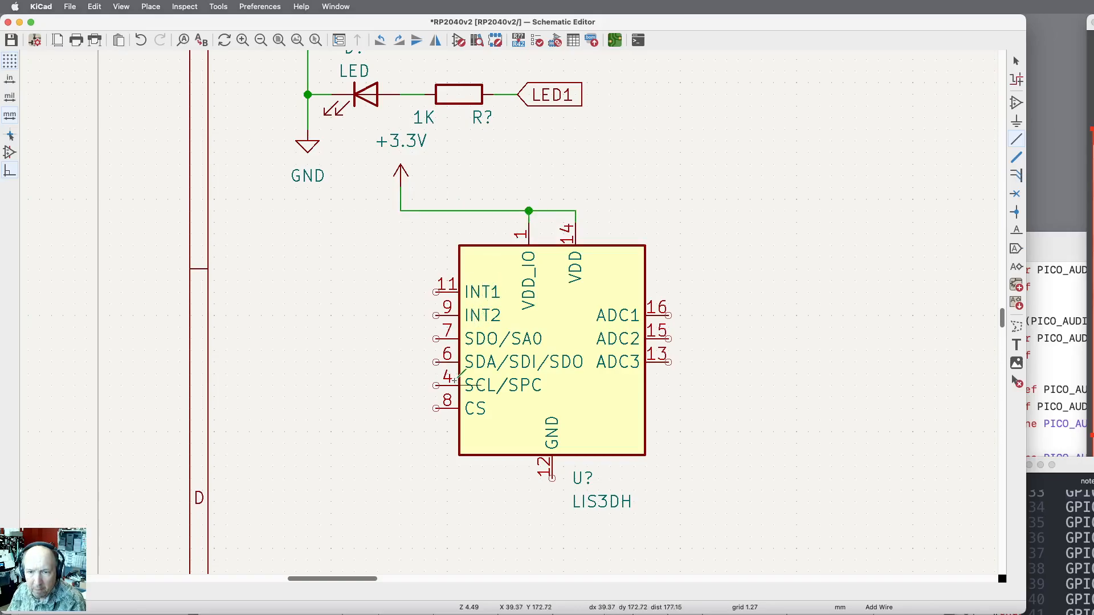
# Wire the LIS3DH's CS pin to the corner of the +3.3V wire below the power symbol.
pyautogui.click(436, 408)
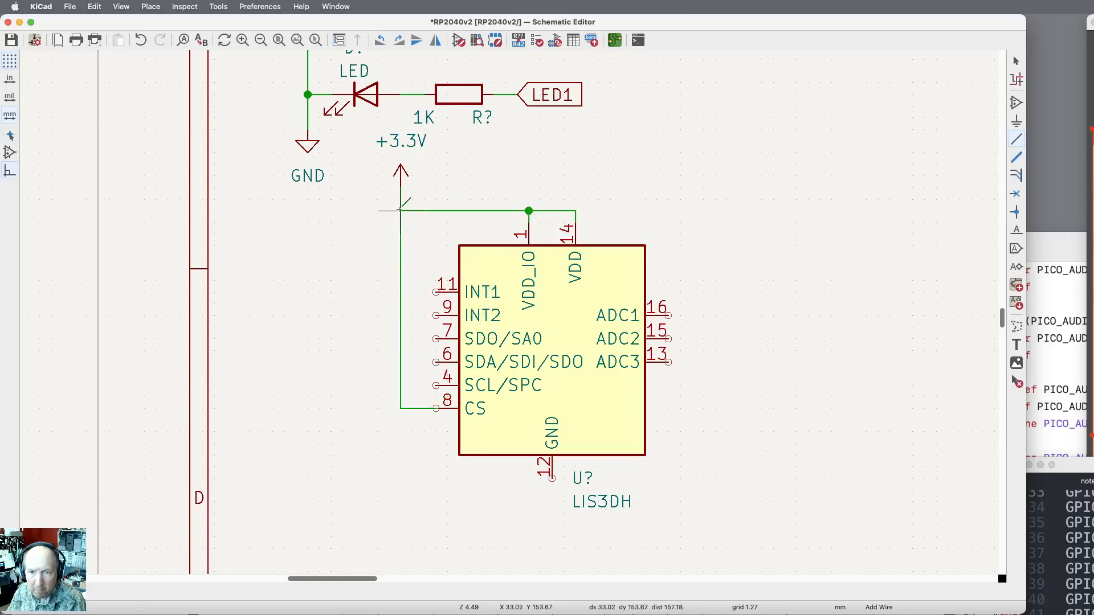
pyautogui.click(400, 211)
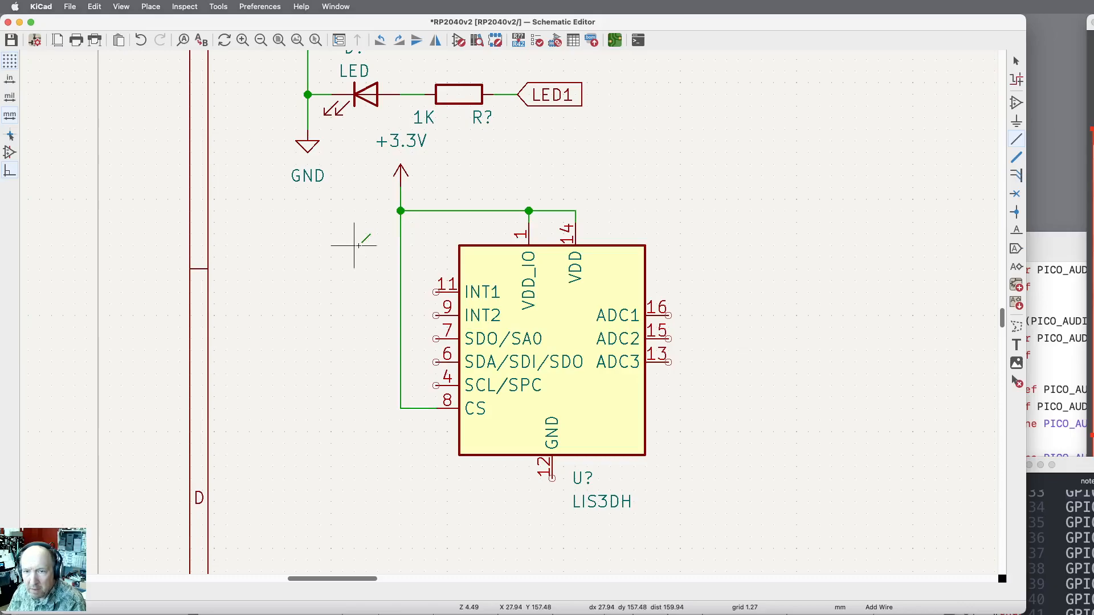
pyautogui.press('Escape')
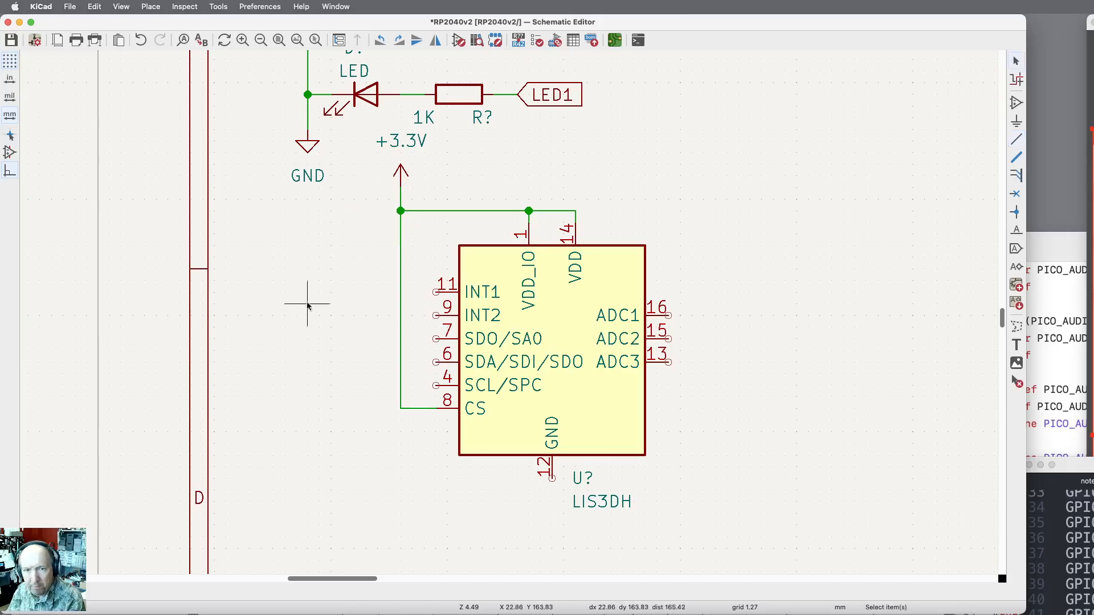
# Duplicate the LED circuit's GND symbol below the LIS3DH and wire it to the chip's GND pin.
pyautogui.click(308, 150)
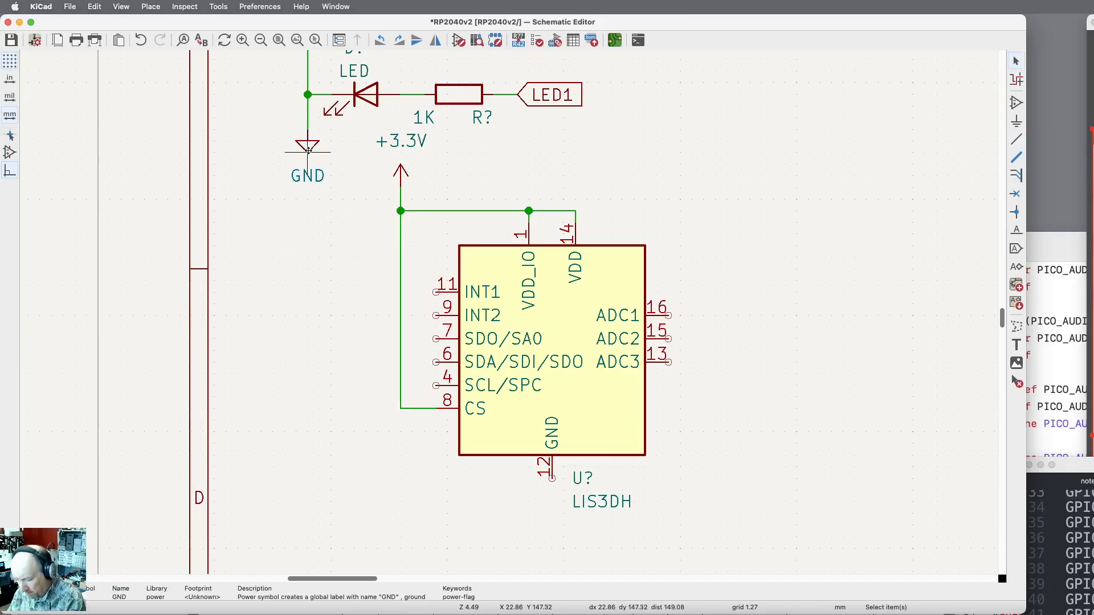
pyautogui.press('super+d')
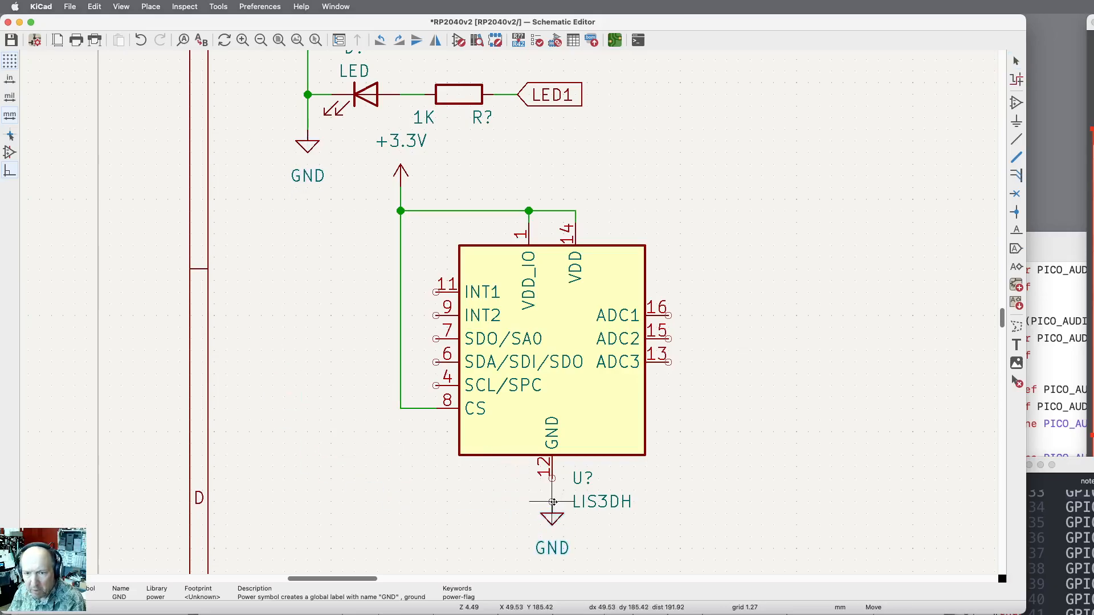
pyautogui.click(553, 502)
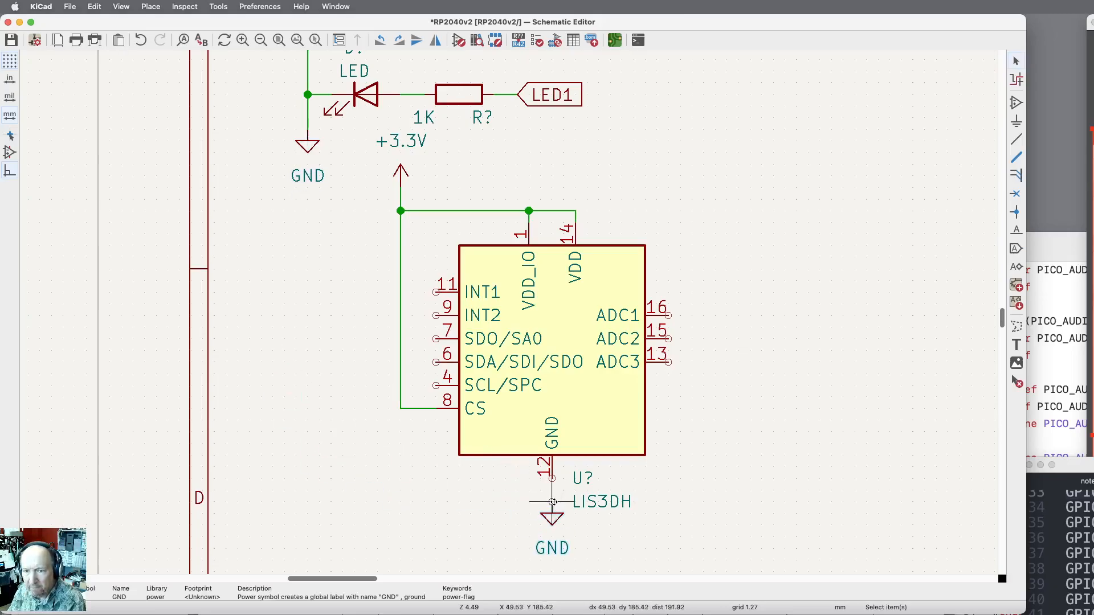
pyautogui.click(1017, 139)
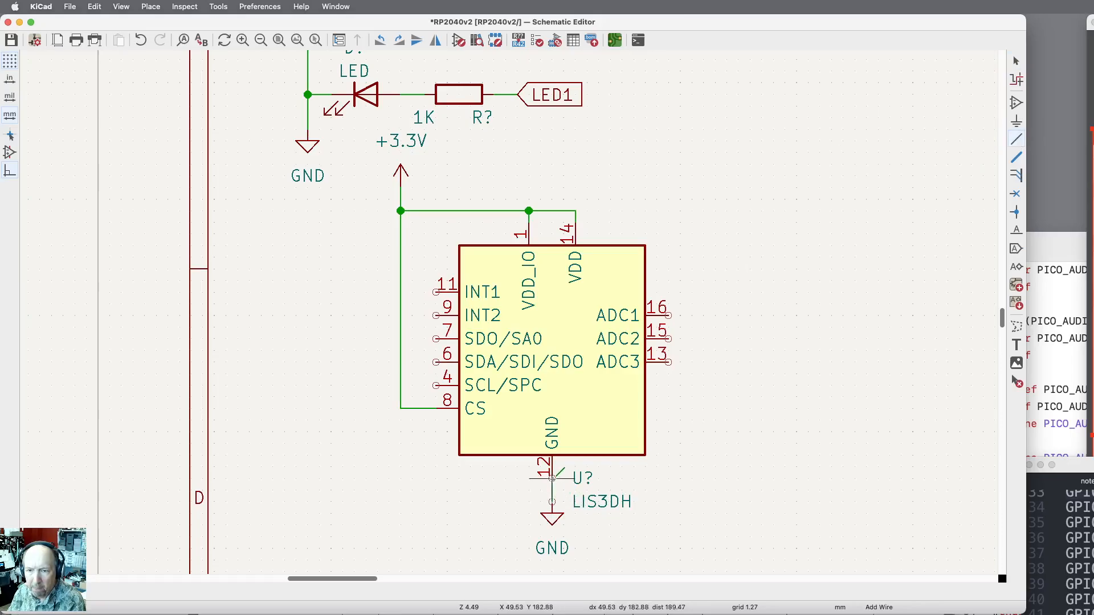
pyautogui.press('Escape')
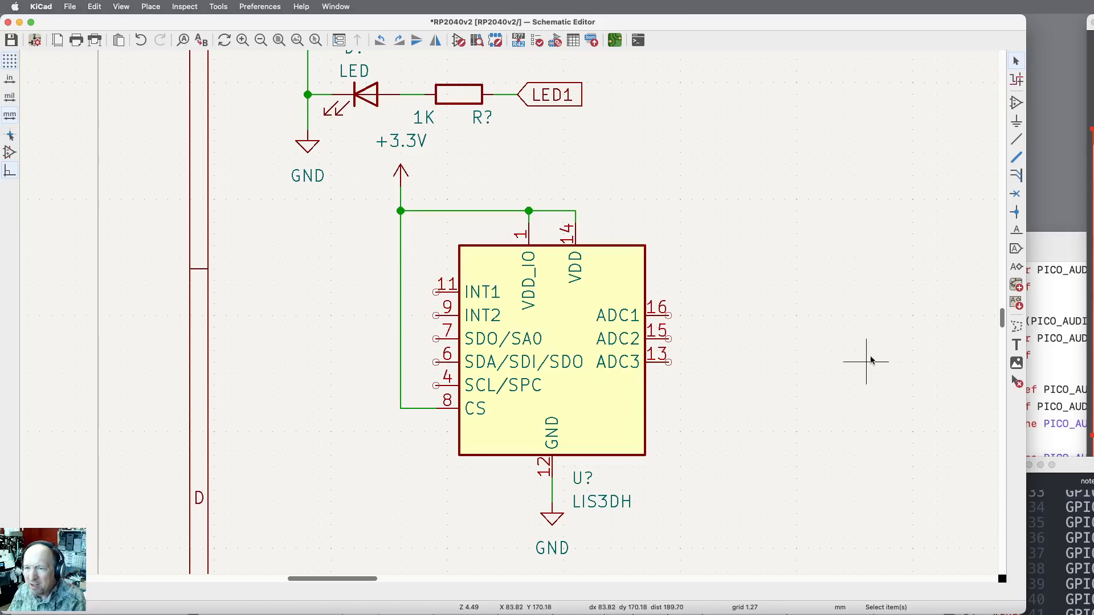
# Place no-connect flags on the LIS3DH's ADC1, ADC2, ADC3 and SDO/SA0 pins.
pyautogui.click(1017, 196)
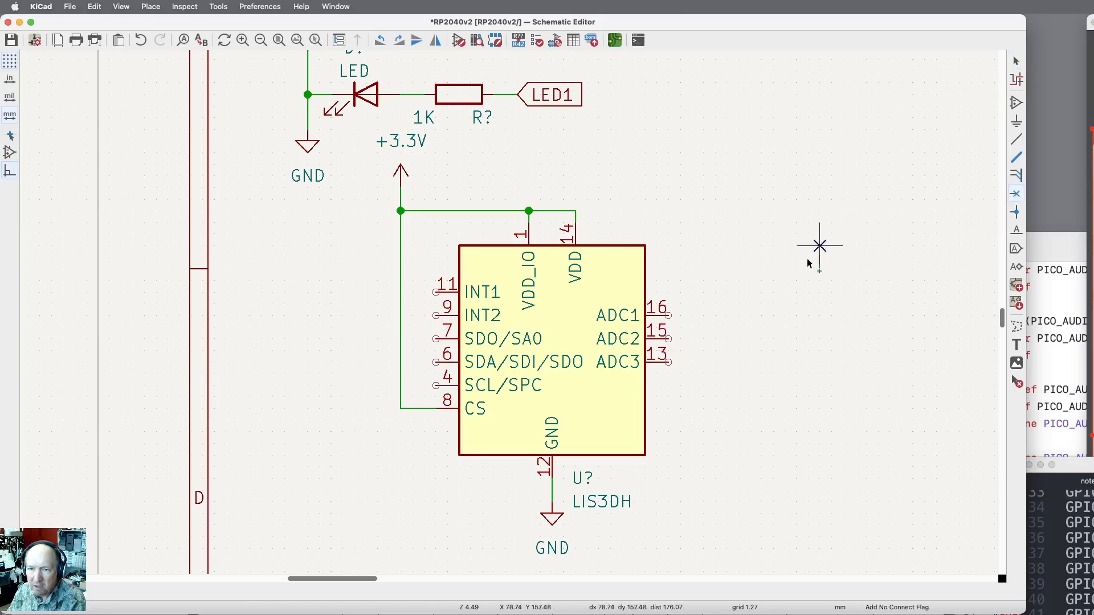
pyautogui.click(669, 315)
pyautogui.click(669, 339)
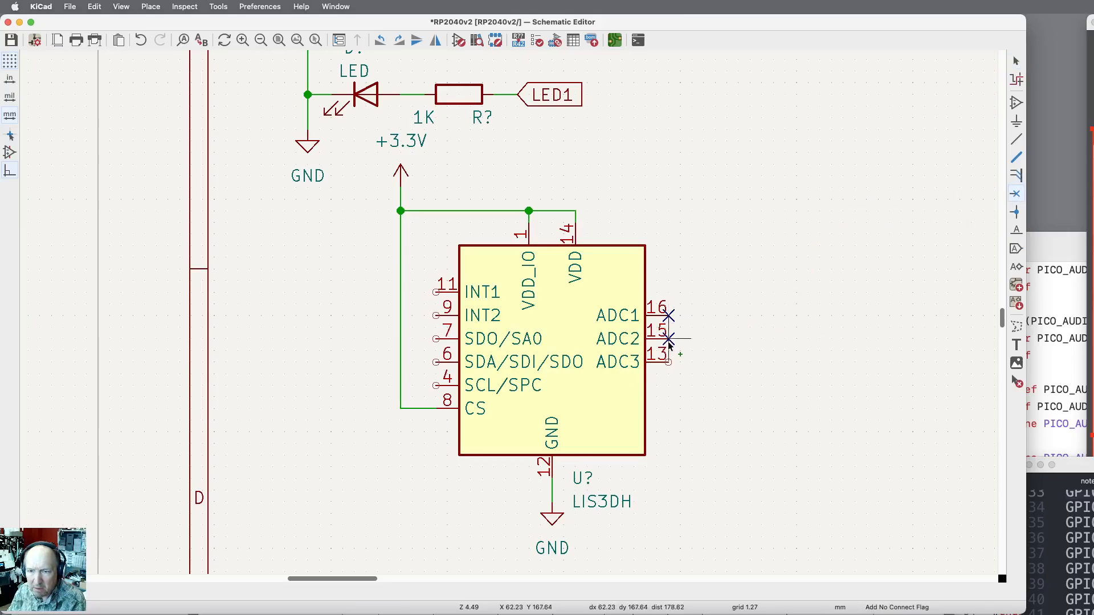
pyautogui.click(669, 362)
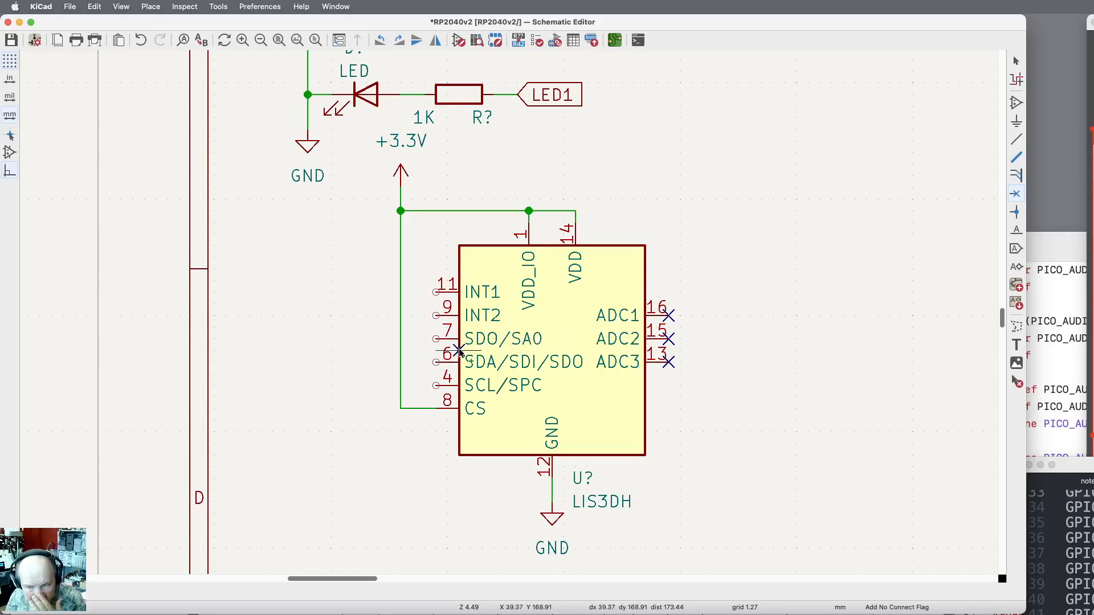
pyautogui.click(436, 339)
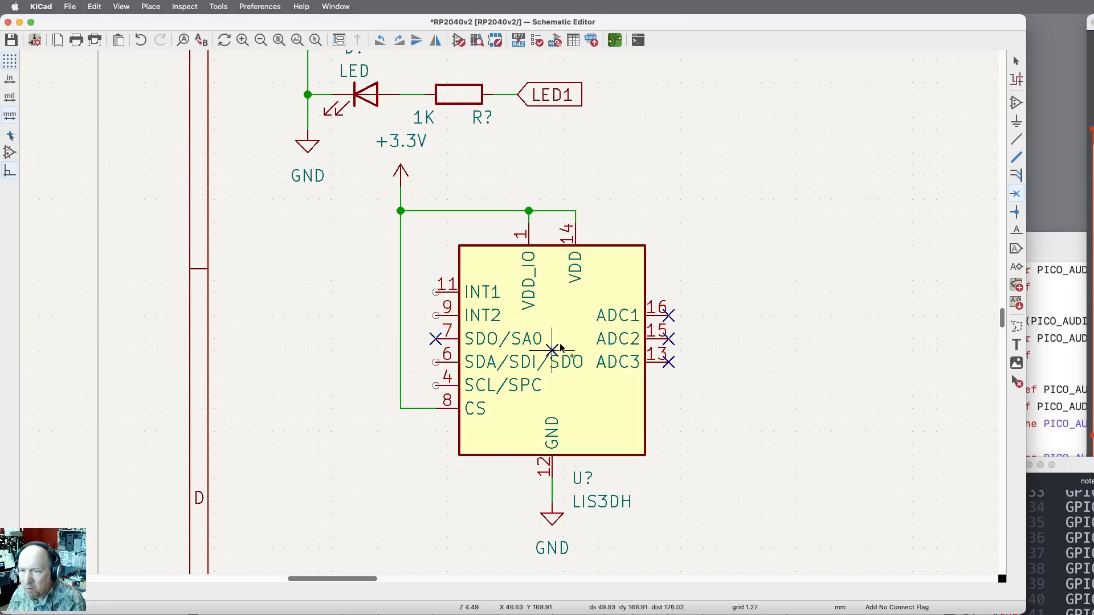
# Add a global label SDA, rotated to point right, to the left of the LIS3DH in line with its SDA pin.
pyautogui.click(1017, 249)
pyautogui.click(993, 280)
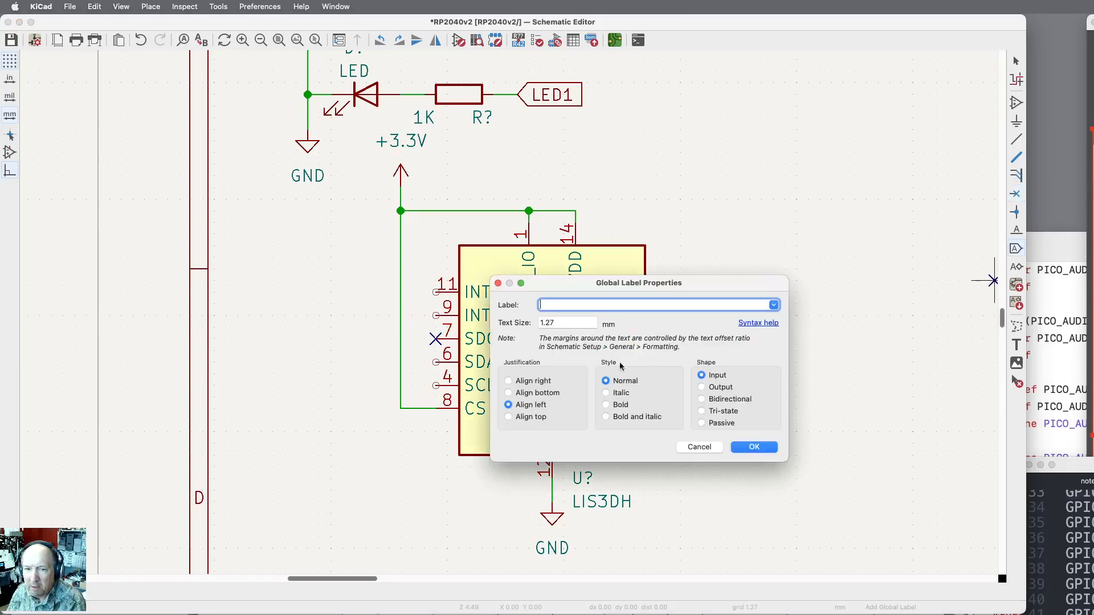
pyautogui.write('SDA')
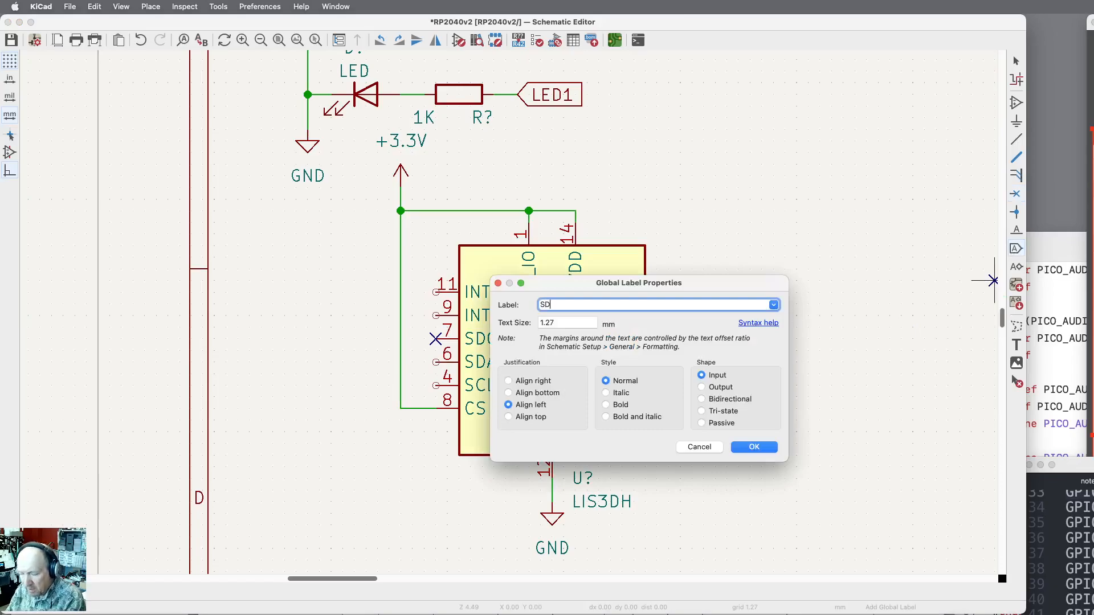
pyautogui.click(754, 448)
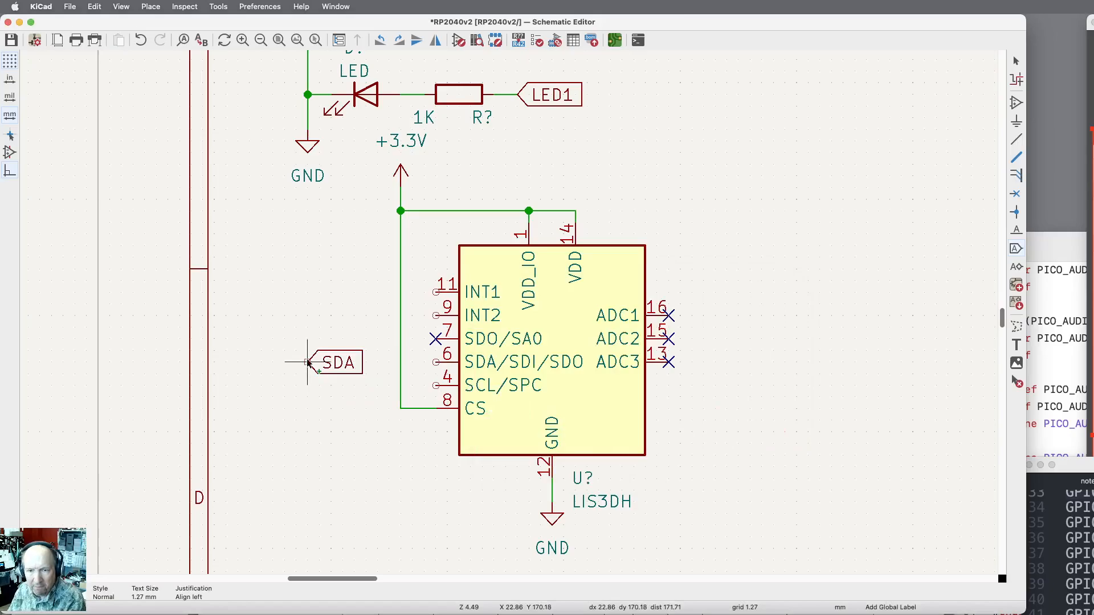
pyautogui.press('r')
pyautogui.press('r')
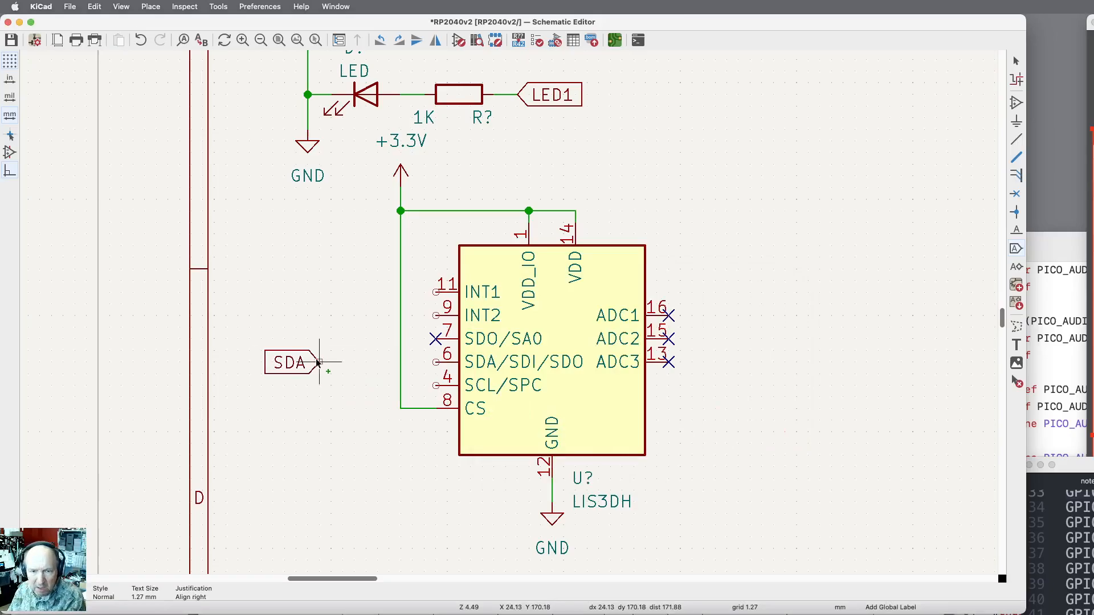
pyautogui.click(354, 363)
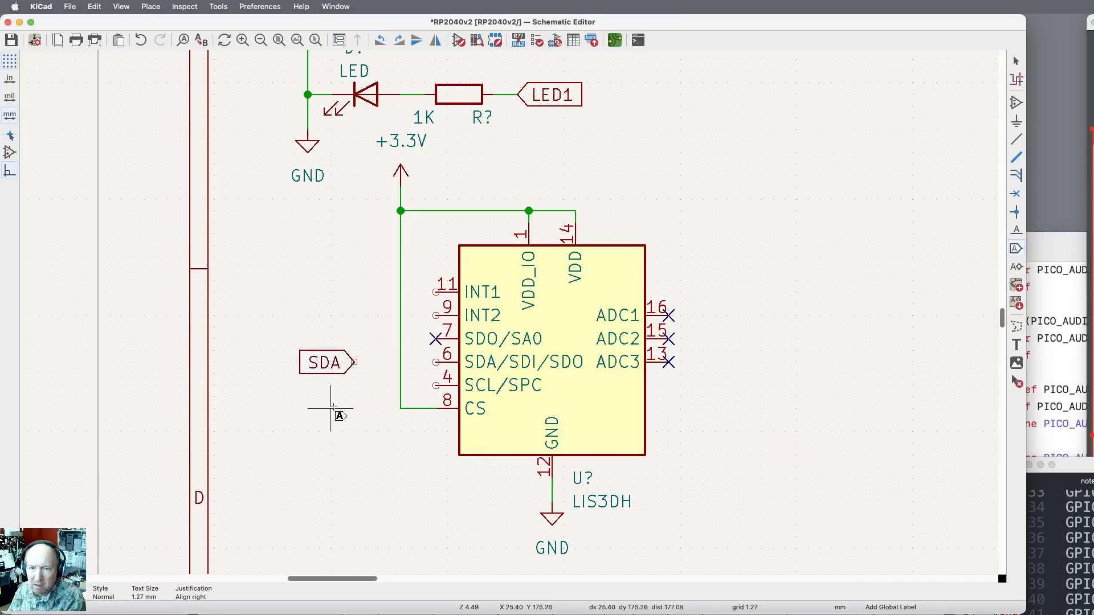
# Add a global label SCL, rotated to point right, and position it directly below the SDA label.
pyautogui.click(353, 339)
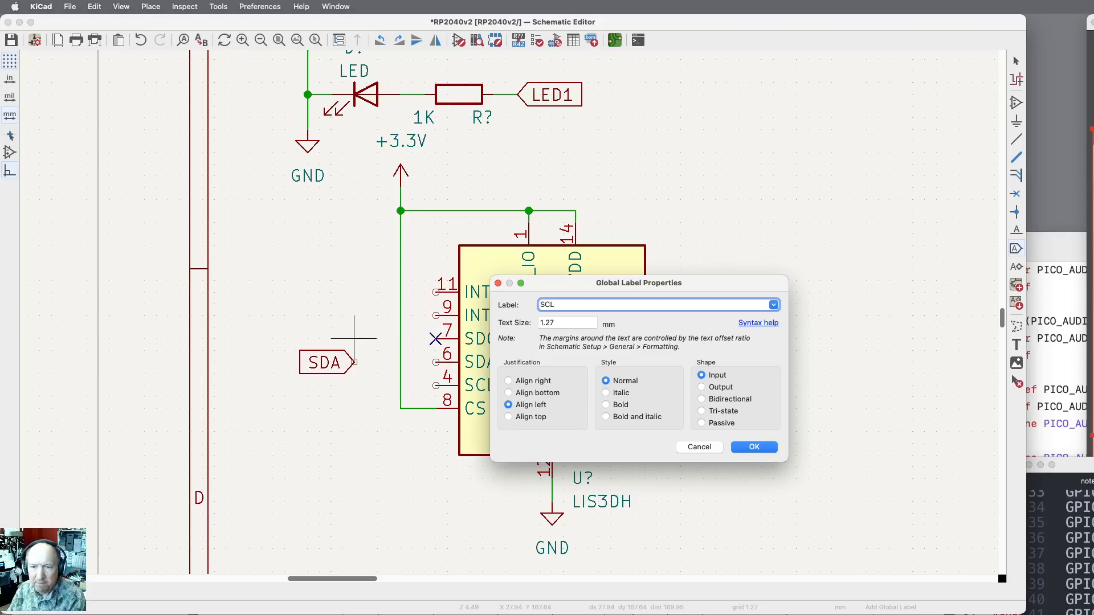
pyautogui.press('Return')
pyautogui.press('r')
pyautogui.press('r')
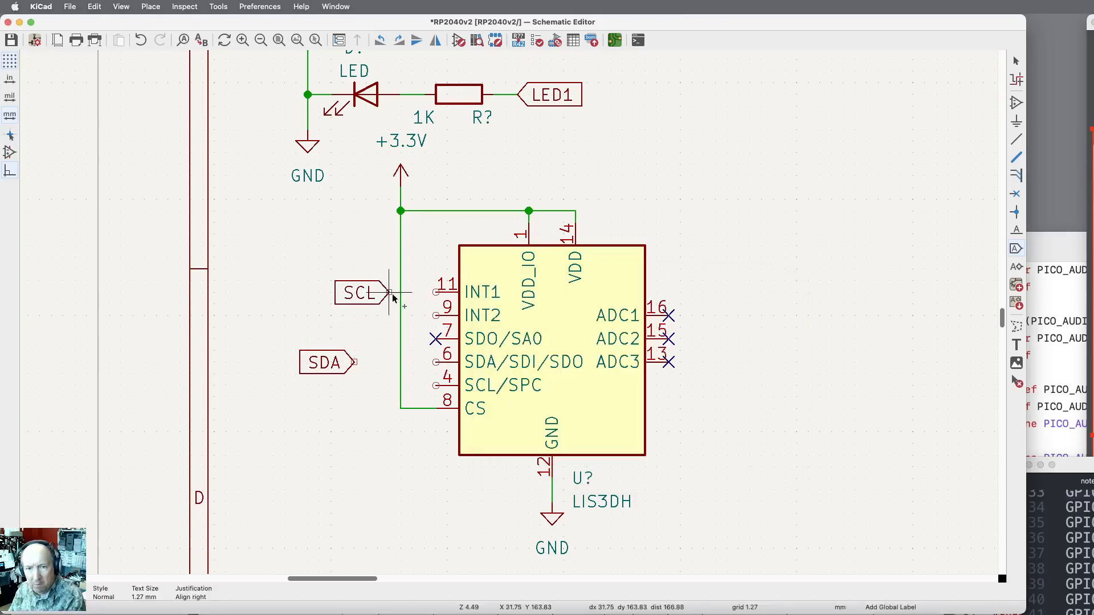
pyautogui.click(359, 338)
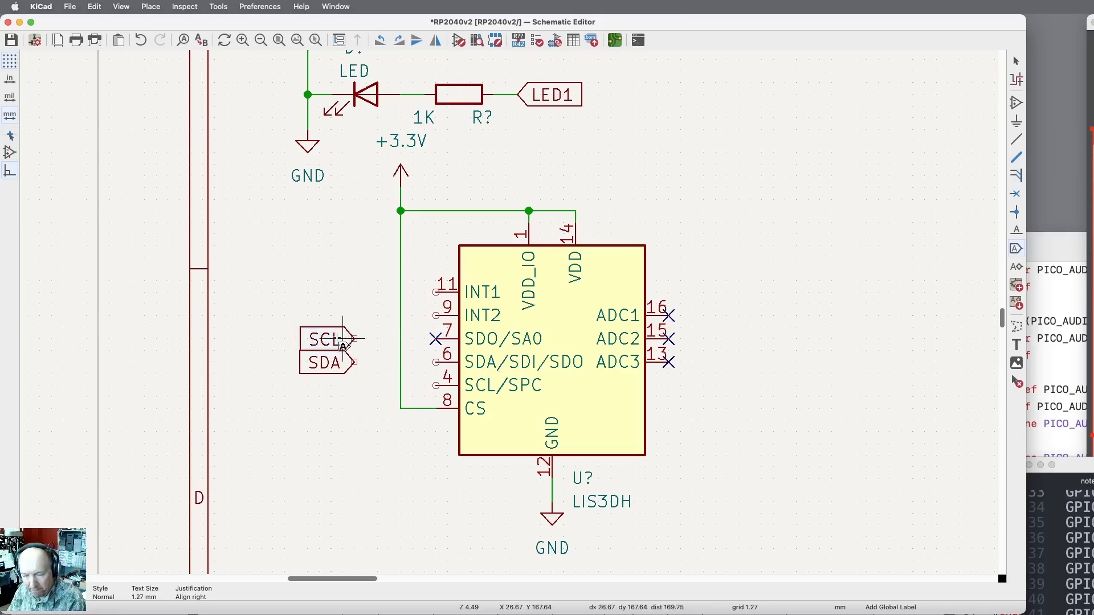
pyautogui.press('Escape')
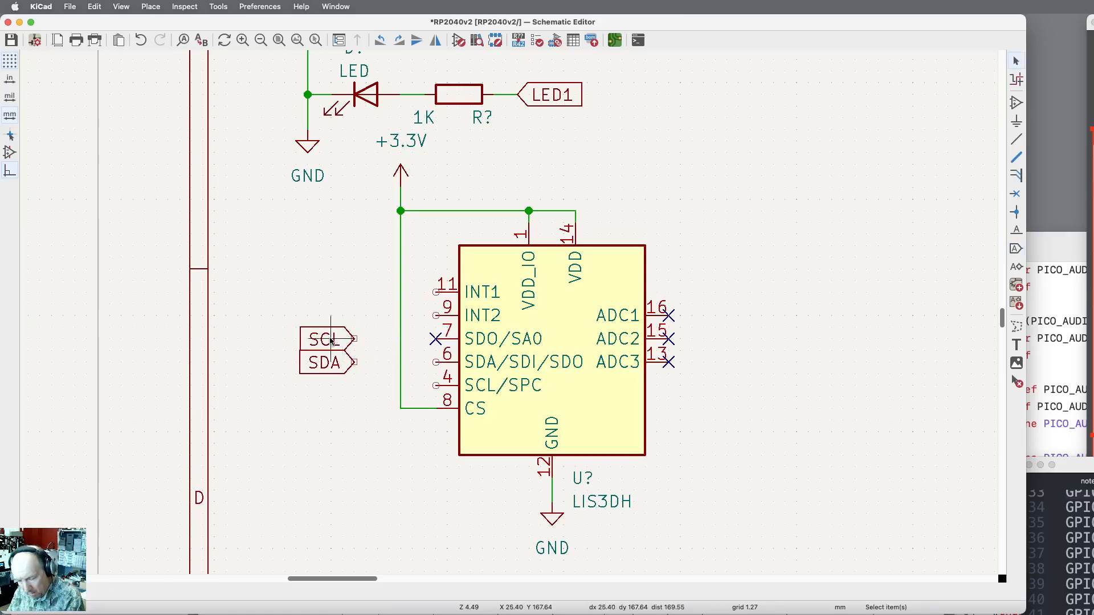
pyautogui.press('m')
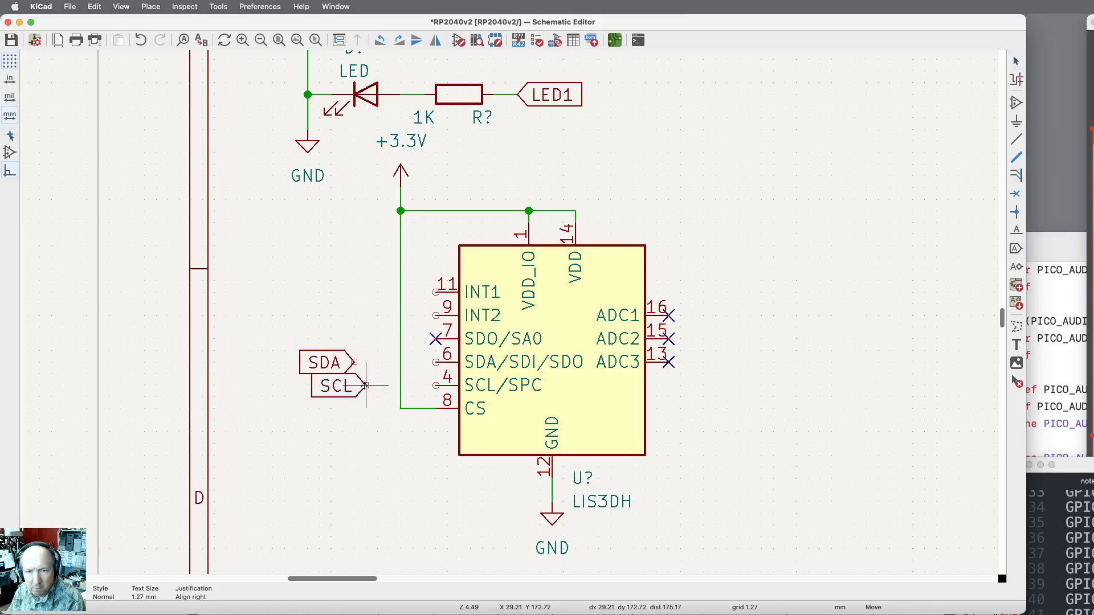
pyautogui.click(353, 386)
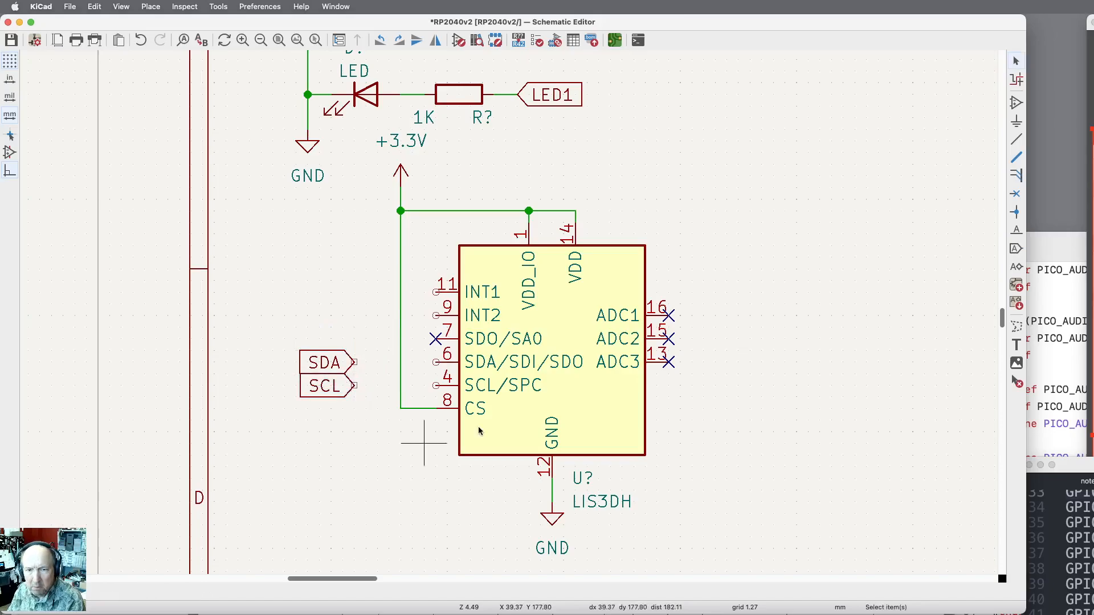
# Wire the LIS3DH's SDA/SDI/SDO pin to the SDA label and its SCL/SPC pin to the SCL label.
pyautogui.click(1016, 138)
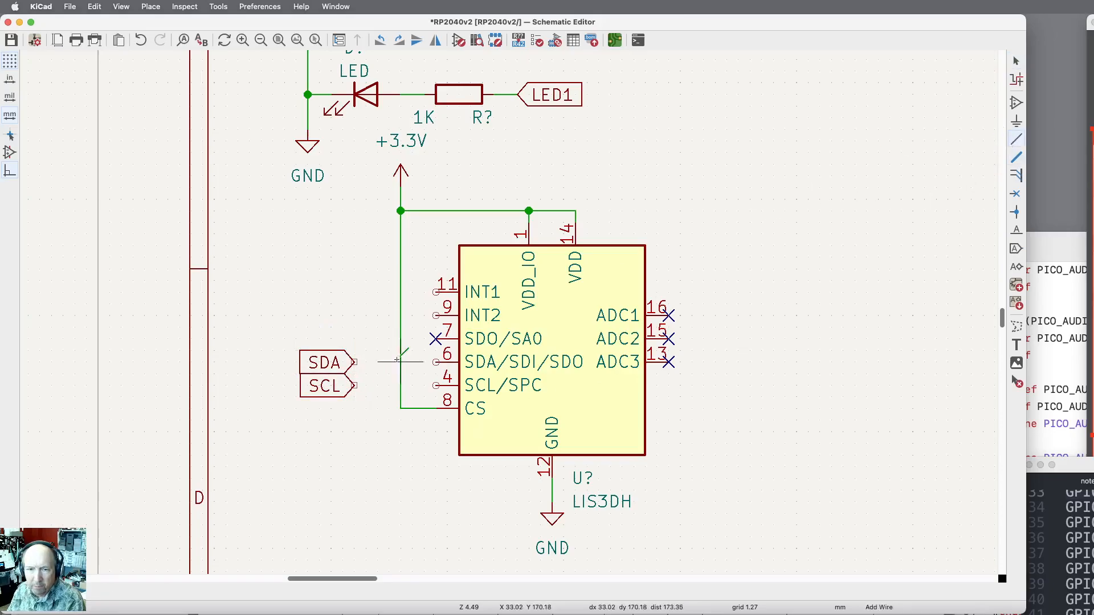
pyautogui.click(436, 363)
pyautogui.click(354, 362)
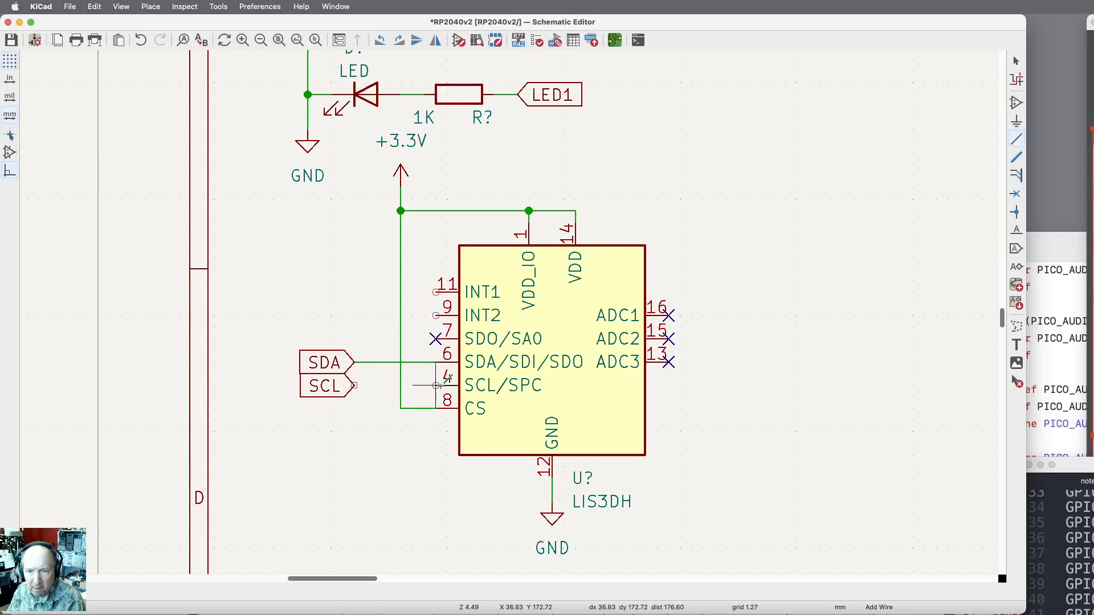
pyautogui.click(436, 386)
pyautogui.click(354, 386)
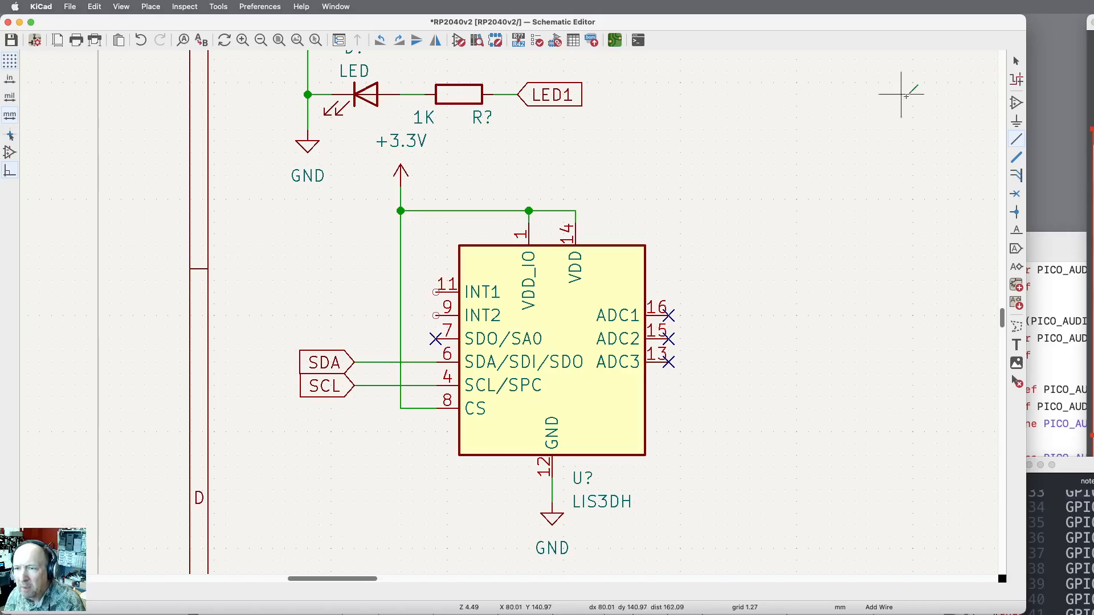
# Add a TestPoint symbol to the upper left of the LIS3DH, left of the vertical +3.3V wire.
pyautogui.click(1017, 104)
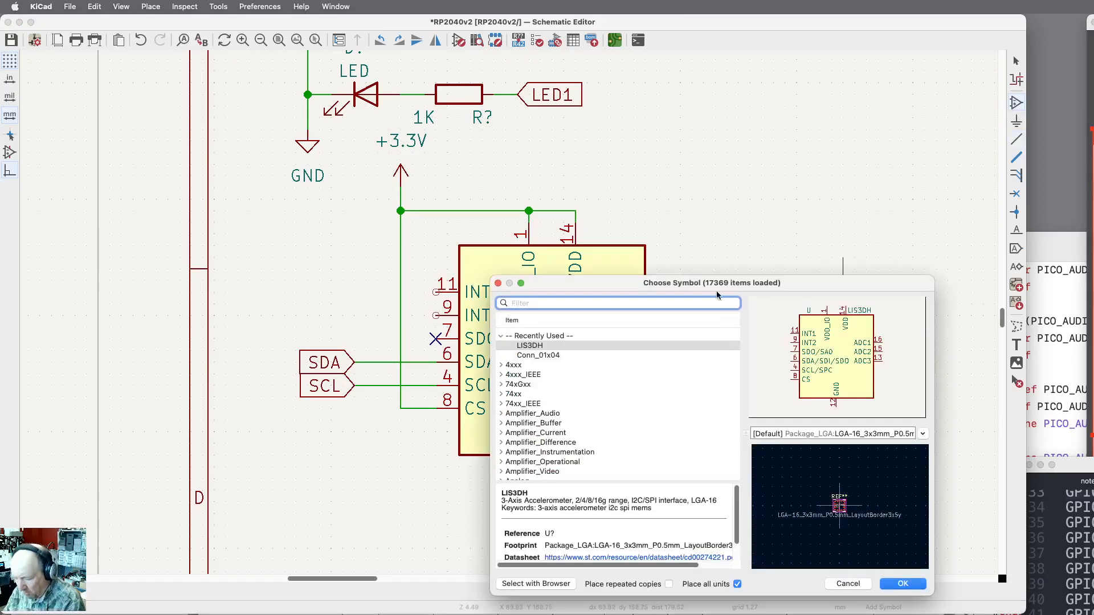
pyautogui.write('test')
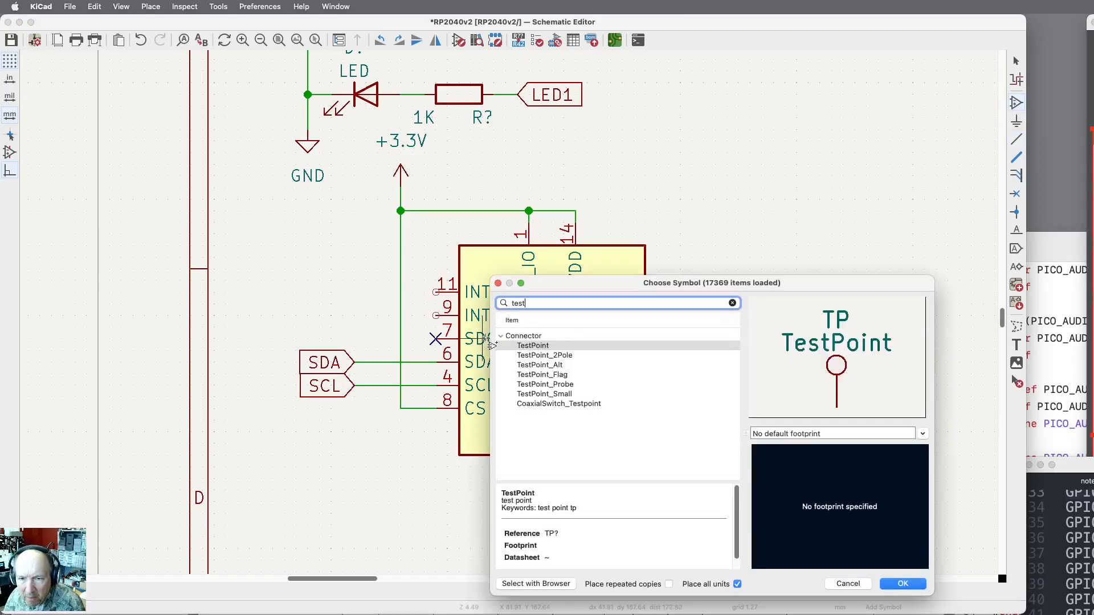
pyautogui.click(534, 347)
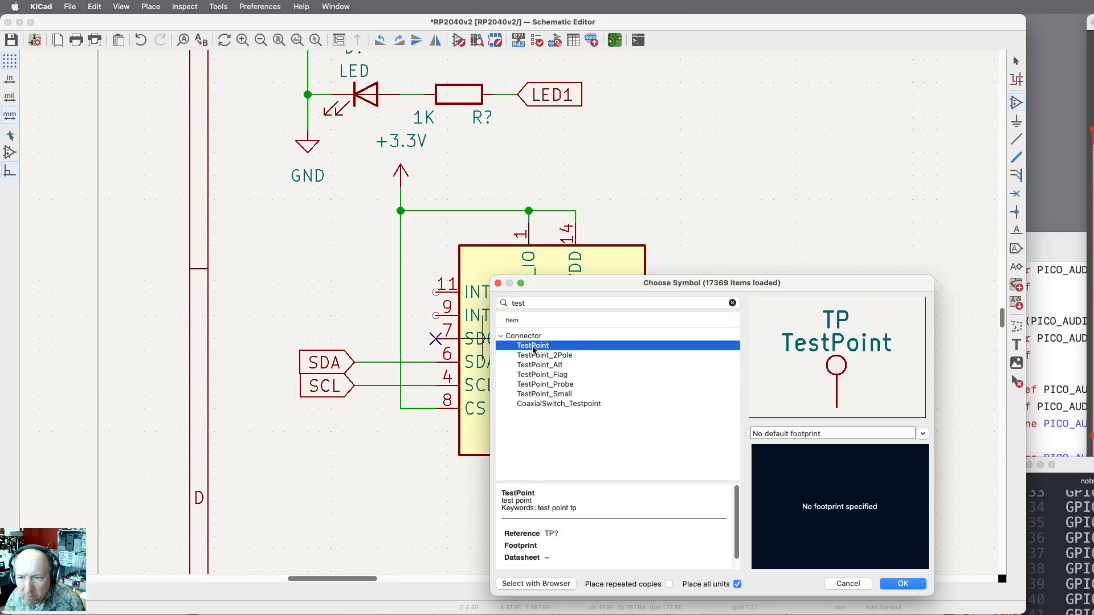
pyautogui.click(903, 584)
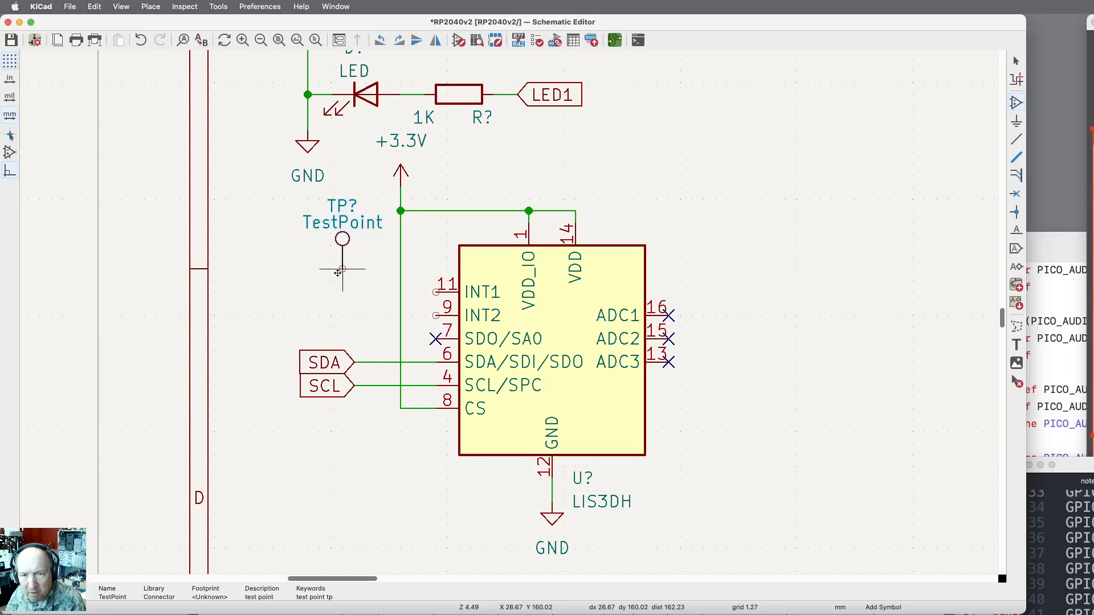
pyautogui.click(342, 269)
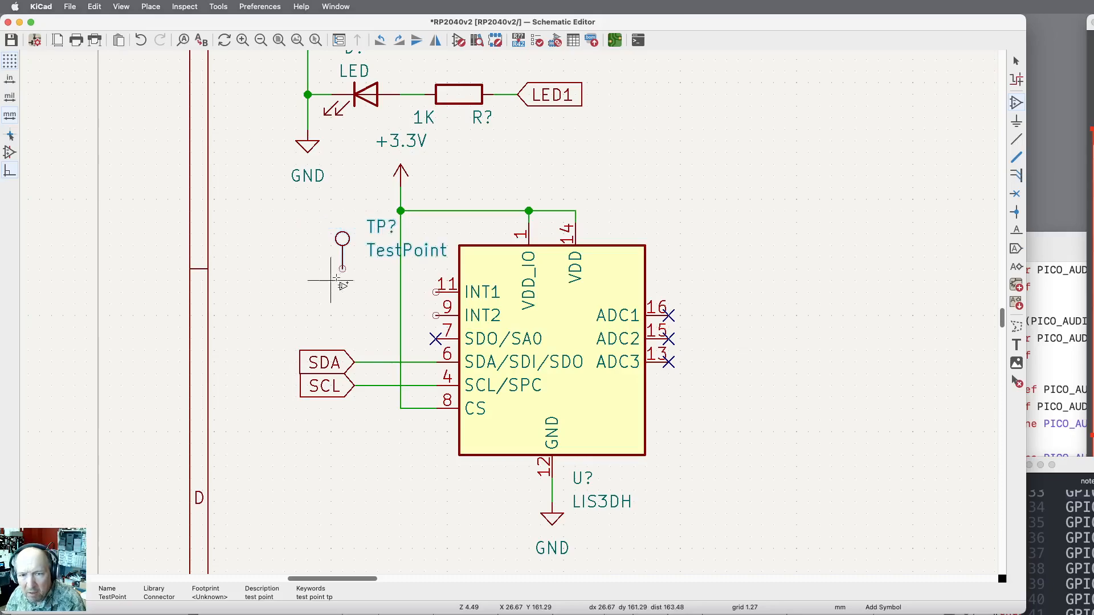
# Add a second TestPoint symbol just left of the first one, at the same height.
pyautogui.click(297, 274)
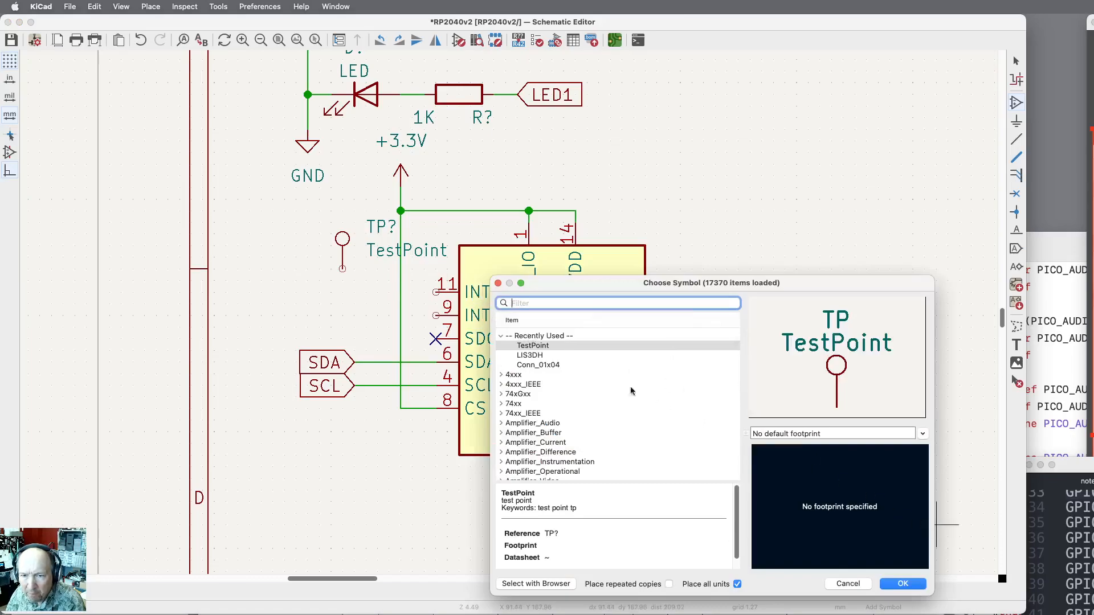
pyautogui.click(539, 347)
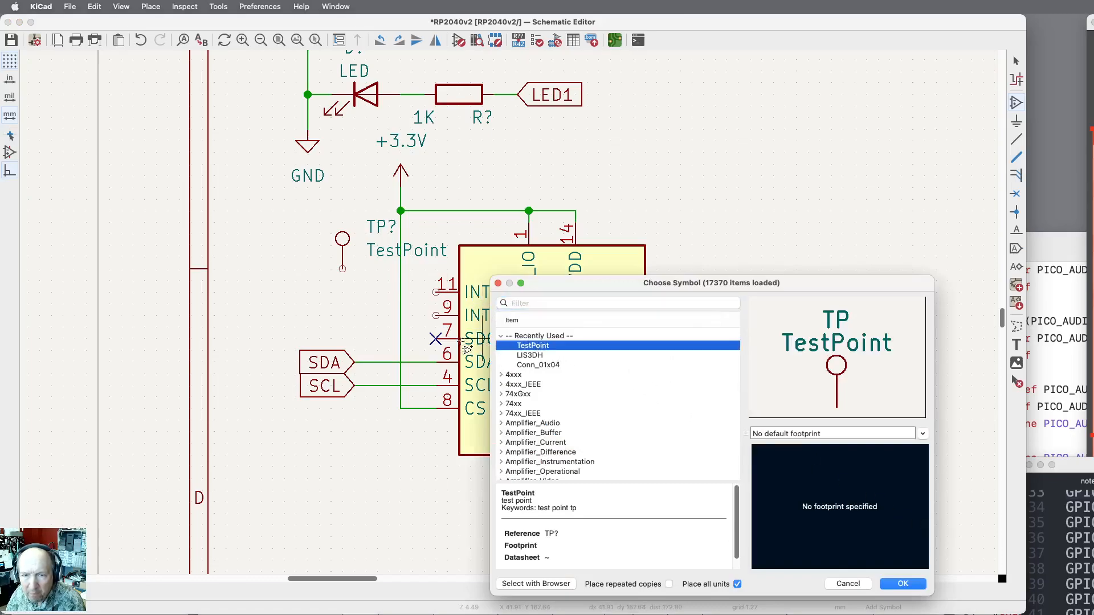
pyautogui.click(905, 583)
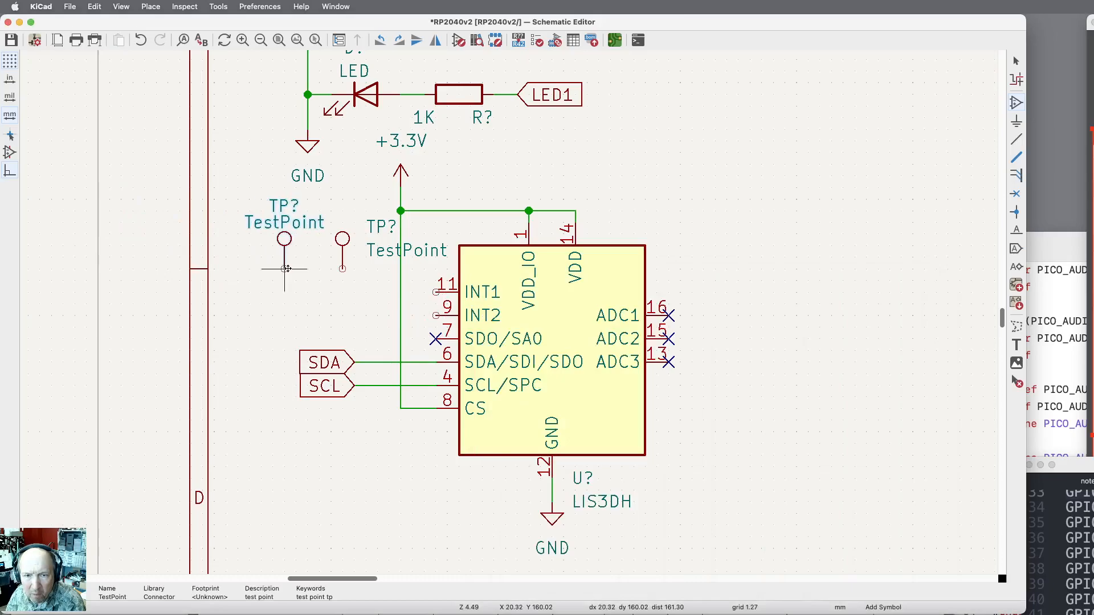
pyautogui.click(296, 268)
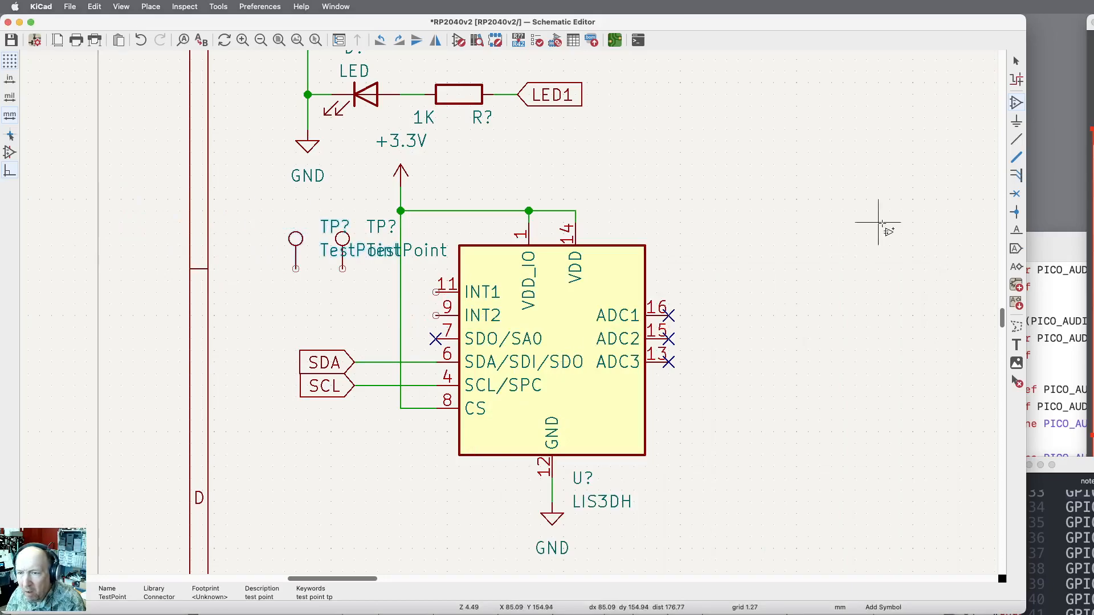
# Wire the LIS3DH's INT1 pin to the right-hand test point.
pyautogui.click(1017, 139)
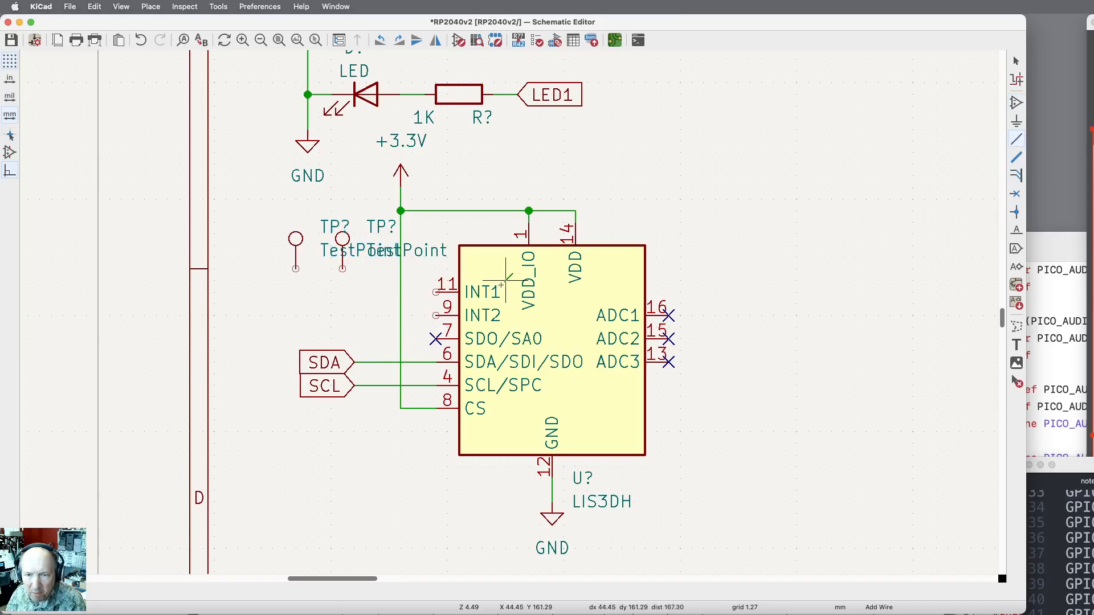
pyautogui.click(436, 292)
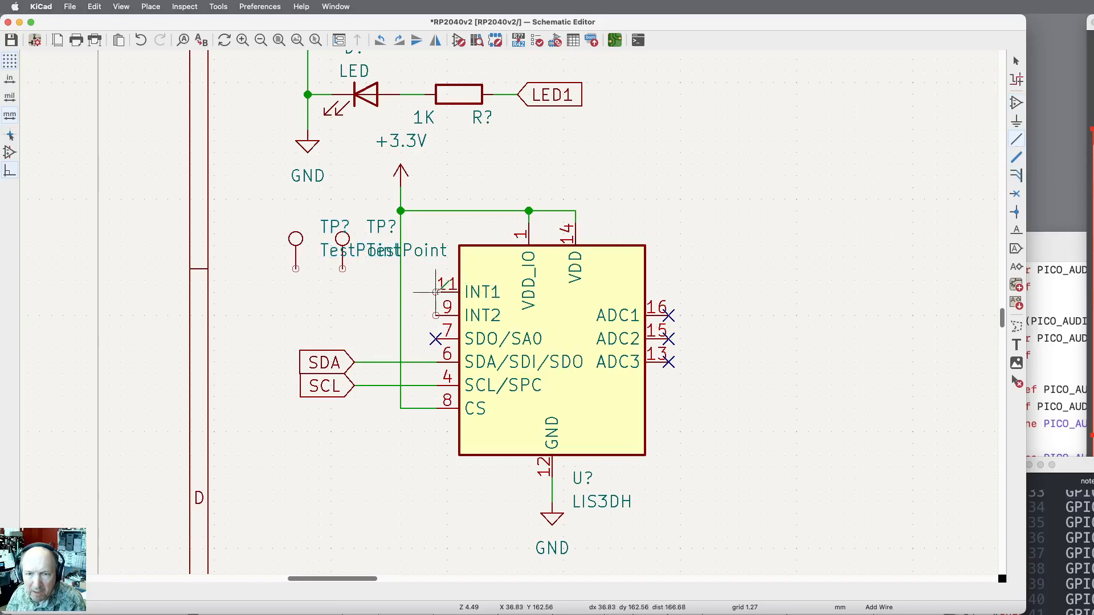
pyautogui.click(342, 267)
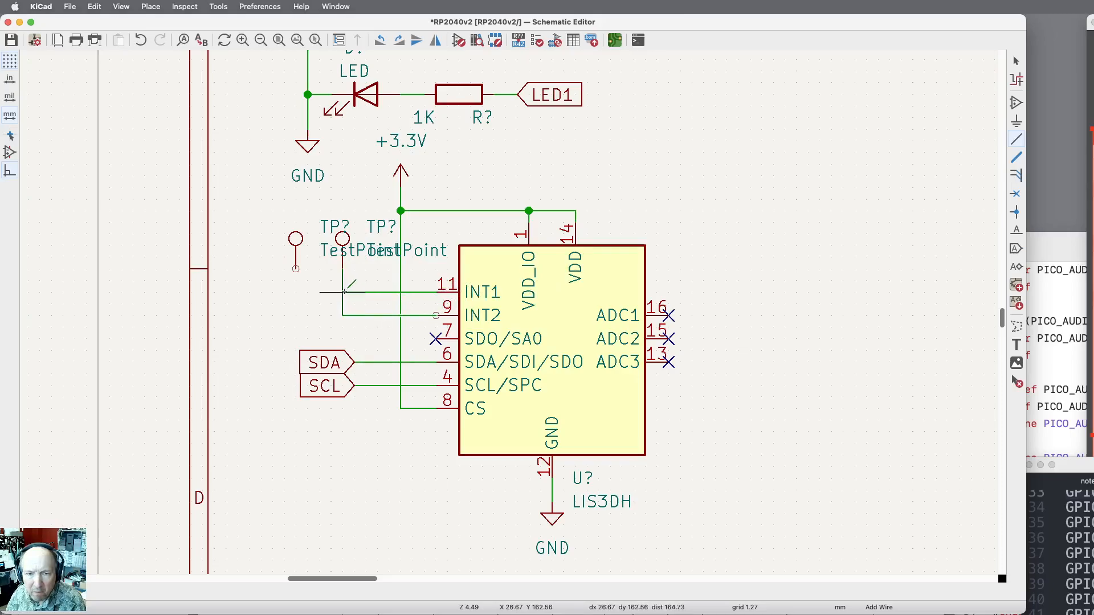
# Finish wiring the LIS3DH's INT2 pin to the left-hand test point.
pyautogui.click(295, 269)
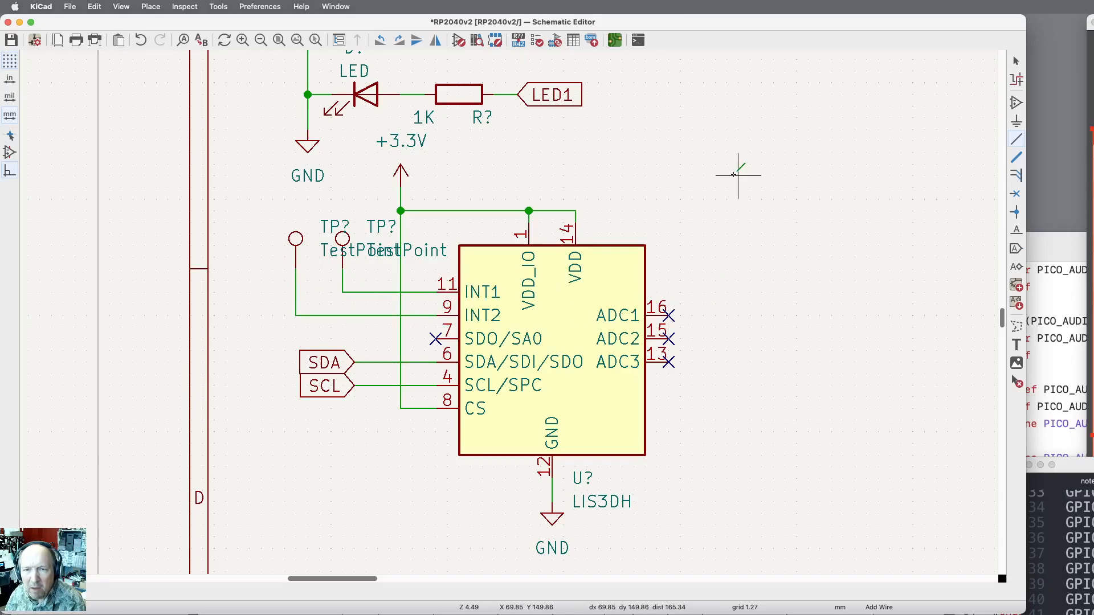
# Annotate the entire schematic, sorting symbols by X position and keeping existing annotations.
pyautogui.click(518, 40)
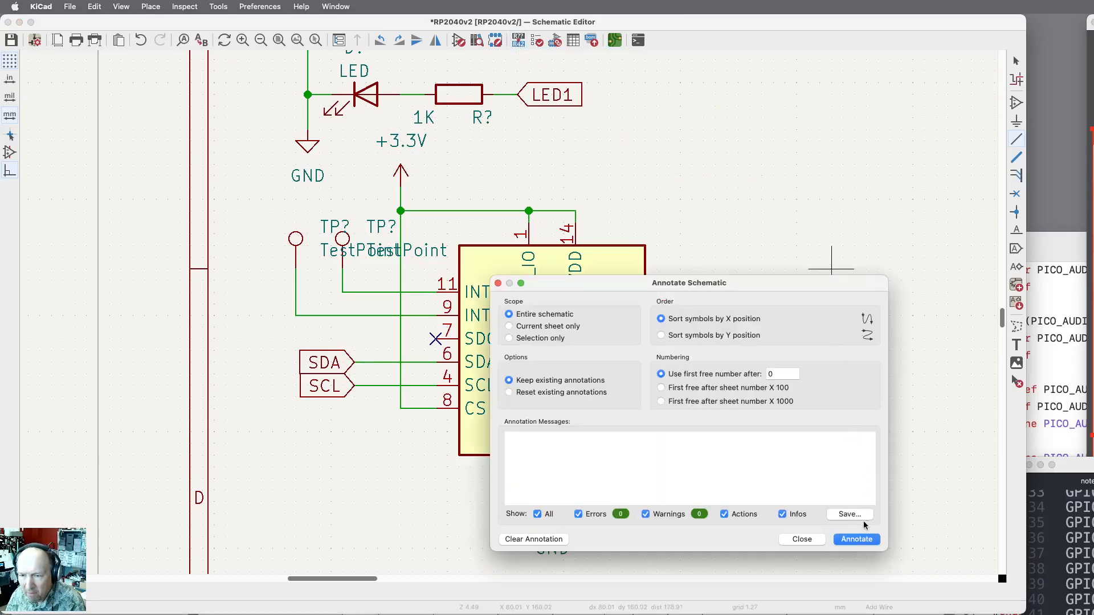
pyautogui.click(857, 540)
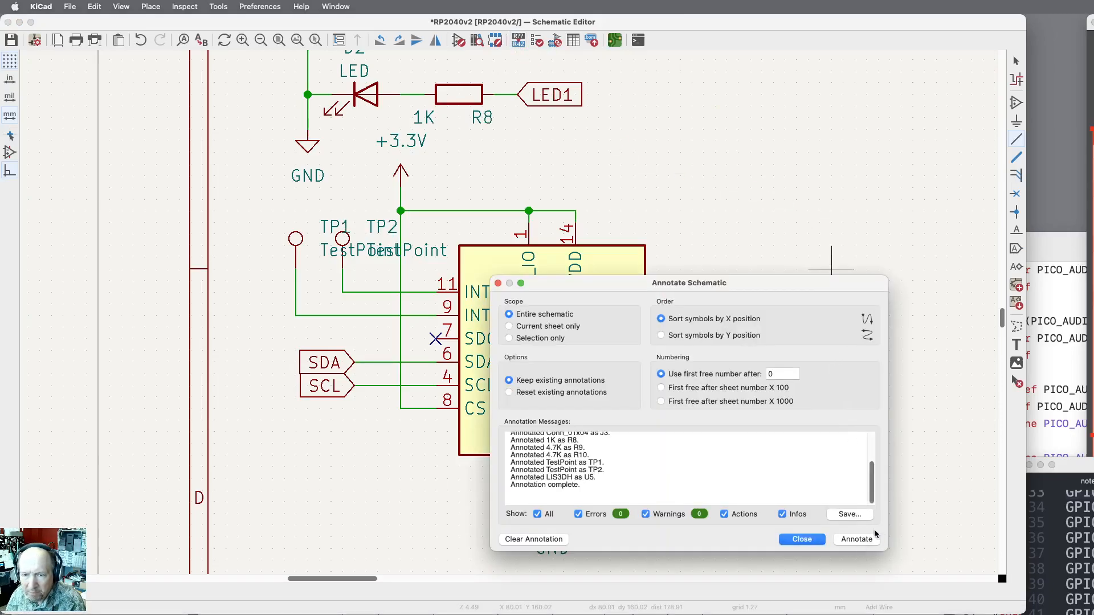
pyautogui.click(802, 541)
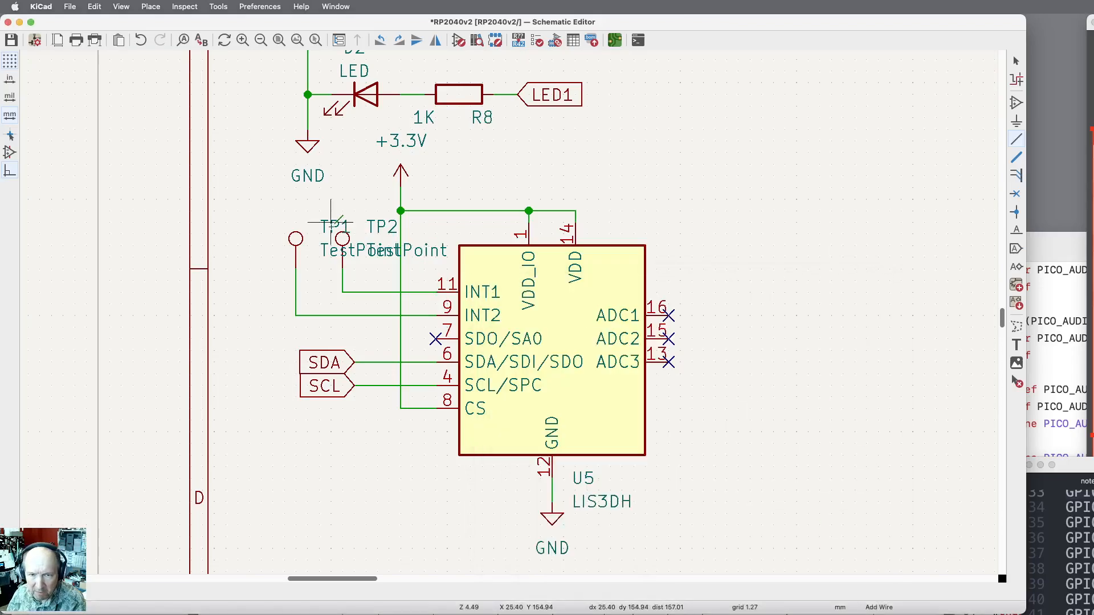
pyautogui.press('Escape')
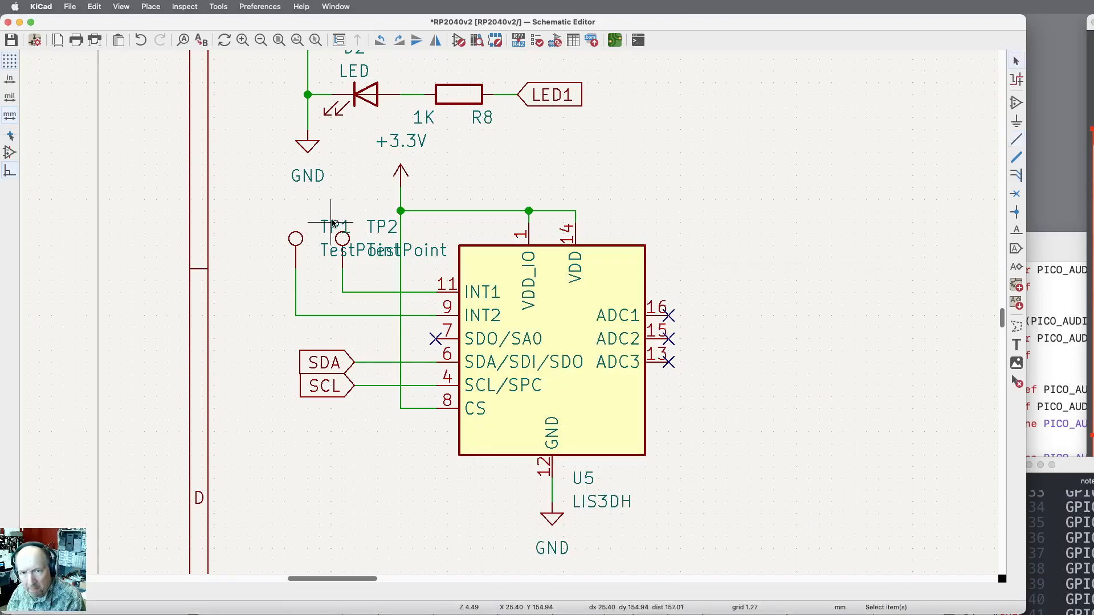
# Move the TP1 and TP2 reference labels so each sits directly above its own test point.
pyautogui.moveTo(333, 224); pyautogui.dragTo(261, 221)
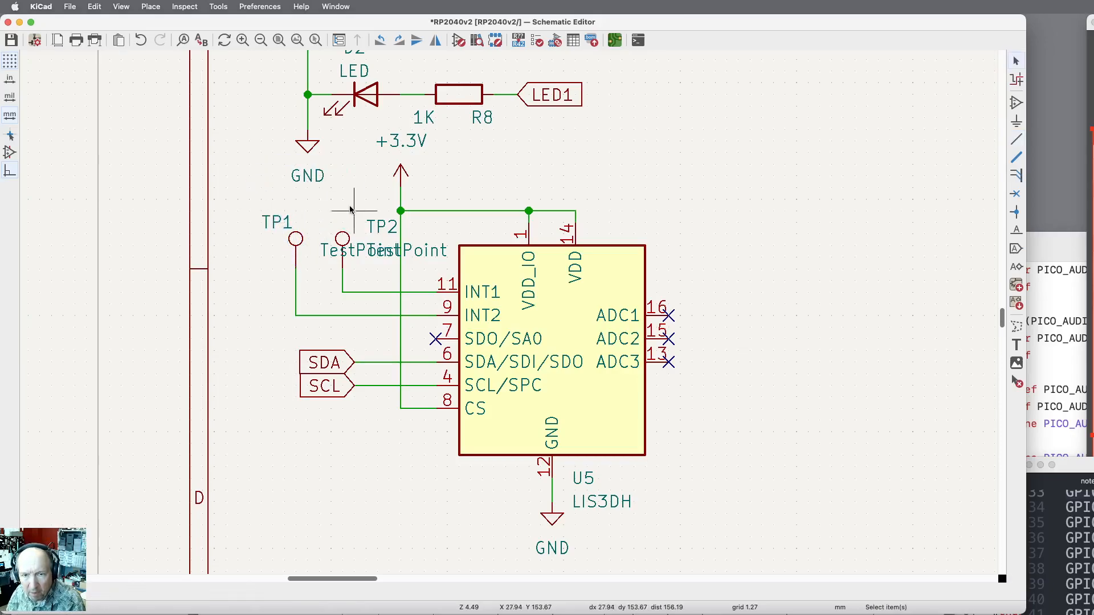
pyautogui.click(376, 223)
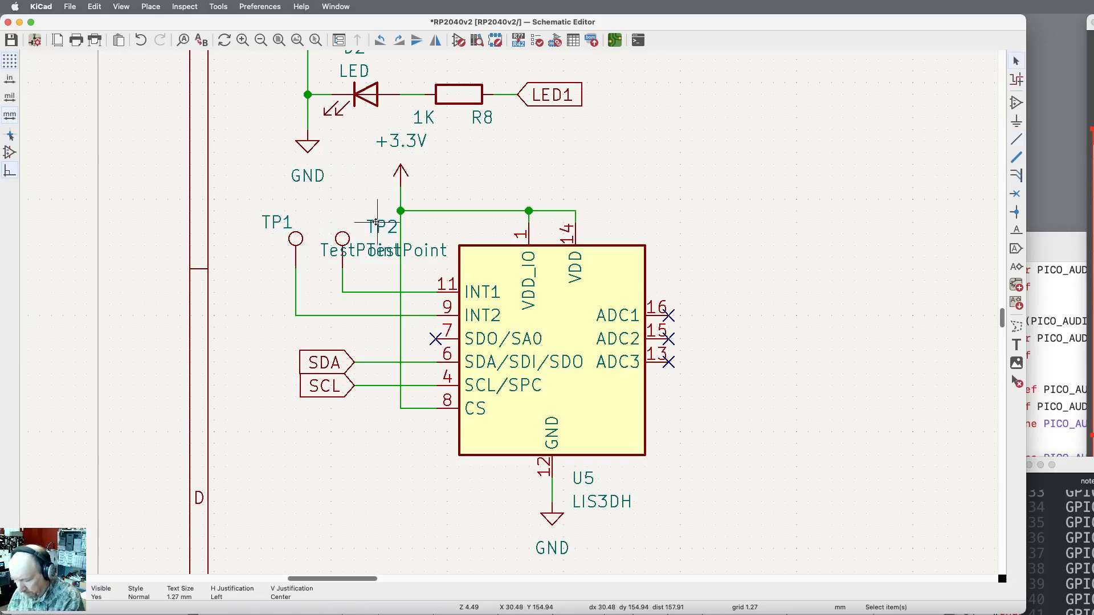
pyautogui.moveTo(376, 222); pyautogui.dragTo(286, 223)
pyautogui.click(283, 221)
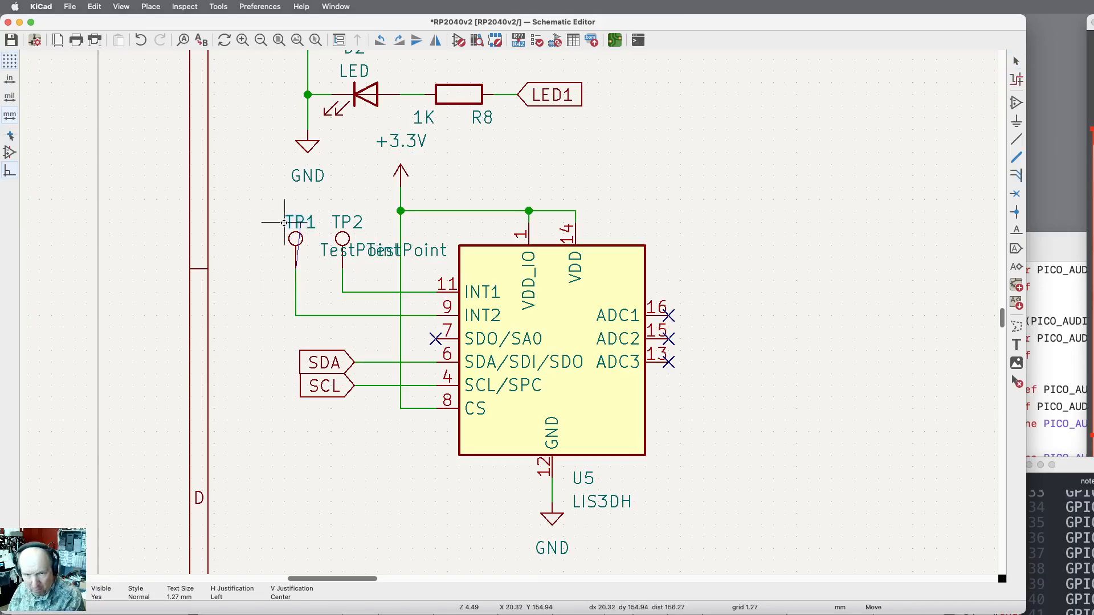
pyautogui.moveTo(273, 221); pyautogui.dragTo(273, 251)
pyautogui.press('Escape')
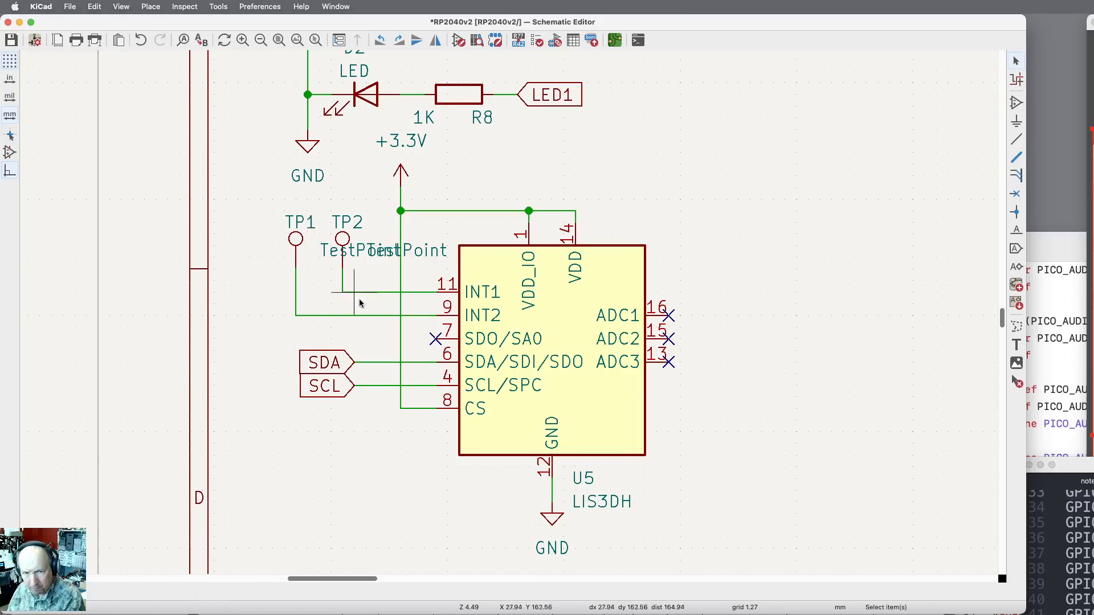
# Move TP2's TestPoint value text clear of the overlapping one and make it invisible.
pyautogui.click(381, 256)
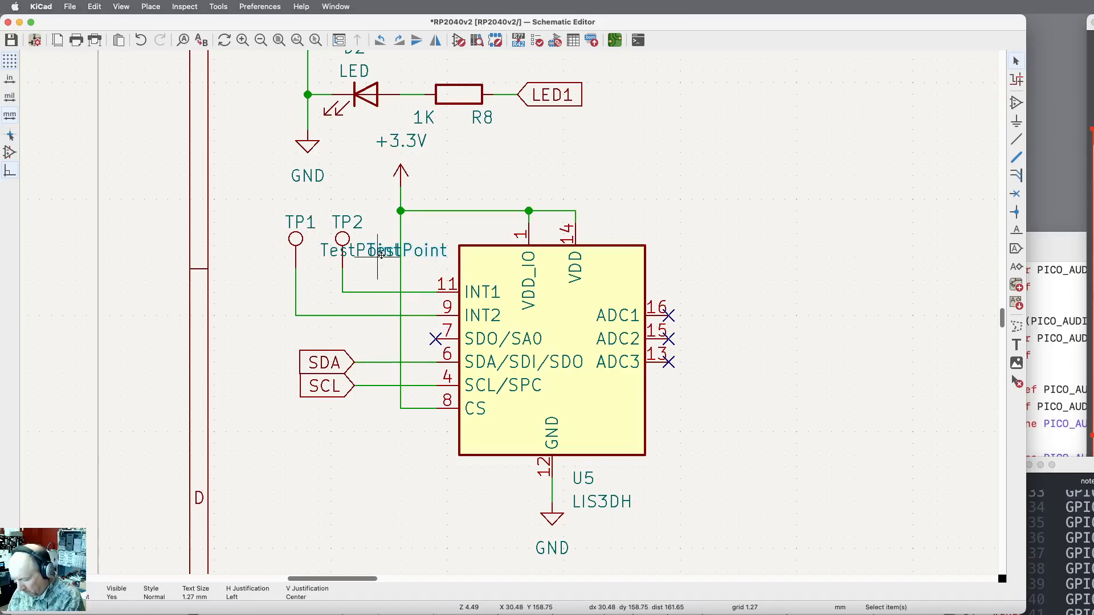
pyautogui.moveTo(381, 256); pyautogui.dragTo(308, 273)
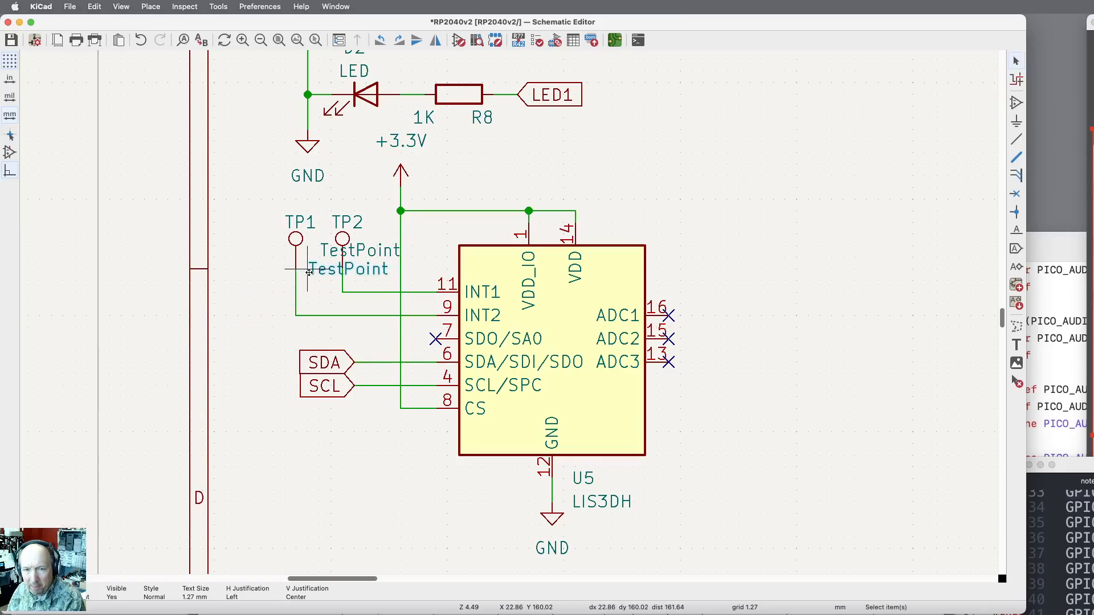
pyautogui.doubleClick(361, 259)
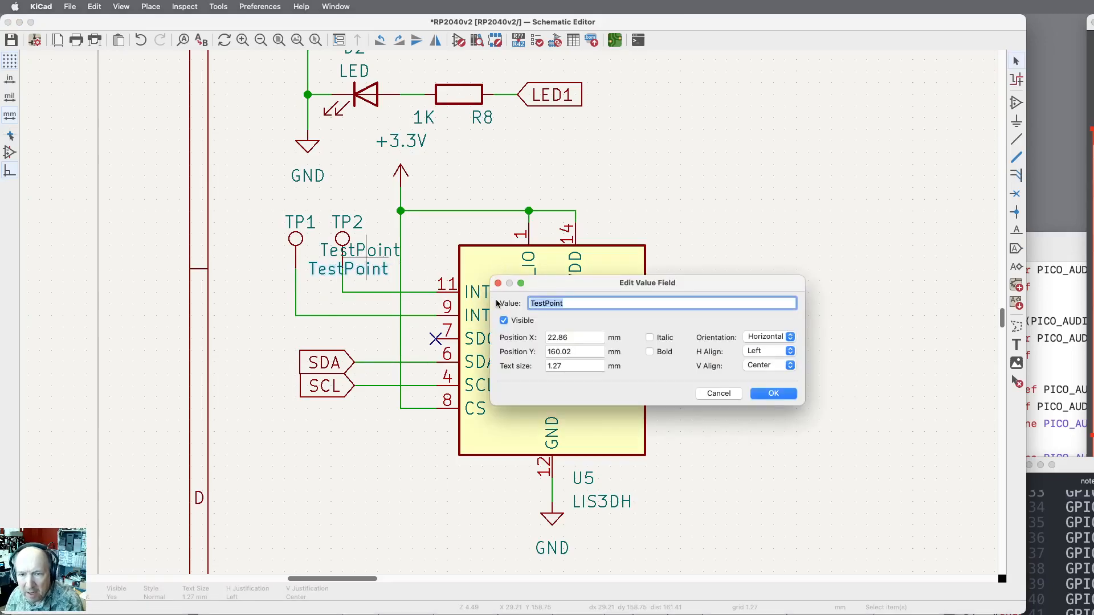
pyautogui.click(504, 321)
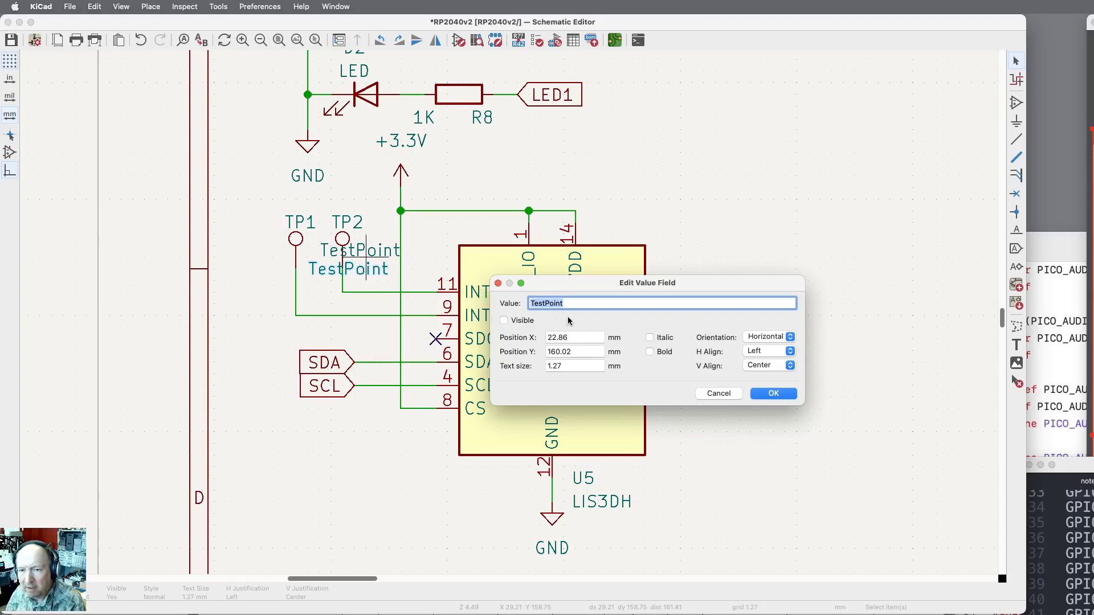
pyautogui.click(788, 392)
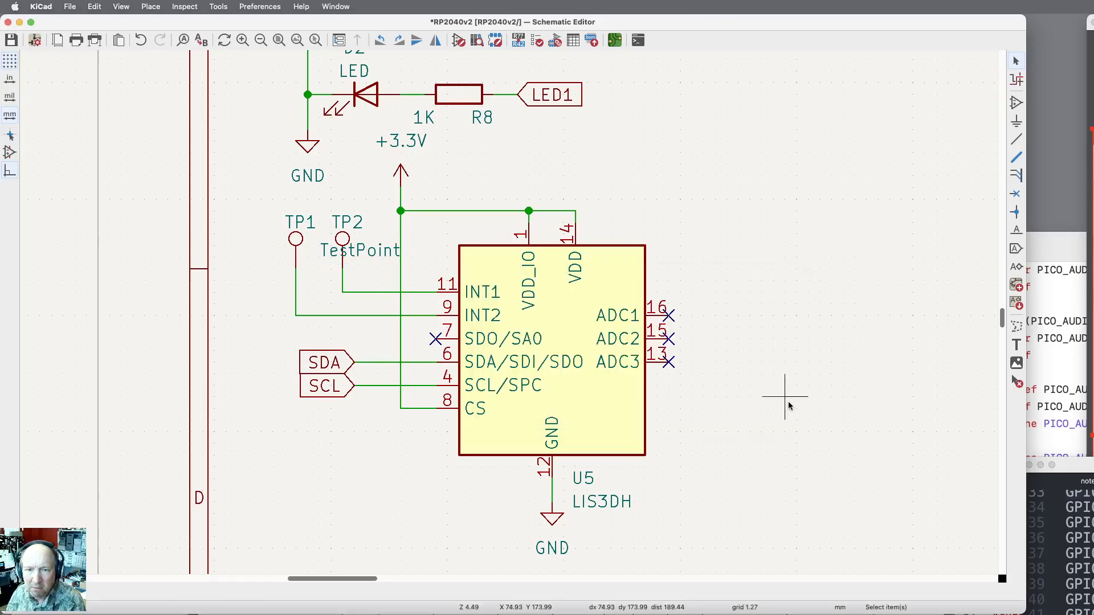
# Hide the TestPoint value text belonging to TP1.
pyautogui.click(378, 254)
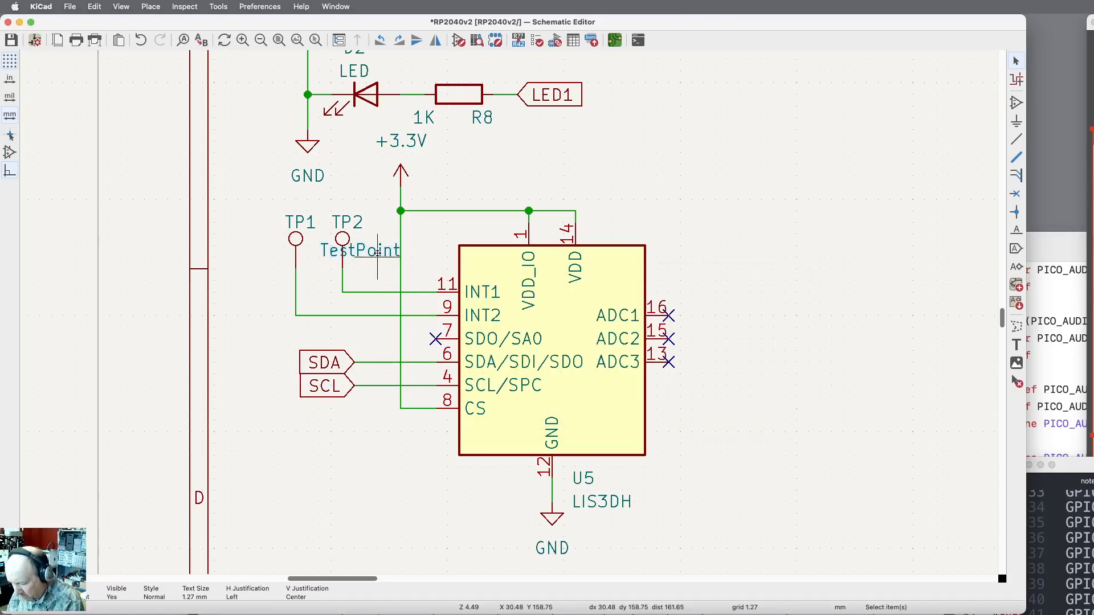
pyautogui.doubleClick(378, 254)
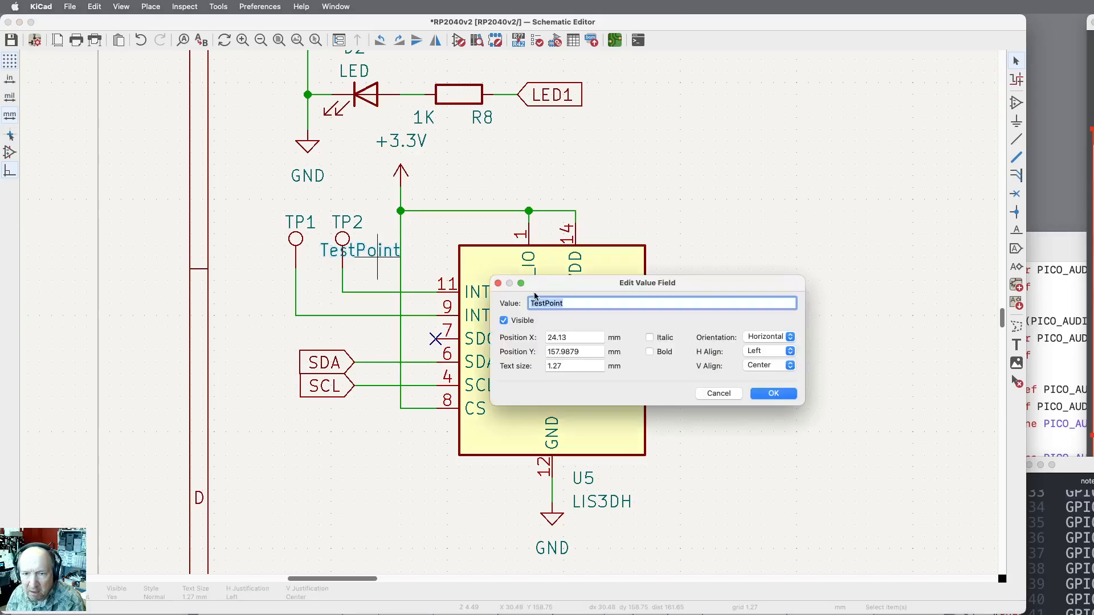
pyautogui.click(504, 320)
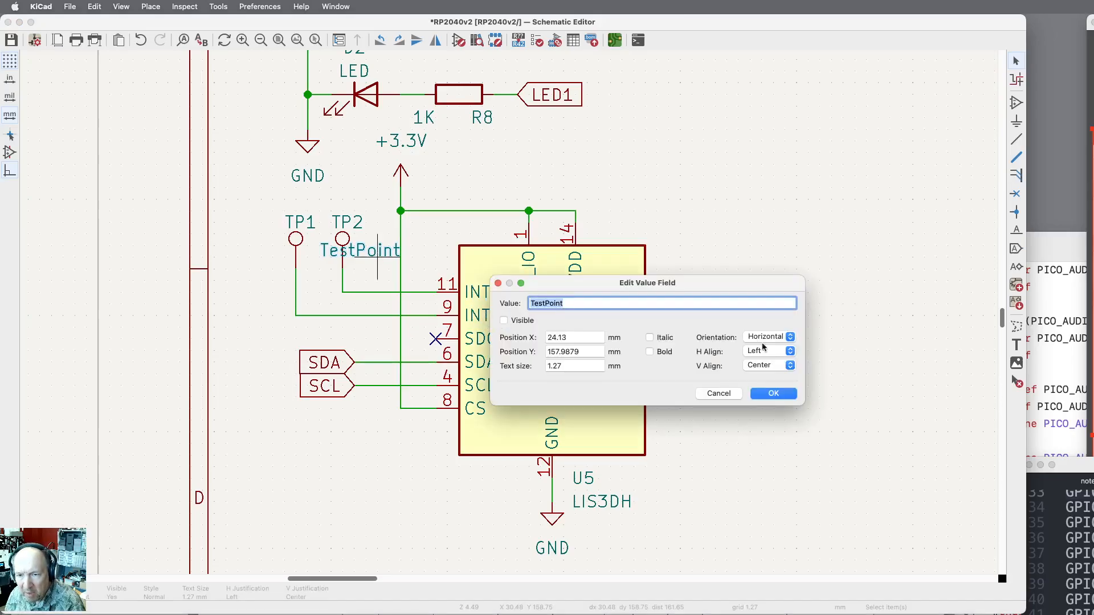
pyautogui.click(774, 394)
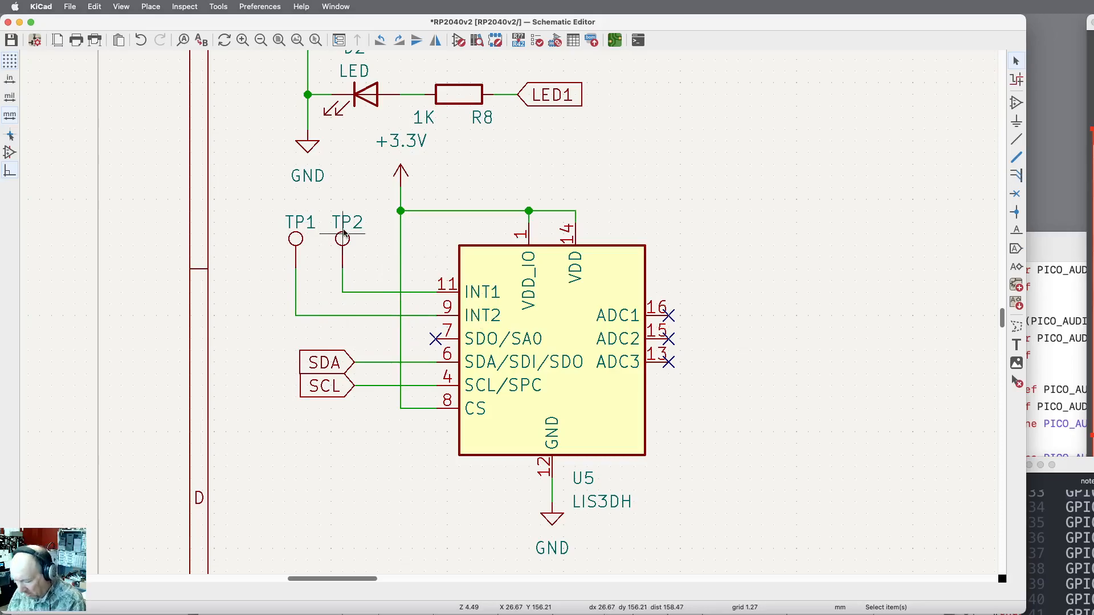
# Swap the two test points so TP1 sits on the INT1 wire and TP2 on the INT2 wire.
pyautogui.press('m')
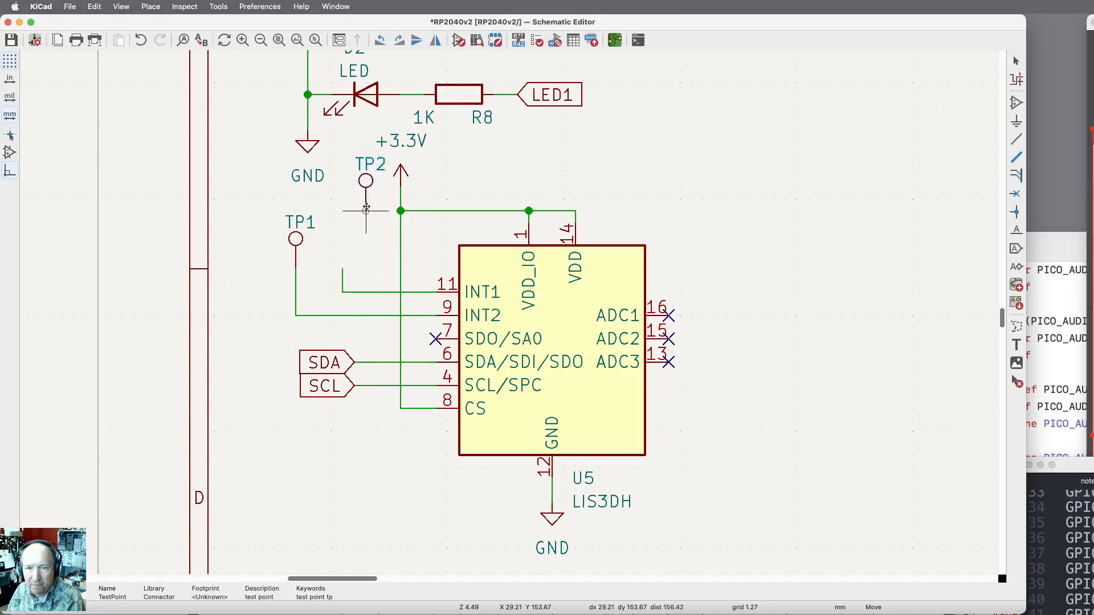
pyautogui.click(366, 211)
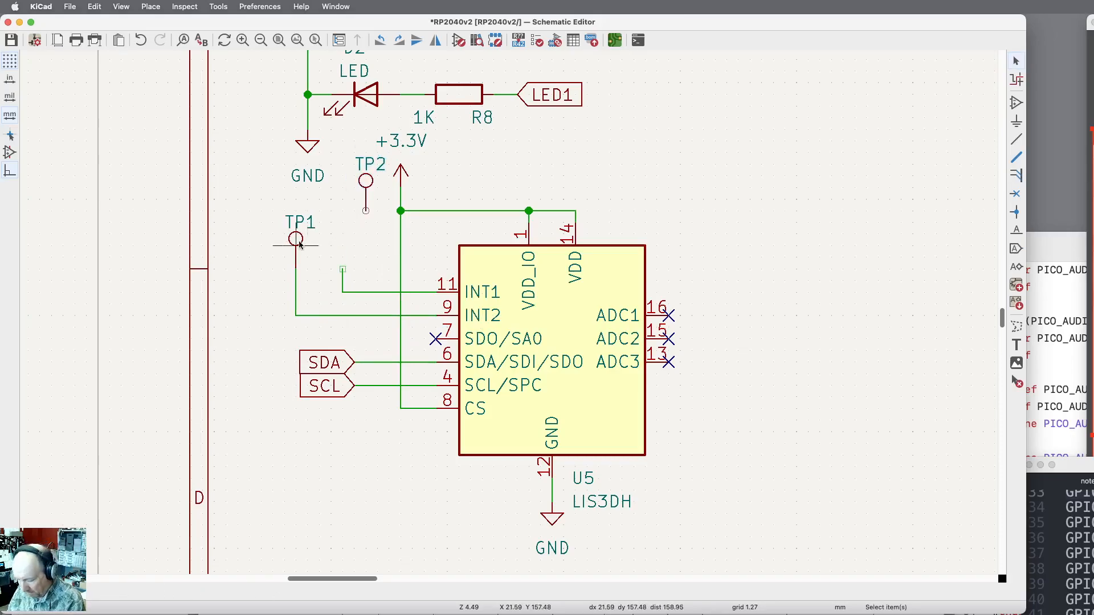
pyautogui.press('m')
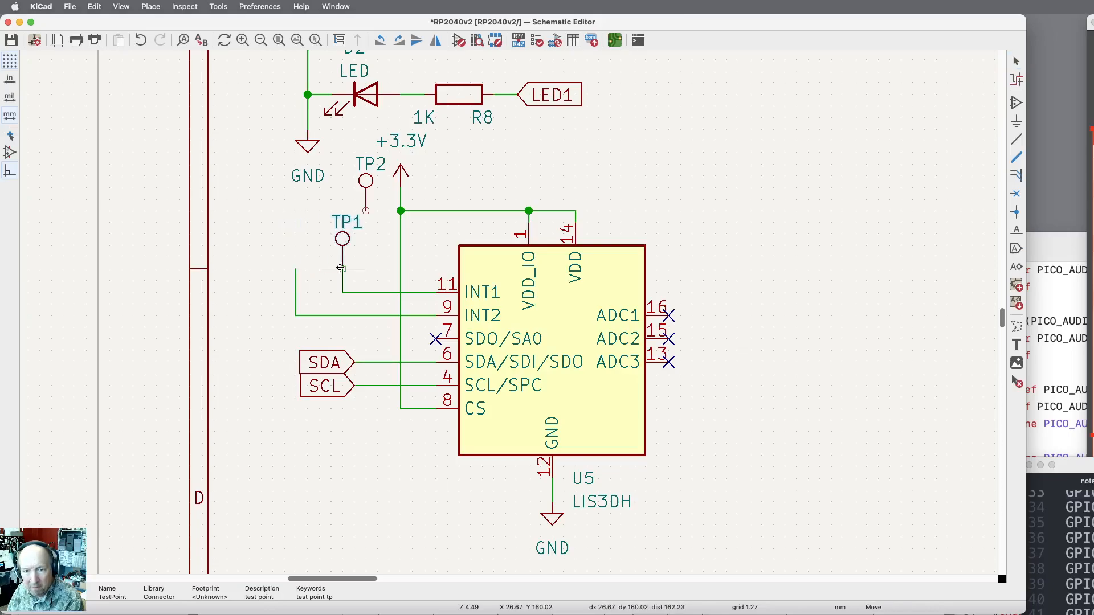
pyautogui.click(341, 268)
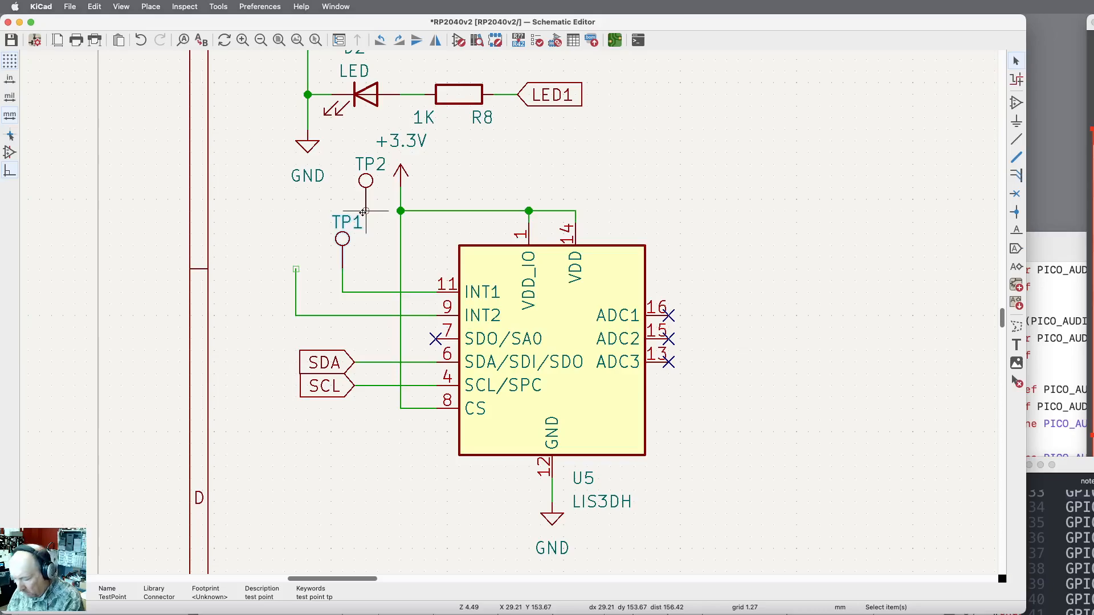
pyautogui.press('m')
pyautogui.click(331, 221)
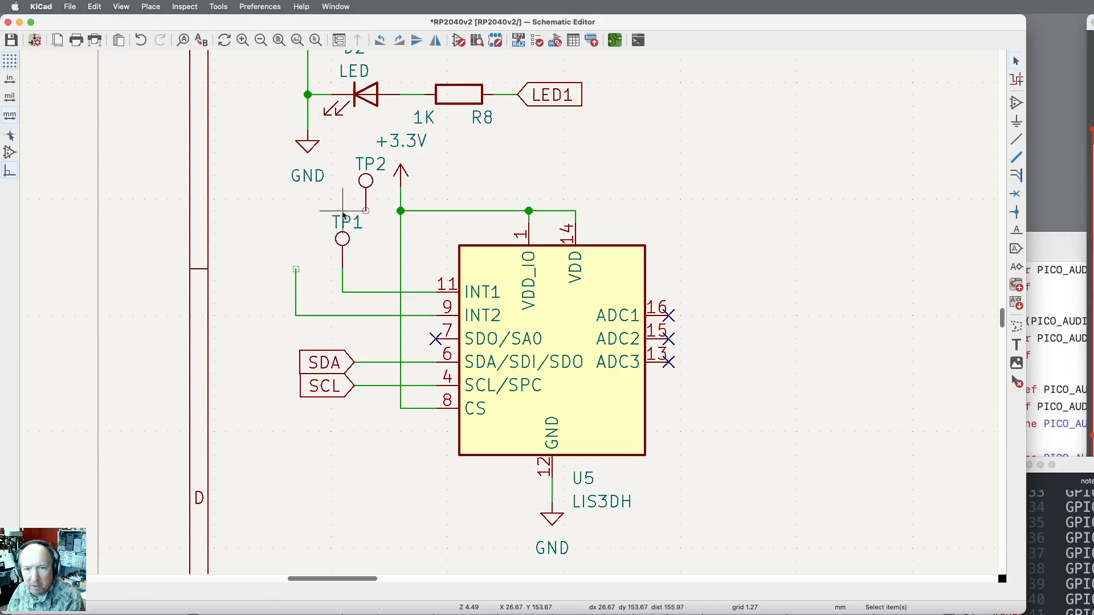
pyautogui.moveTo(365, 187); pyautogui.dragTo(296, 245)
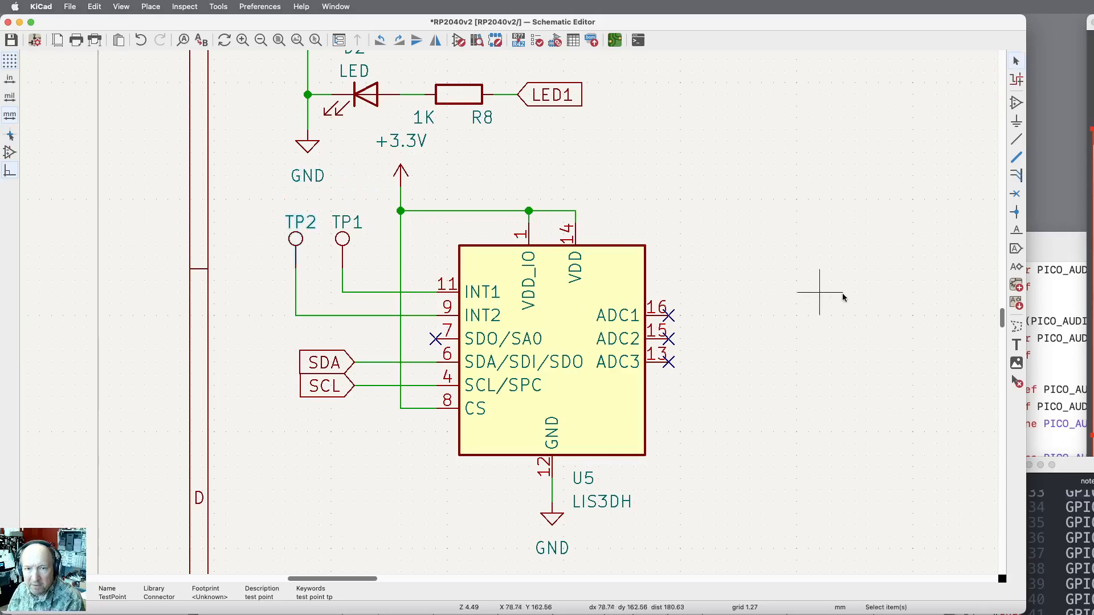
pyautogui.click(904, 290)
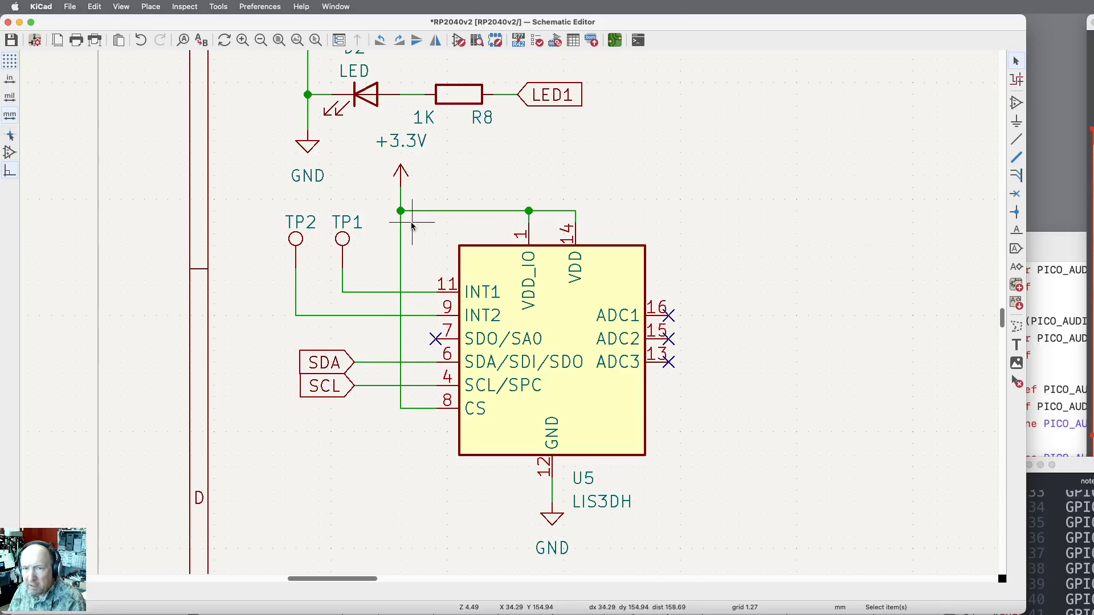
# Open the footprint assignments, select TP1 and filter the footprints to the TestPoint library.
pyautogui.click(551, 42)
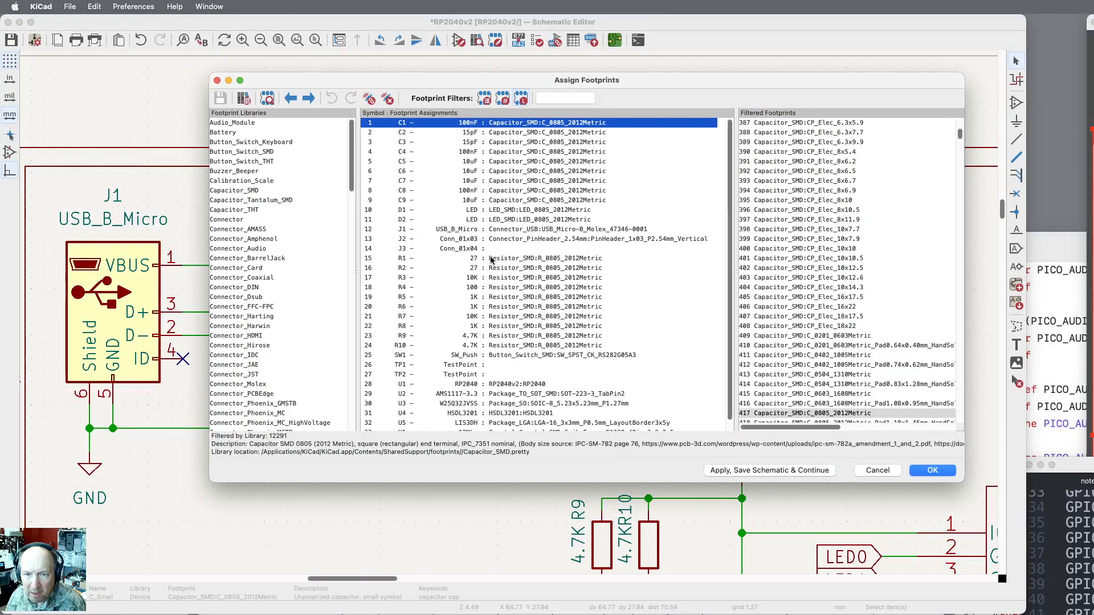
pyautogui.click(464, 366)
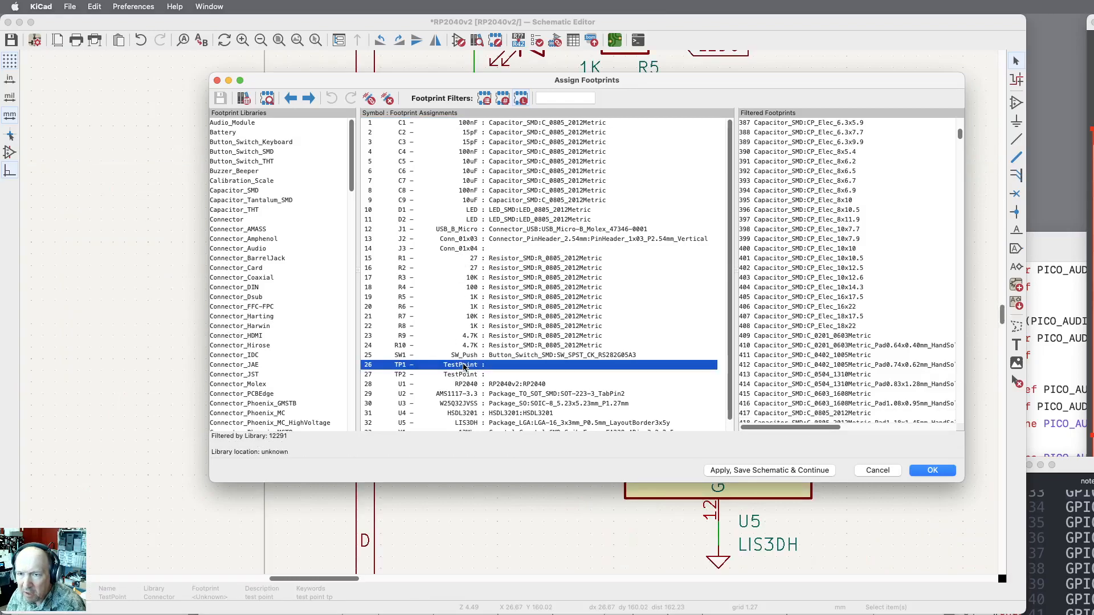
pyautogui.scroll(-1, 374, 348)
pyautogui.scroll(-20, 276, 330)
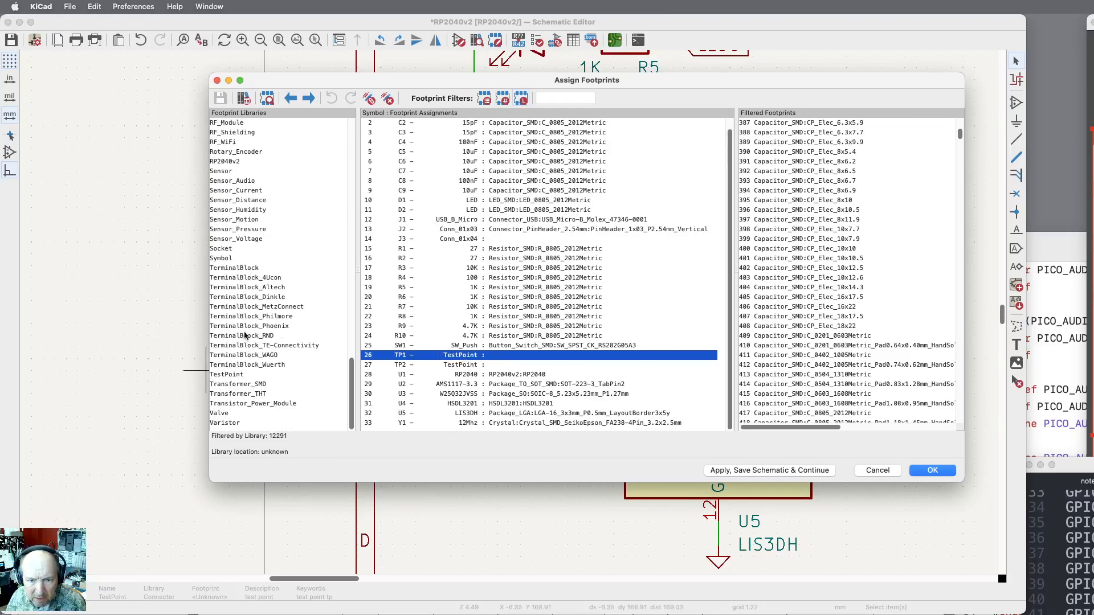
pyautogui.click(233, 374)
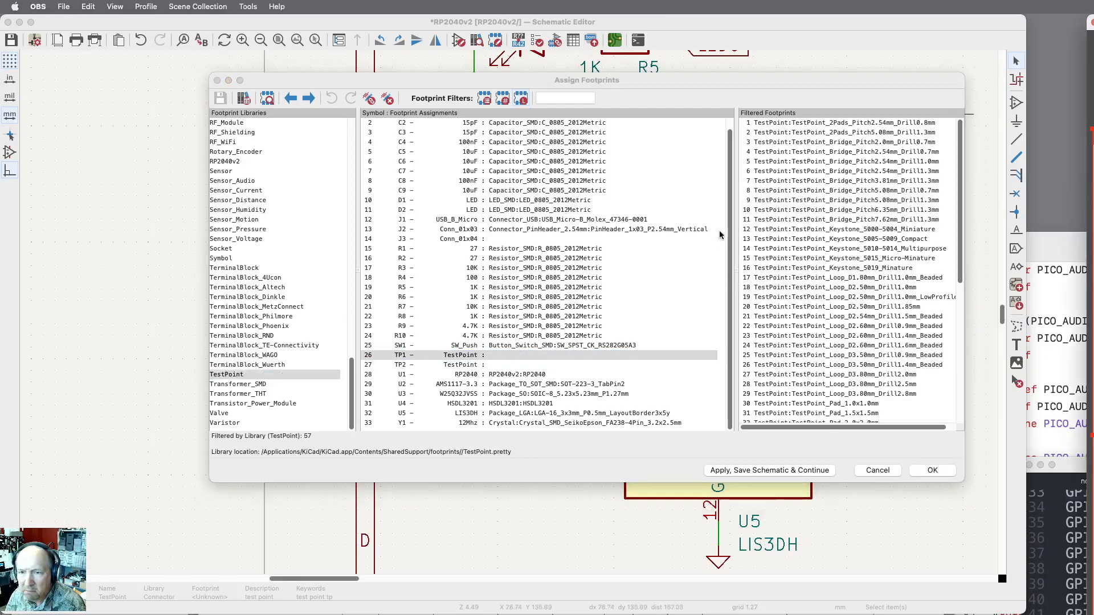
# Browse the TestPoint footprints and preview TestPoint_Pad_1.0x1.0mm.
pyautogui.scroll(-5, 828, 310)
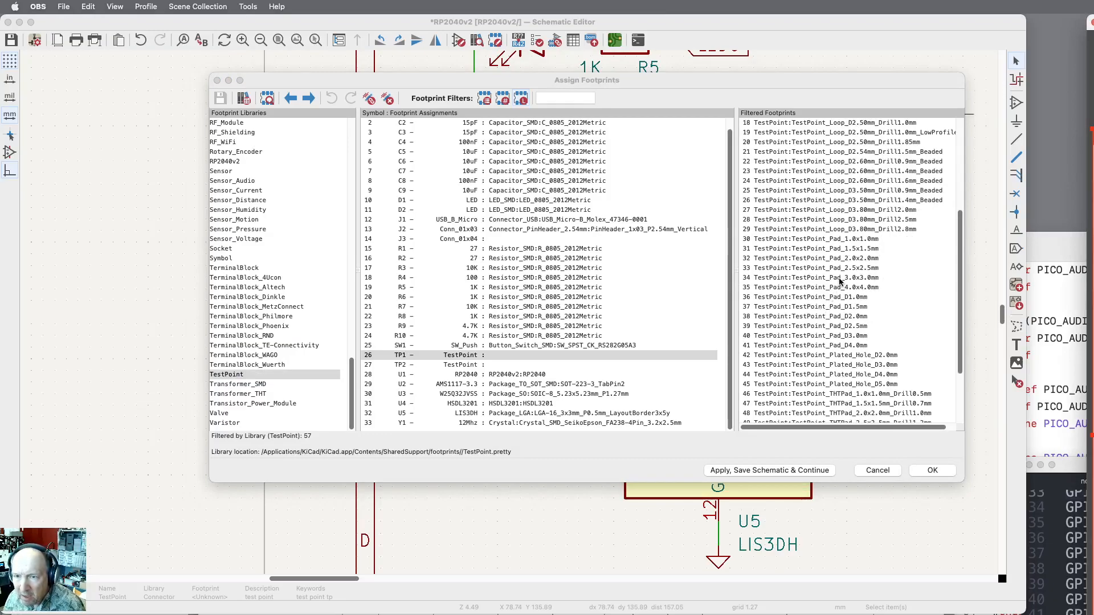
pyautogui.click(855, 239)
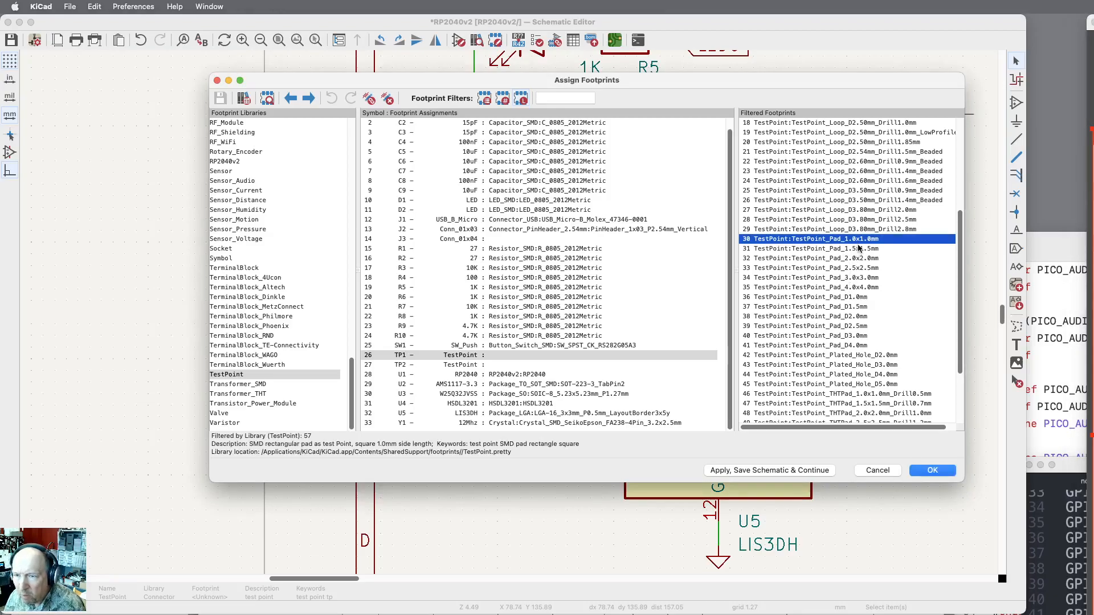
pyautogui.scroll(-5, 849, 288)
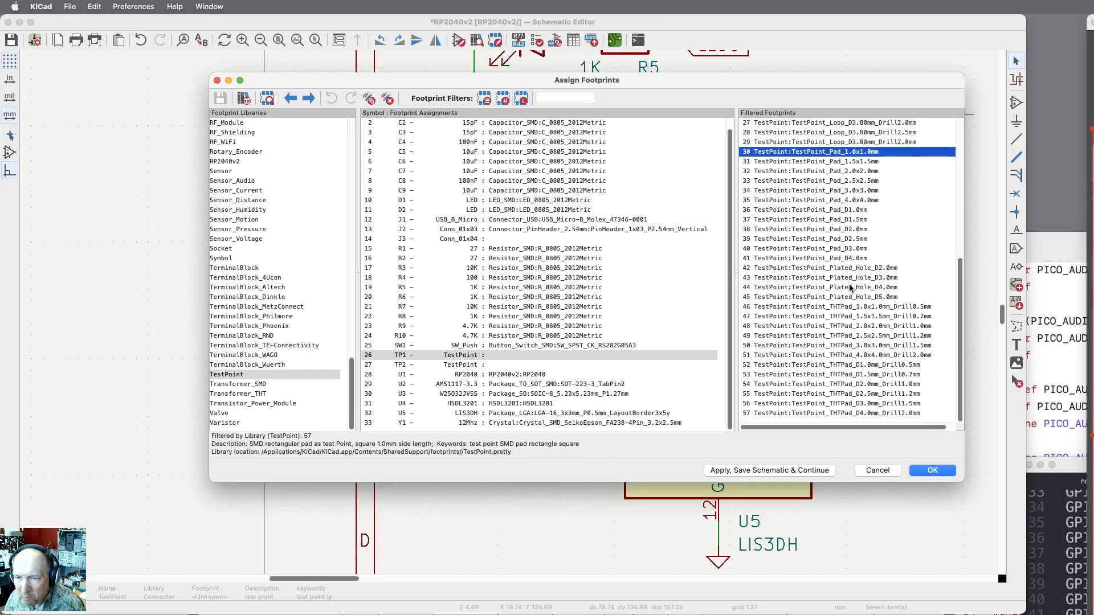
pyautogui.scroll(10, 850, 289)
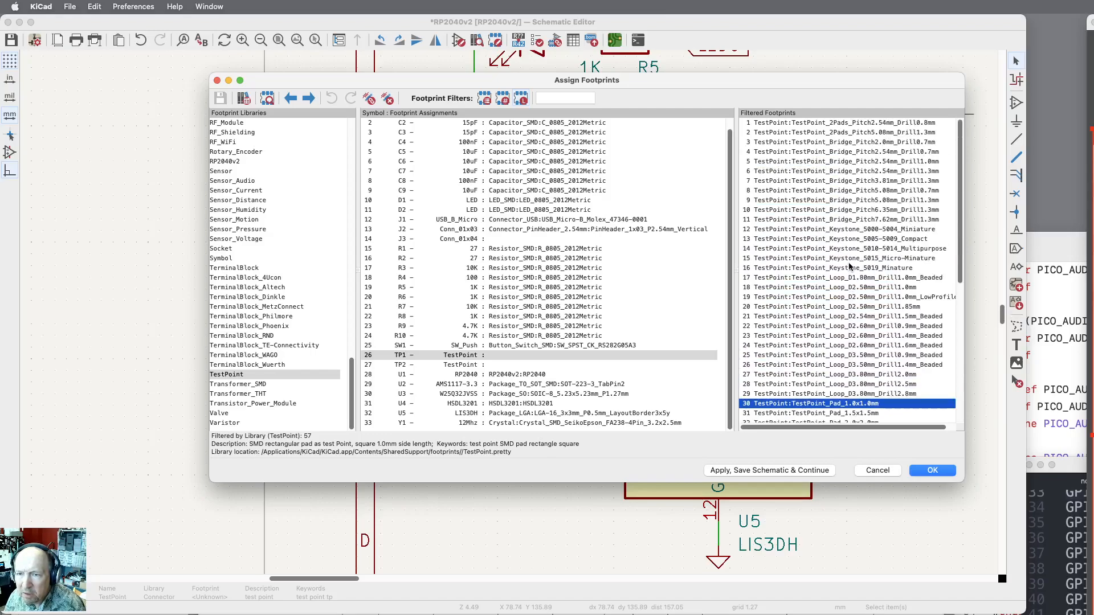
pyautogui.scroll(-10, 850, 285)
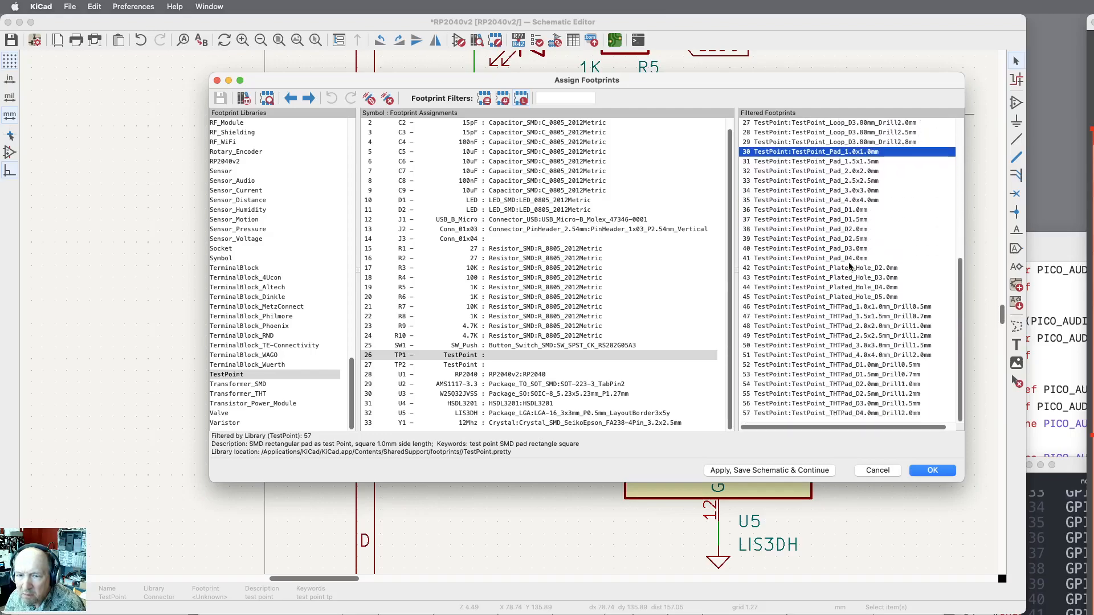
pyautogui.click(268, 98)
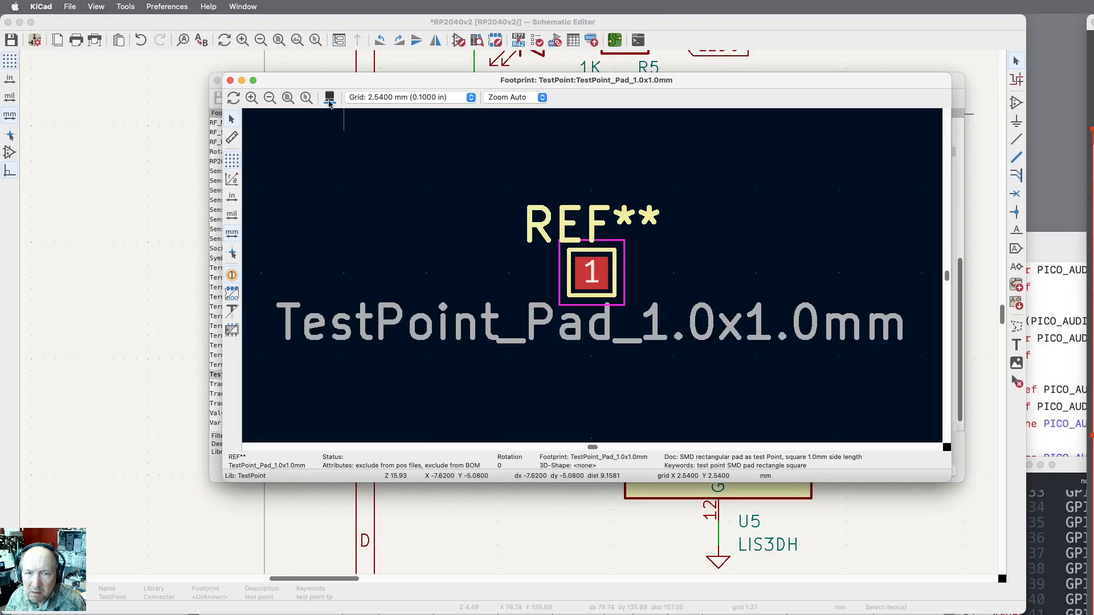
# Preview the round TestPoint_Pad_D1.0mm footprint and assign it to TP1 and TP2.
pyautogui.click(231, 81)
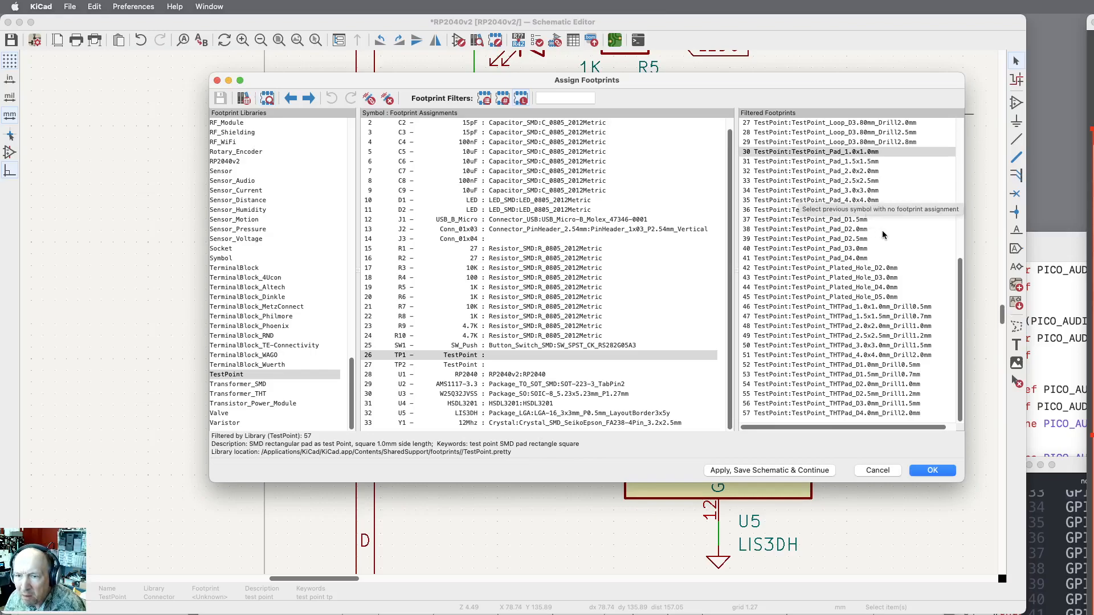
pyautogui.click(861, 222)
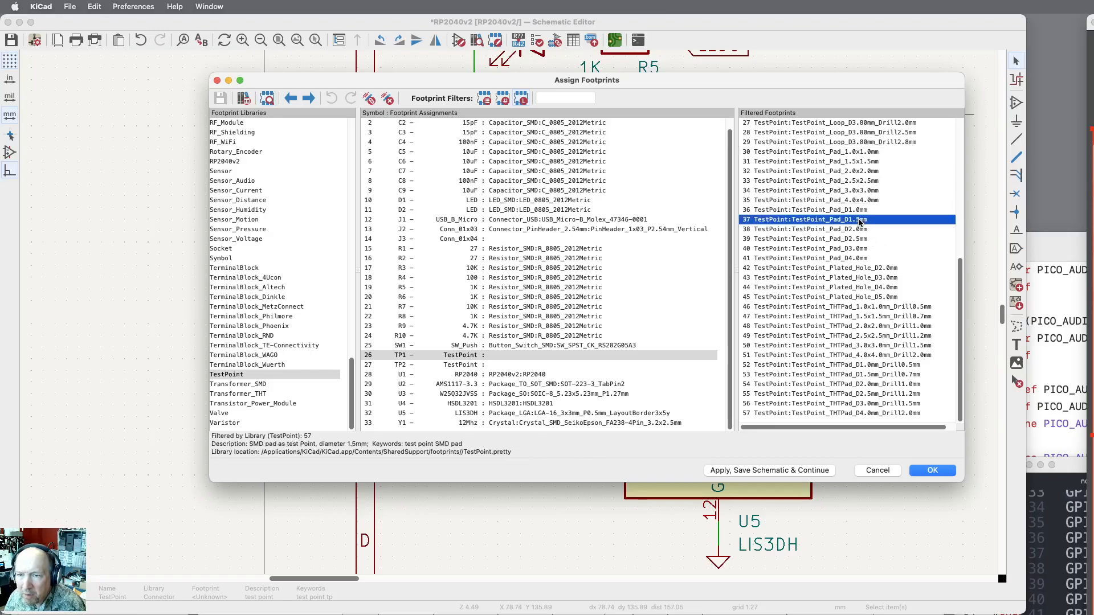
pyautogui.click(852, 210)
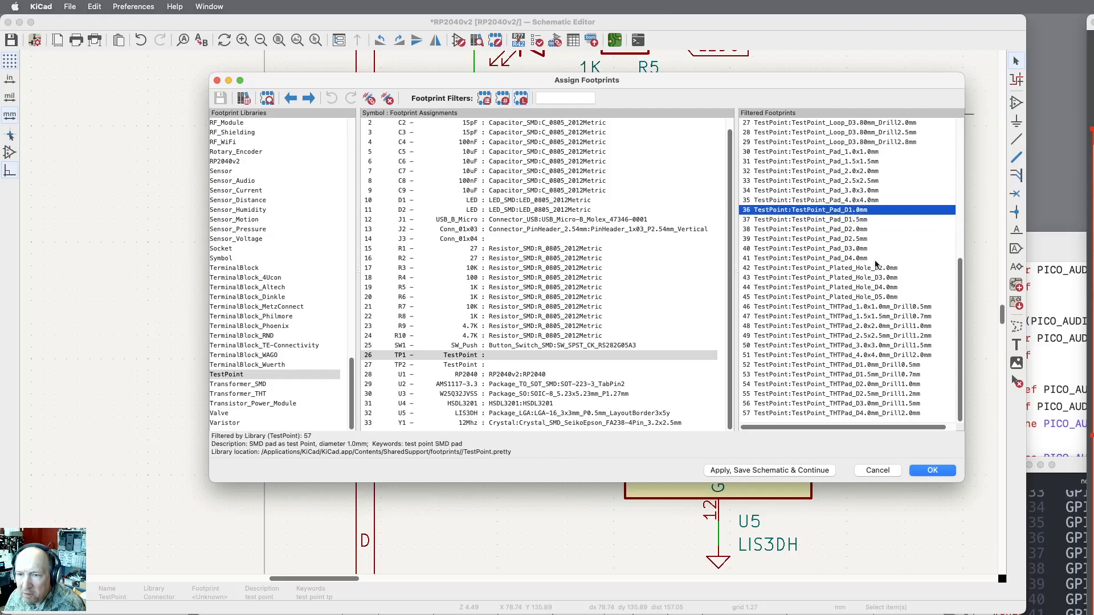
pyautogui.click(267, 101)
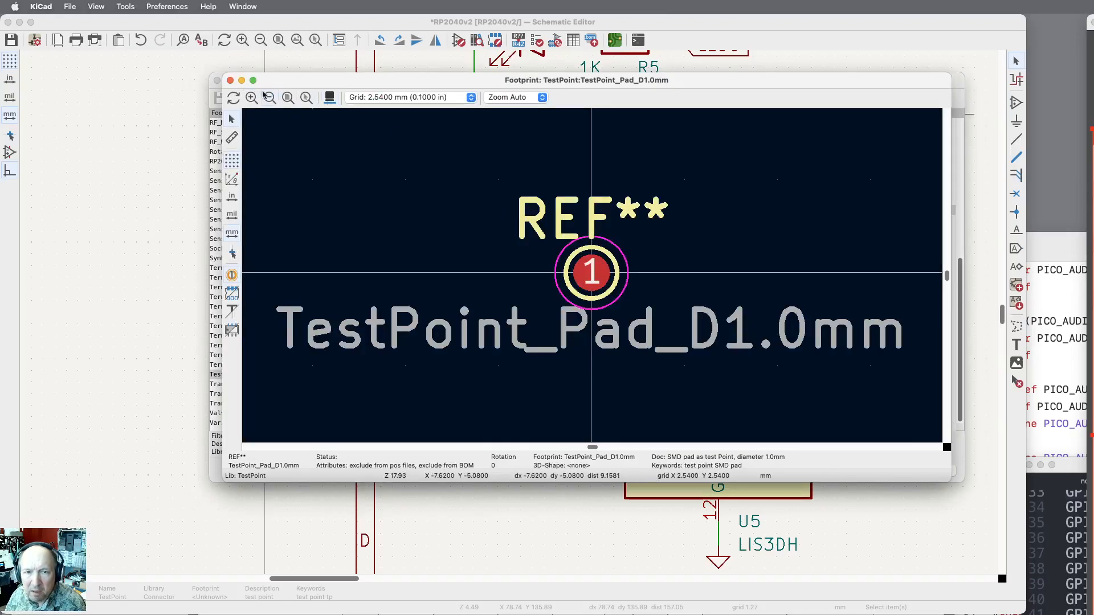
pyautogui.click(231, 81)
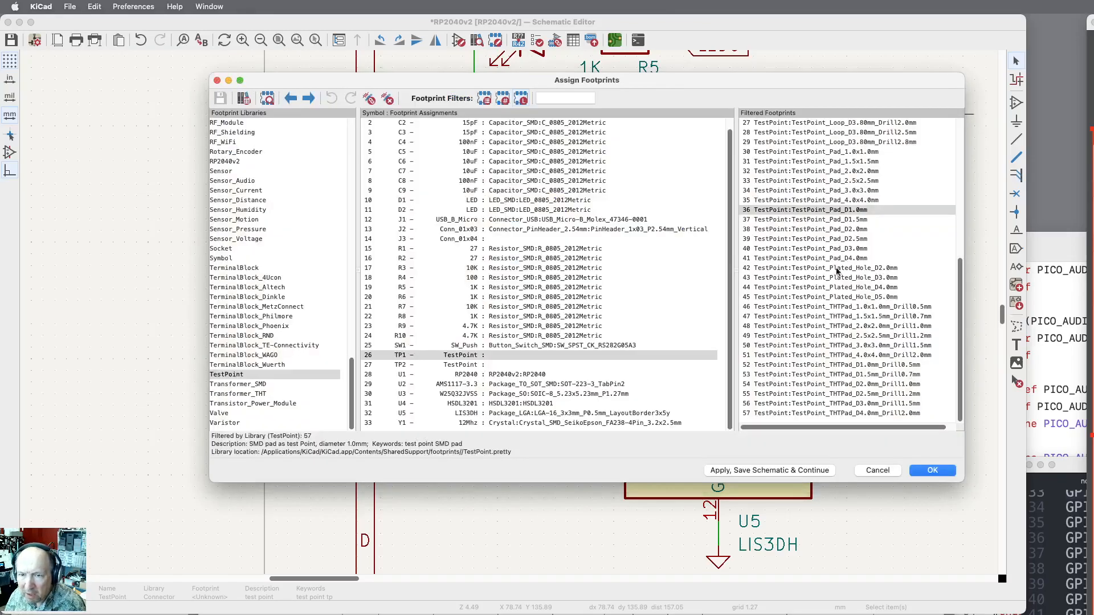
pyautogui.doubleClick(803, 212)
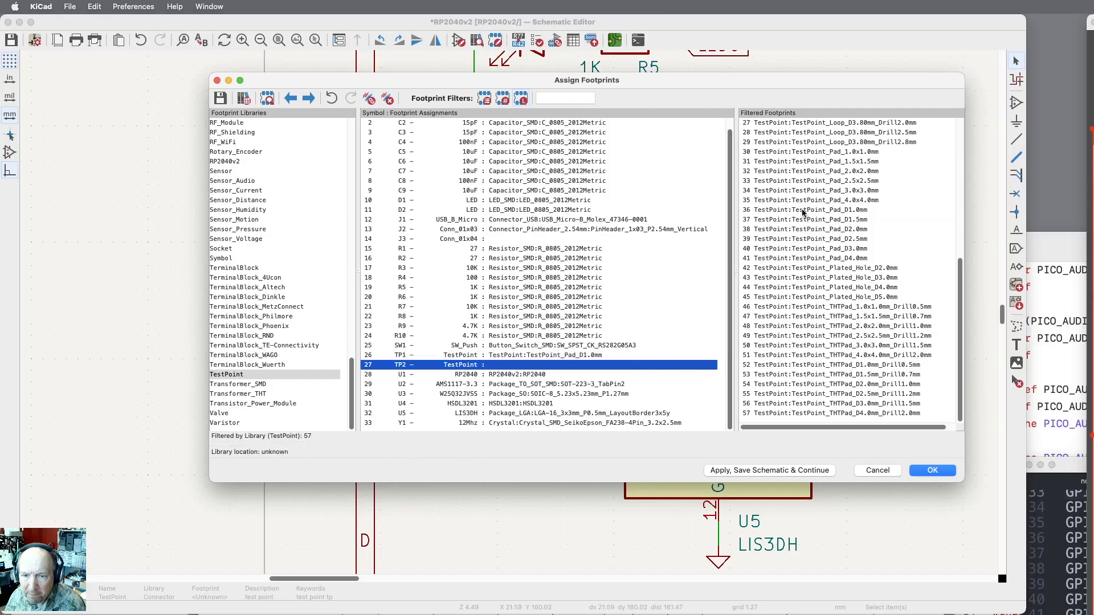
pyautogui.doubleClick(803, 210)
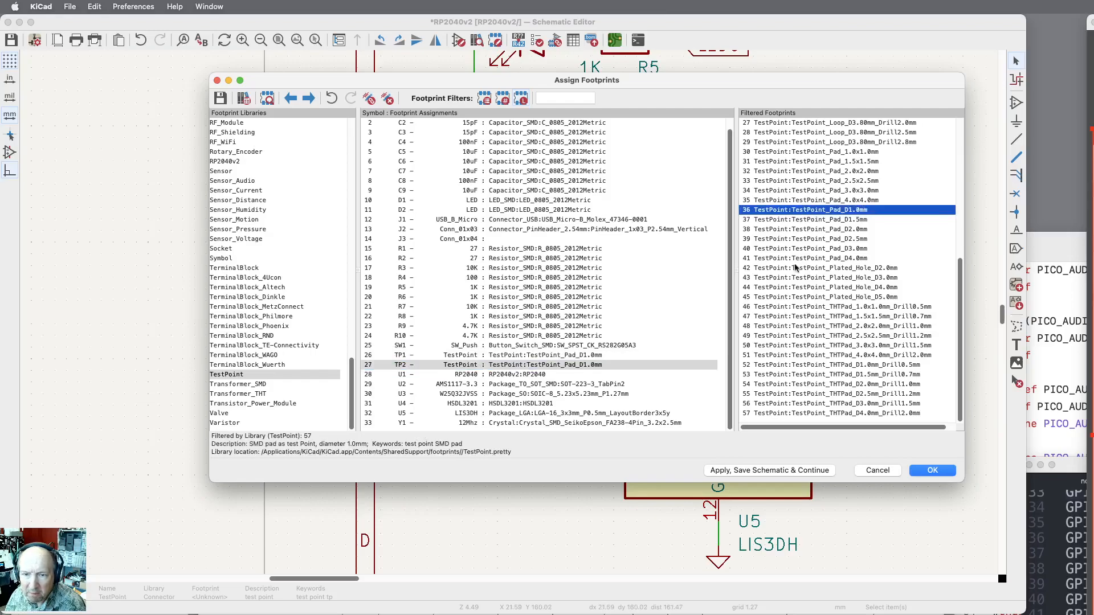
# Assign PinHeader_1x04_P2.54mm_Vertical from the Connector_PinHeader_2.54mm library to J3 together with the still selected TP2, and accept the footprint assignments.
pyautogui.keyDown('super'); pyautogui.click(478, 239); pyautogui.keyUp('super')
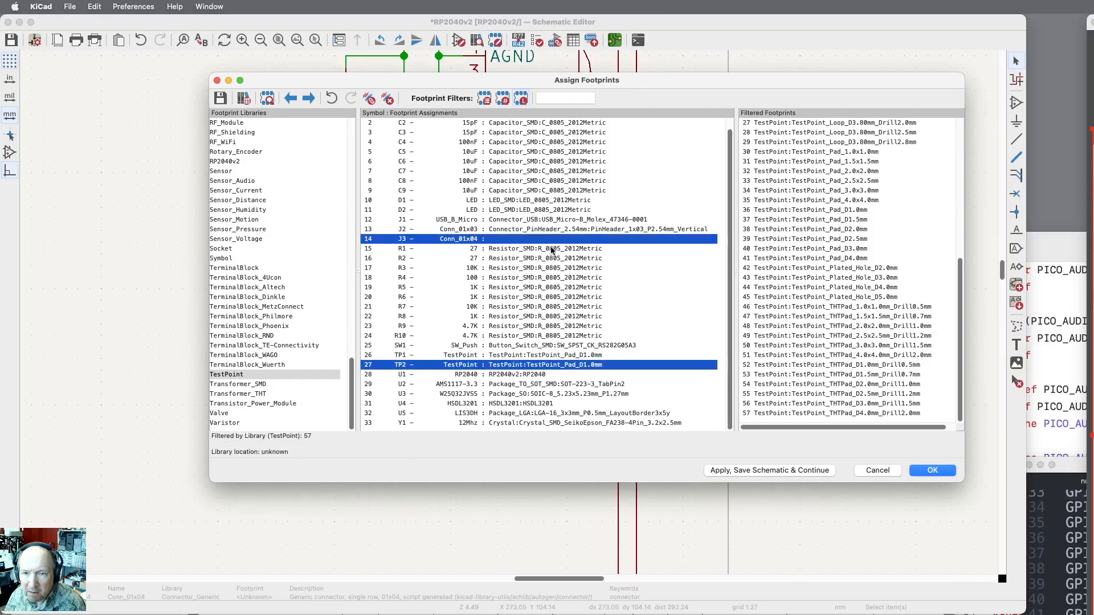
pyautogui.scroll(15, 275, 301)
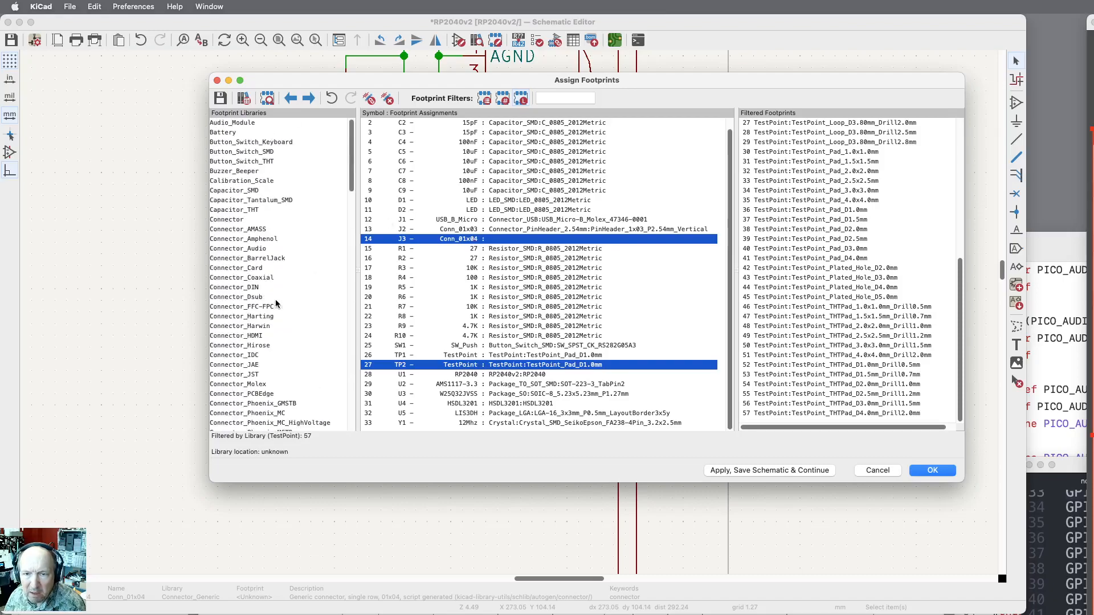
pyautogui.scroll(-6, 275, 301)
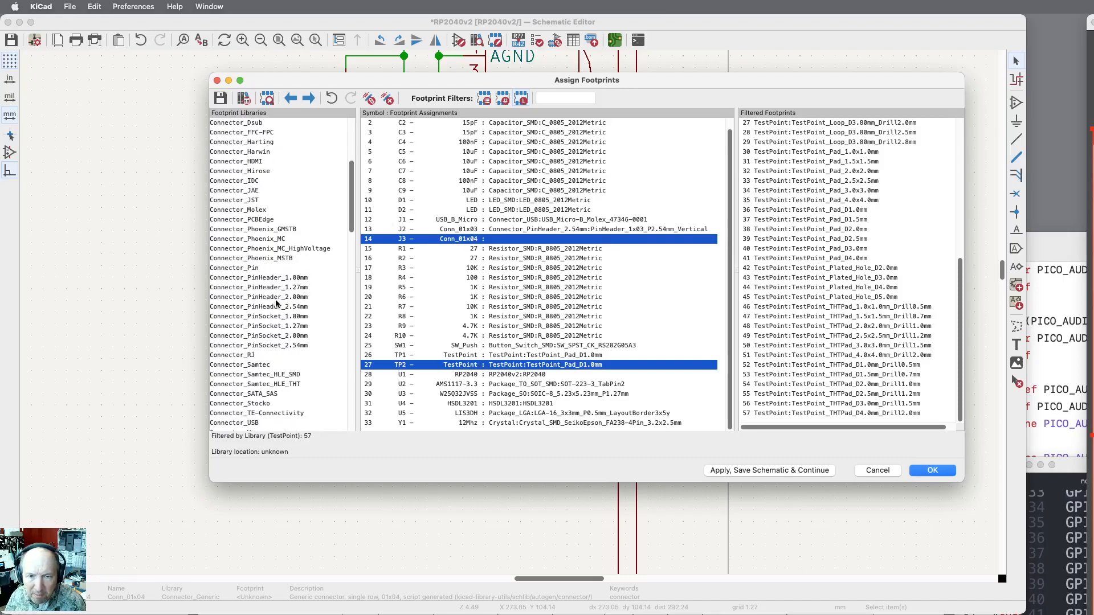
pyautogui.click(262, 307)
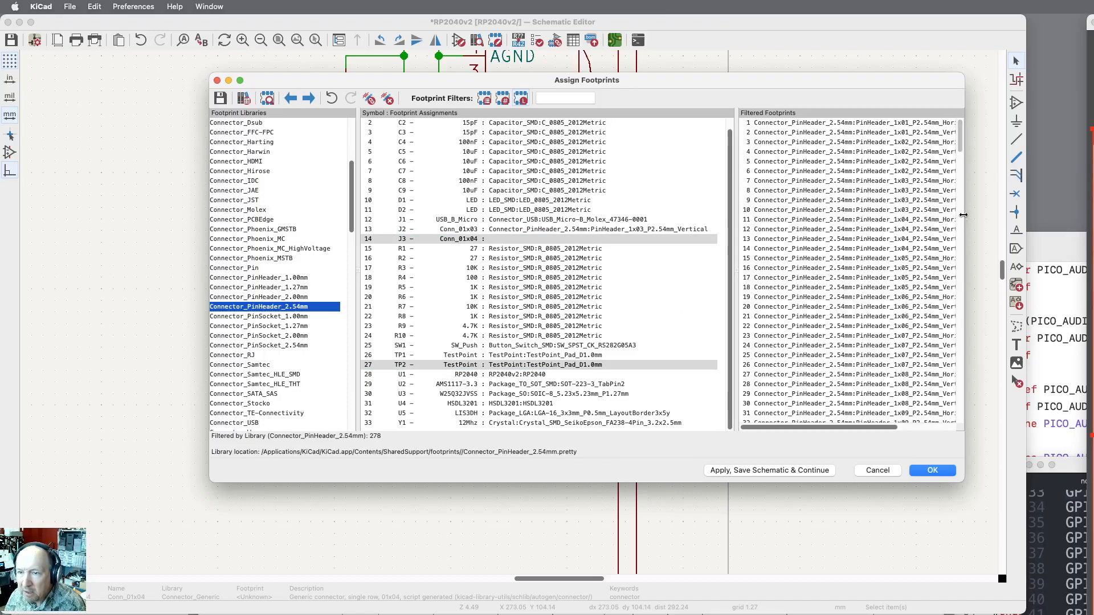
pyautogui.moveTo(963, 215); pyautogui.dragTo(980, 216)
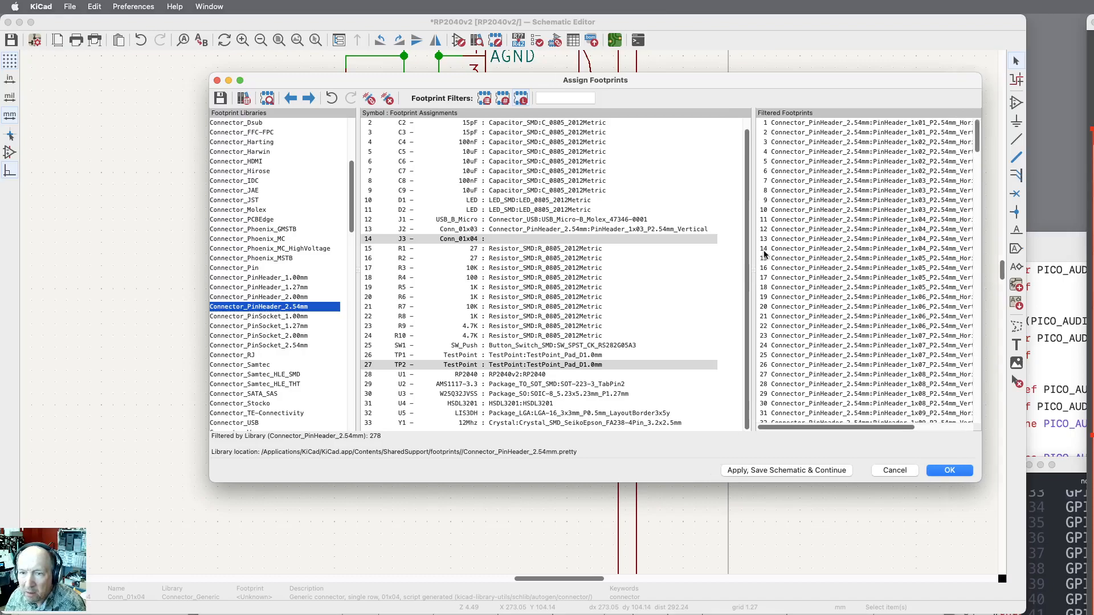
pyautogui.moveTo(750, 258); pyautogui.dragTo(716, 254)
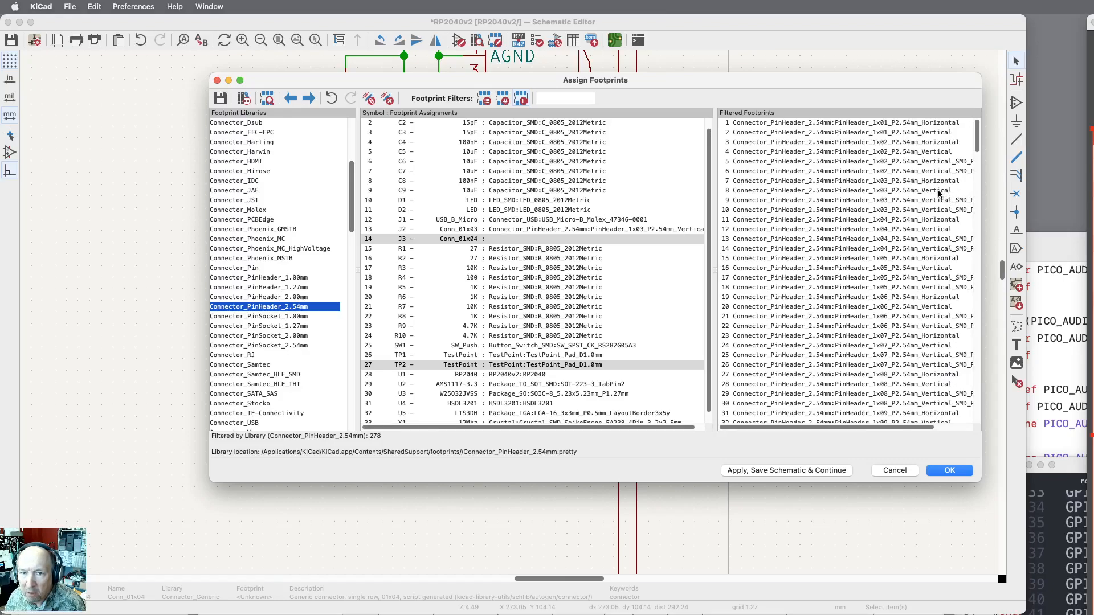
pyautogui.click(907, 230)
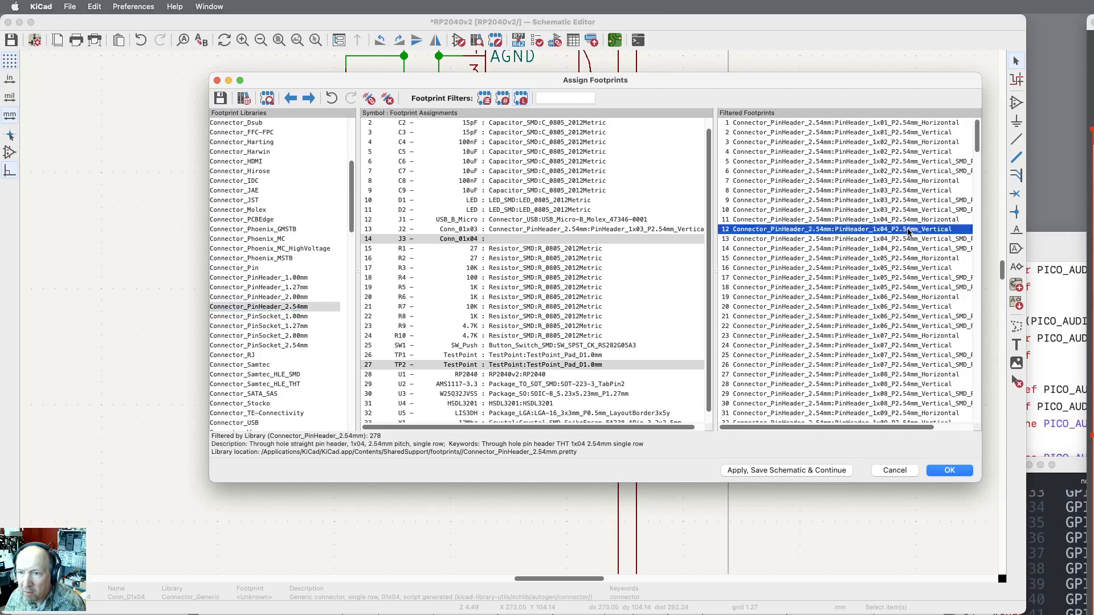
pyautogui.doubleClick(907, 231)
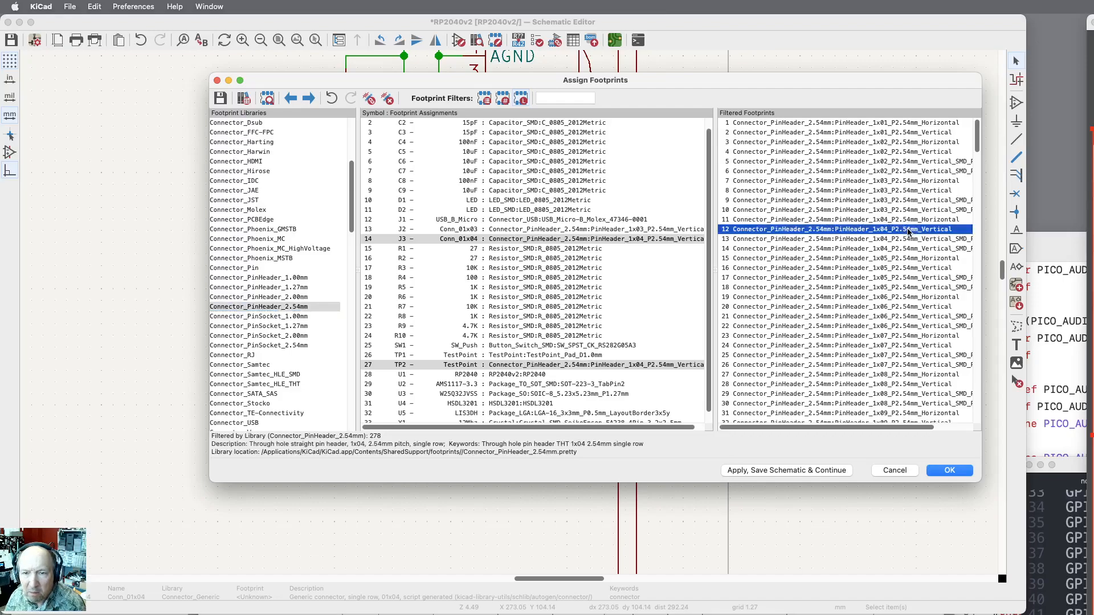
pyautogui.click(949, 470)
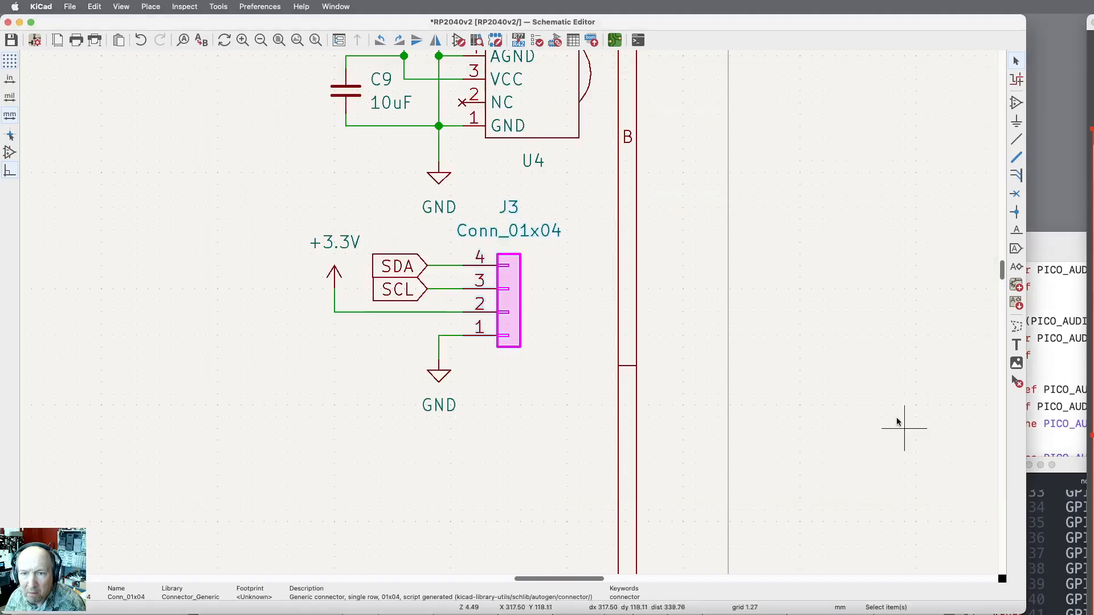
# Duplicate the push button SW1 twice and place the copies to the left of its GND symbol, one above the other.
pyautogui.click(563, 412)
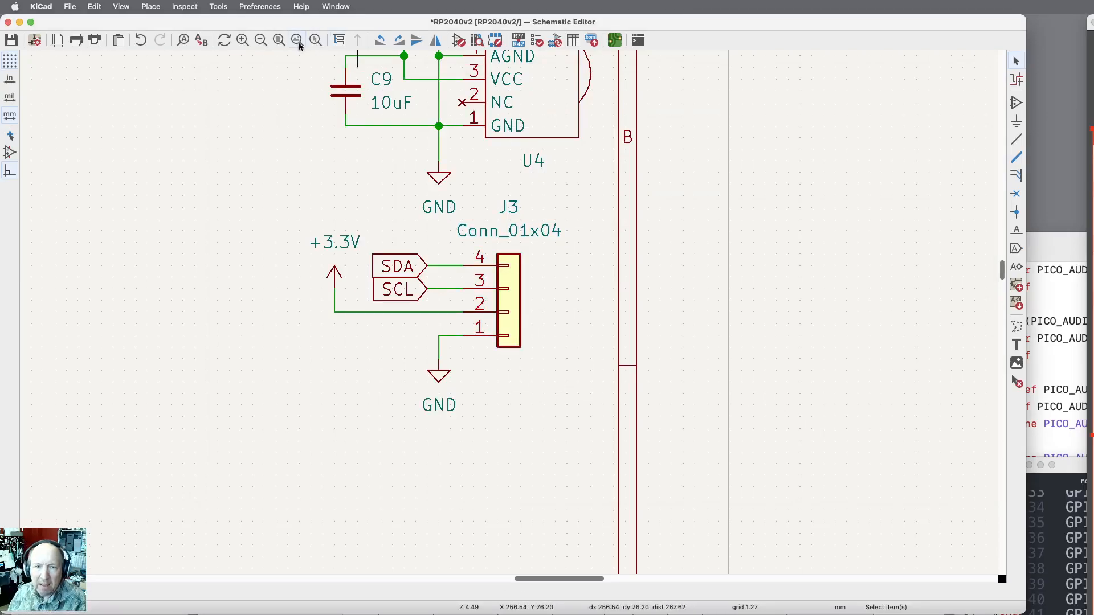
pyautogui.click(278, 39)
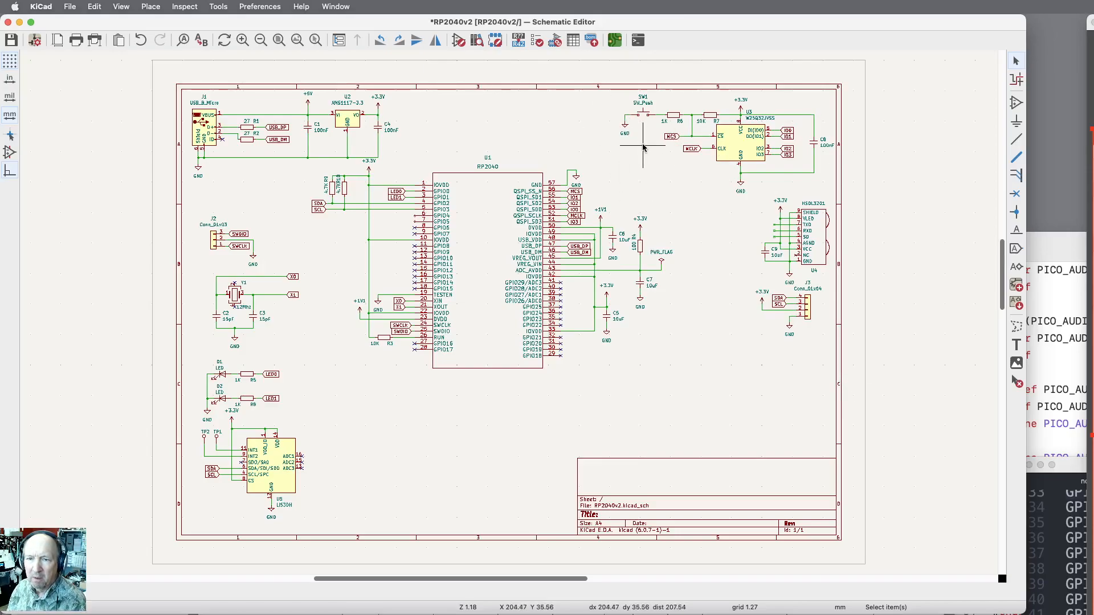
pyautogui.scroll(5, 664, 86)
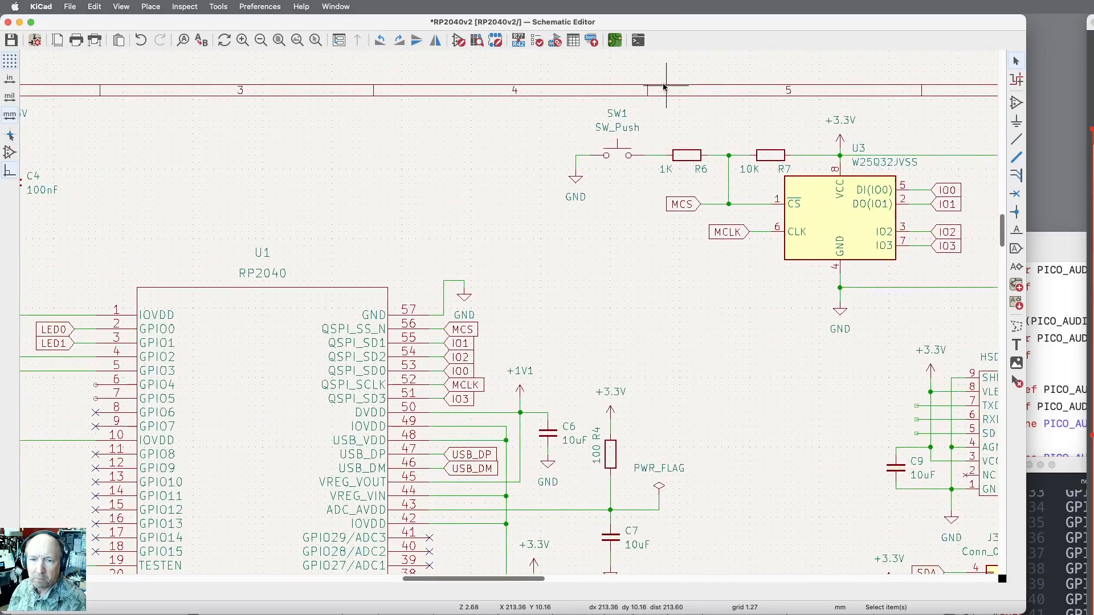
pyautogui.scroll(-3, 664, 86)
pyautogui.scroll(8, 664, 86)
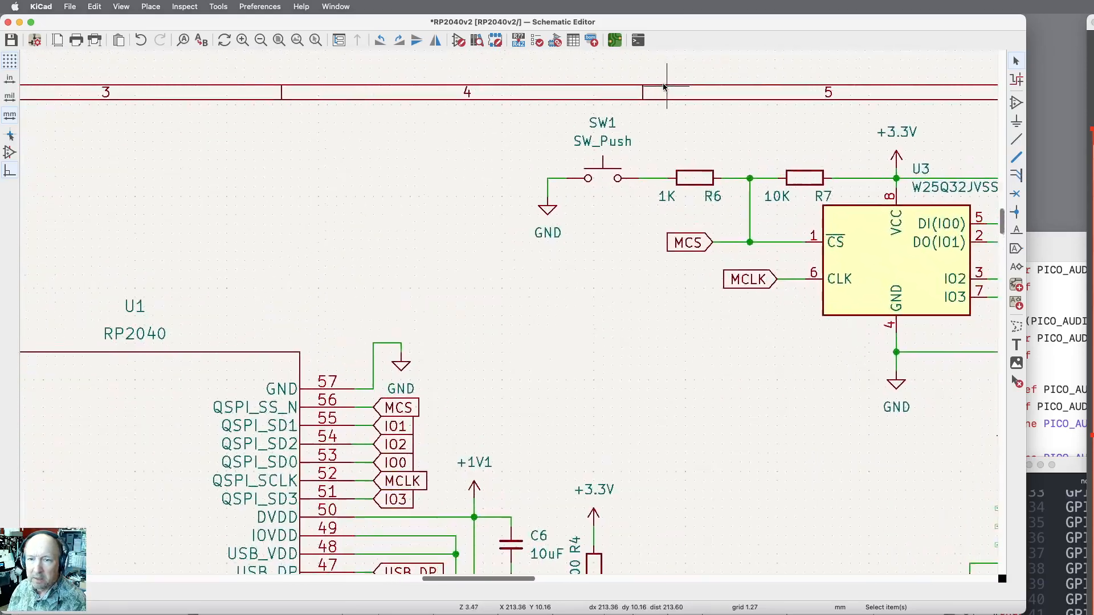
pyautogui.scroll(-2, 664, 86)
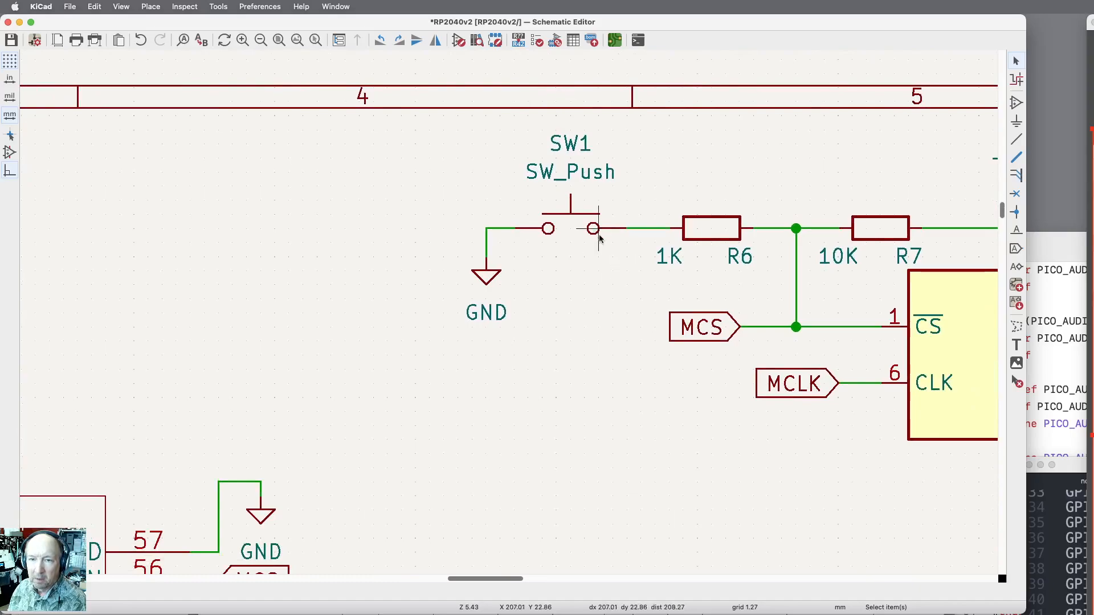
pyautogui.click(574, 212)
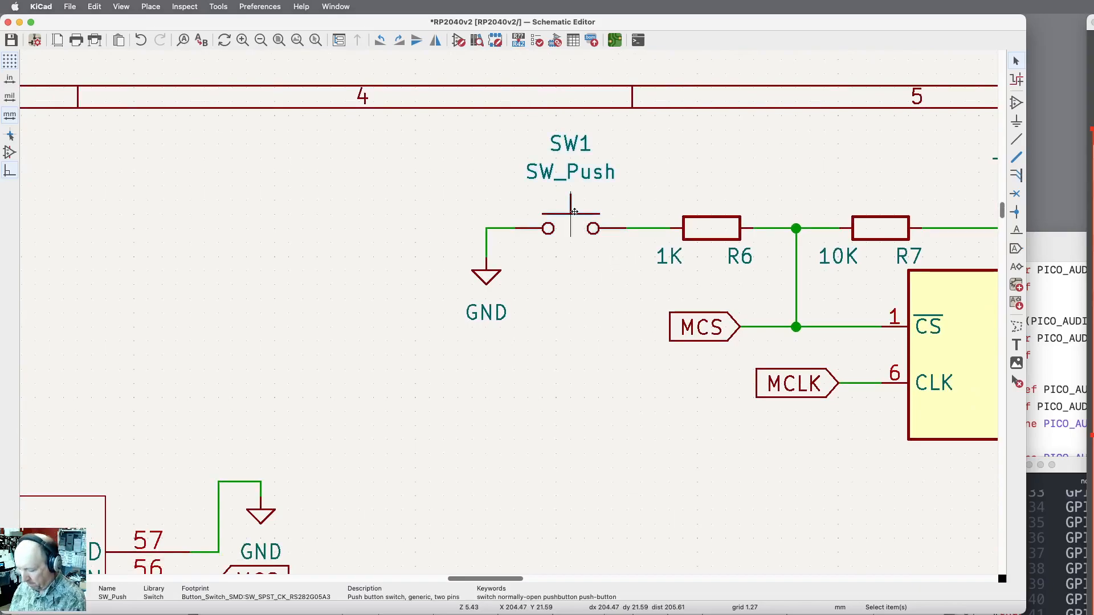
pyautogui.hotkey('ctrl', 'd')
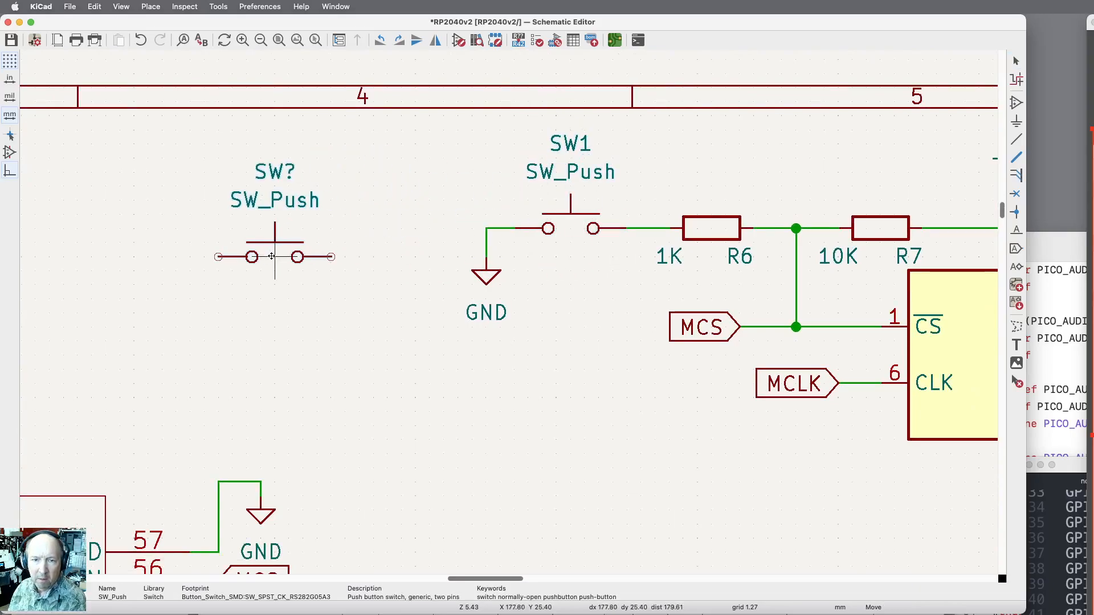
pyautogui.click(274, 242)
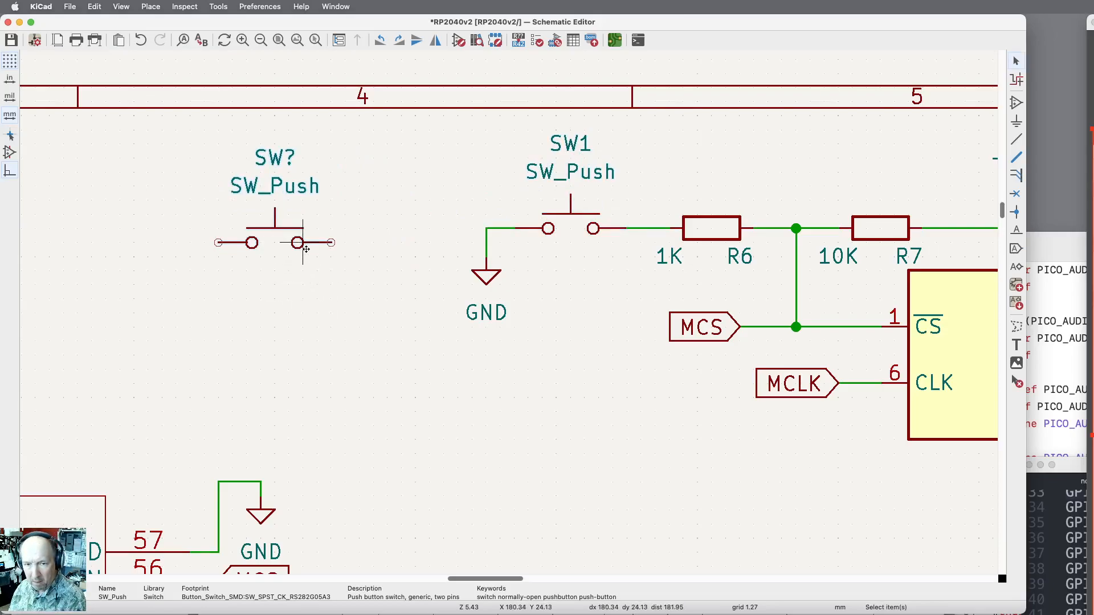
pyautogui.hotkey('ctrl', 'd')
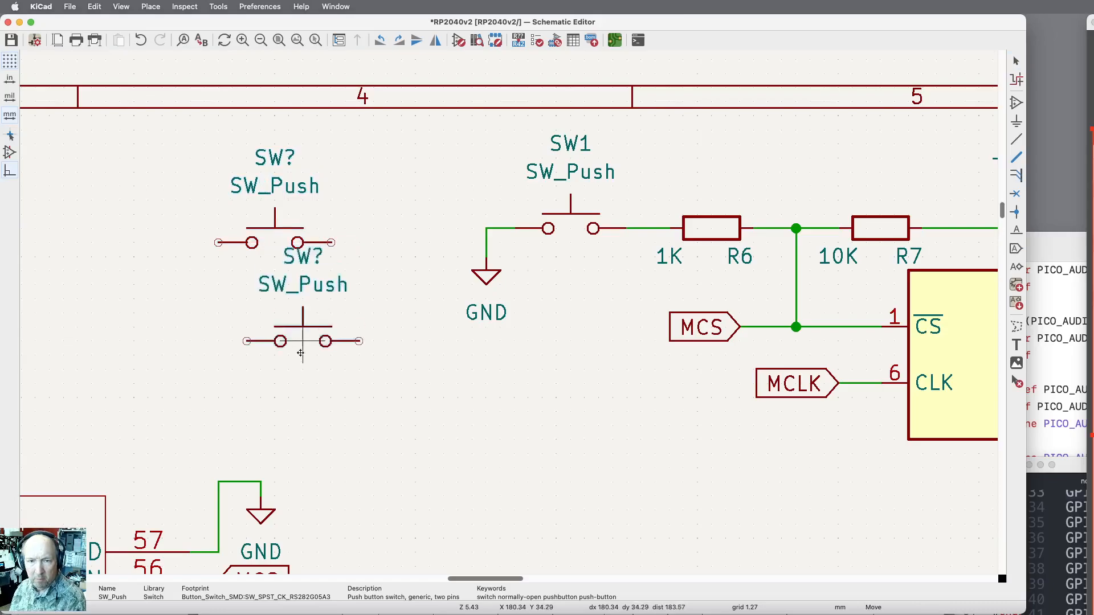
pyautogui.click(281, 378)
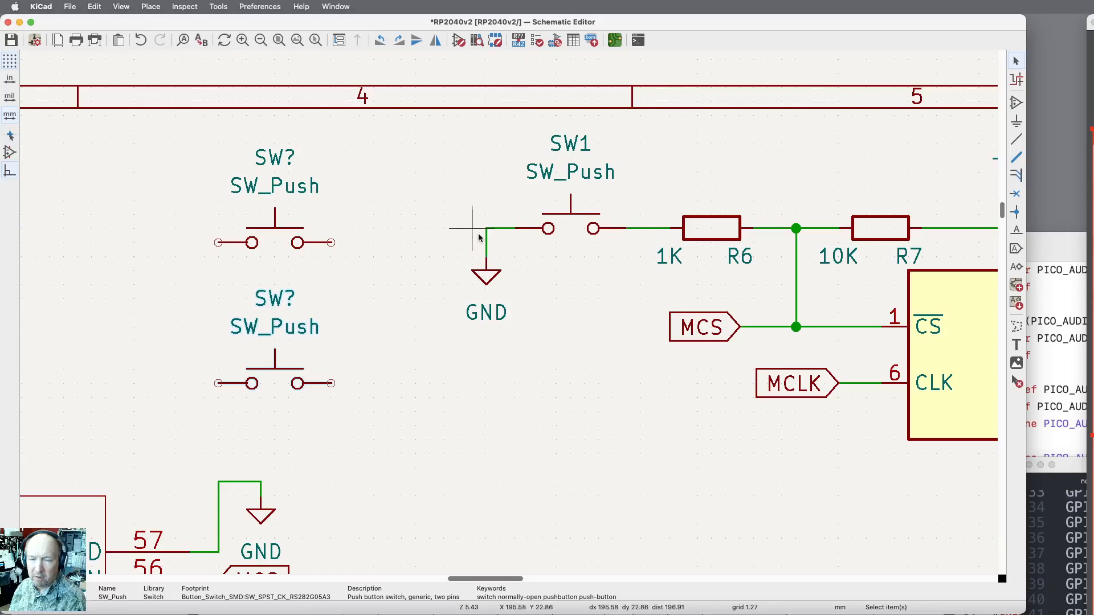
# Wire the right-hand pins of both new push buttons to the GND connection of SW1.
pyautogui.click(1015, 139)
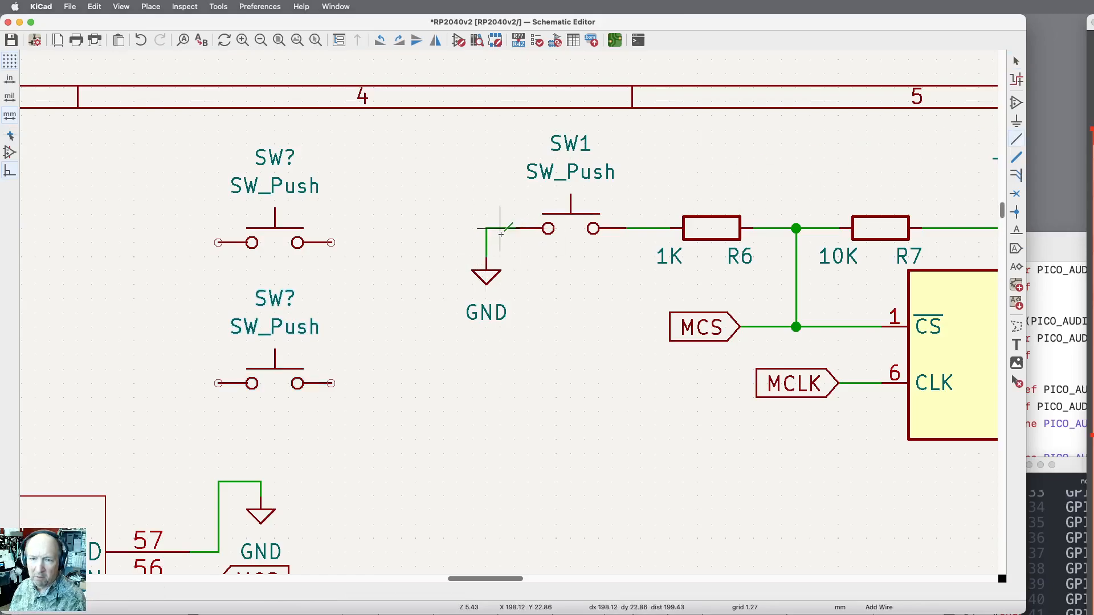
pyautogui.click(494, 228)
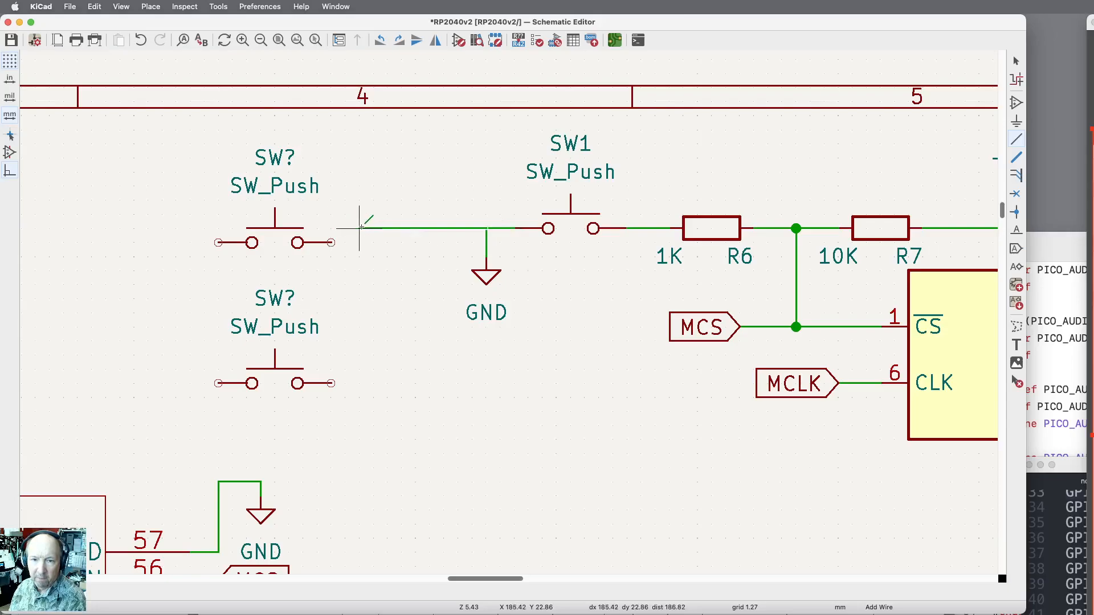
pyautogui.click(331, 243)
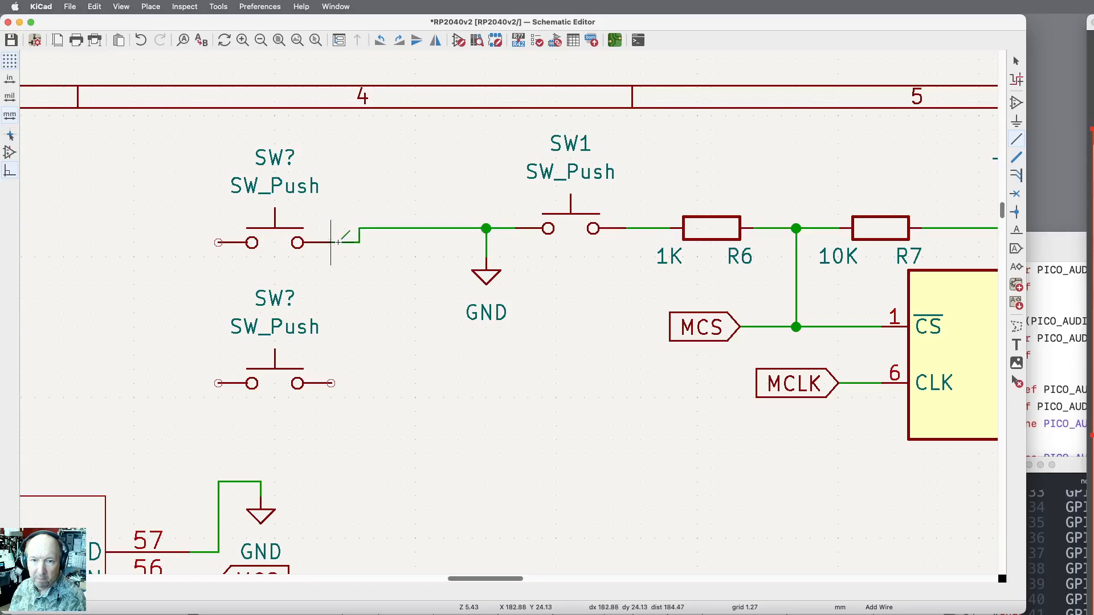
pyautogui.click(360, 239)
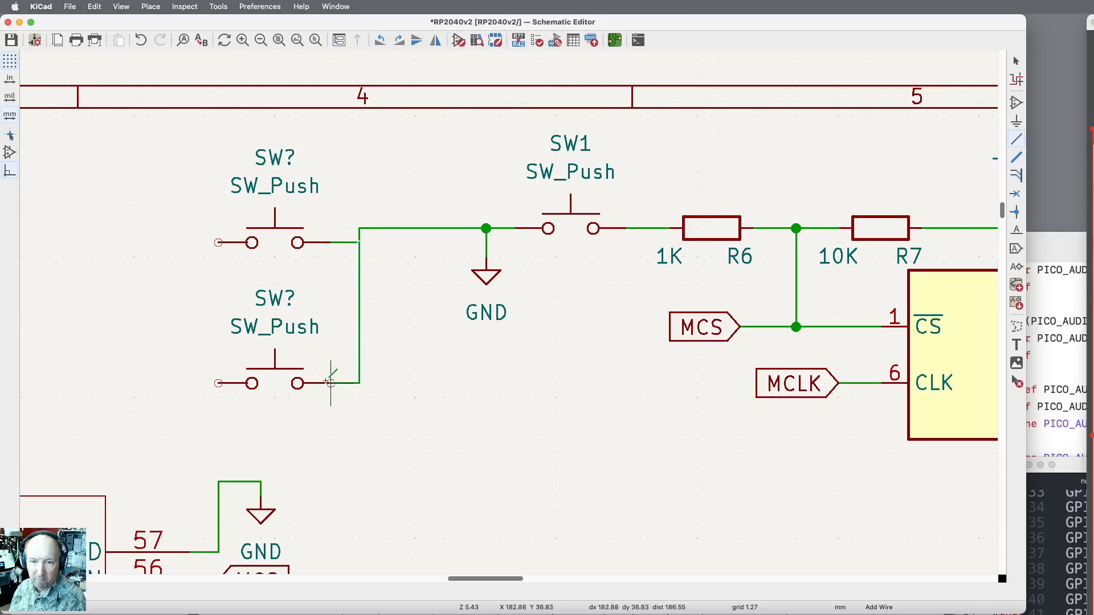
pyautogui.click(331, 383)
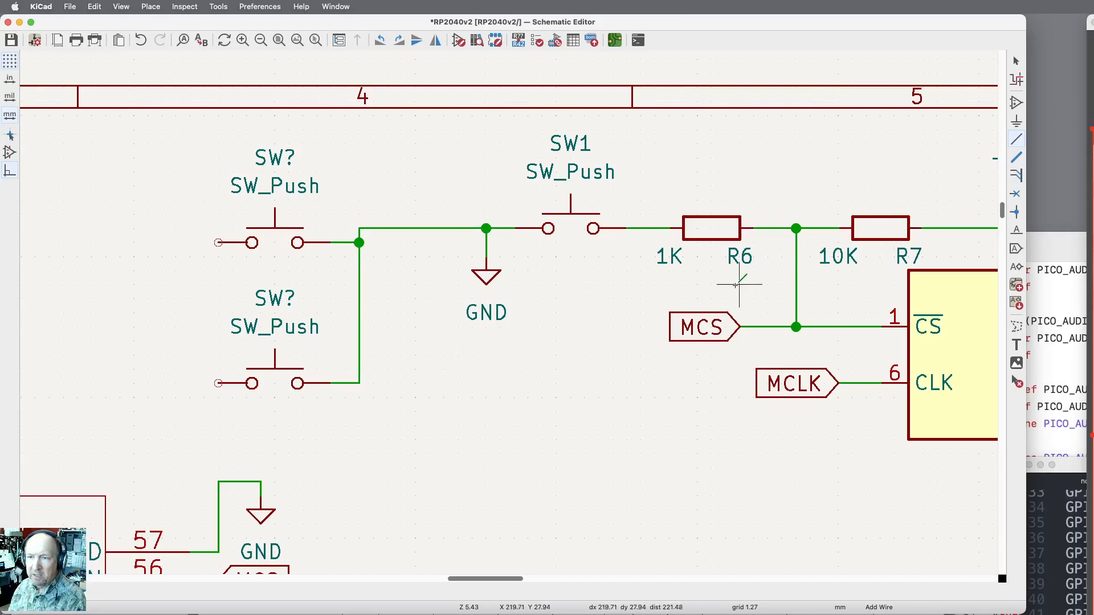
# Duplicate the 4.7K resistor R9 and place the copy just left of the upper new push button.
pyautogui.scroll(-6, 806, 171)
pyautogui.scroll(2, 806, 173)
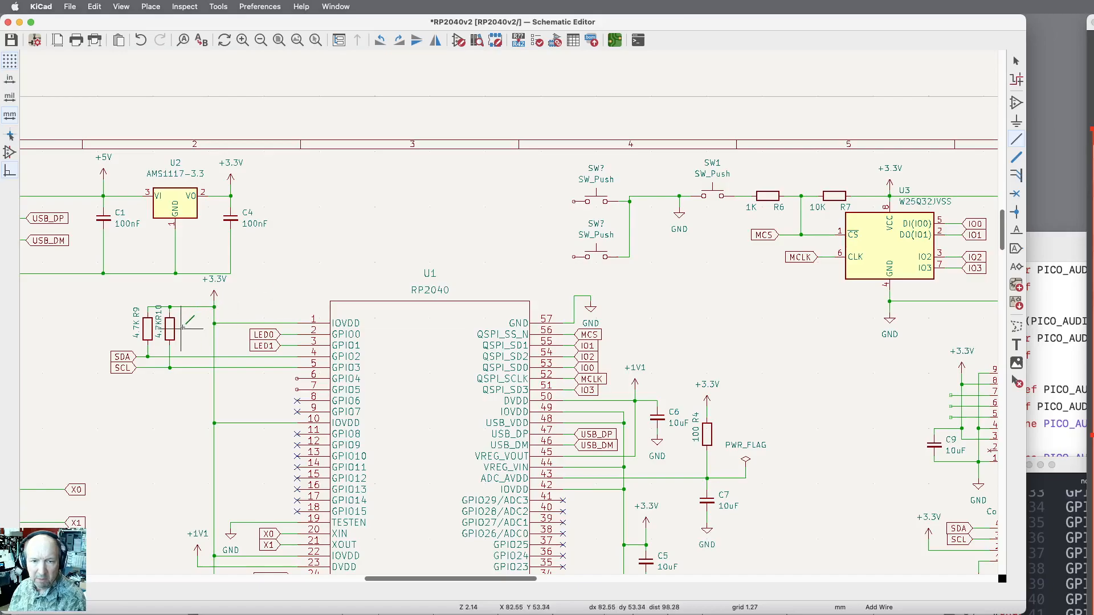
pyautogui.press('Escape')
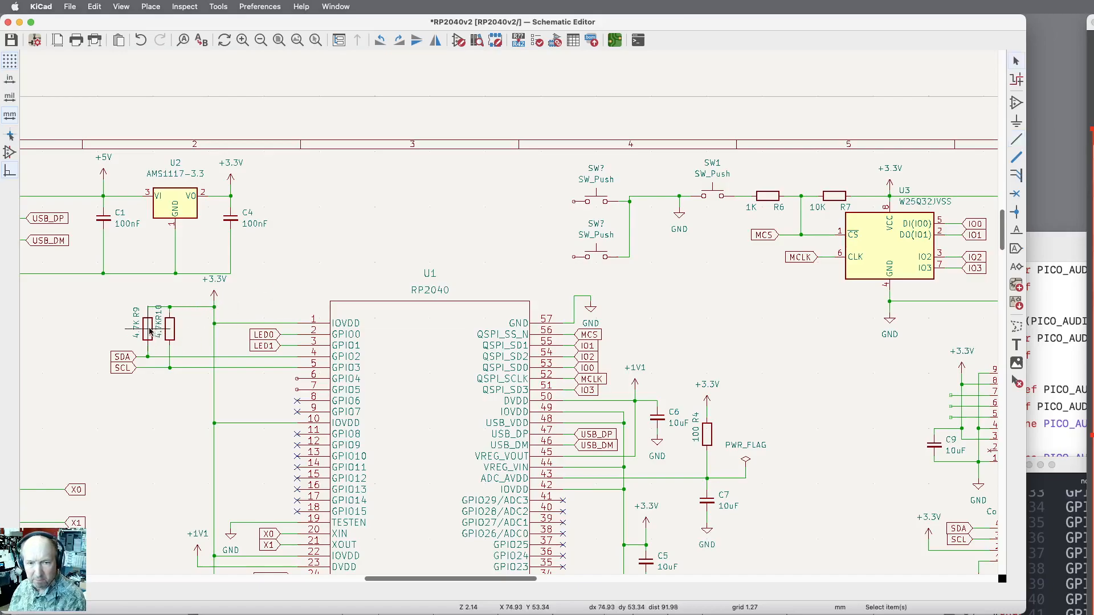
pyautogui.click(149, 329)
pyautogui.hotkey('ctrl', 'd')
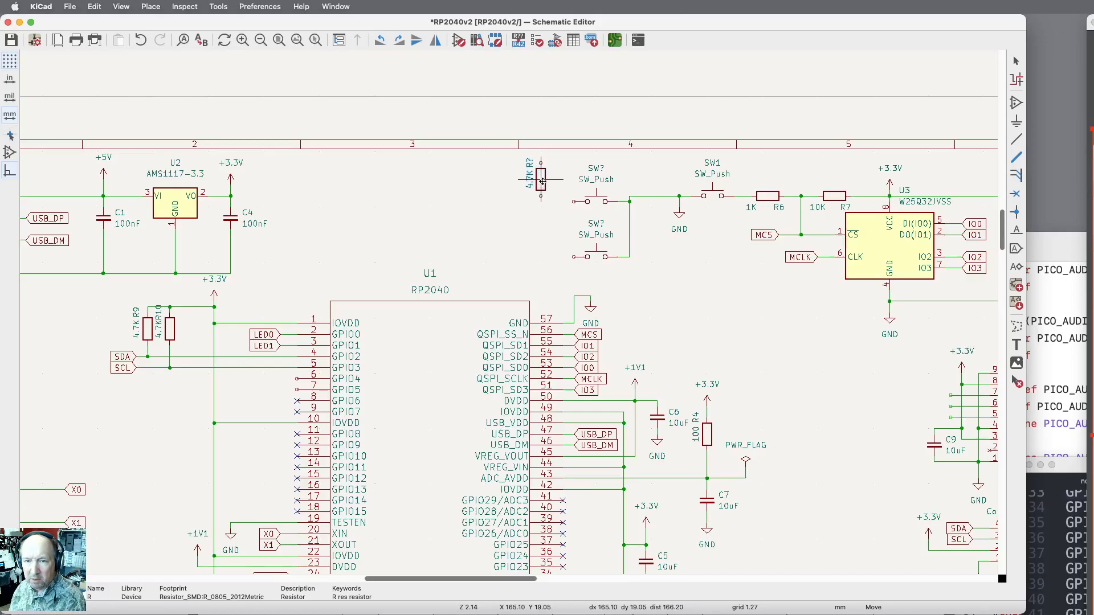
pyautogui.click(542, 181)
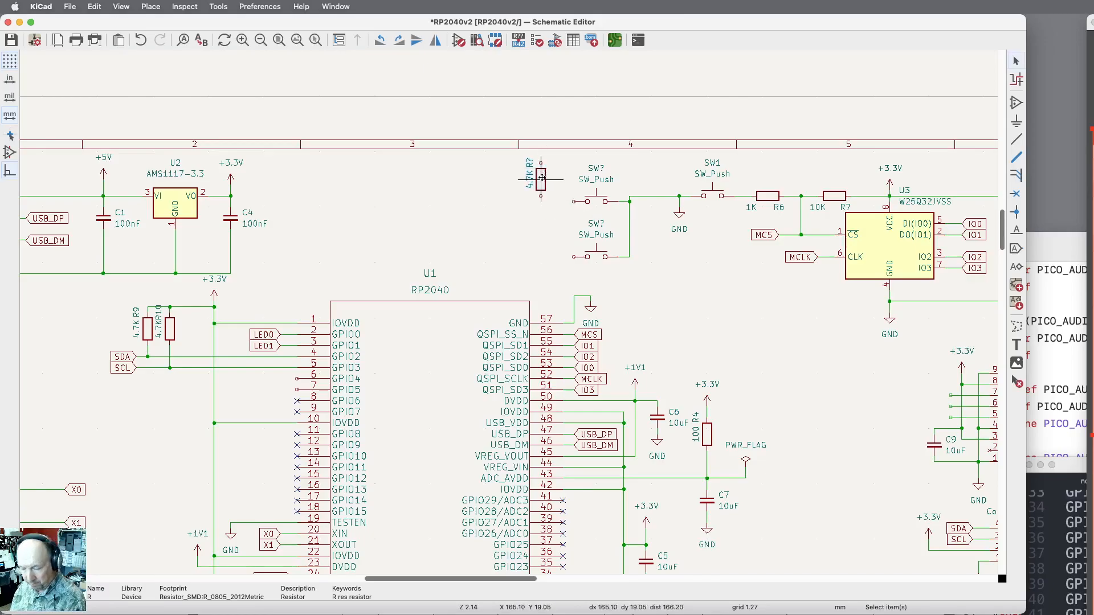
# Duplicate the new 4.7K resistor and place the copy directly below it, beside the lower new push button.
pyautogui.scroll(5, 541, 180)
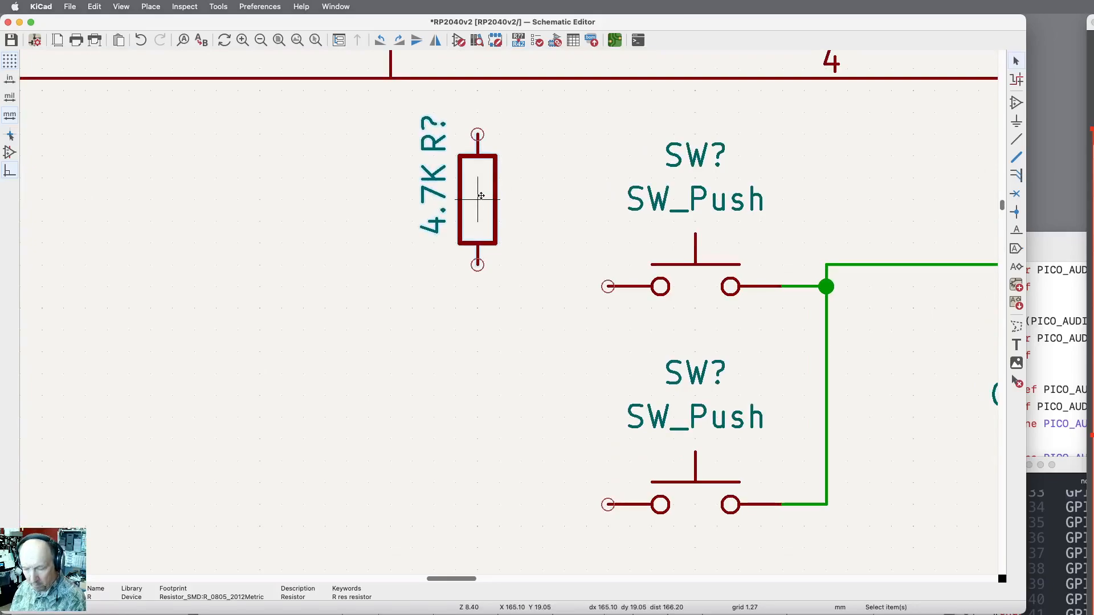
pyautogui.press('super+d')
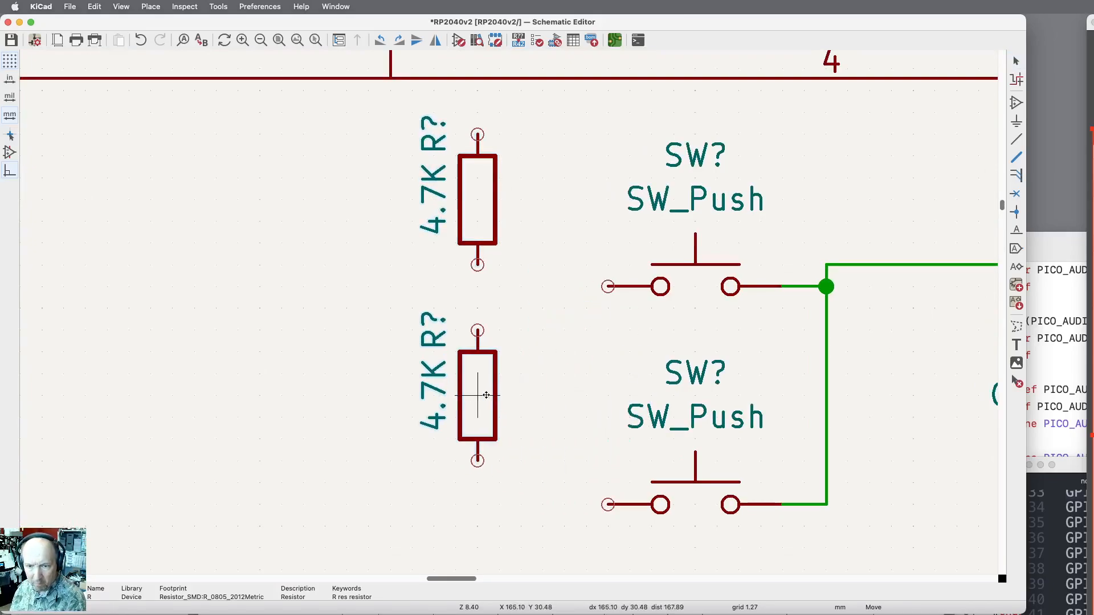
pyautogui.click(486, 395)
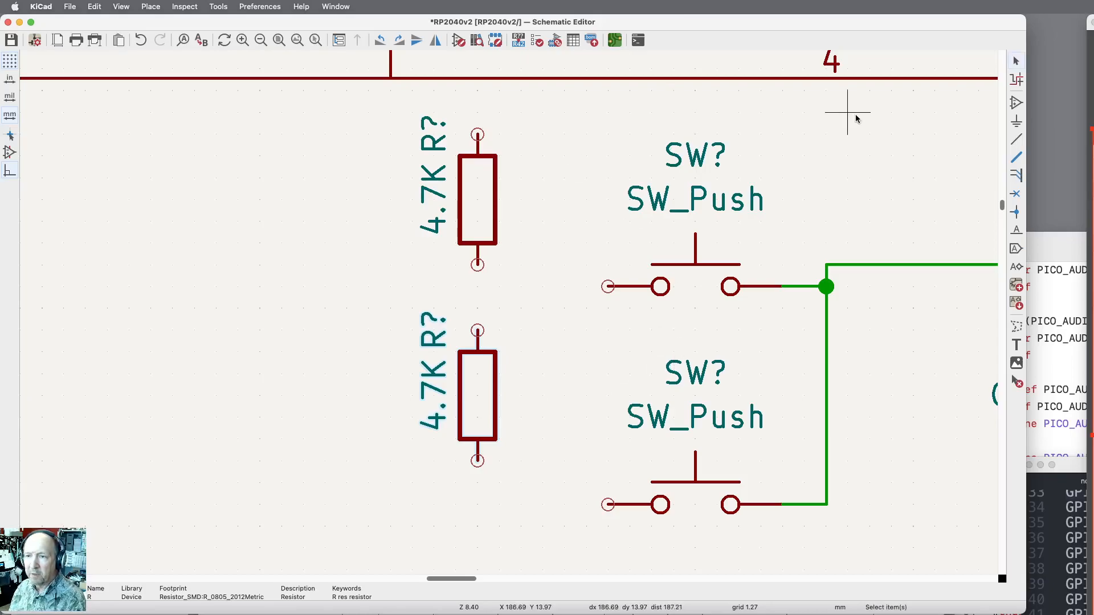
# Duplicate the +3.3V power symbol above C4 and place the copy to the left of the upper new 4.7K resistor.
pyautogui.scroll(-5, 621, 206)
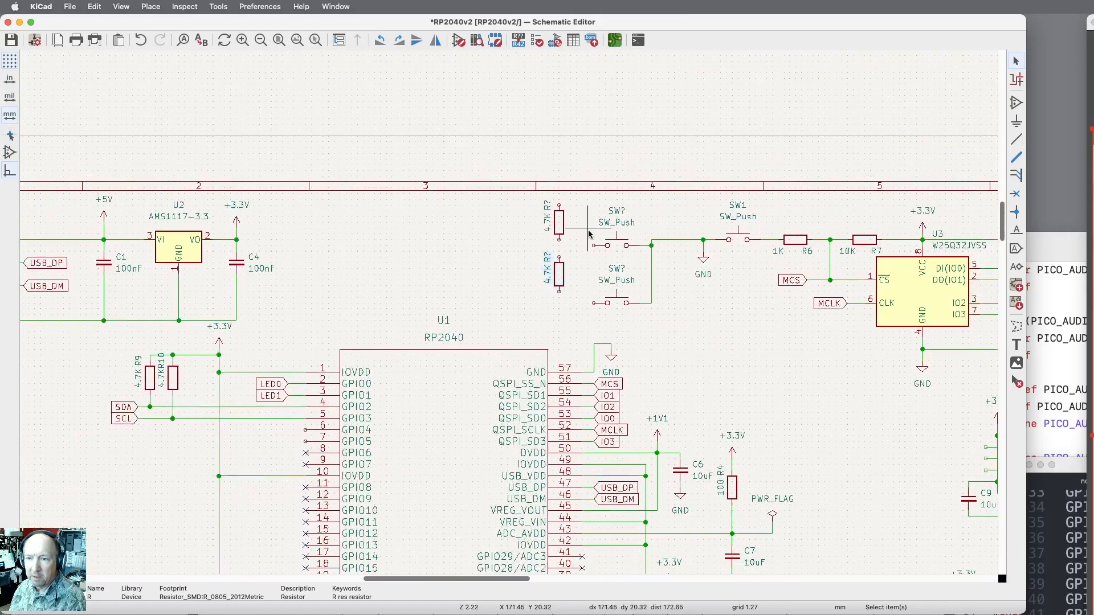
pyautogui.click(421, 224)
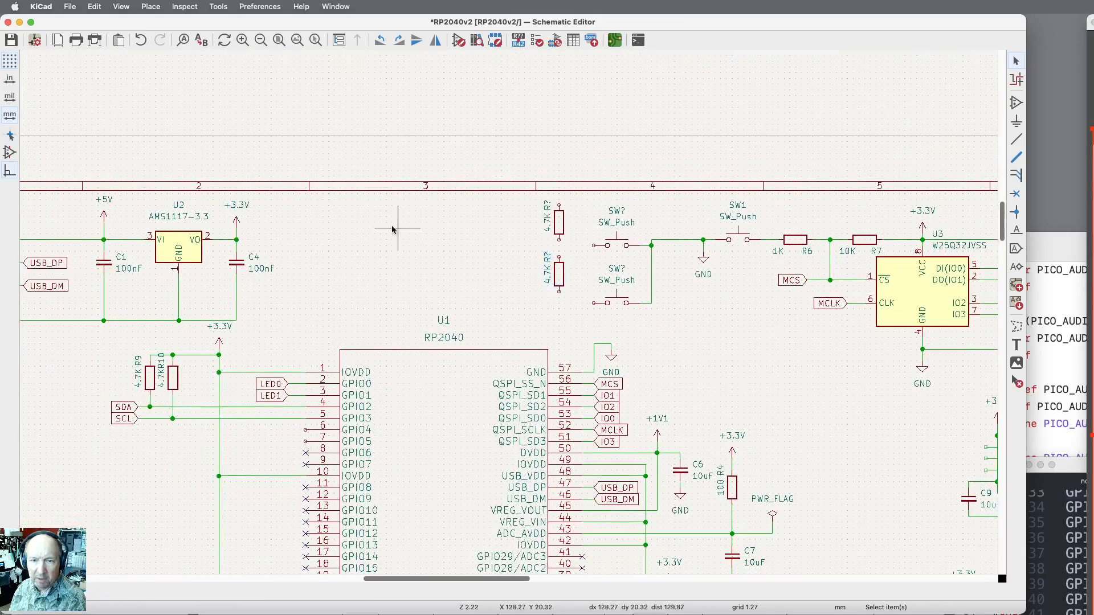
pyautogui.click(238, 220)
pyautogui.press('super+d')
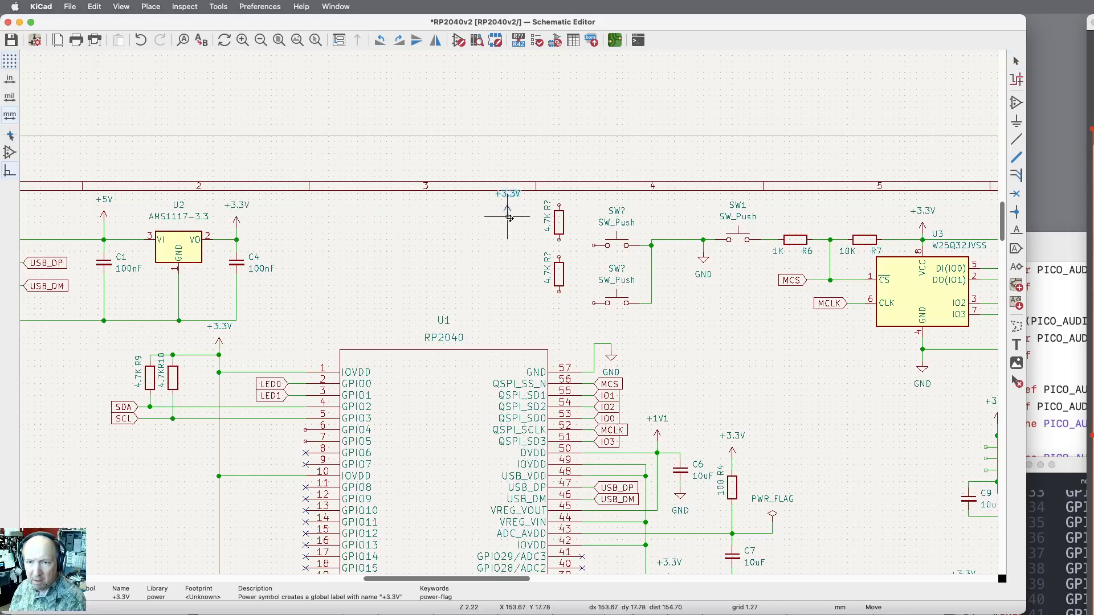
pyautogui.click(509, 217)
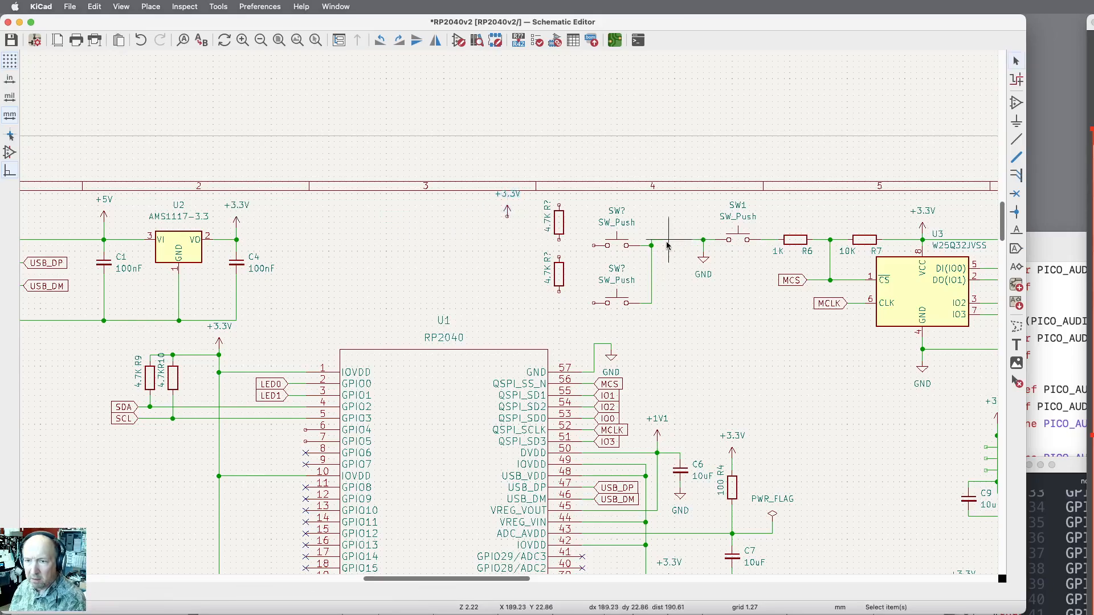
# Wire the upper new push button's left pin to its resistor's lower pin, and extend the wire left past the resistor as an open stub.
pyautogui.scroll(4, 556, 255)
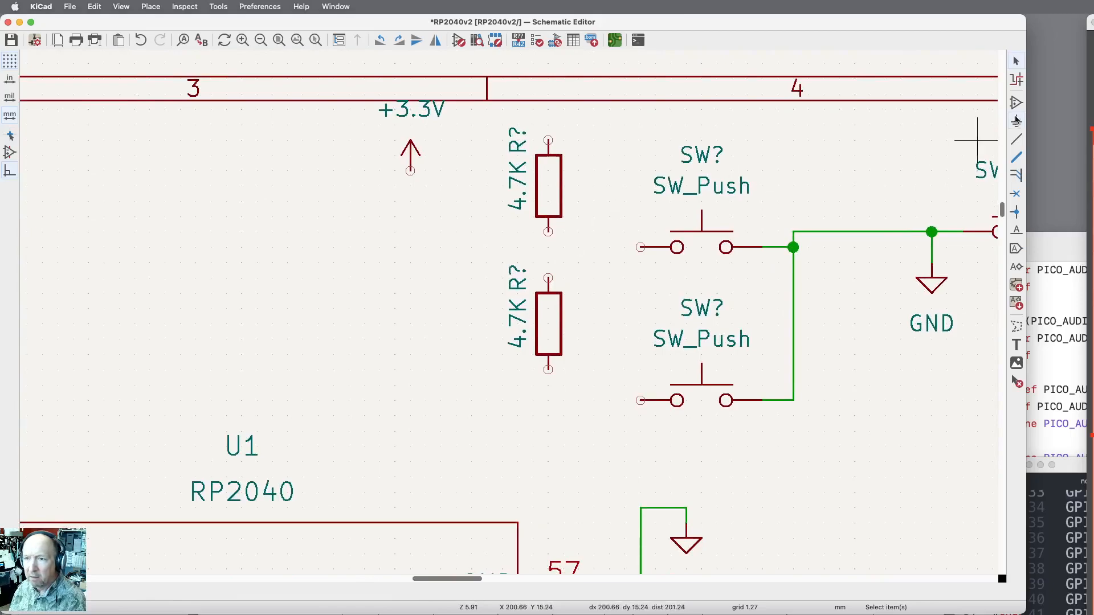
pyautogui.click(1017, 138)
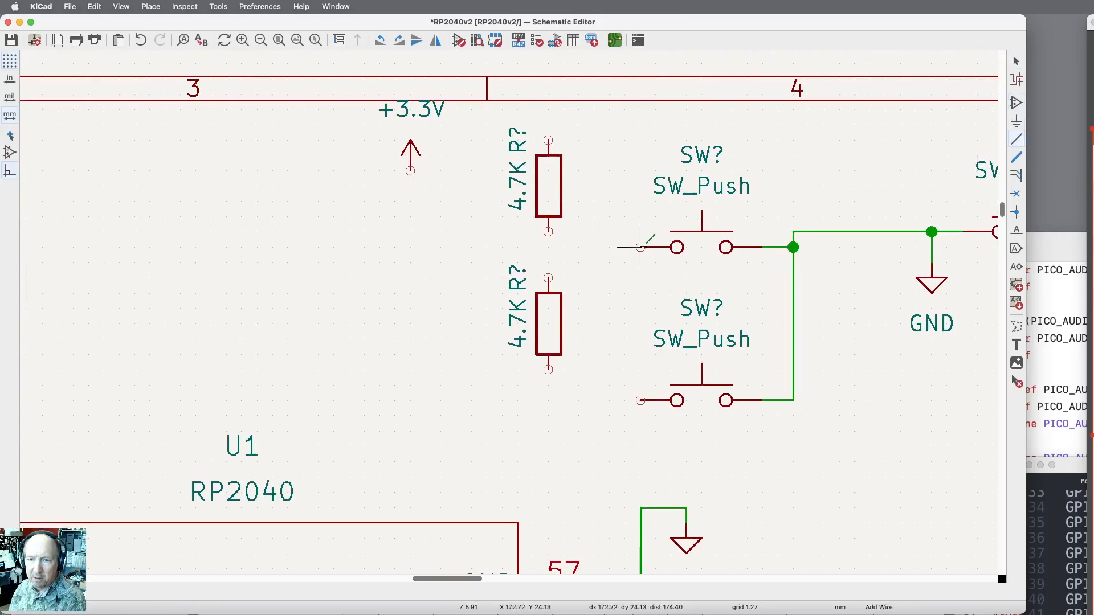
pyautogui.click(641, 247)
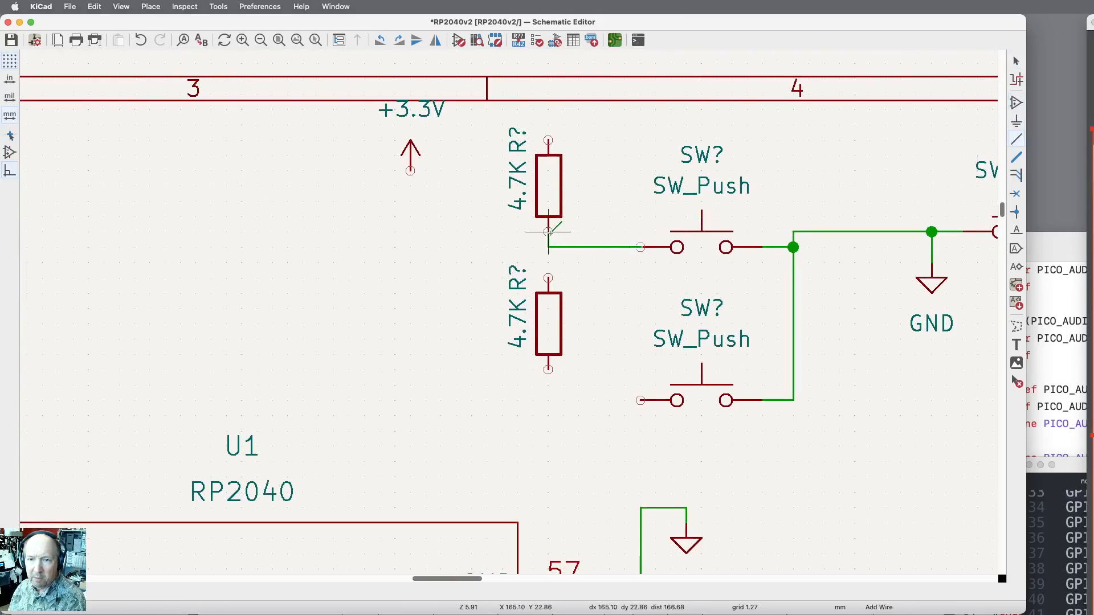
pyautogui.click(548, 231)
pyautogui.click(549, 247)
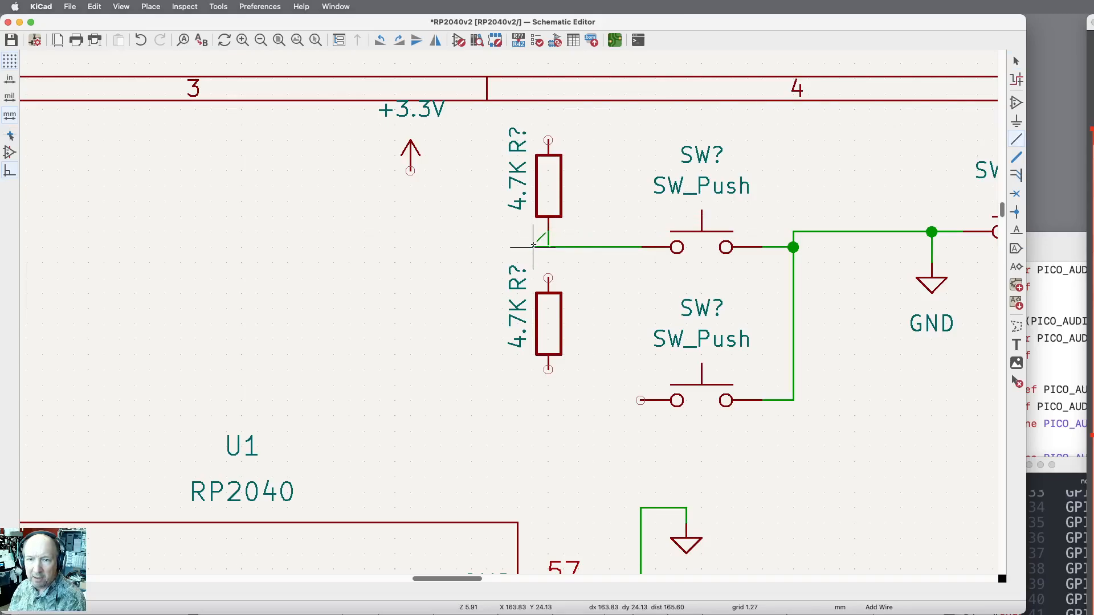
pyautogui.doubleClick(472, 247)
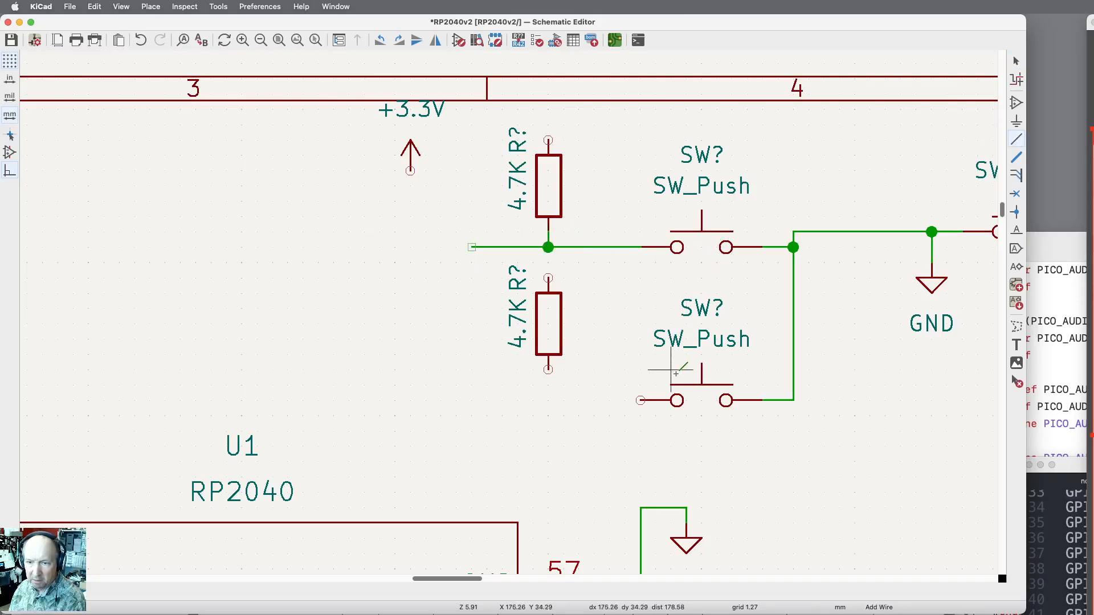
# Wire the lower push button's left side to the lower resistor's bottom pin and extend an open stub to the left, matching the upper one.
pyautogui.click(677, 401)
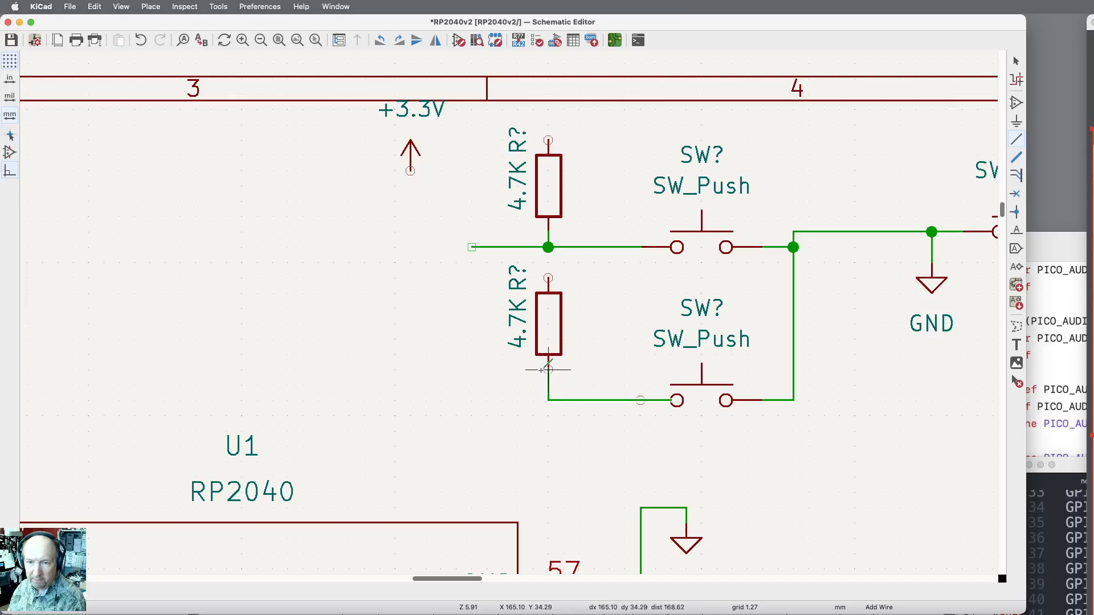
pyautogui.click(548, 369)
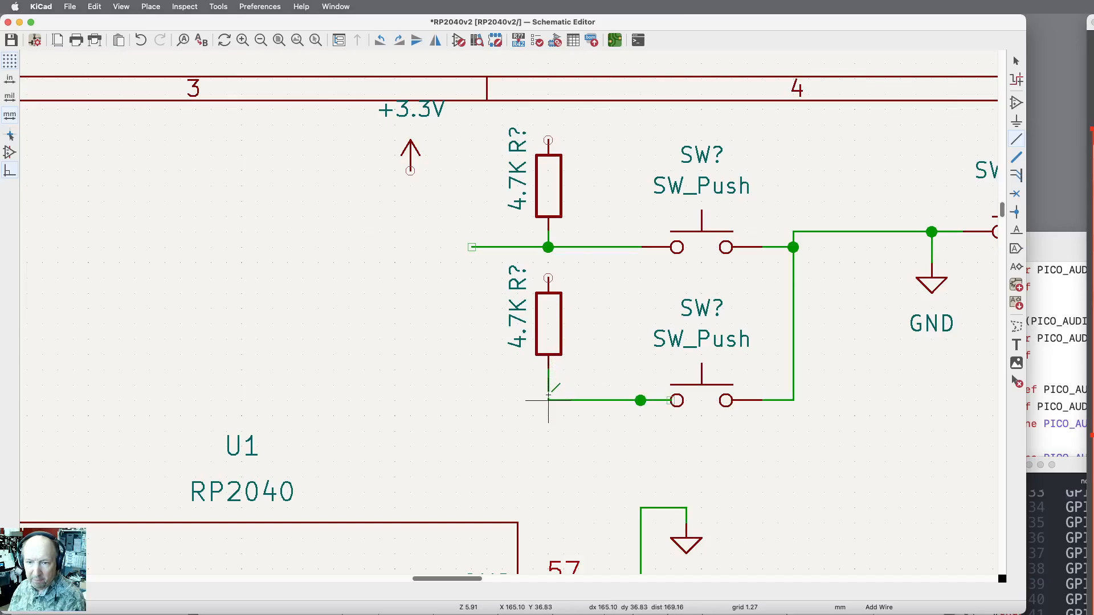
pyautogui.click(548, 401)
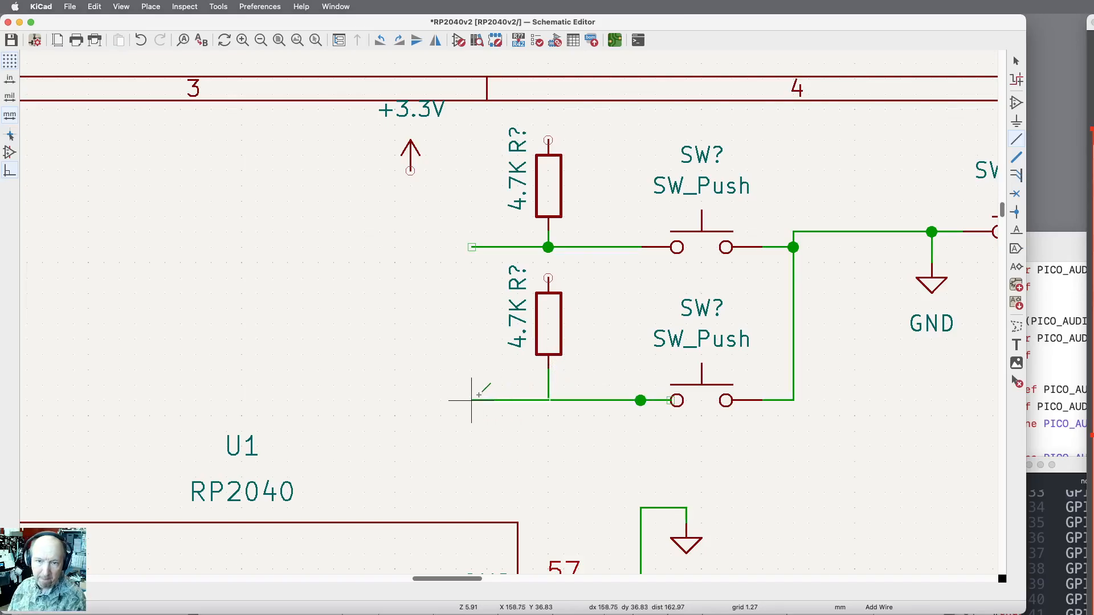
pyautogui.doubleClick(472, 401)
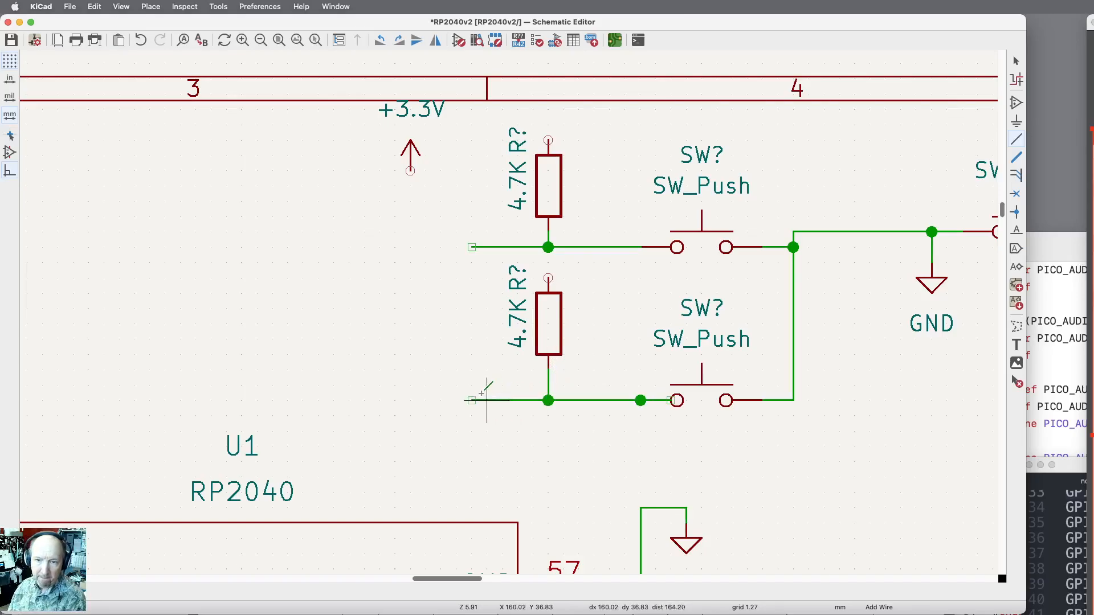
pyautogui.click(549, 278)
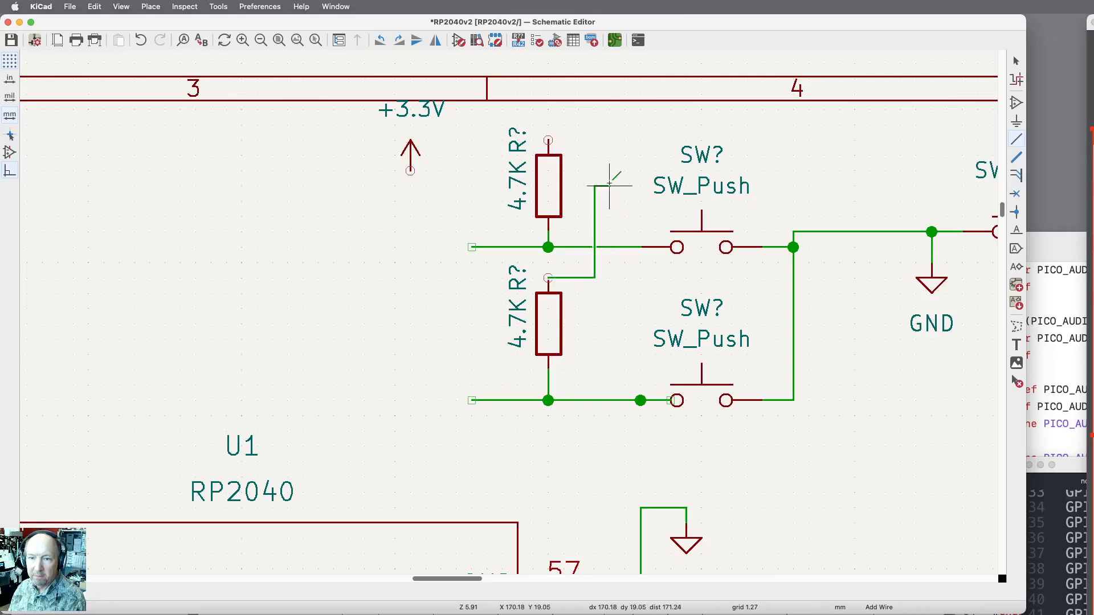
pyautogui.click(594, 124)
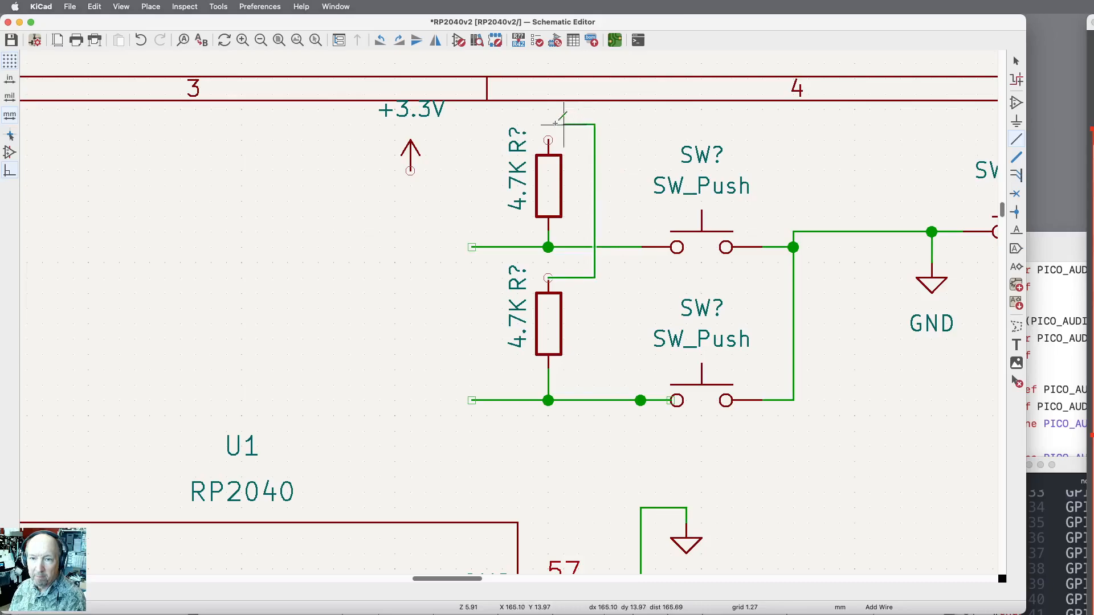
pyautogui.click(456, 125)
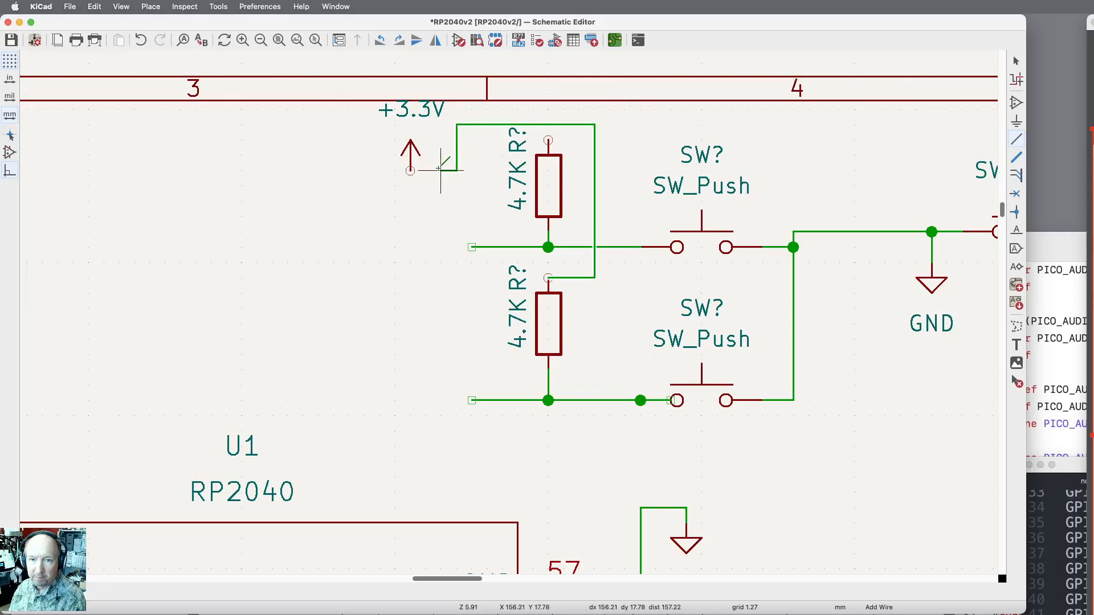
pyautogui.press('Escape')
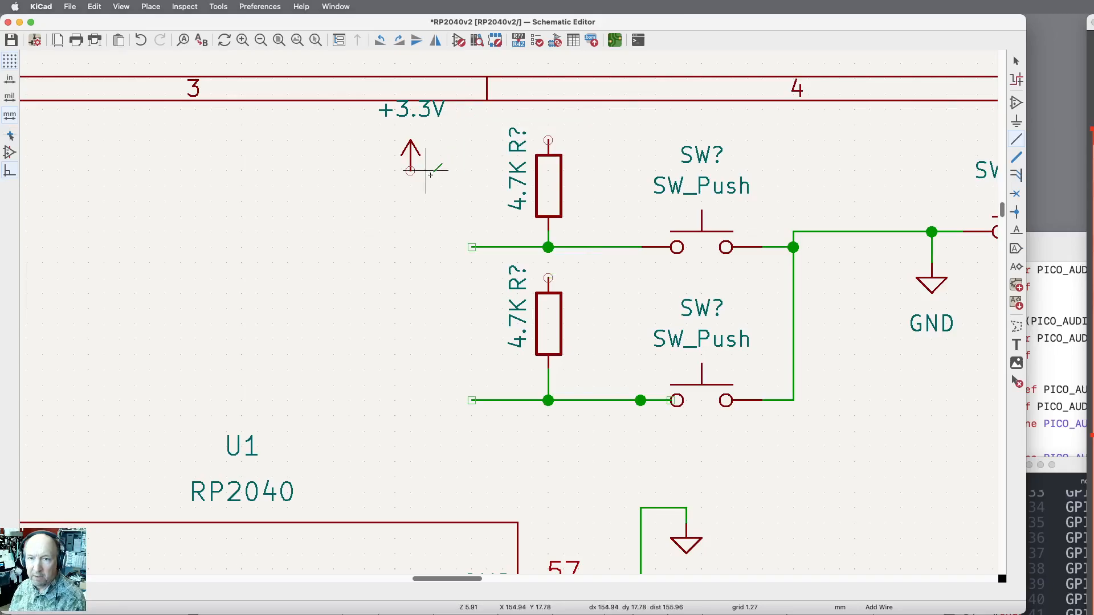
# Wire the top pins of the two new 4.7K resistors together, routing around the right side of the upper resistor.
pyautogui.click(549, 278)
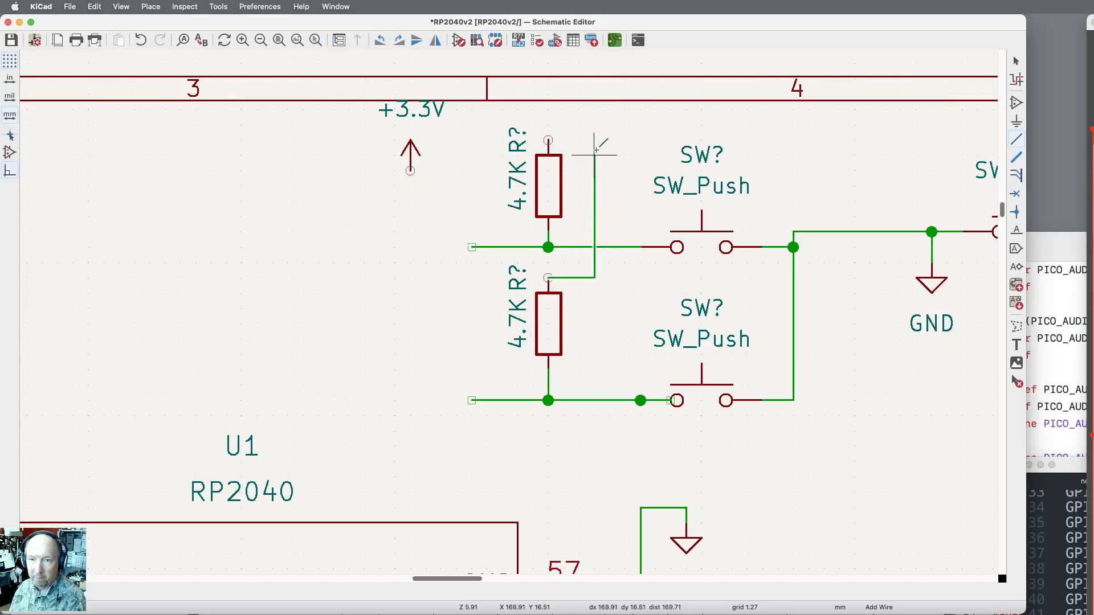
pyautogui.click(594, 124)
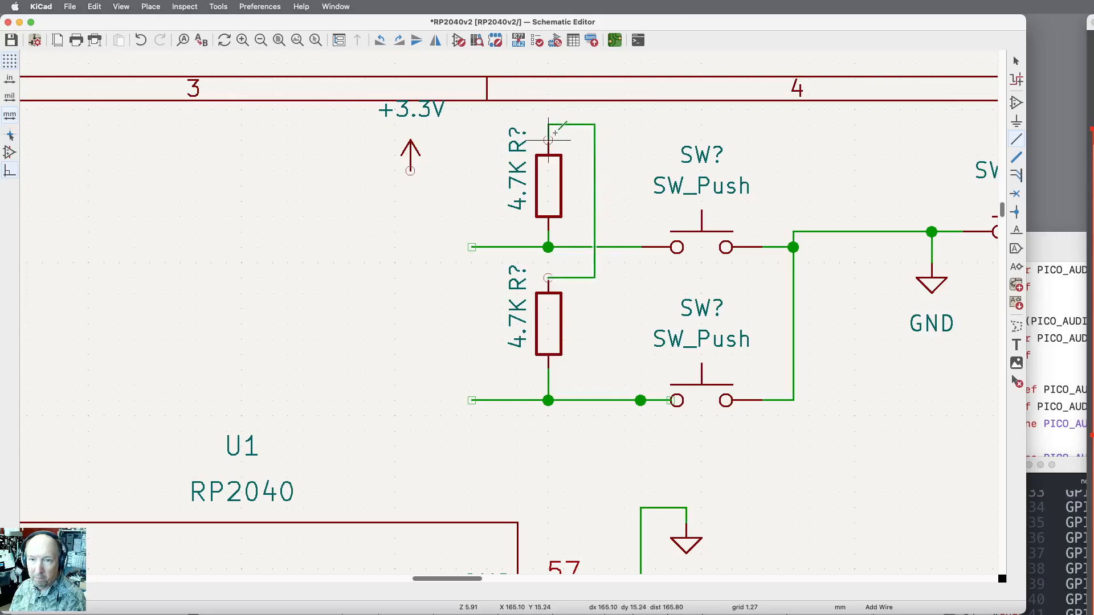
pyautogui.click(548, 139)
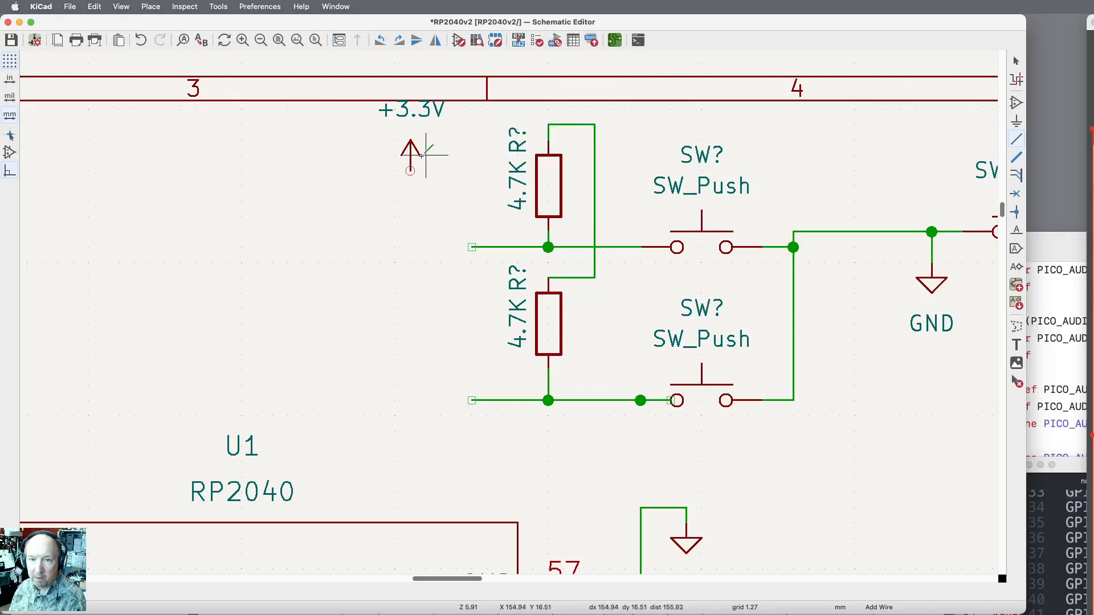
pyautogui.press('Escape')
# Move the +3.3V symbol between the upper resistor and push button, and wire it to the vertical wire joining the resistors' top pins.
pyautogui.press('m')
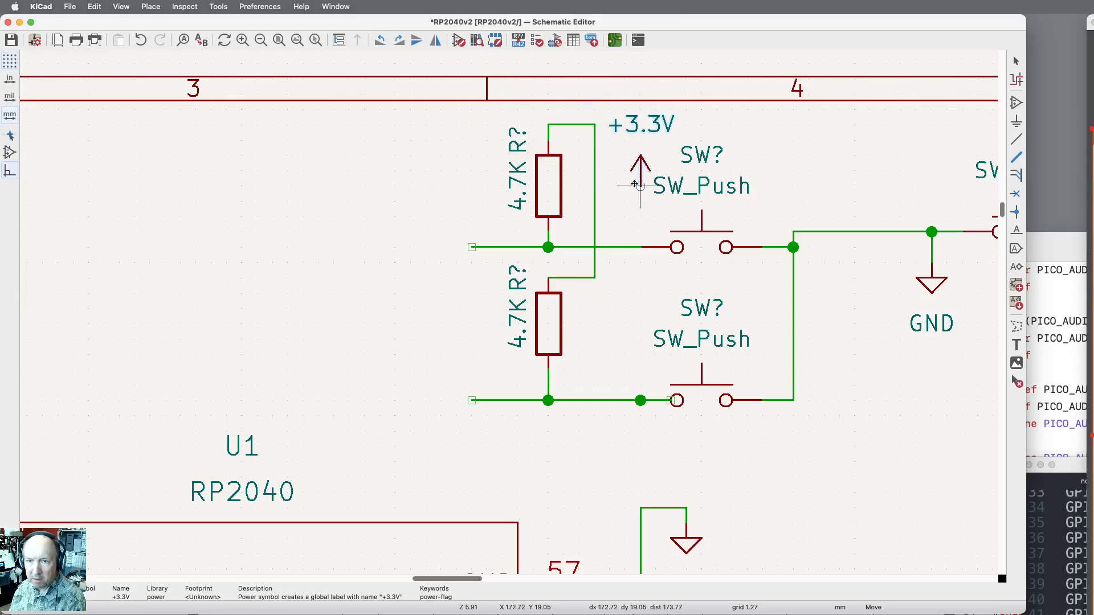
pyautogui.click(638, 186)
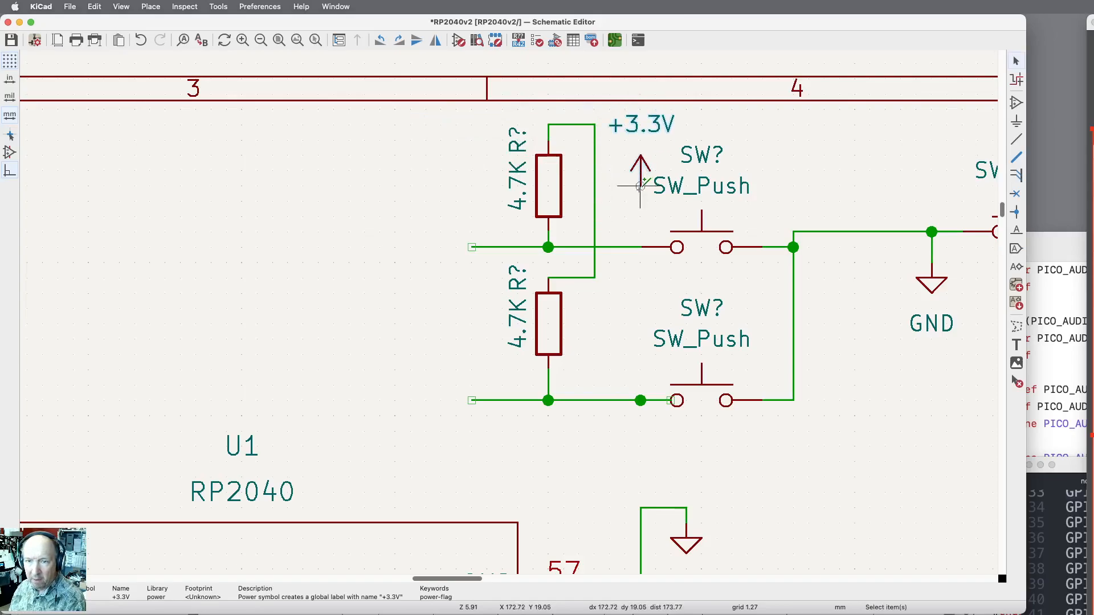
pyautogui.press('w')
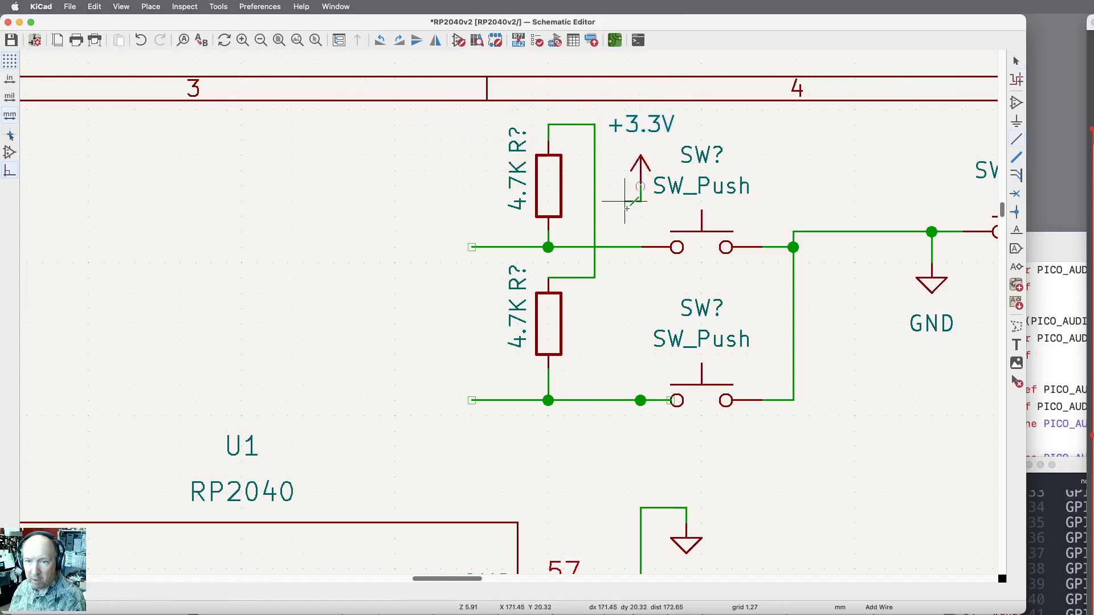
pyautogui.click(594, 216)
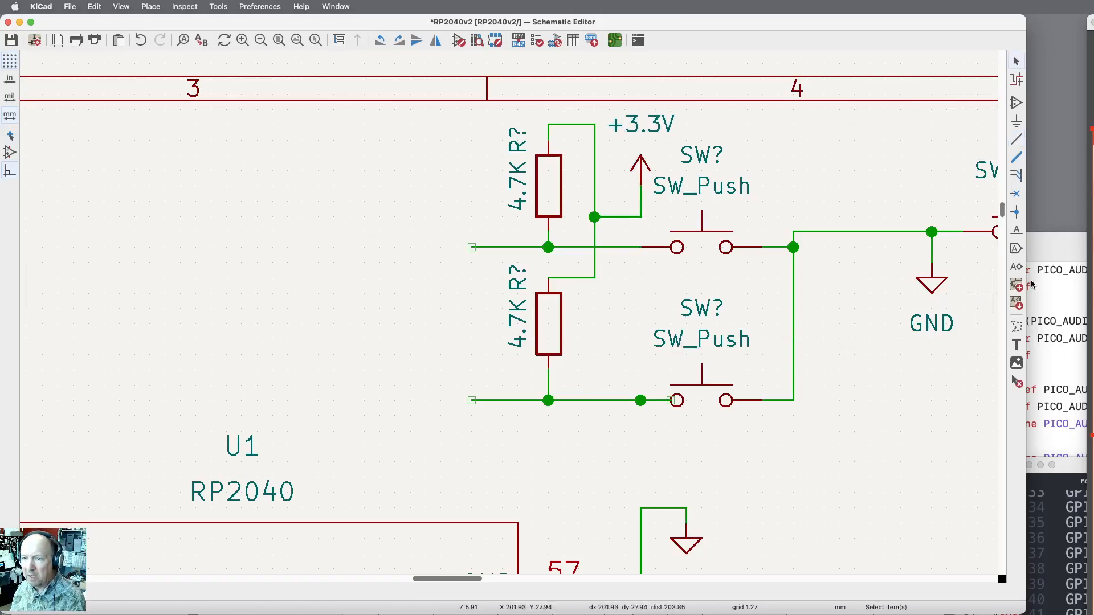
# Add a global label BUTTON1, mirrored to point right, and place it just left of the upper push button's open wire end.
pyautogui.click(1018, 251)
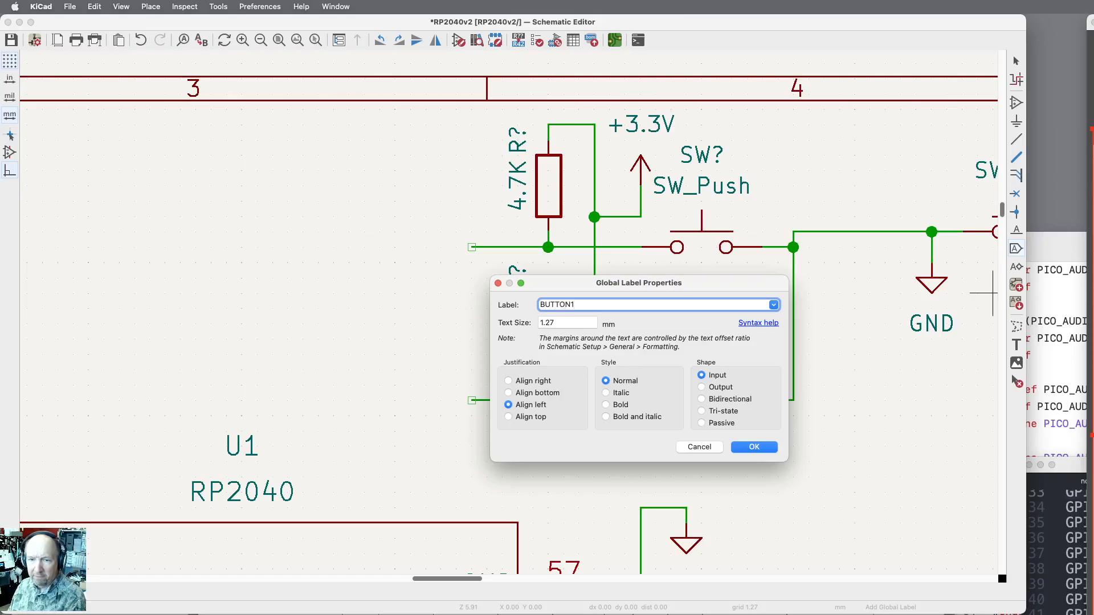
pyautogui.press('Return')
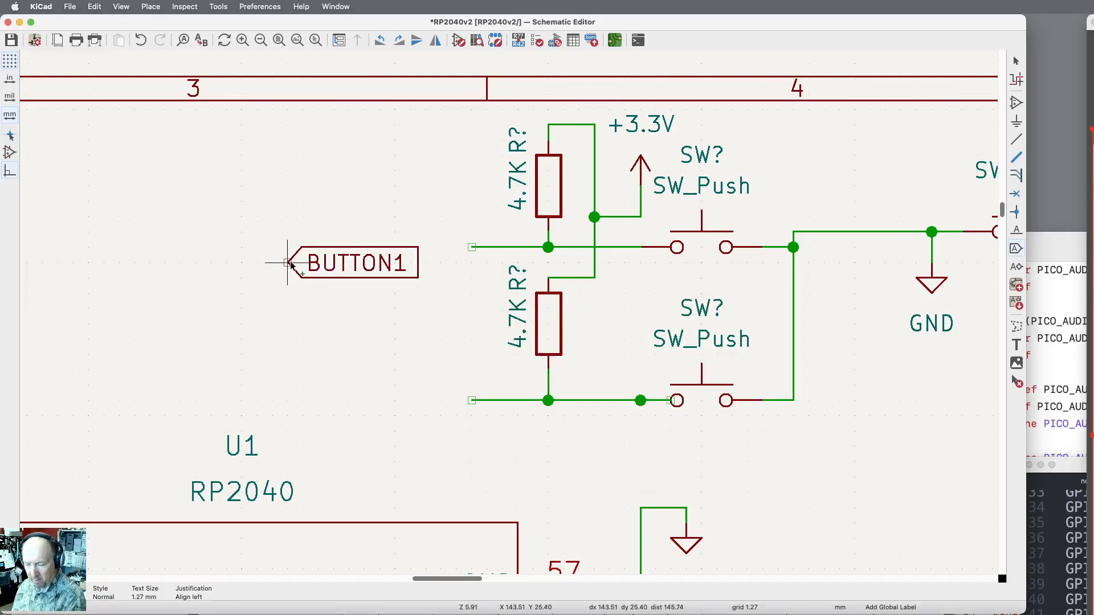
pyautogui.press('x')
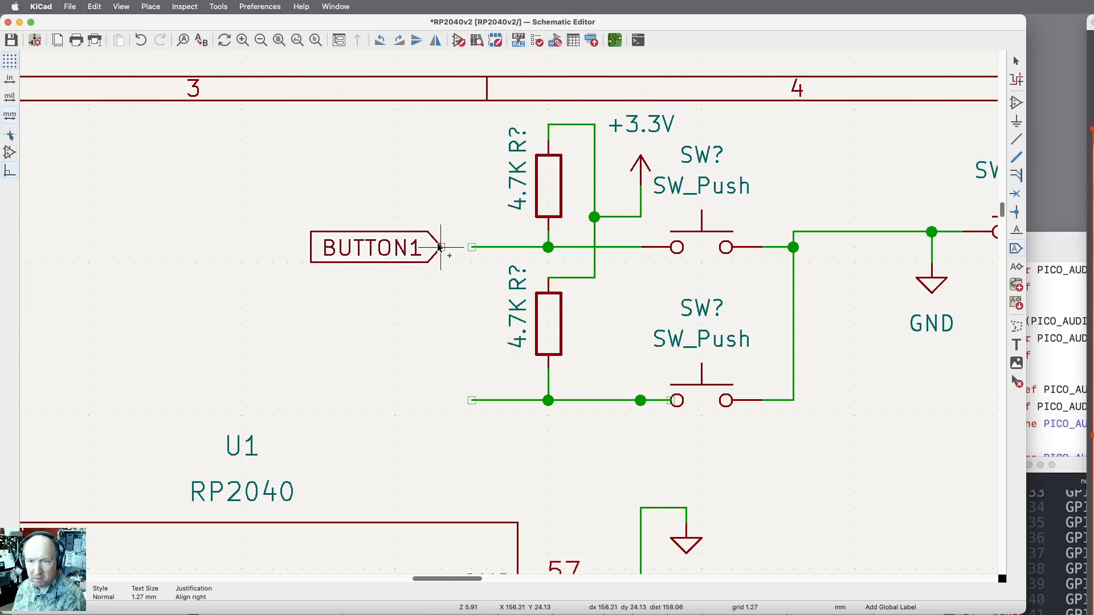
pyautogui.click(441, 247)
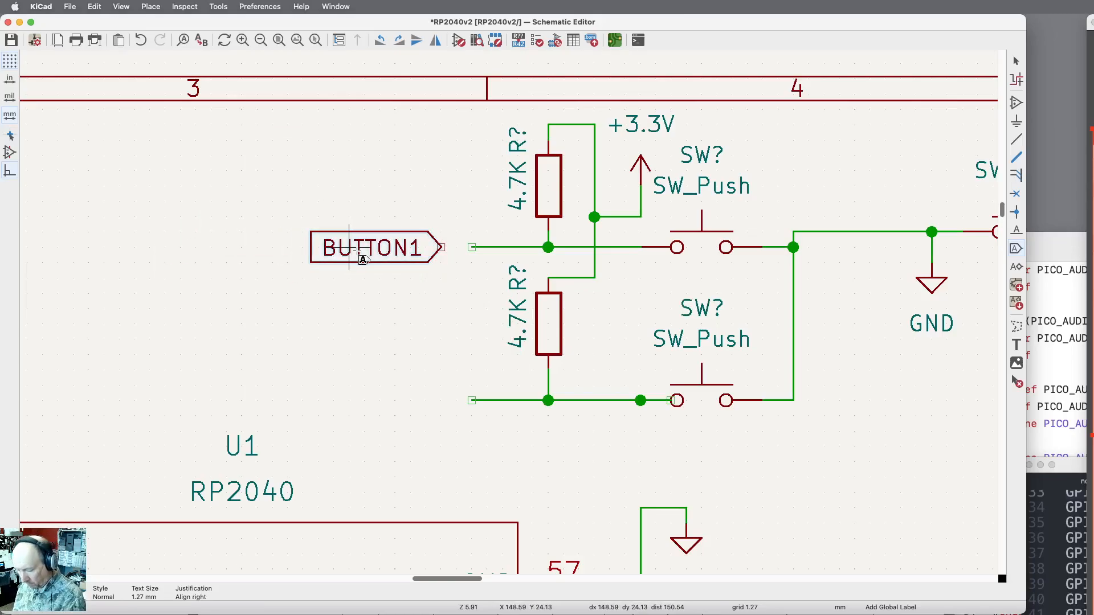
# Duplicate the BUTTON1 global label beside the lower push button's open wire end and rename the copy BUTTON2.
pyautogui.press('super+d')
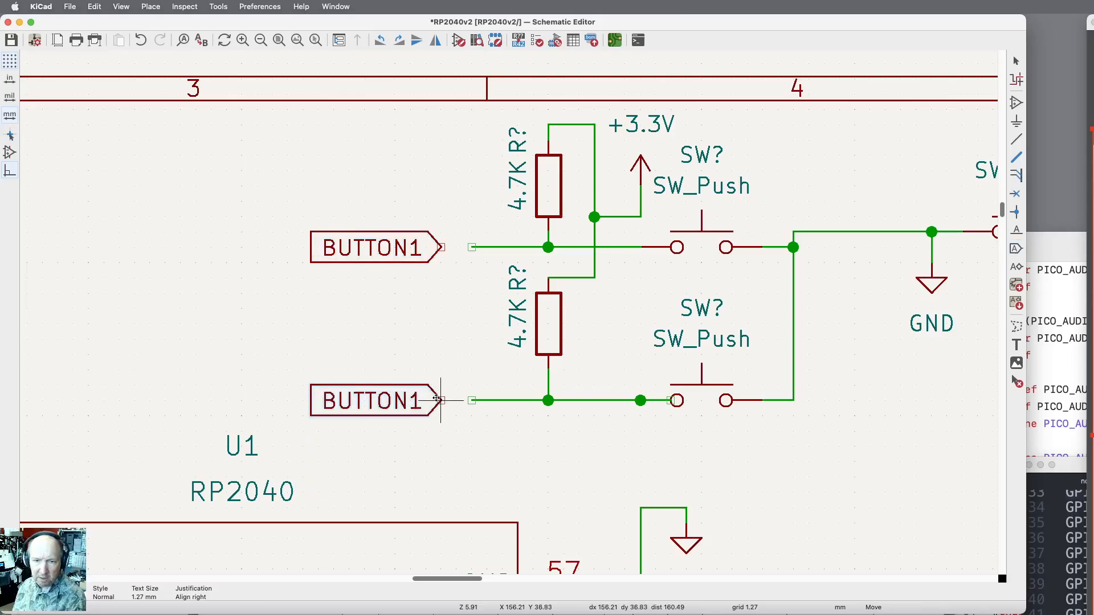
pyautogui.click(438, 400)
pyautogui.press('super+l')
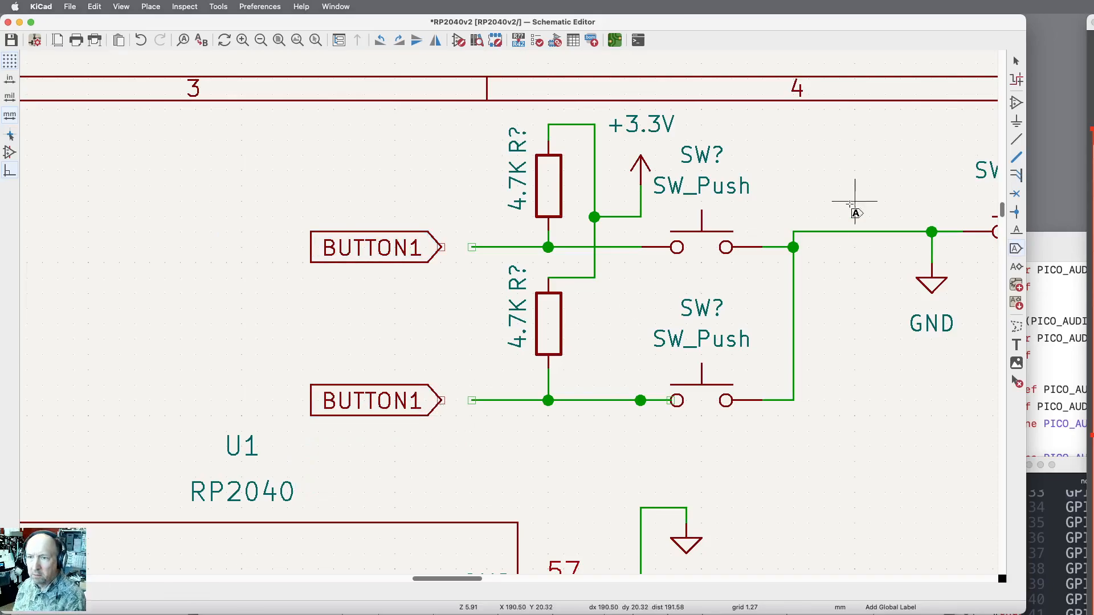
pyautogui.click(405, 396)
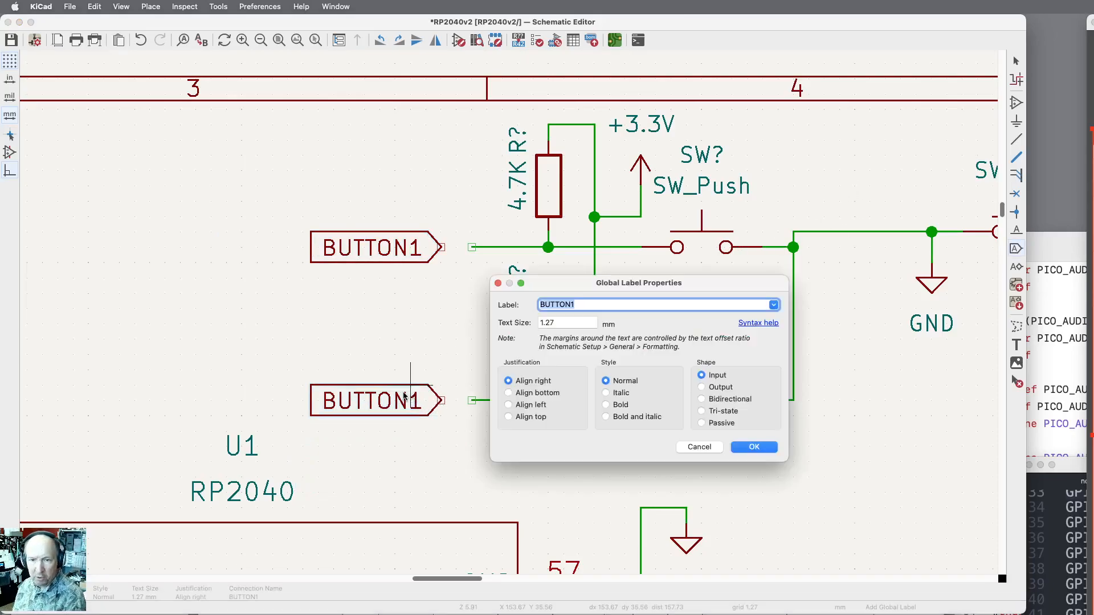
pyautogui.press('Right')
pyautogui.press('BackSpace')
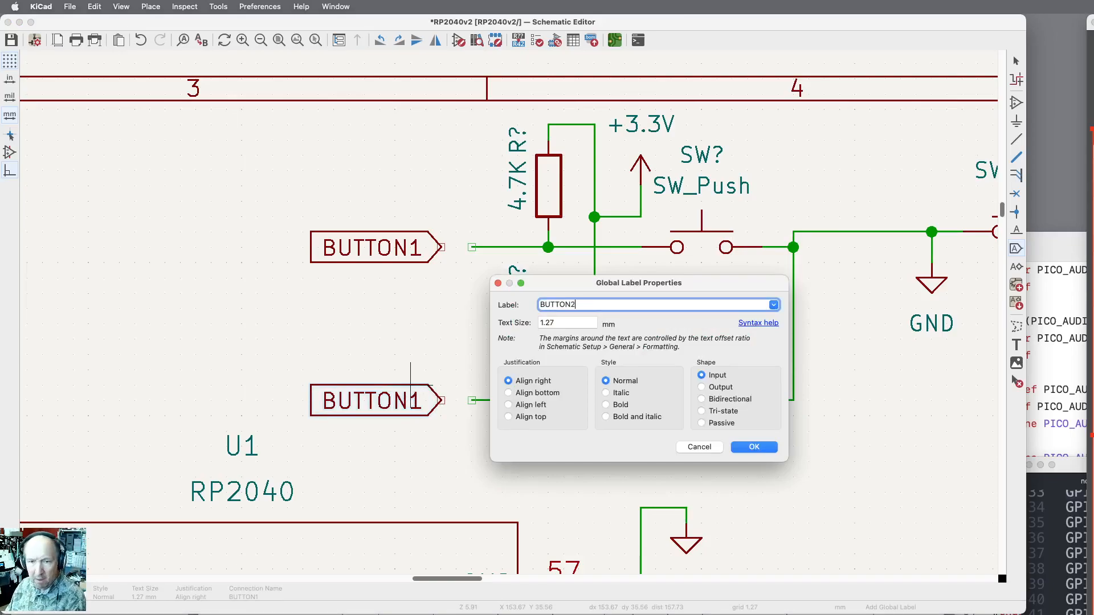
pyautogui.press('Return')
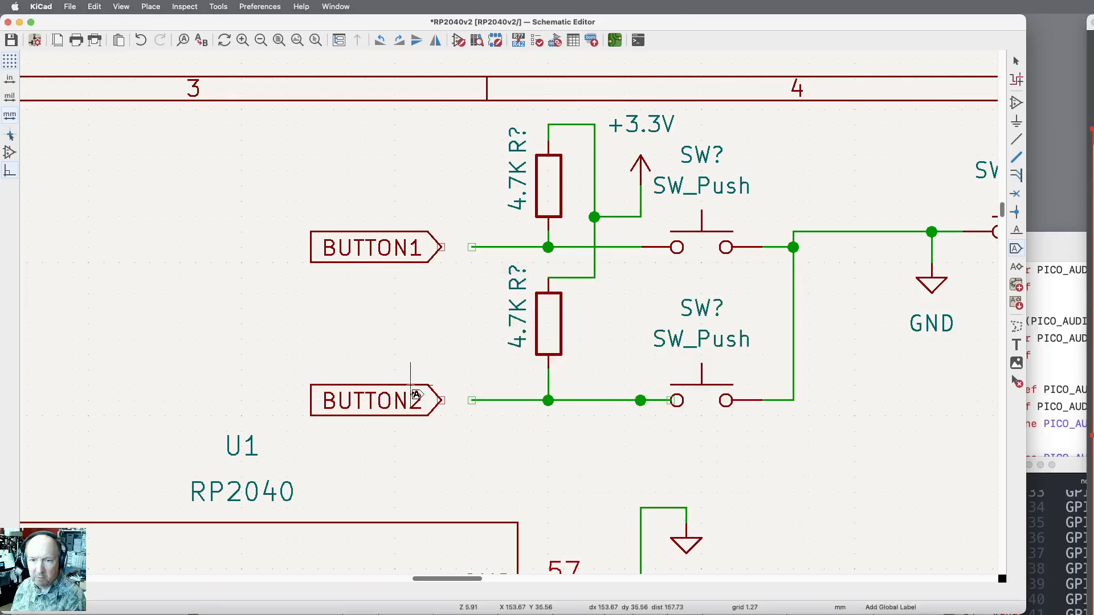
# Wire the BUTTON1 and BUTTON2 labels to the open wire ends of the upper and lower push buttons.
pyautogui.click(1015, 138)
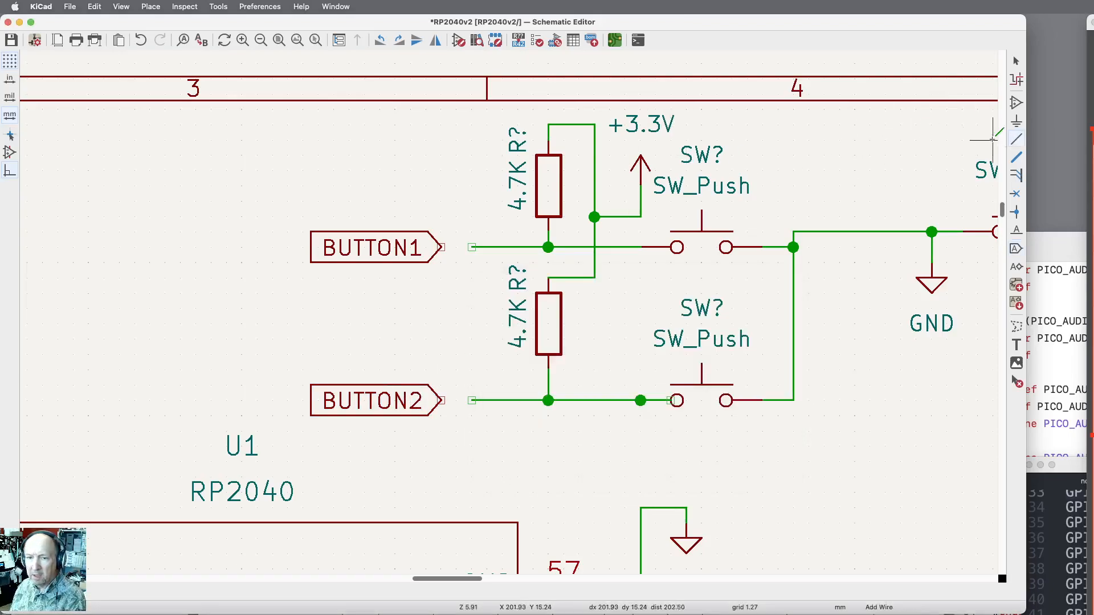
pyautogui.click(441, 247)
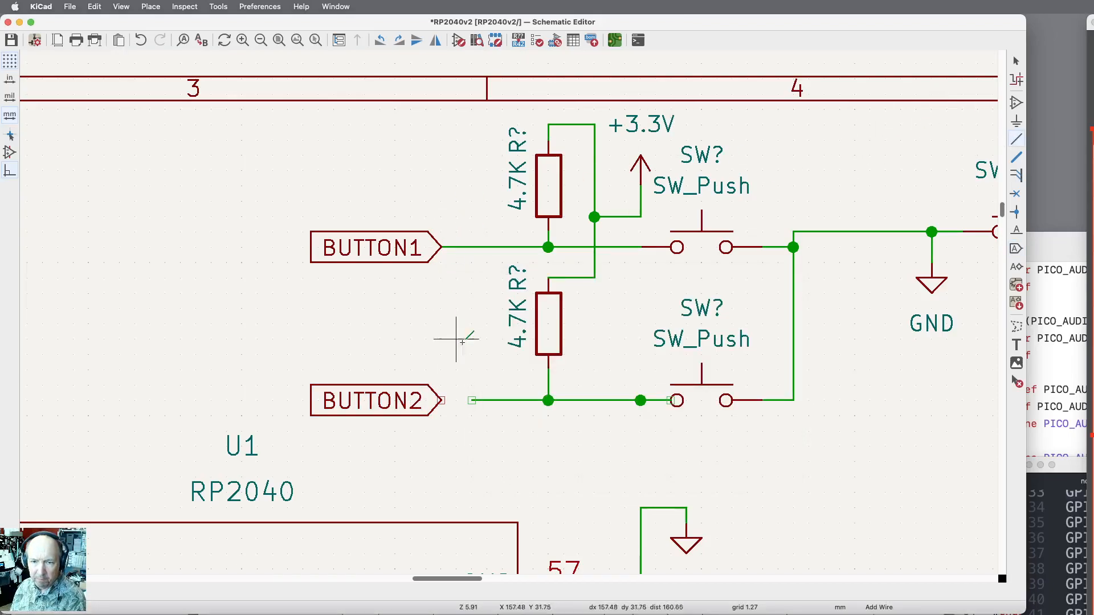
pyautogui.click(441, 401)
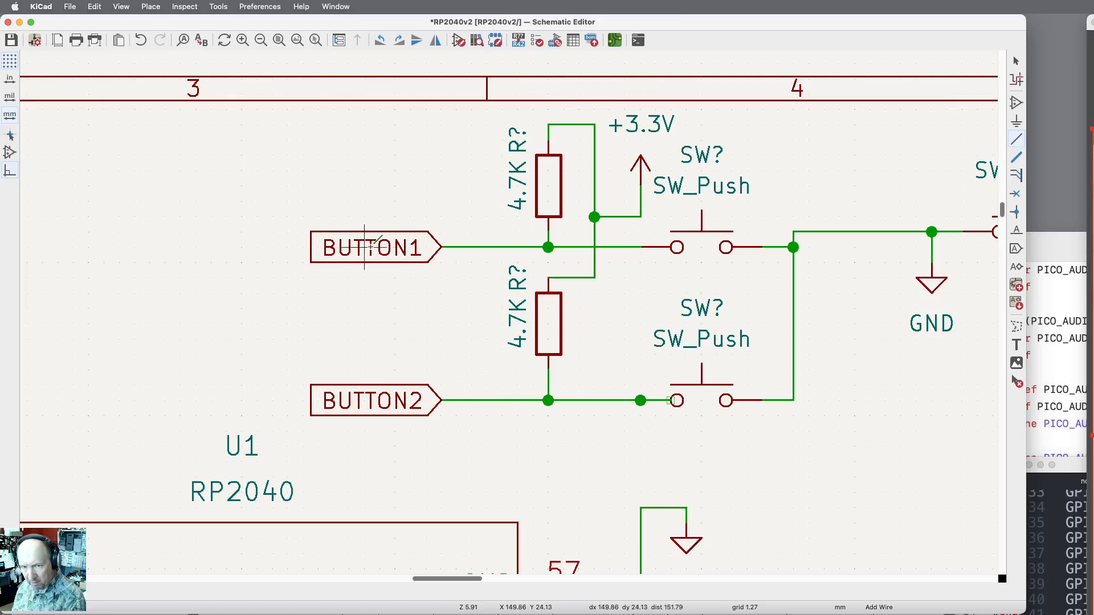
pyautogui.press('Escape')
# Duplicate the BUTTON1 global label and place the copy just left of the RP2040's GPIO4 pin.
pyautogui.press('super+d')
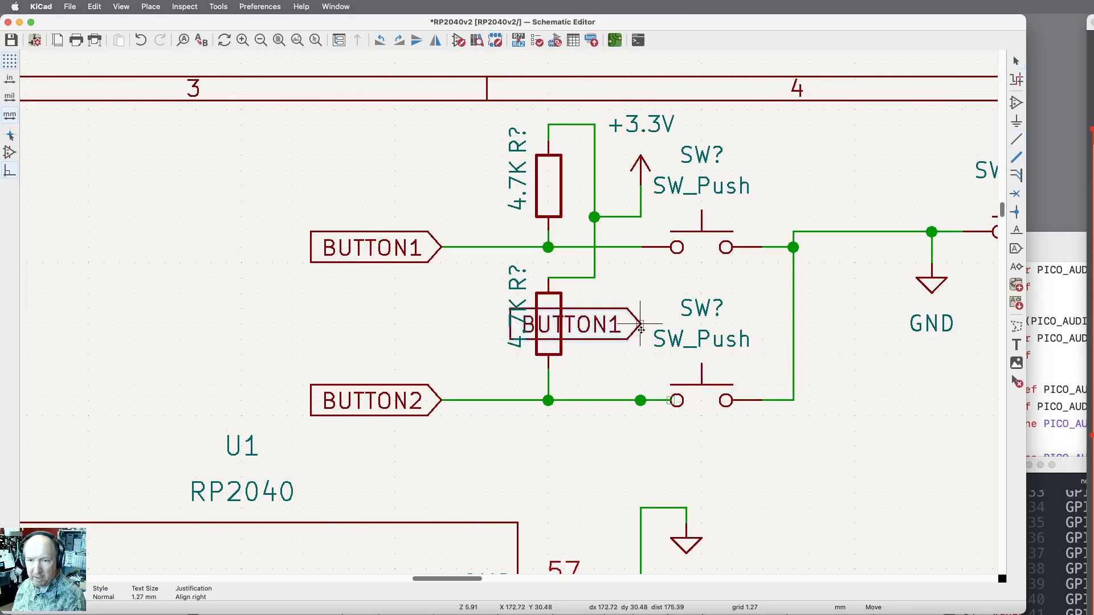
pyautogui.scroll(-5, 775, 292)
pyautogui.scroll(5, 623, 396)
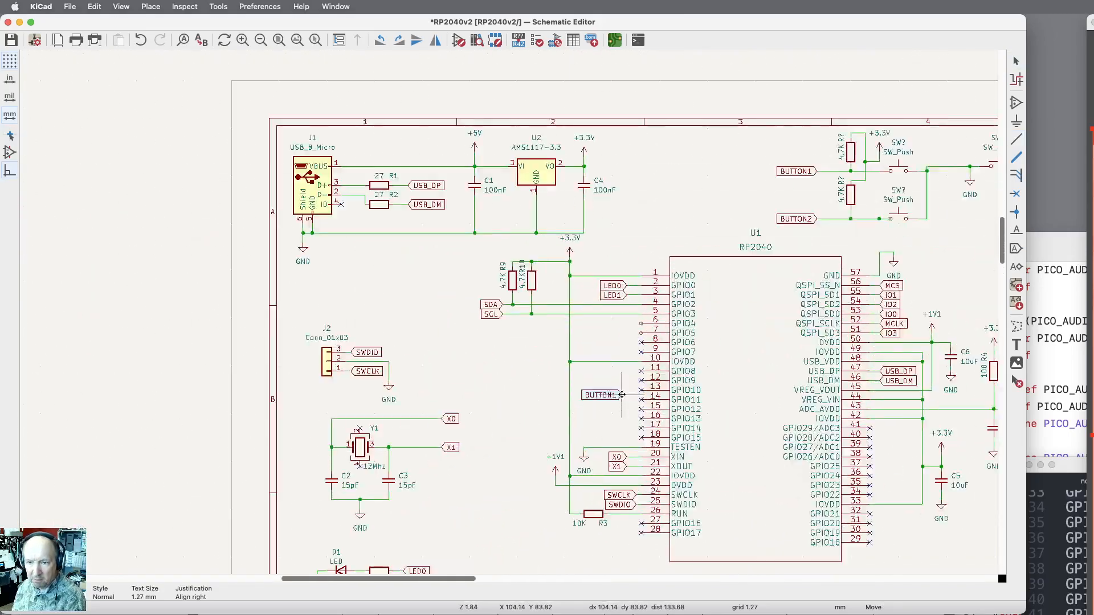
pyautogui.scroll(-1, 623, 396)
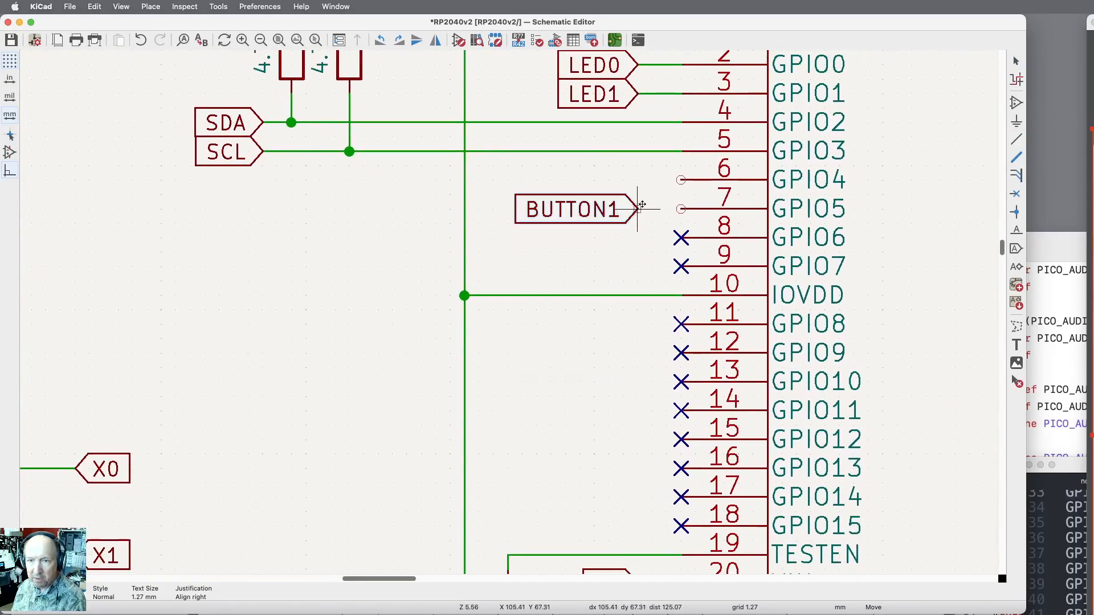
pyautogui.click(651, 181)
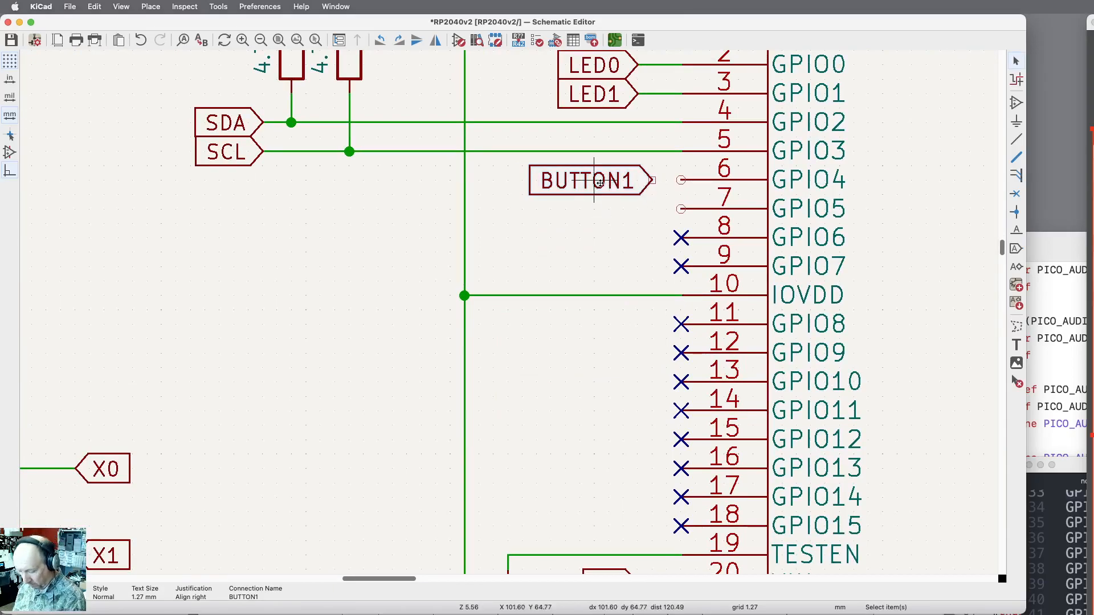
# Duplicate the BUTTON1 label at GPIO4 down to the GPIO5 pin and rename the copy BUTTON2.
pyautogui.press('super+d')
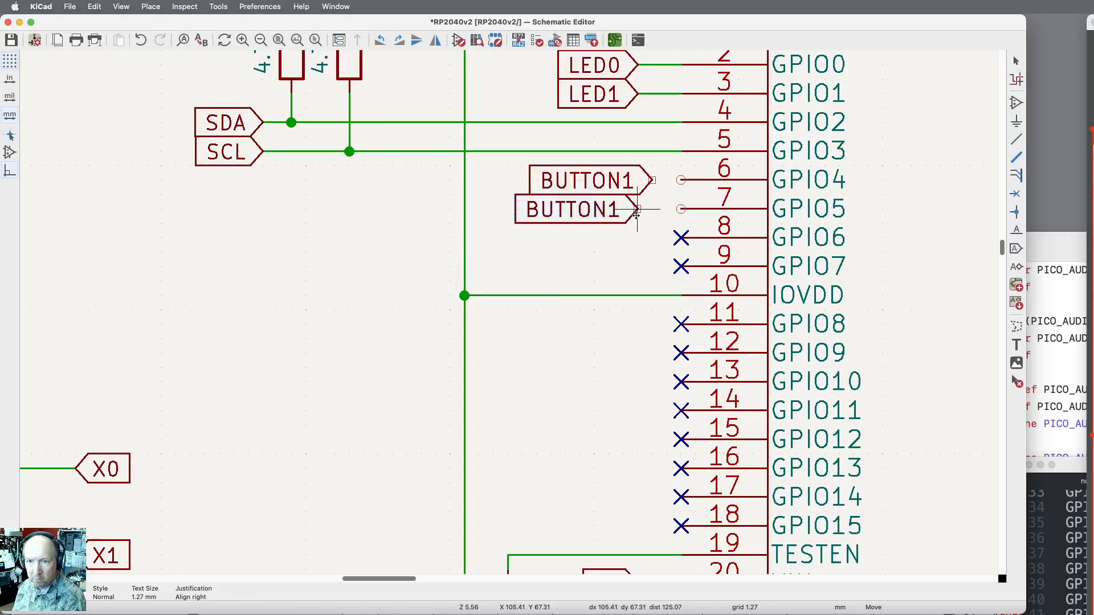
pyautogui.click(647, 213)
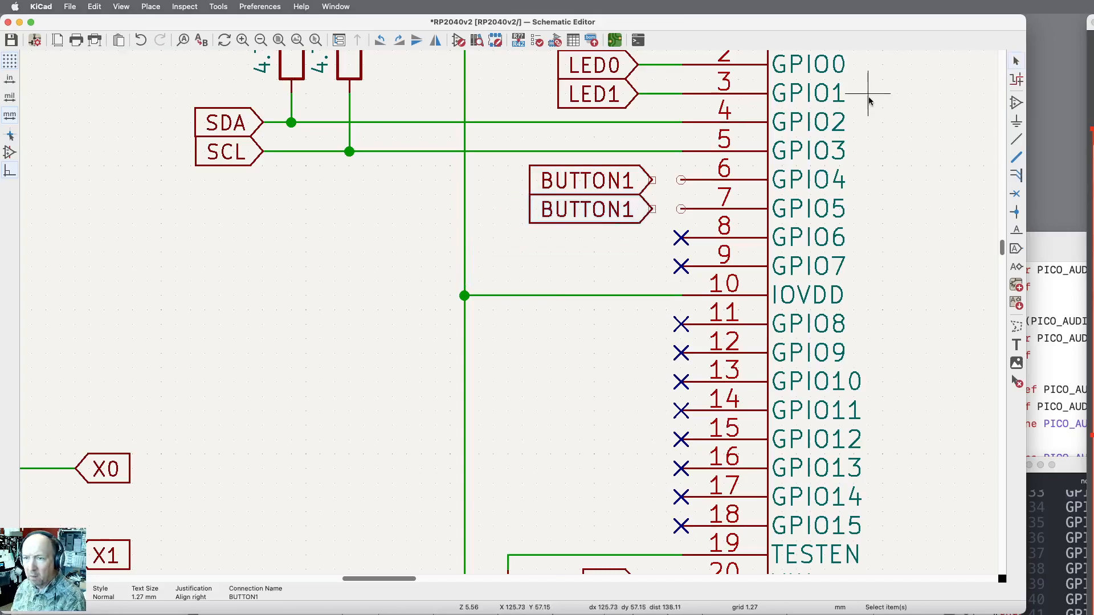
pyautogui.press('Escape')
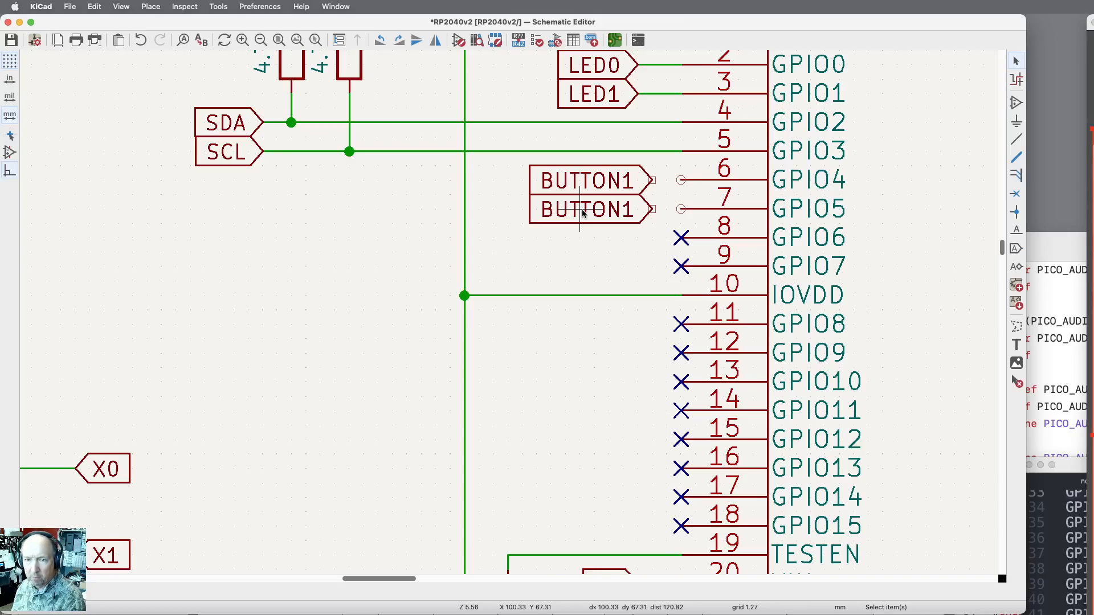
pyautogui.doubleClick(583, 213)
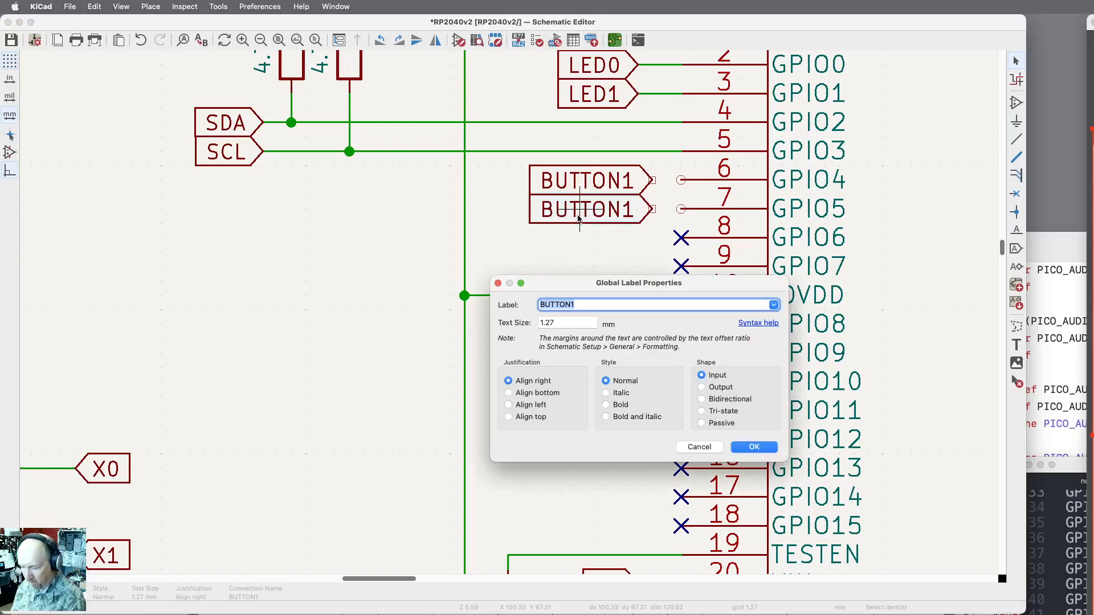
pyautogui.press('Right')
pyautogui.press('Return')
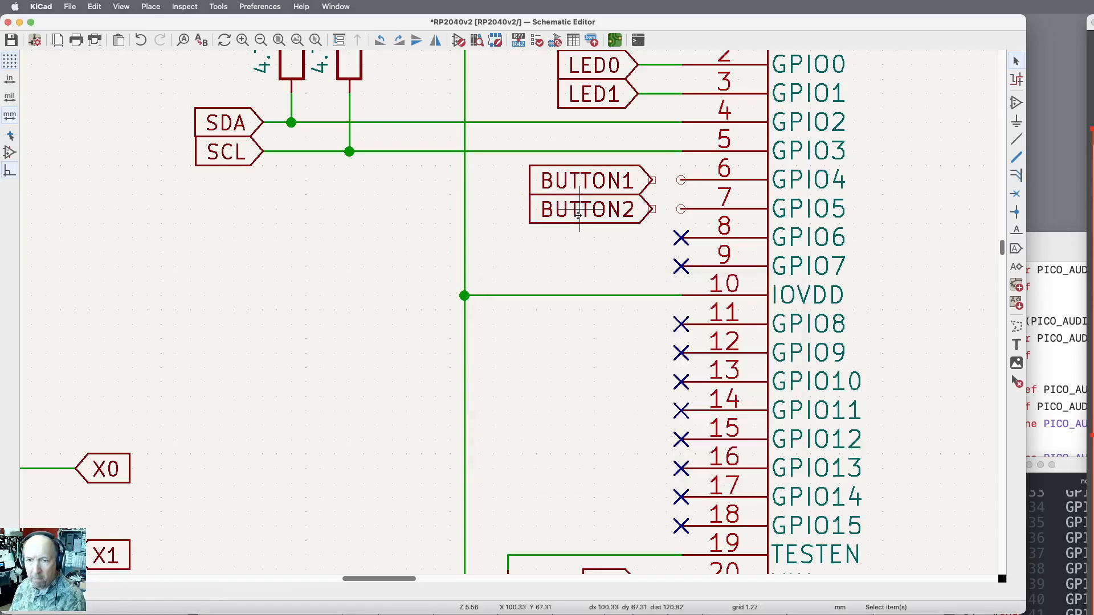
# Wire the BUTTON1 label to RP2040 pin GPIO4 and the BUTTON2 label to pin GPIO5.
pyautogui.click(1018, 139)
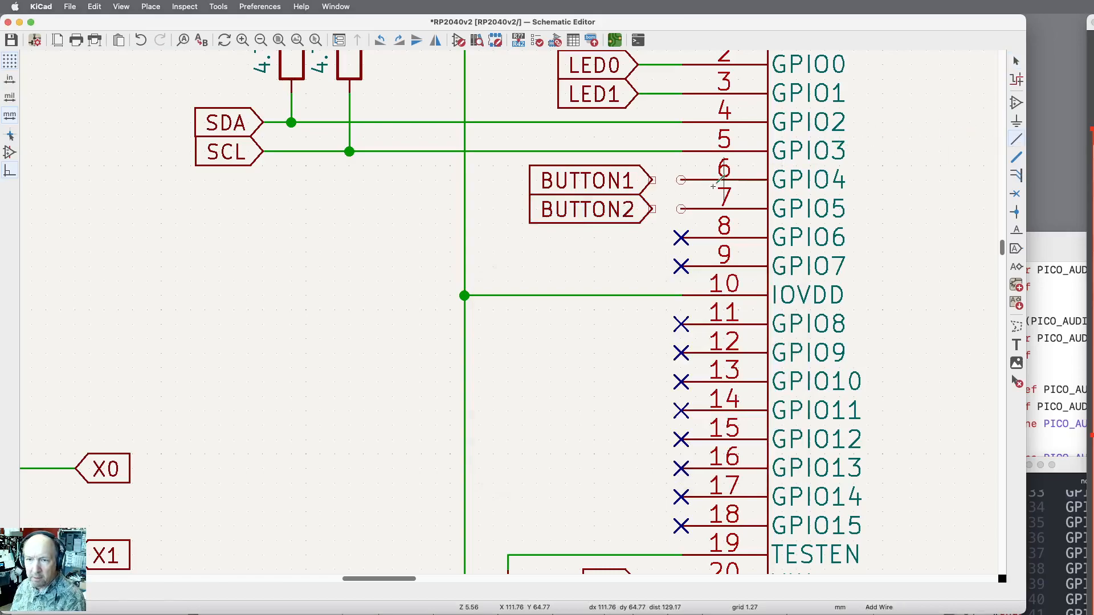
pyautogui.click(653, 180)
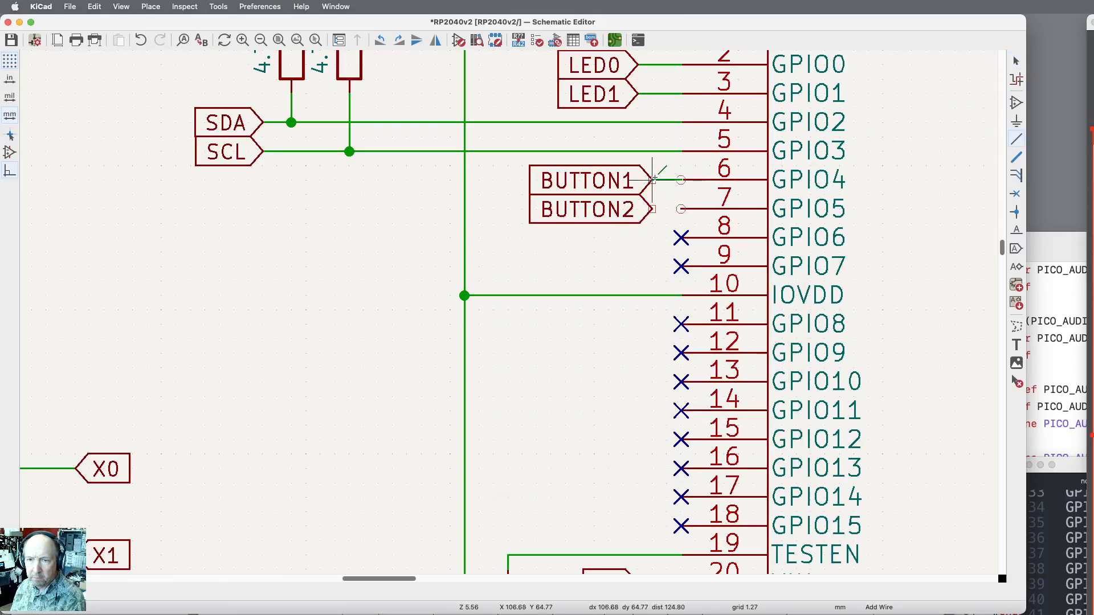
pyautogui.click(681, 179)
pyautogui.click(652, 209)
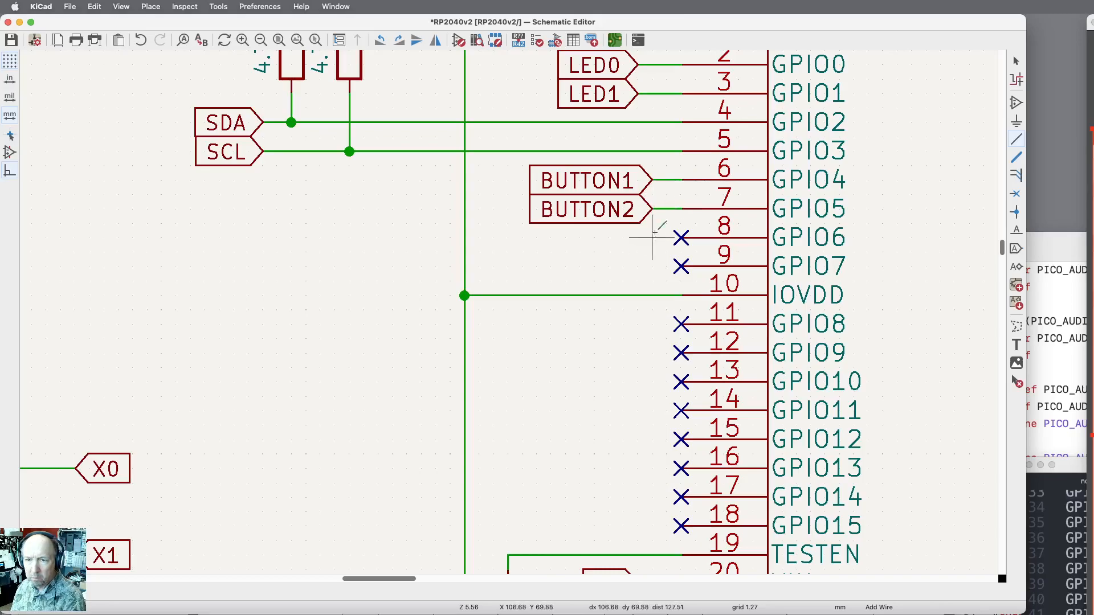
# Annotate the entire schematic, keeping existing annotations and sorting symbols by X position.
pyautogui.click(278, 39)
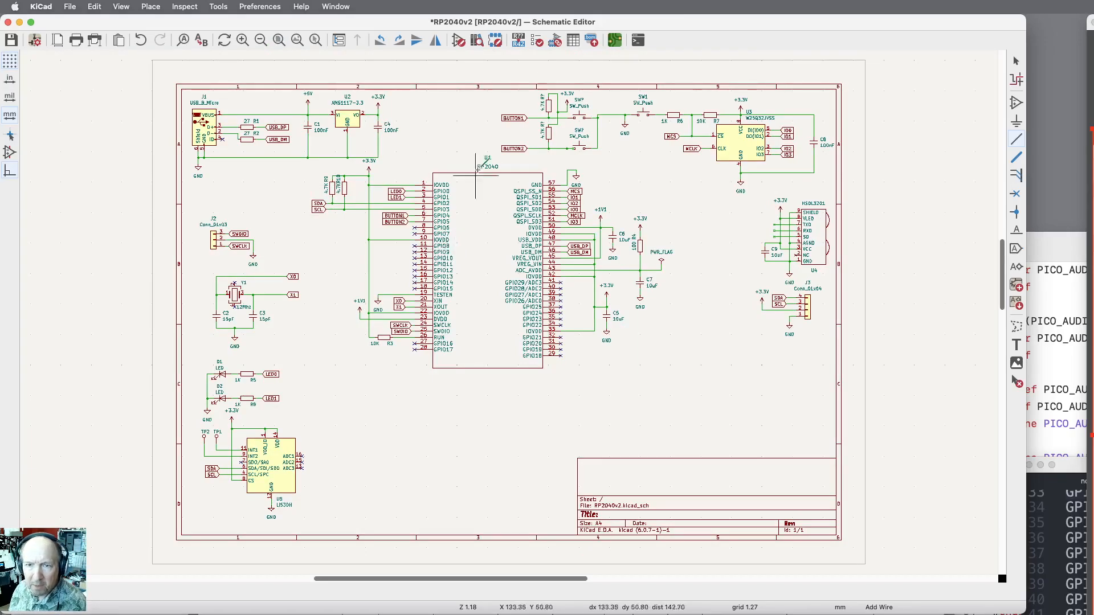
pyautogui.scroll(3, 479, 145)
pyautogui.scroll(-1, 478, 145)
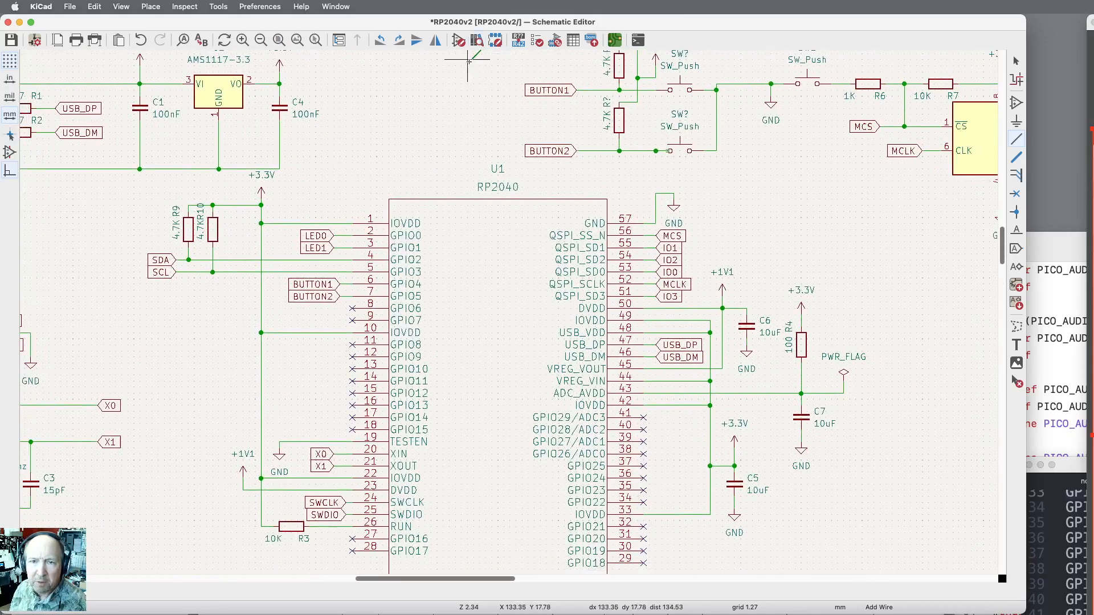
pyautogui.click(519, 40)
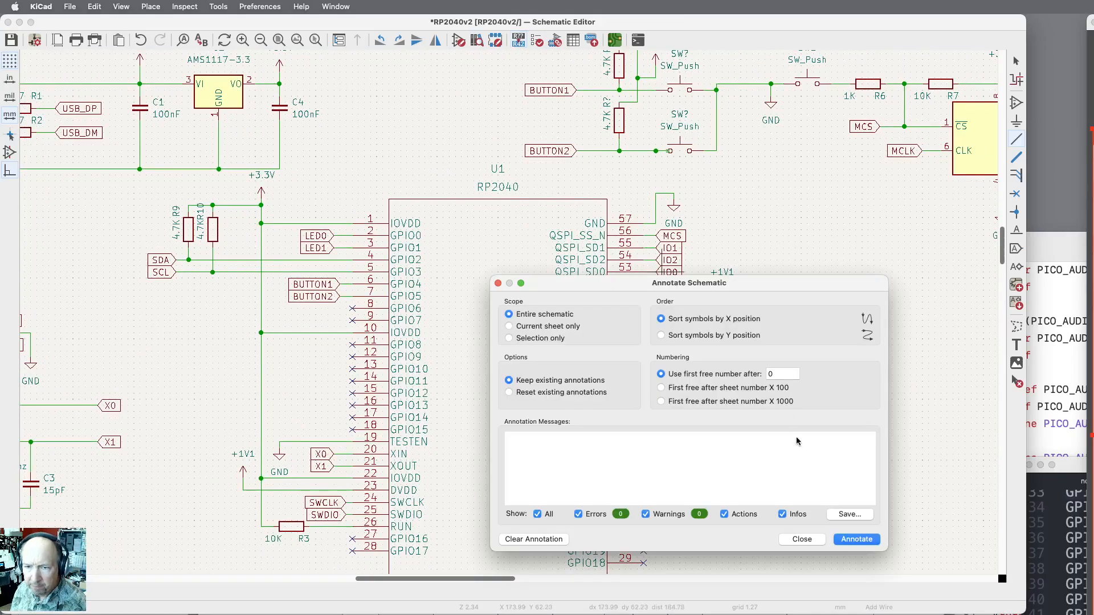
pyautogui.click(862, 540)
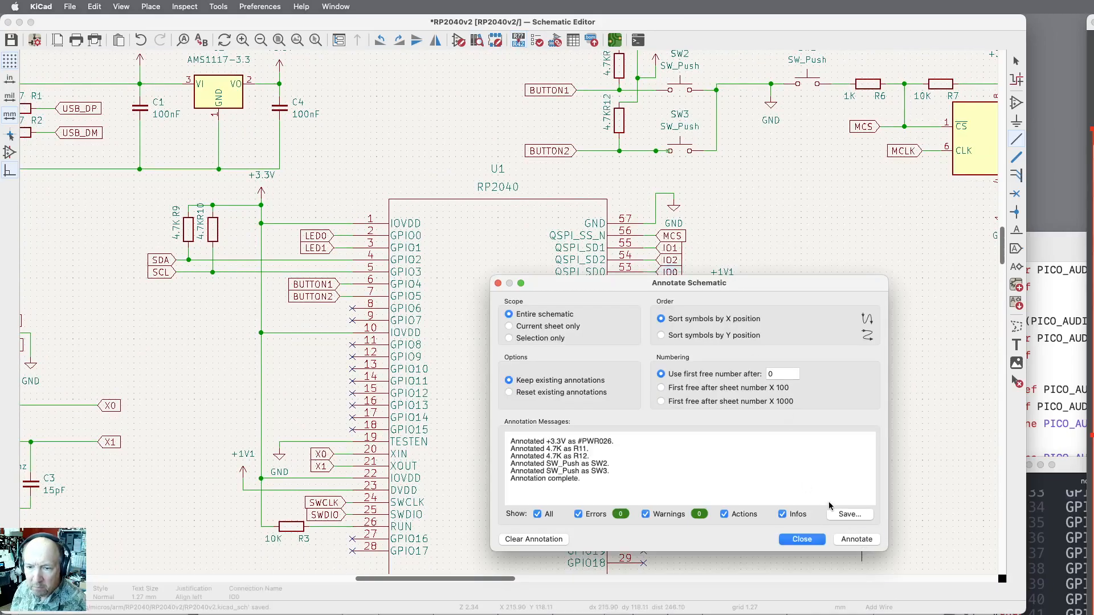
pyautogui.click(802, 539)
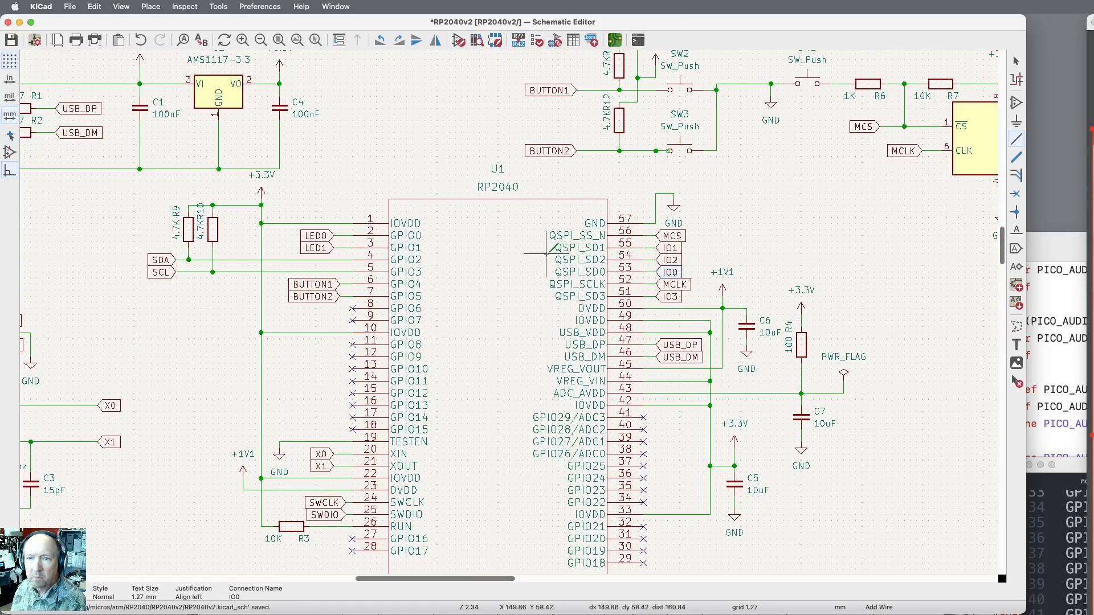
# Run the electrical rules check on the schematic and inspect the violation markers on the HSDL3201 symbol's pins.
pyautogui.scroll(-4, 778, 239)
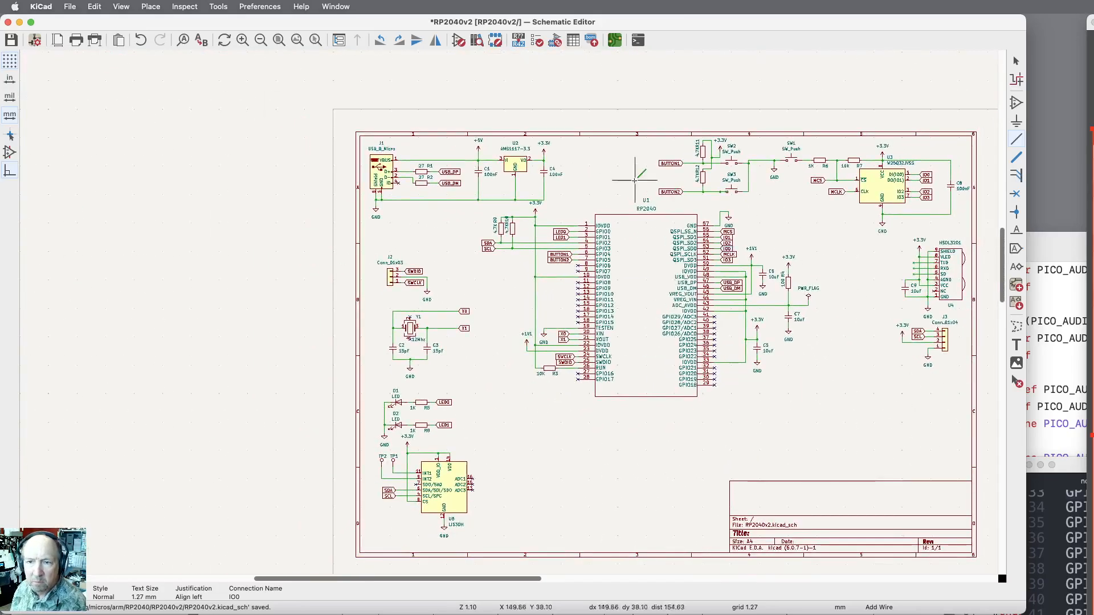
pyautogui.click(278, 40)
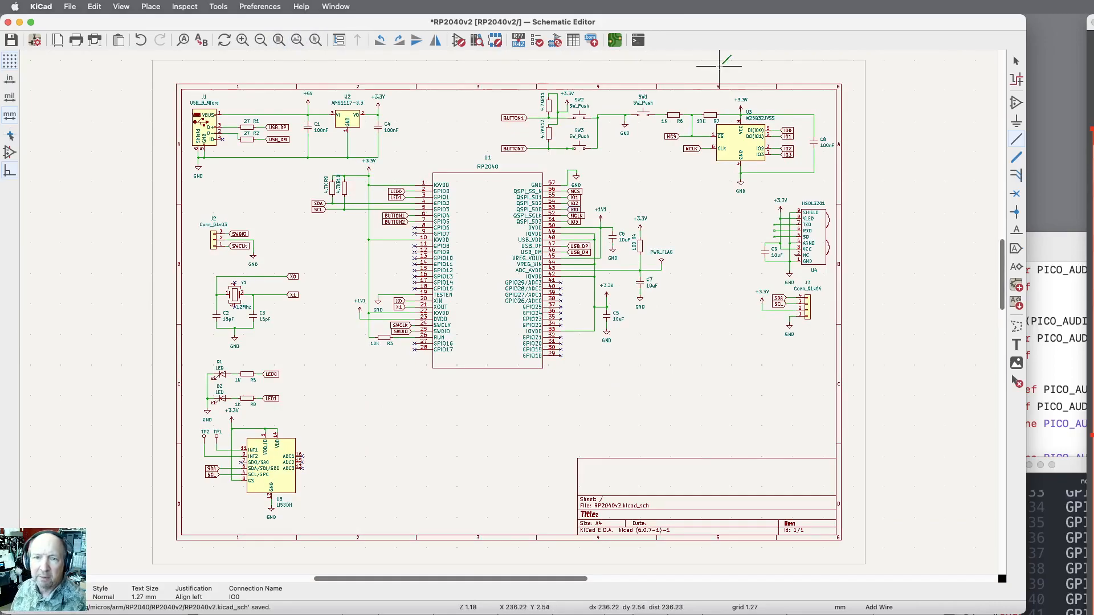
pyautogui.click(537, 40)
pyautogui.click(849, 504)
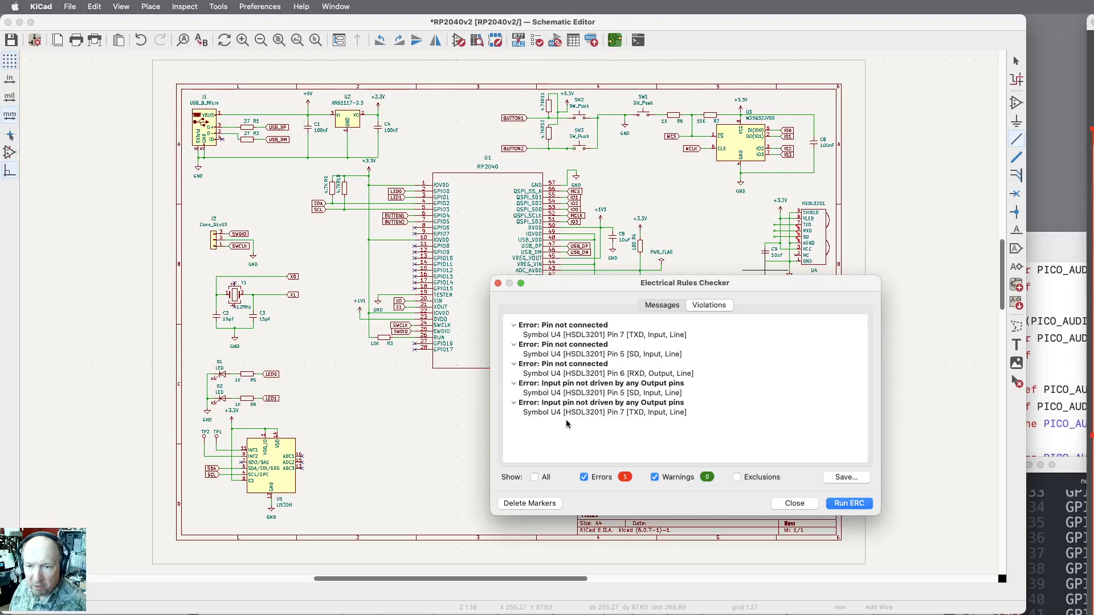
pyautogui.click(795, 504)
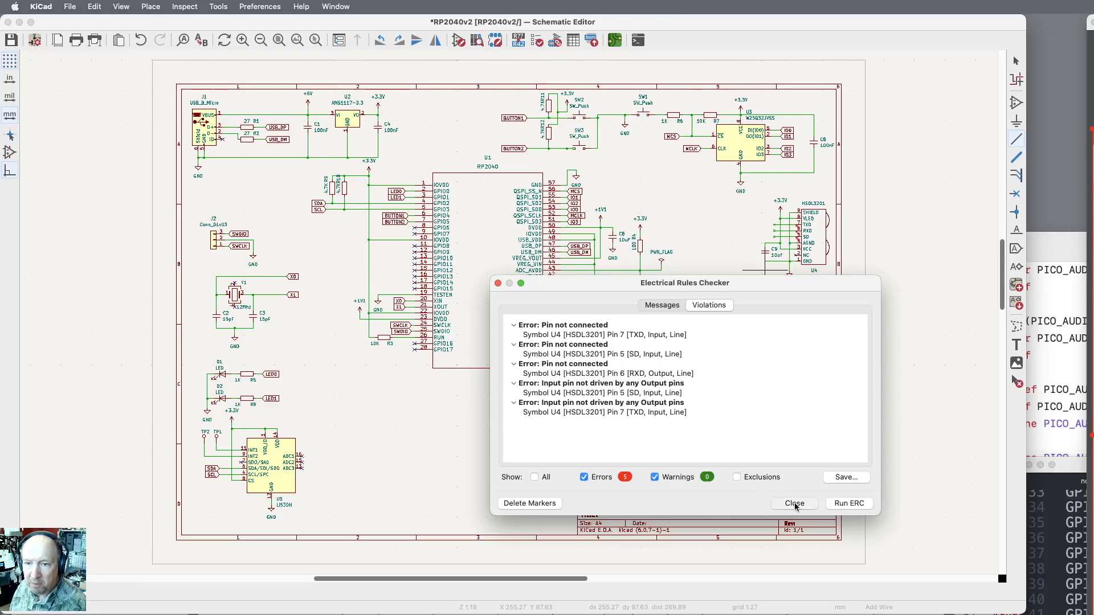
pyautogui.scroll(3, 827, 212)
pyautogui.scroll(3, 829, 212)
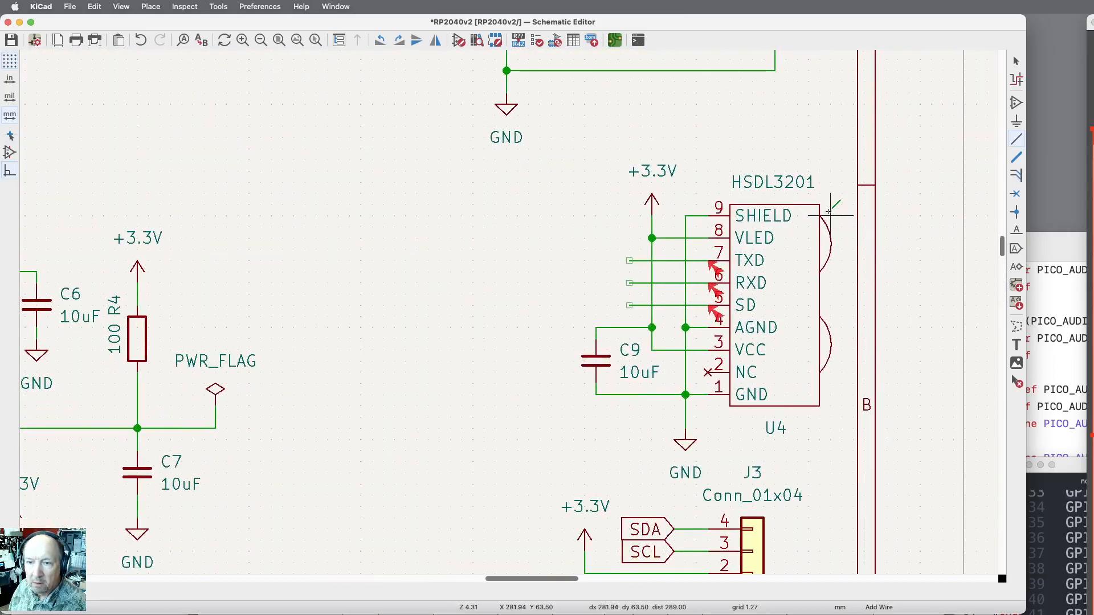
pyautogui.scroll(-3, 829, 212)
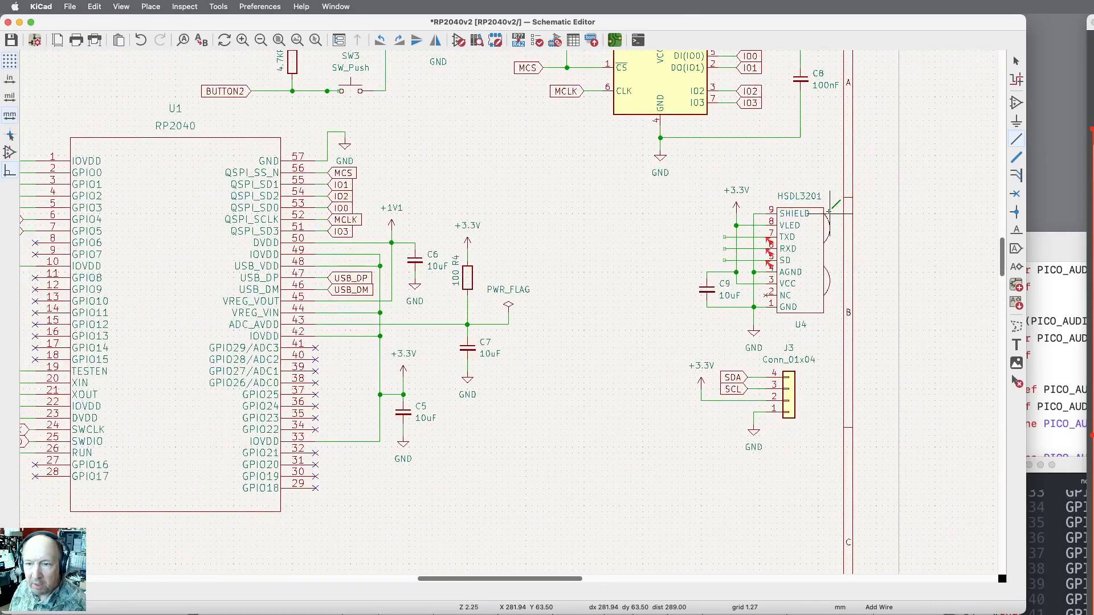
pyautogui.scroll(2, 829, 212)
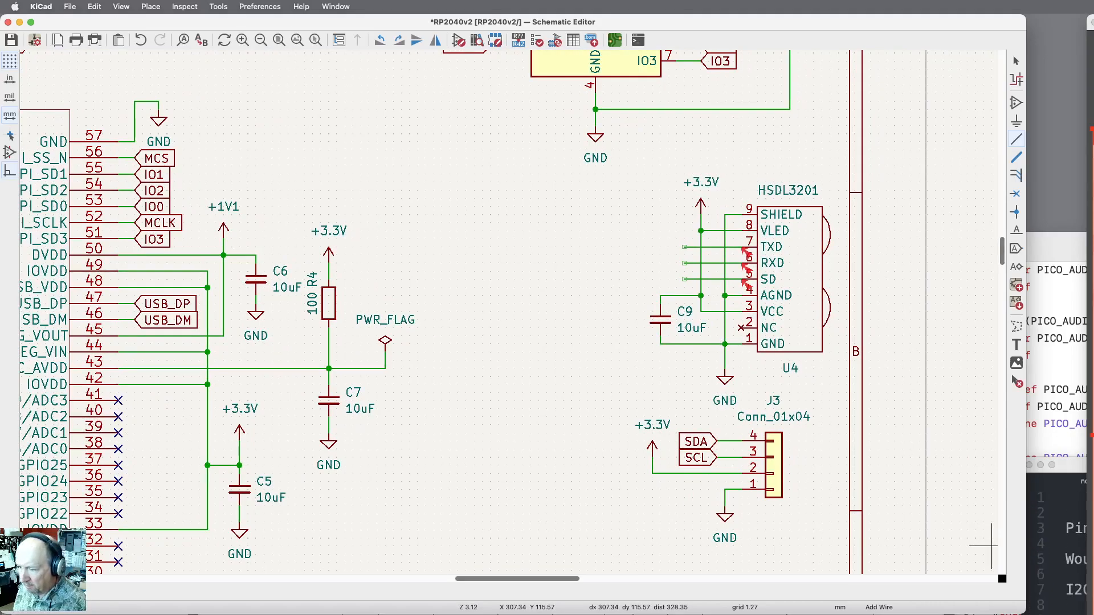
# Move the Atom notes window down out of the way and return to the KiCad schematic editor.
pyautogui.click(1081, 473)
pyautogui.moveTo(1081, 470); pyautogui.dragTo(1074, 614)
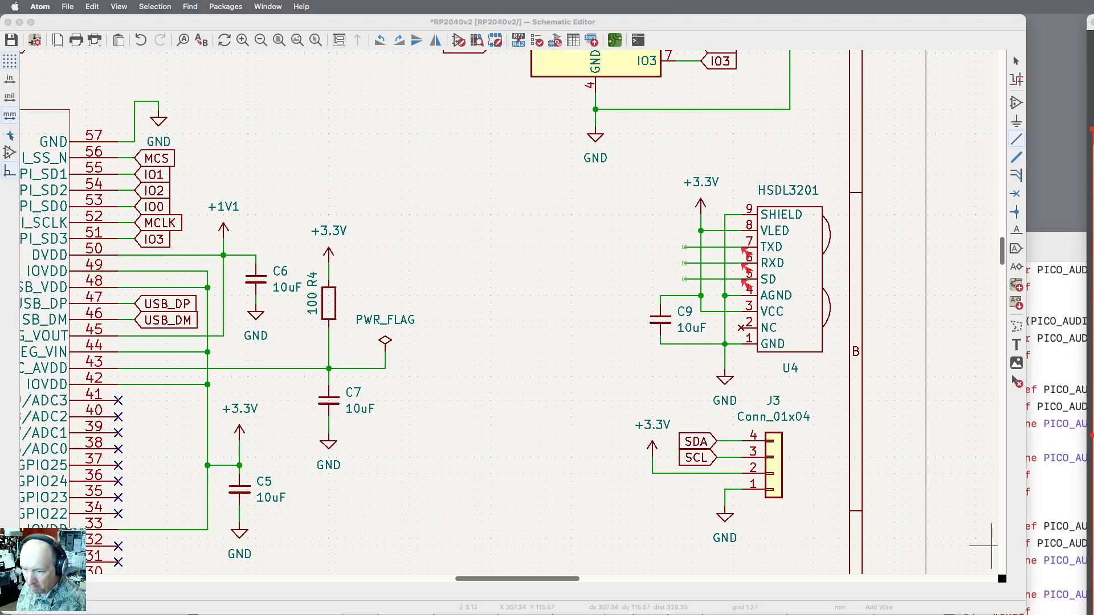
pyautogui.click(666, 159)
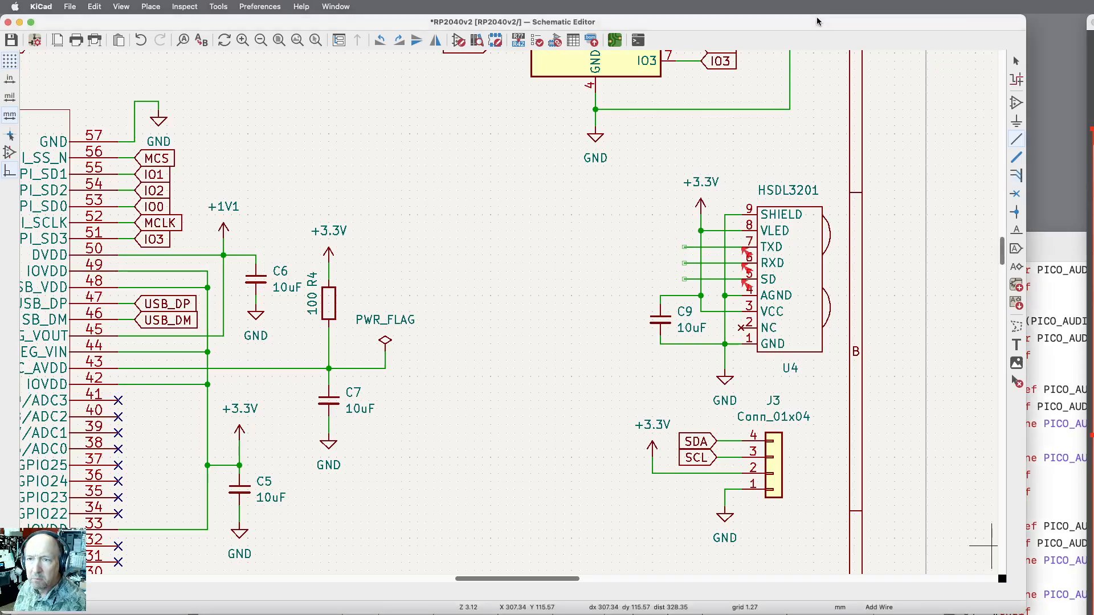
pyautogui.scroll(-3, 718, 148)
pyautogui.scroll(-3, 718, 149)
pyautogui.scroll(6, 163, 243)
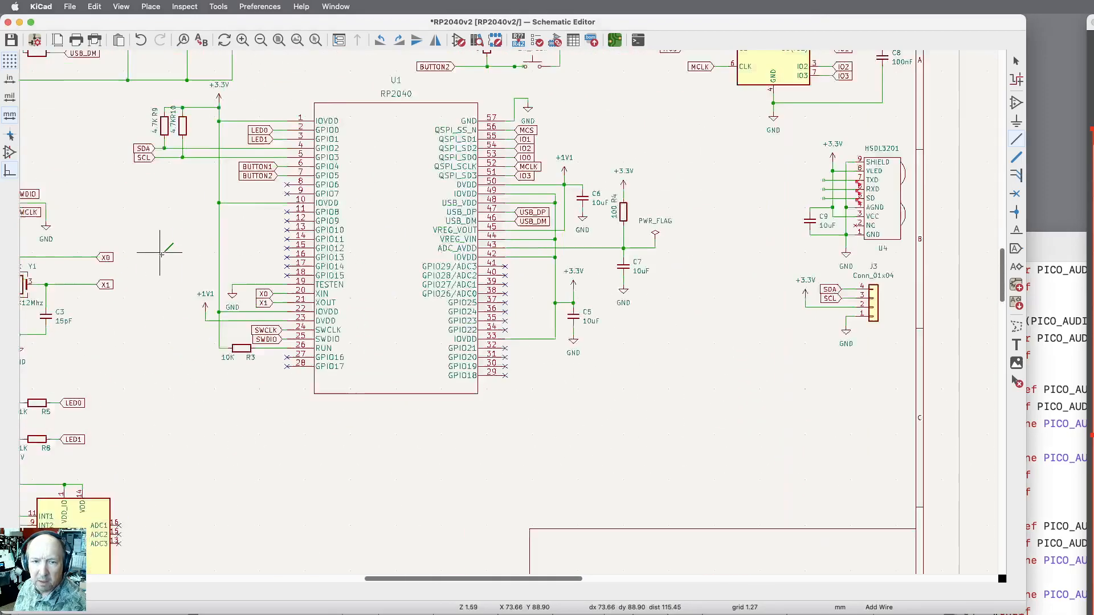
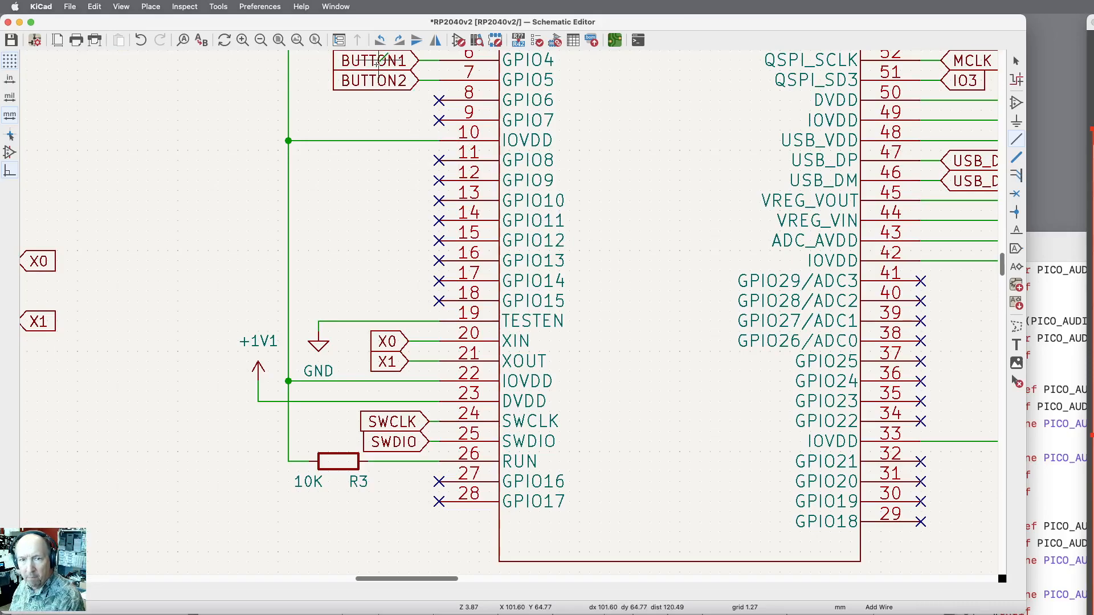
# Move the BUTTON1 label beside RP2040 pin GPIO7 and the BUTTON2 label beside pin GPIO8.
pyautogui.click(377, 60)
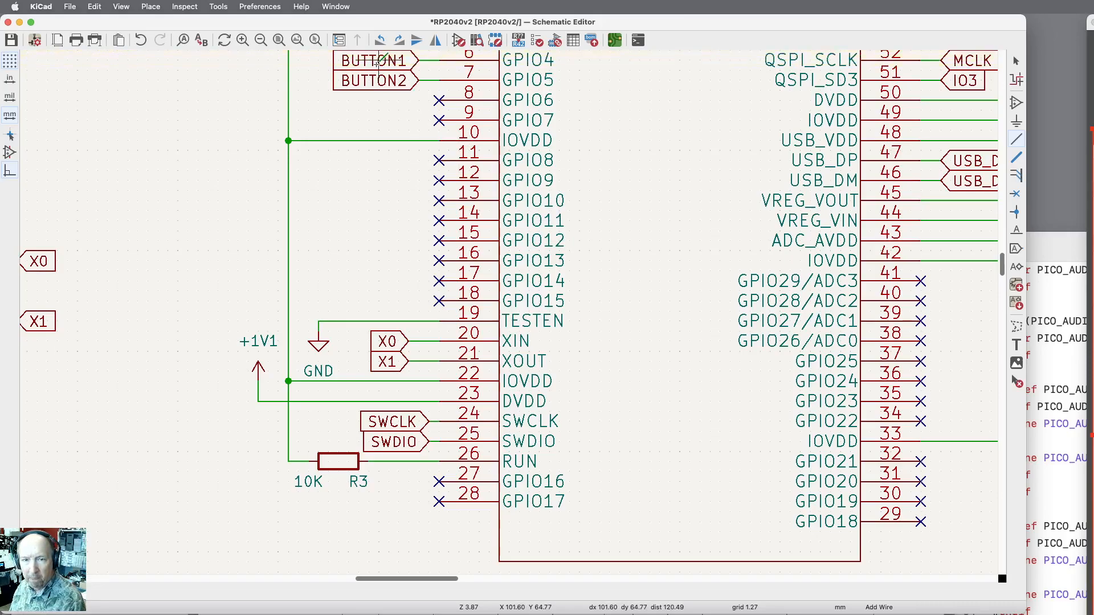
pyautogui.press('Escape')
pyautogui.press('m')
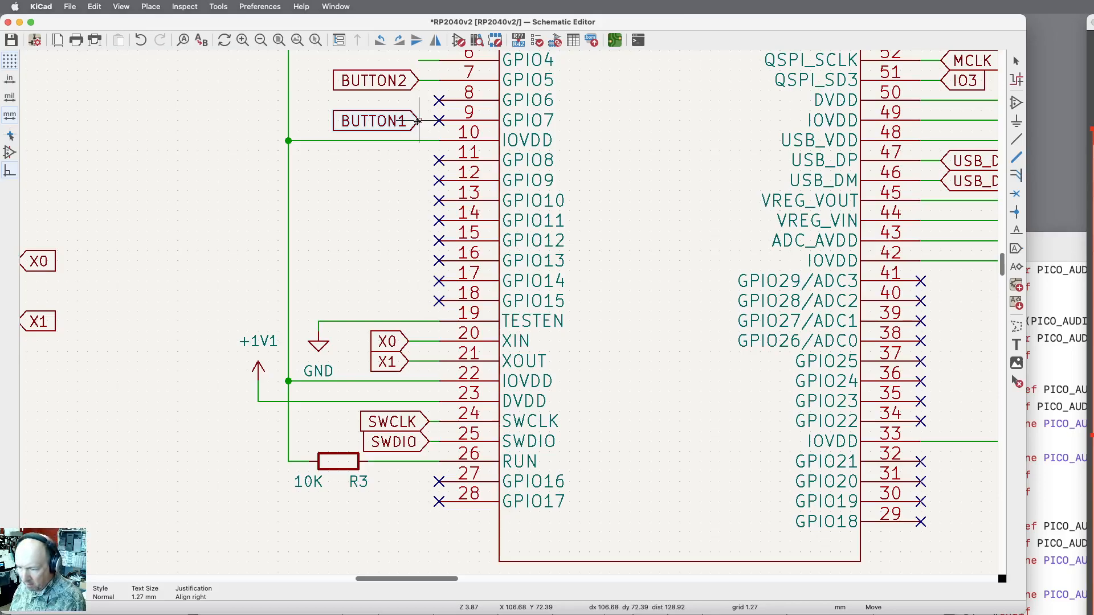
pyautogui.click(418, 121)
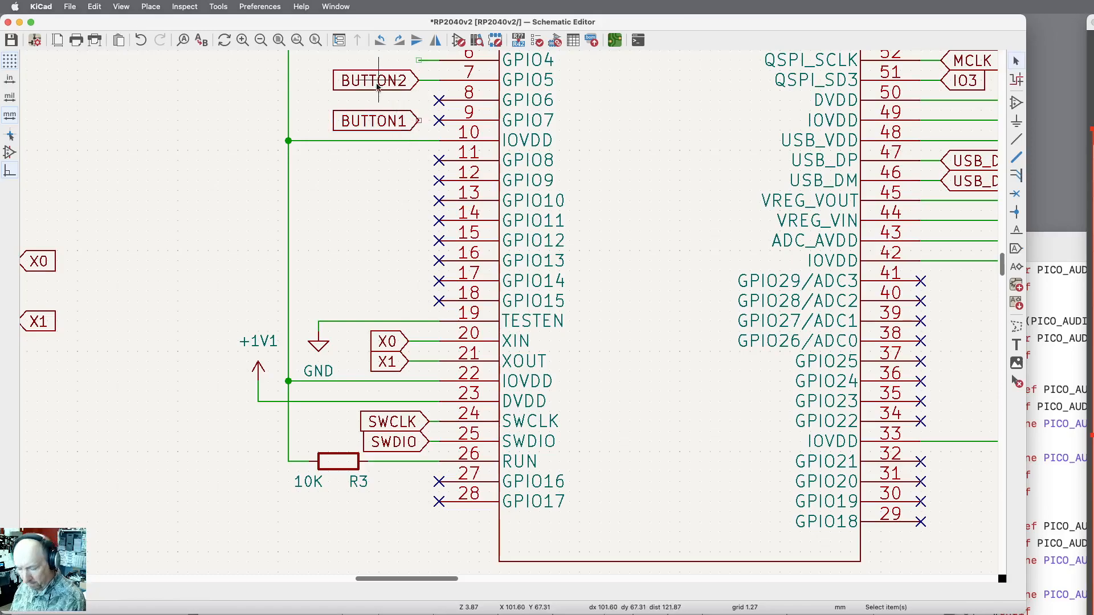
pyautogui.press('m')
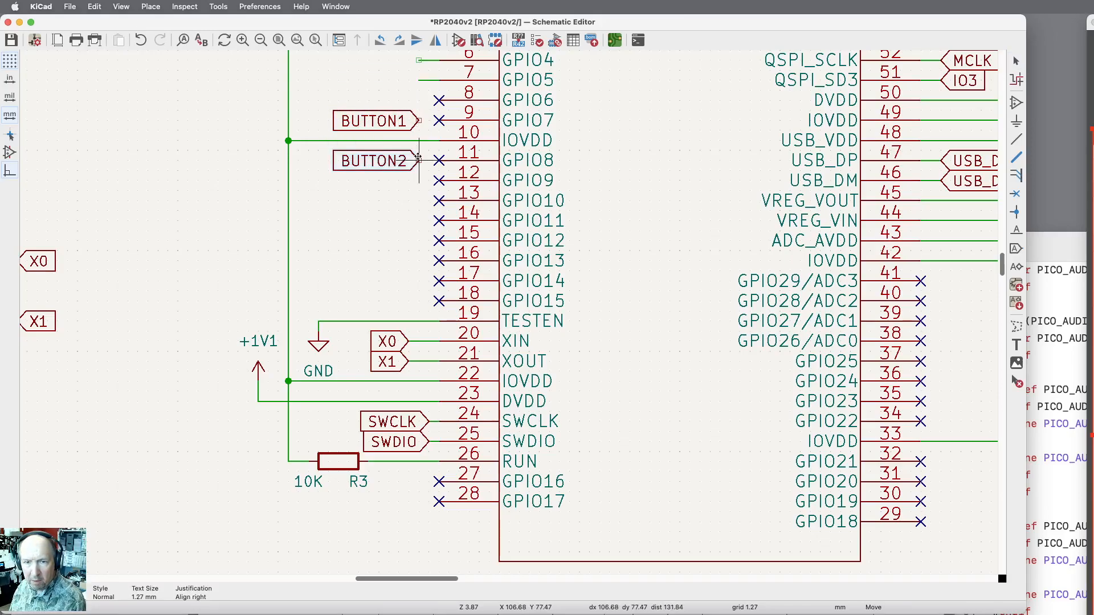
pyautogui.click(417, 159)
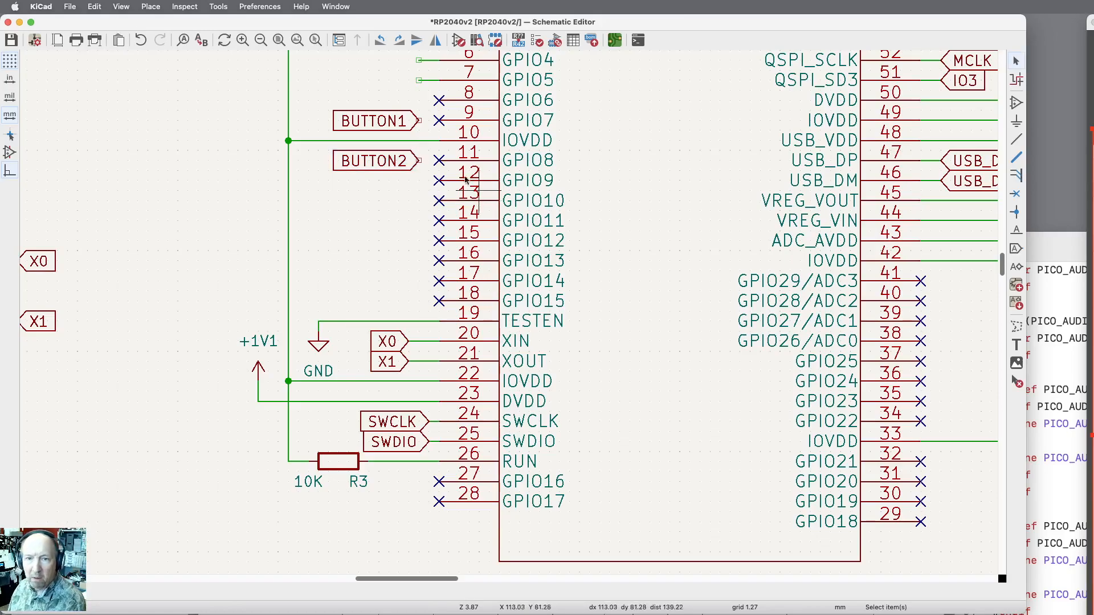
# Delete the no-connect flags on RP2040 pins GPIO6, GPIO7 and GPIO8.
pyautogui.click(1018, 382)
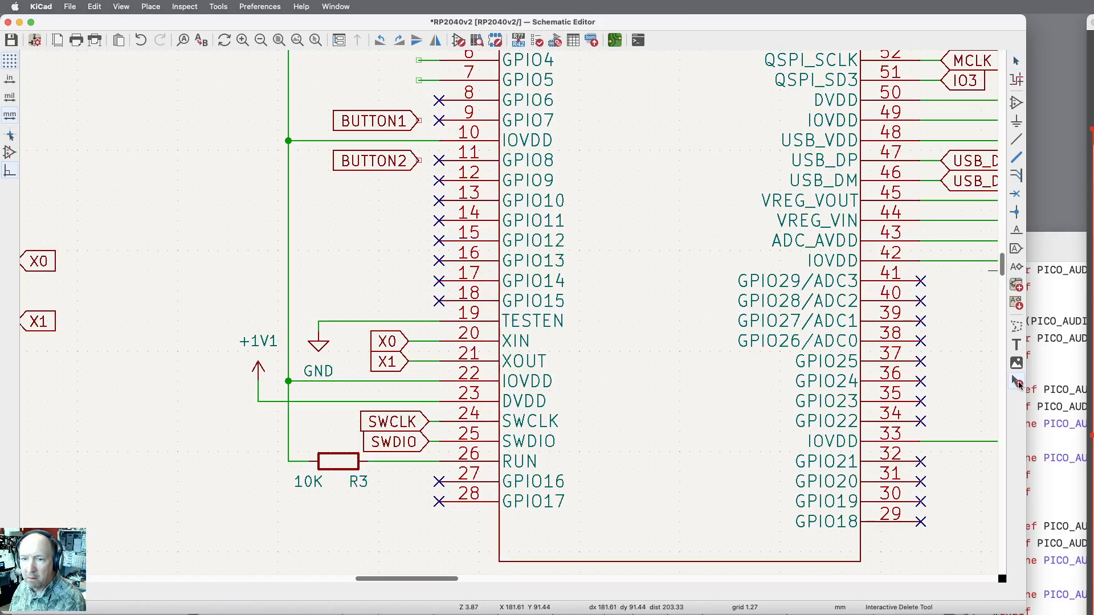
pyautogui.click(440, 120)
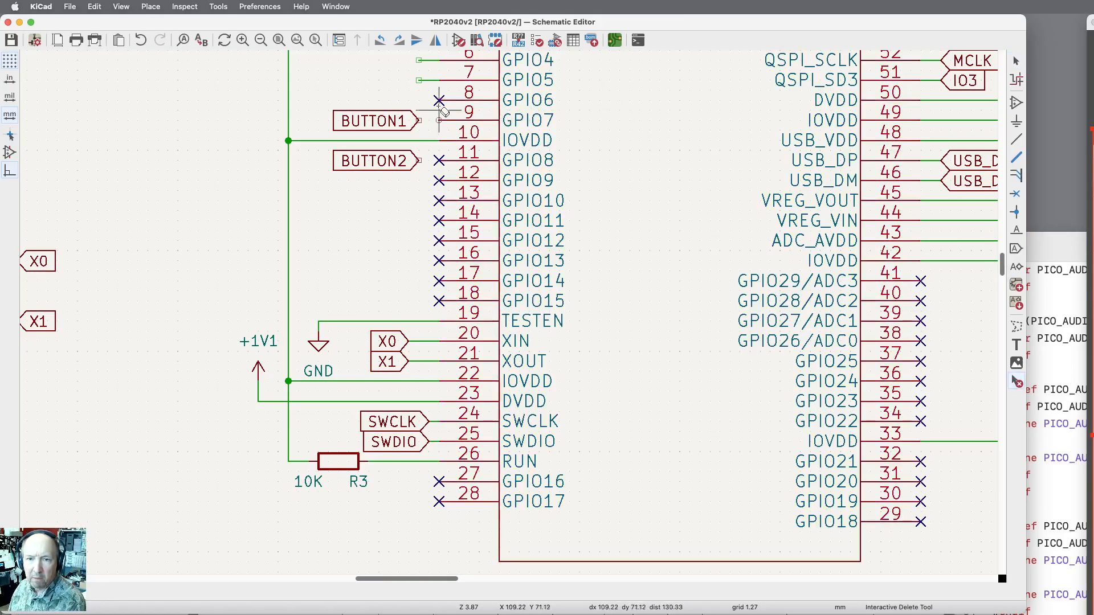
pyautogui.click(439, 100)
pyautogui.click(448, 158)
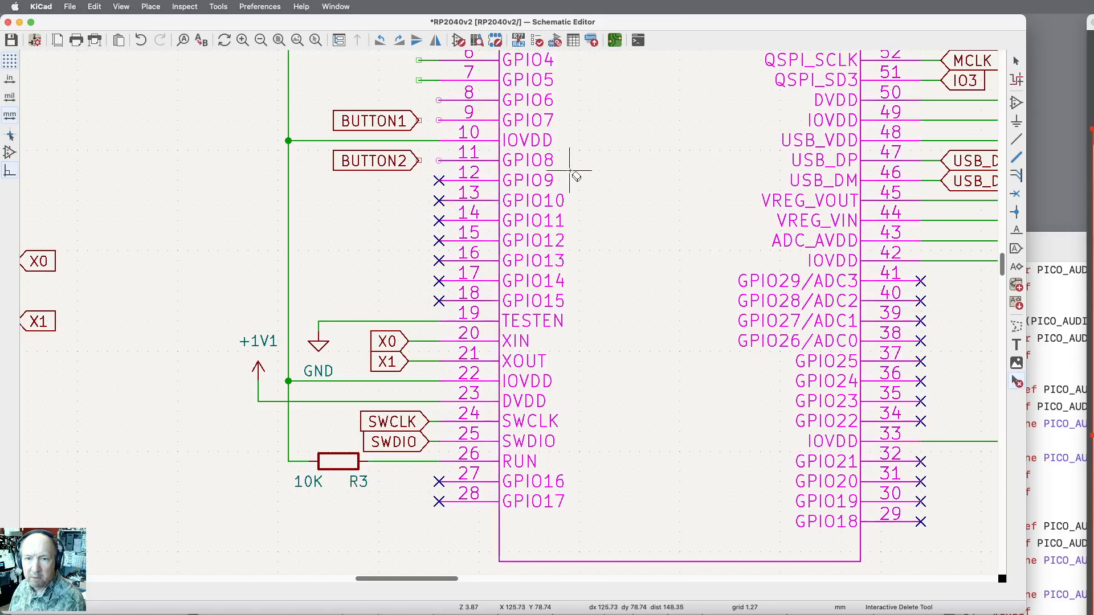
pyautogui.press('Escape')
# Wire RP2040 pin GPIO7 to the BUTTON1 label and pin GPIO8 to the BUTTON2 label.
pyautogui.click(1016, 139)
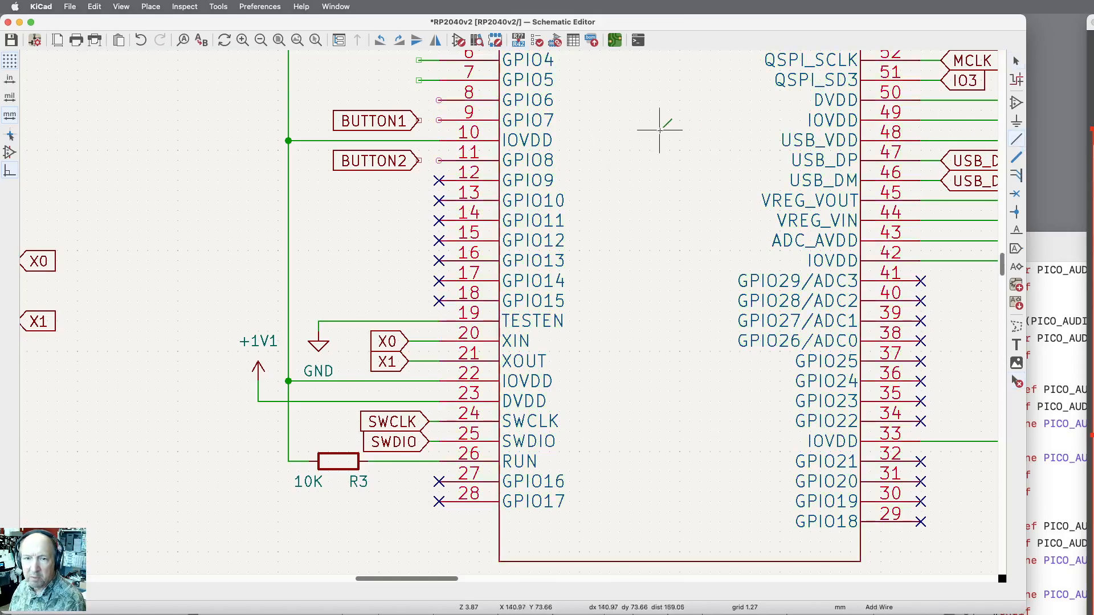
pyautogui.click(439, 121)
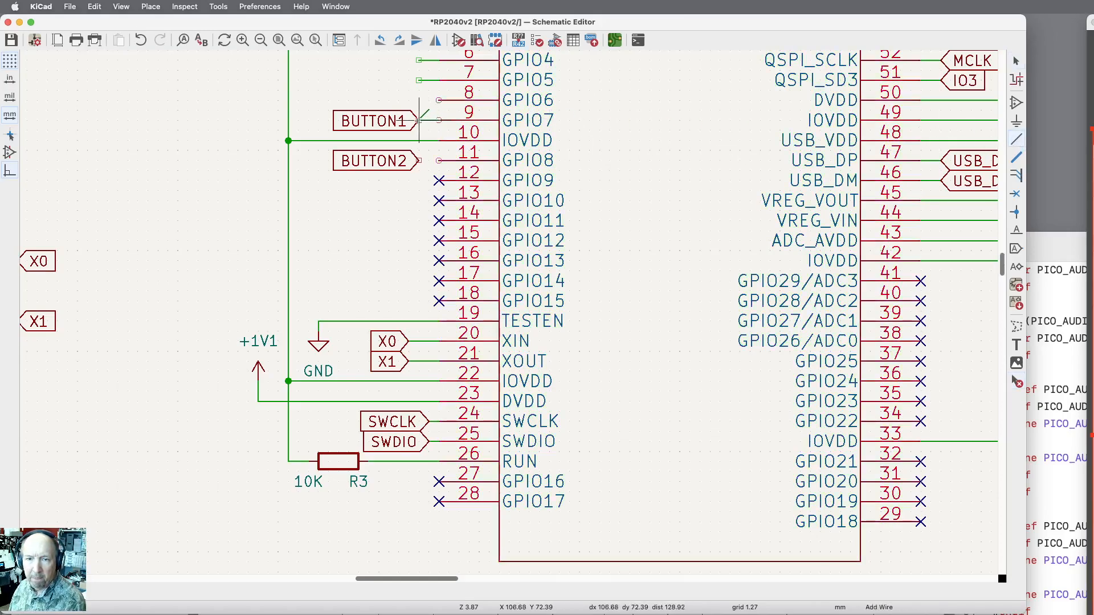
pyautogui.click(439, 160)
pyautogui.click(419, 161)
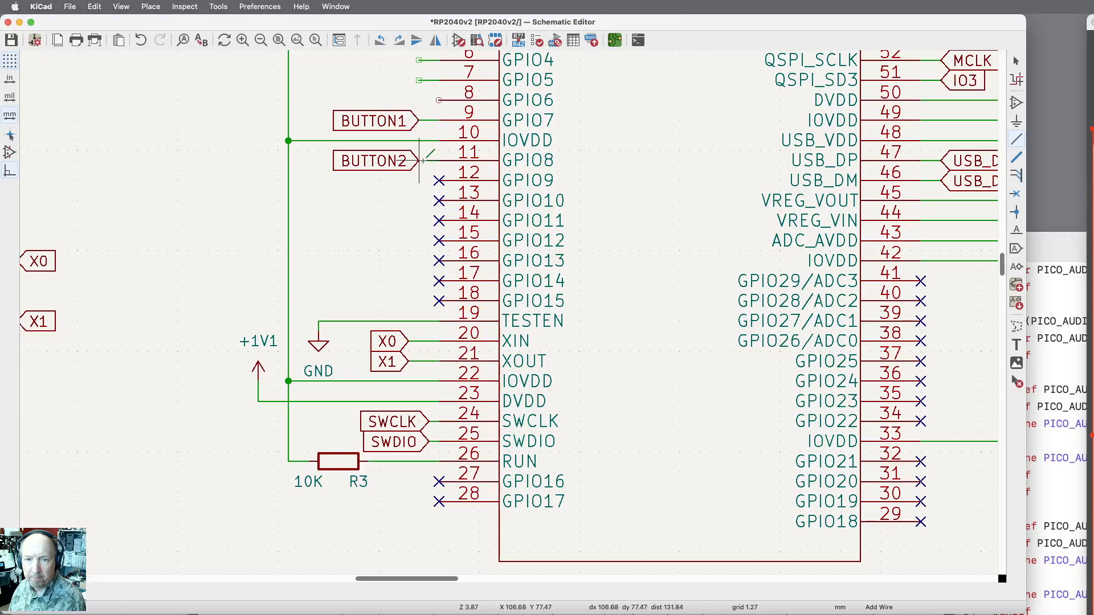
pyautogui.press('Escape')
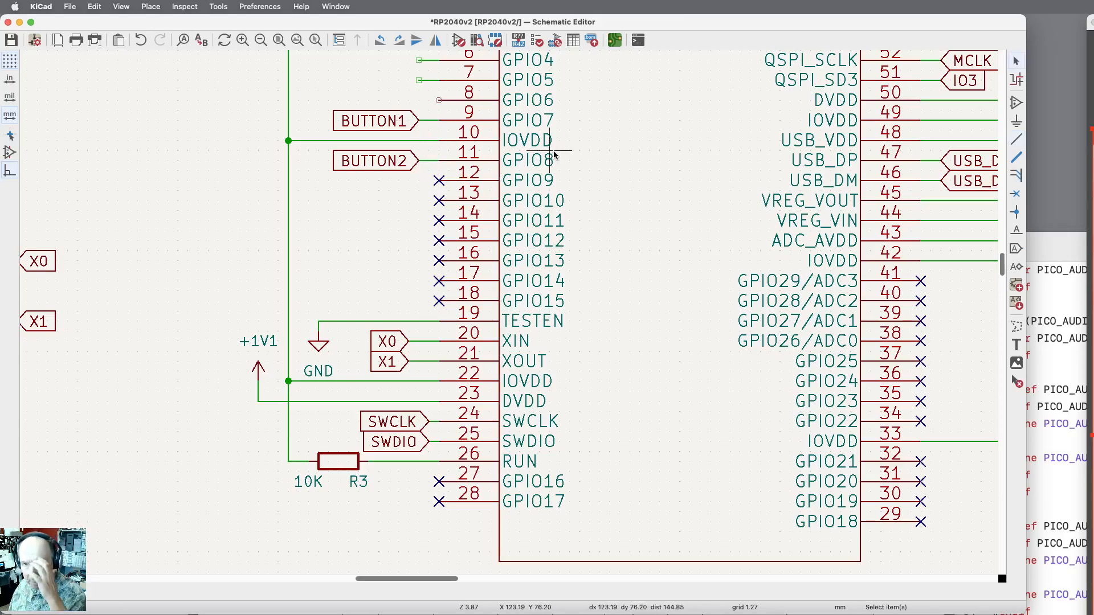
# Draw a short wire stub out from RP2040 pin GPIO6, matching the stubs on GPIO4 and GPIO5.
pyautogui.click(439, 100)
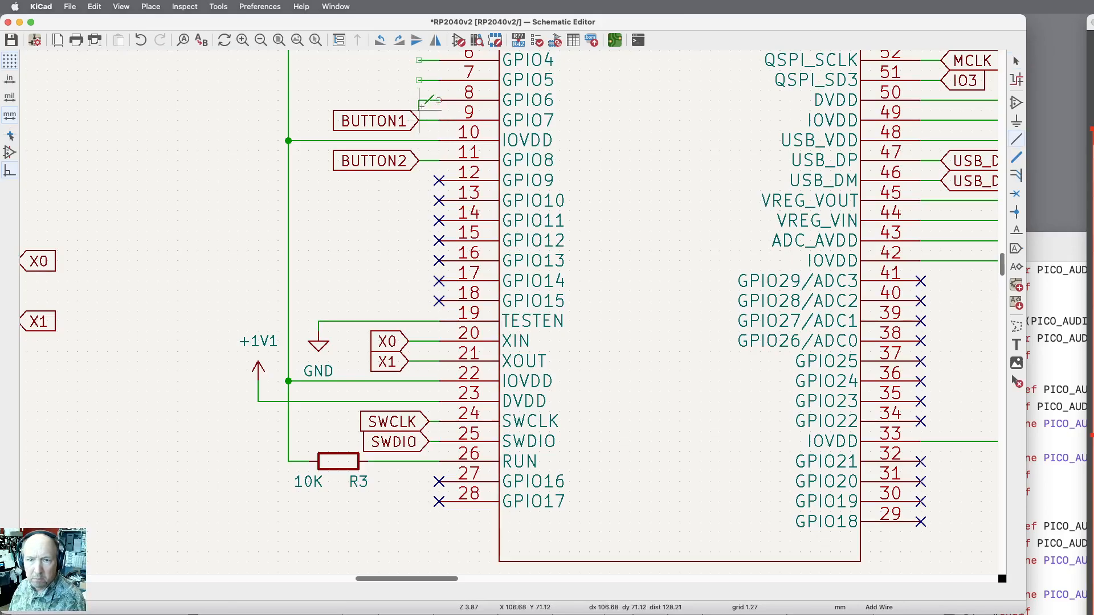
pyautogui.press('Escape')
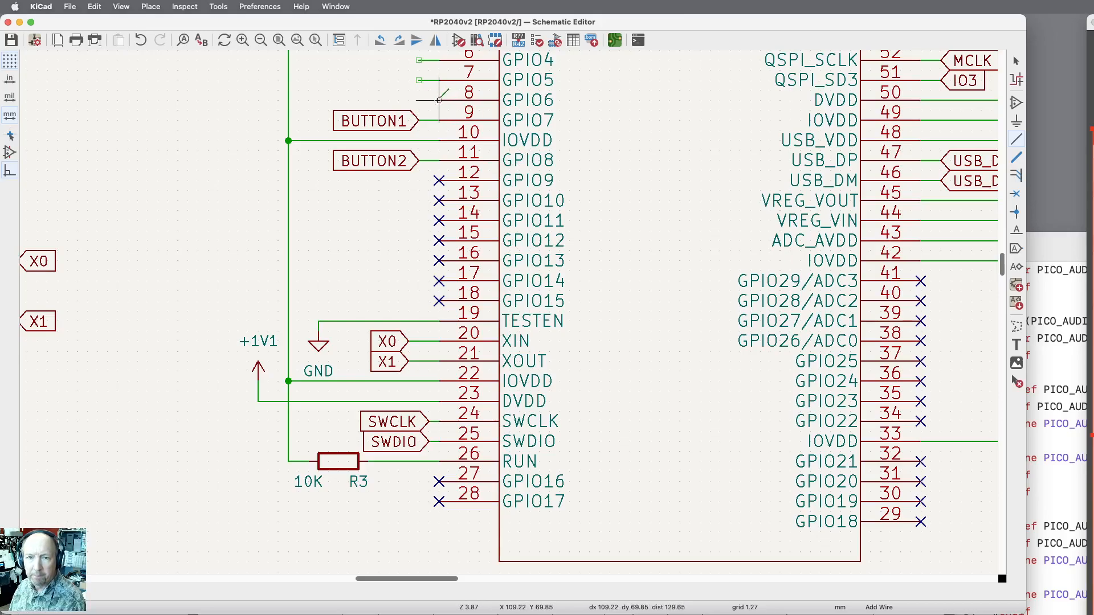
pyautogui.doubleClick(419, 100)
pyautogui.press('Escape')
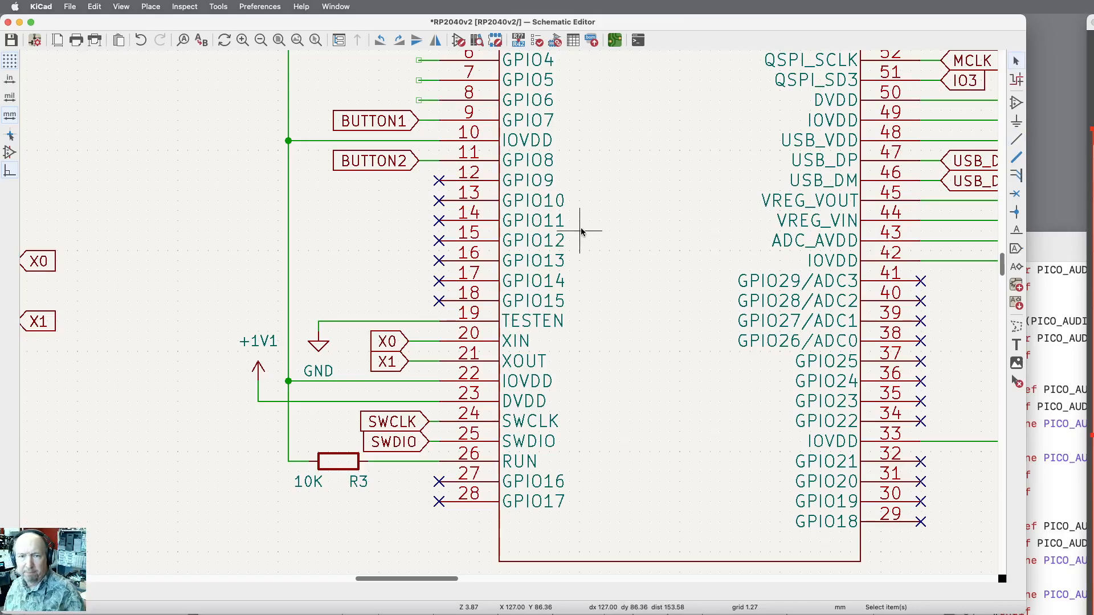
# Place a right-aligned global label IRDA_RX with input shape on the wire stub of RP2040 pin GPIO4.
pyautogui.scroll(-3, 709, 366)
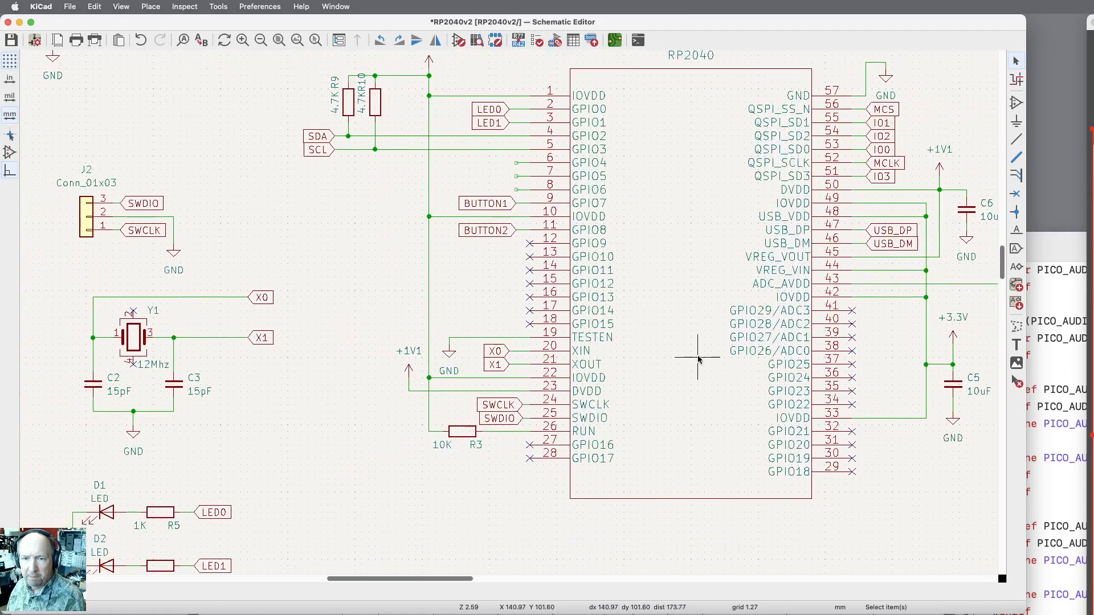
pyautogui.scroll(2, 699, 359)
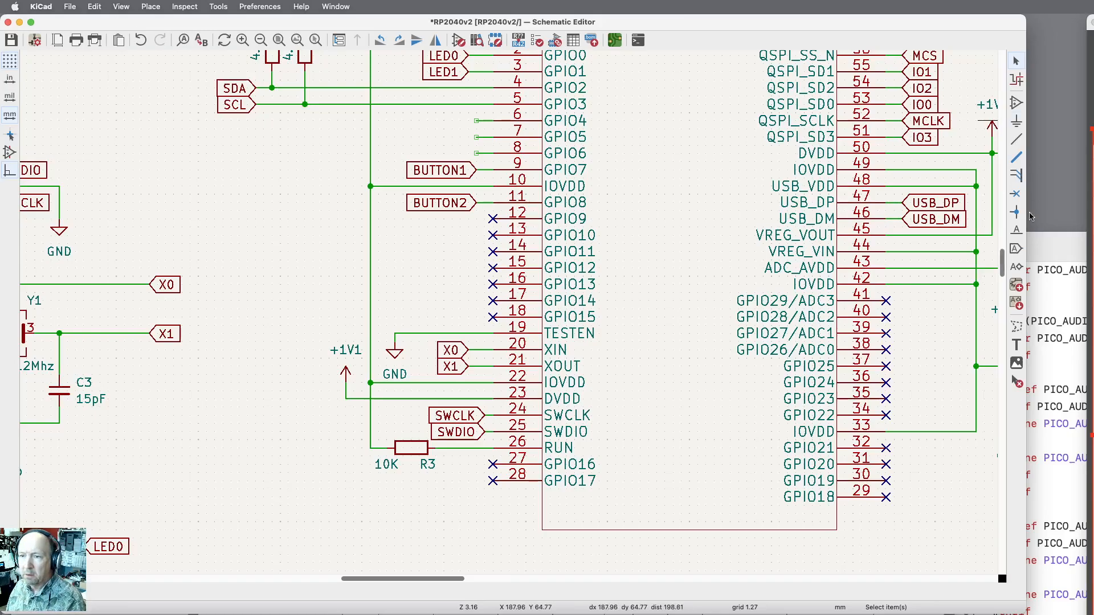
pyautogui.click(1017, 249)
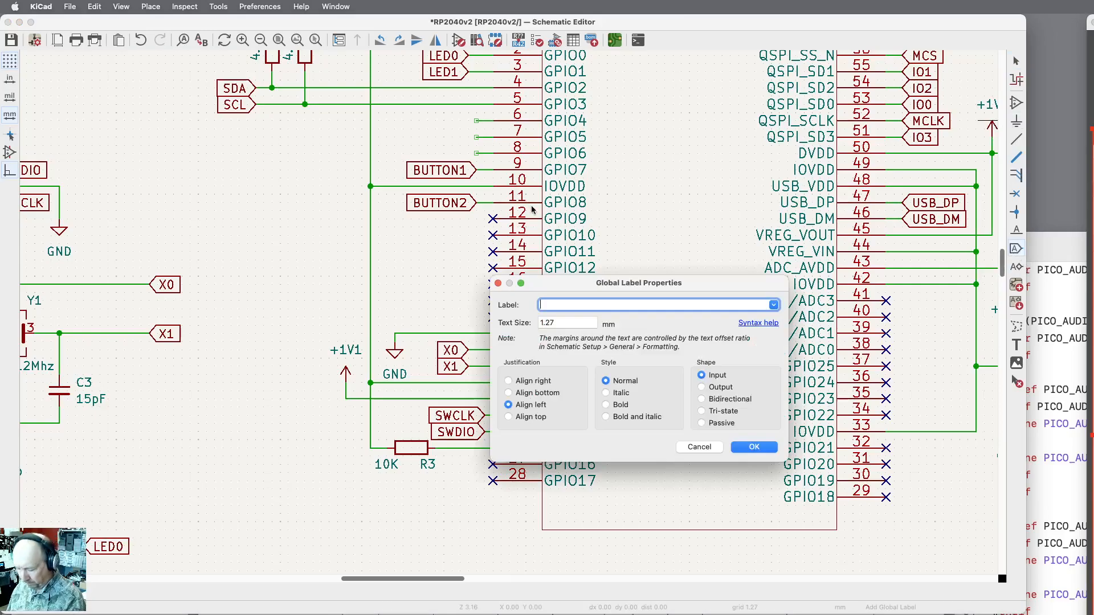
pyautogui.write('IRDAR')
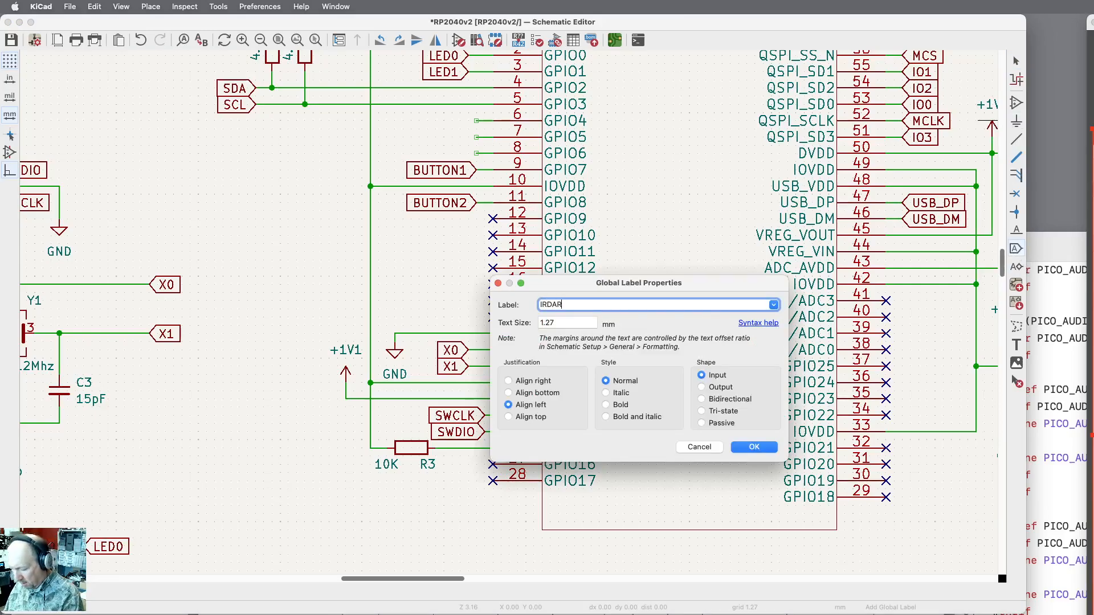
pyautogui.press('BackSpace')
pyautogui.press('BackSpace')
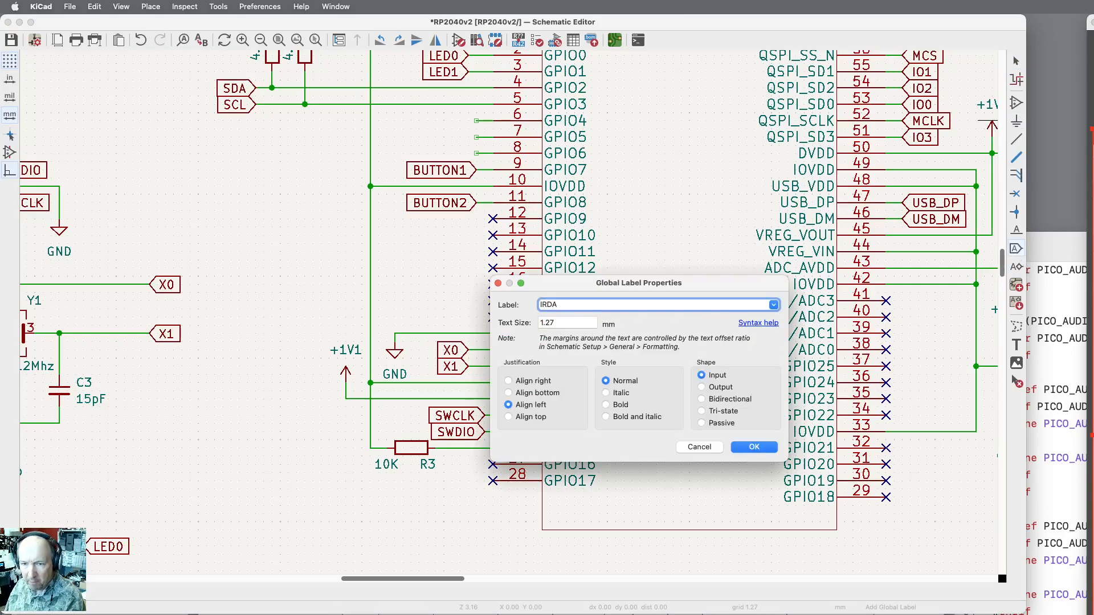
pyautogui.write('_RX')
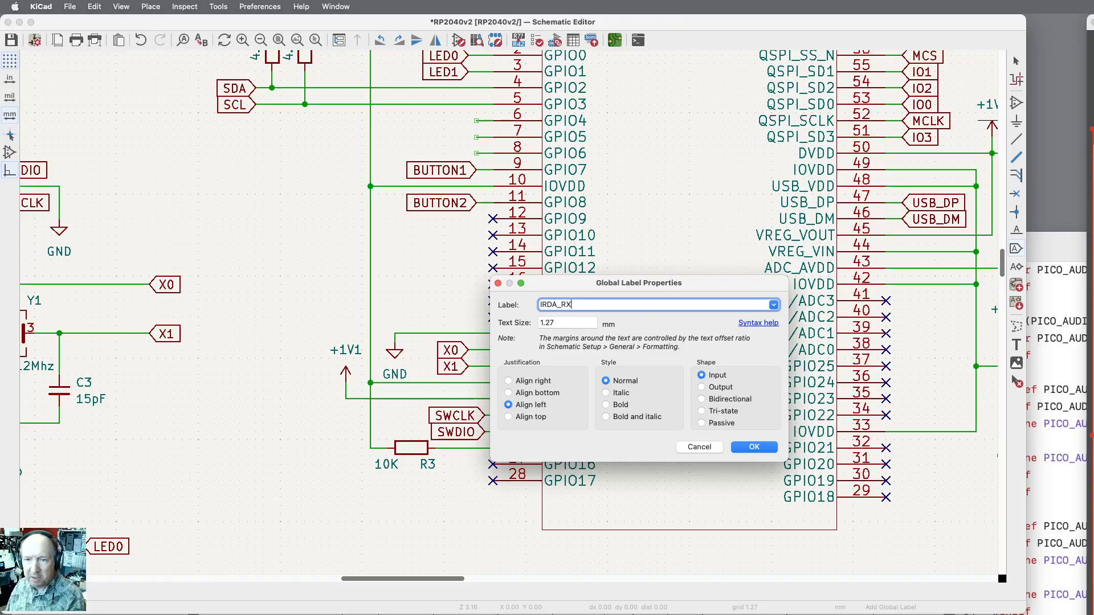
pyautogui.press('Return')
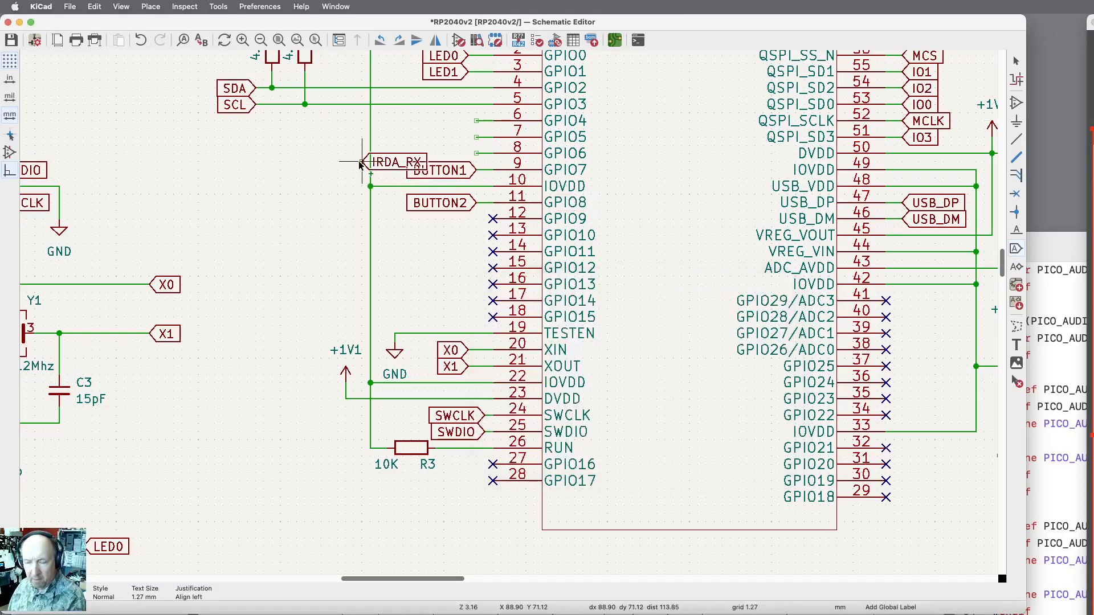
pyautogui.press('r')
pyautogui.press('r')
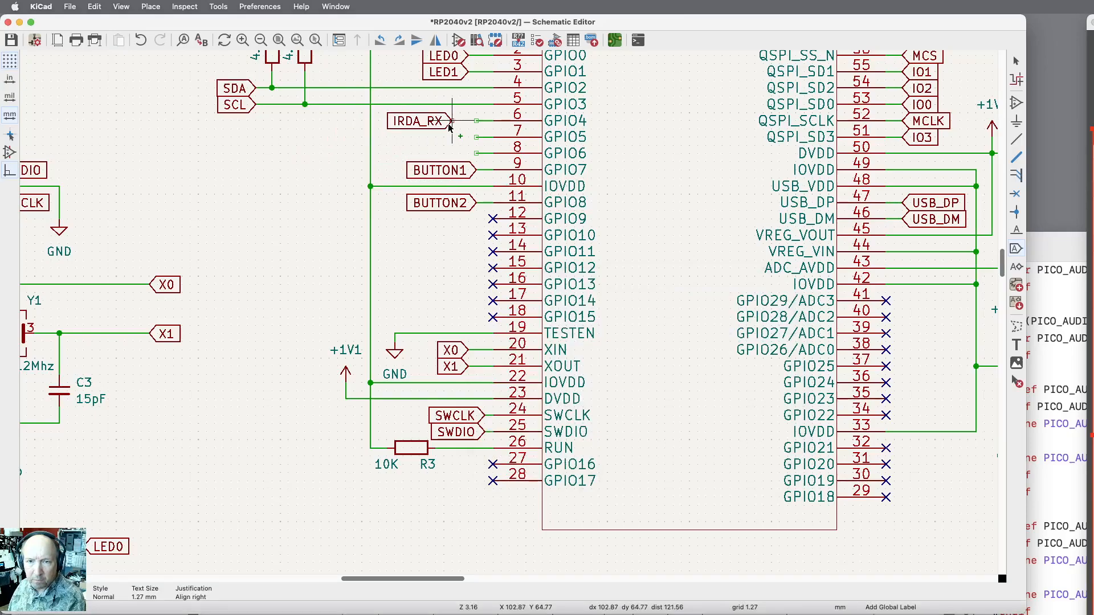
pyautogui.click(476, 121)
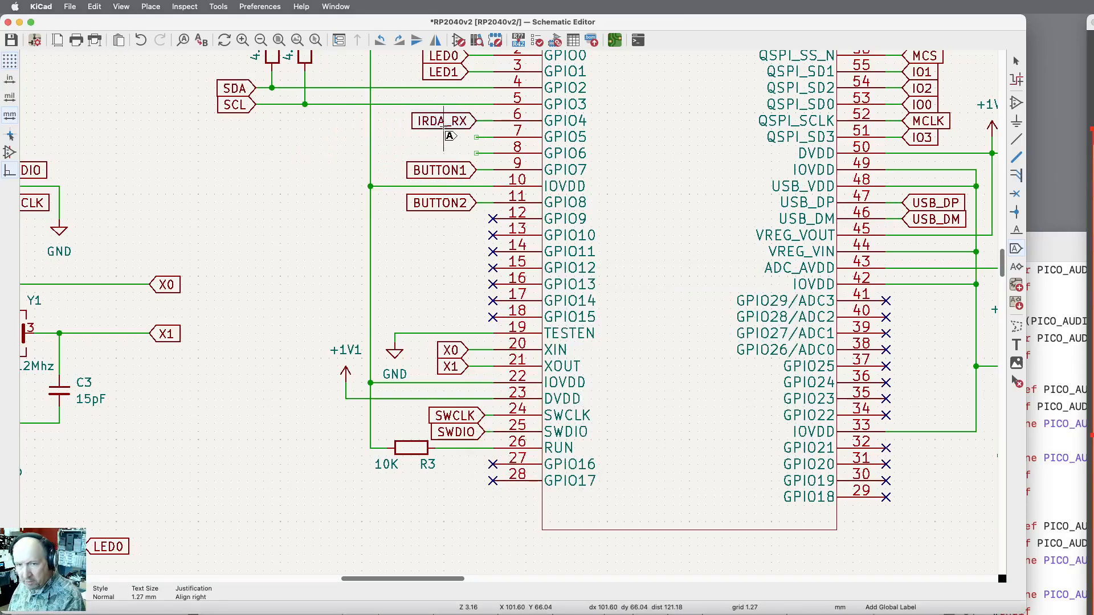
# Duplicate the IRDA_RX label onto the GPIO5 wire stub and rename the copy IRDA_TX.
pyautogui.press('super+d')
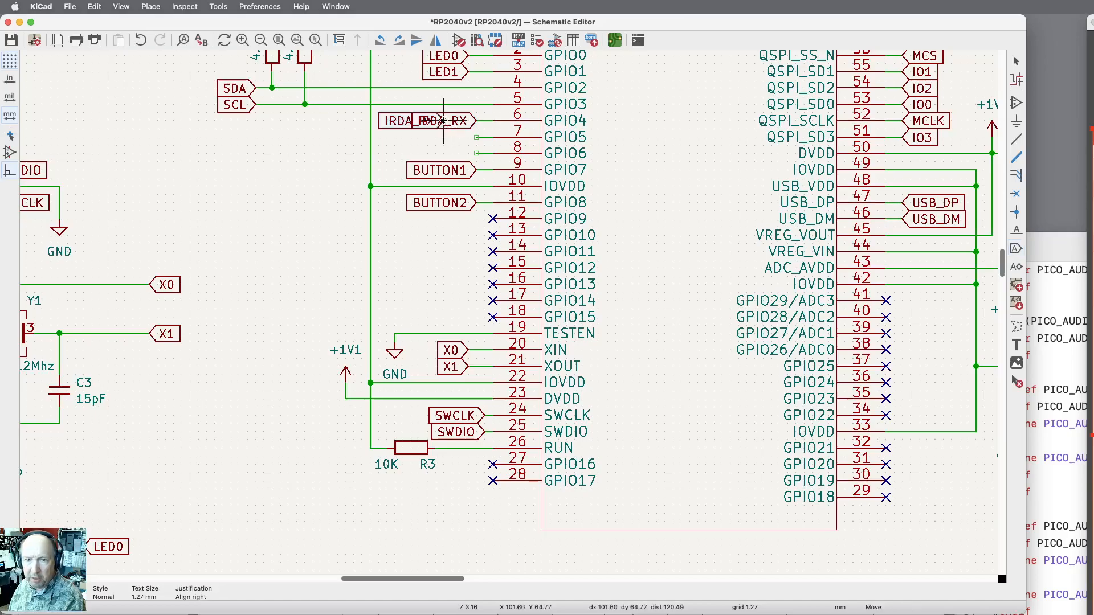
pyautogui.click(476, 137)
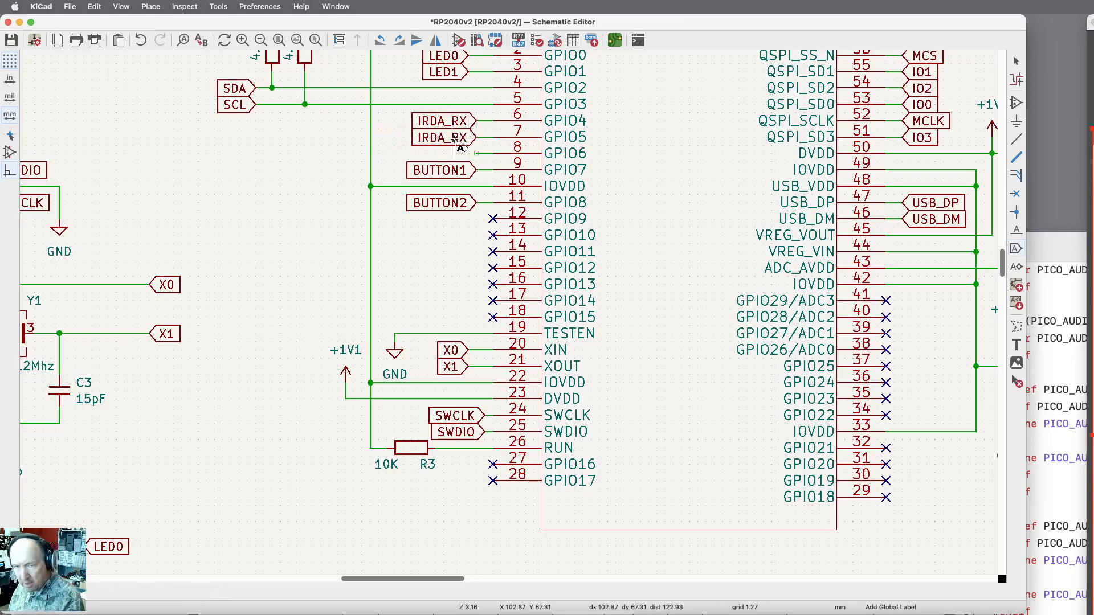
pyautogui.click(454, 140)
pyautogui.press('Right')
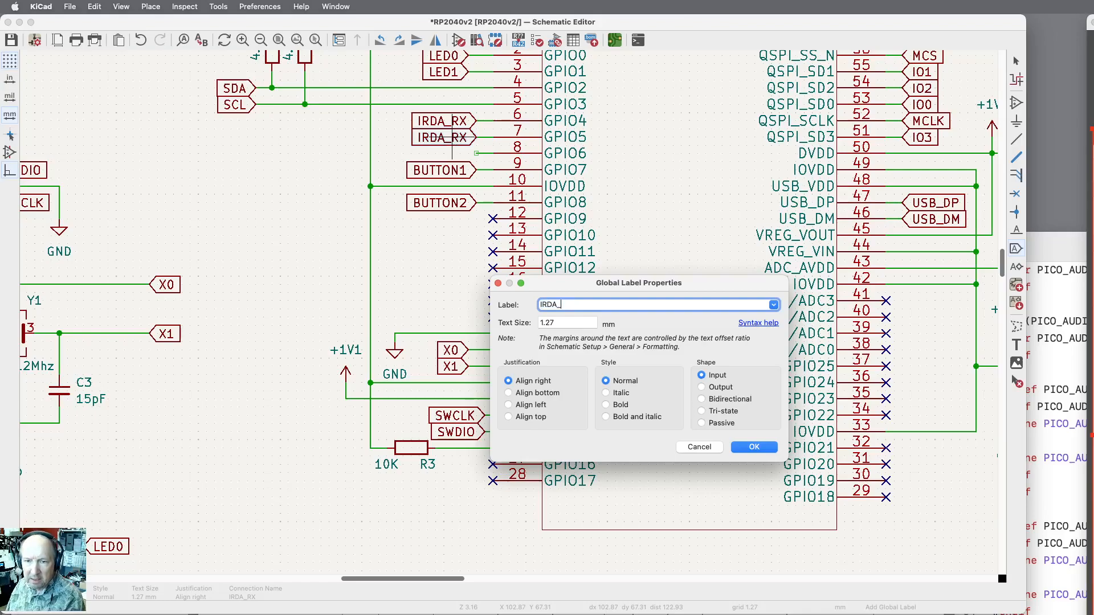
pyautogui.write('TX')
pyautogui.press('Return')
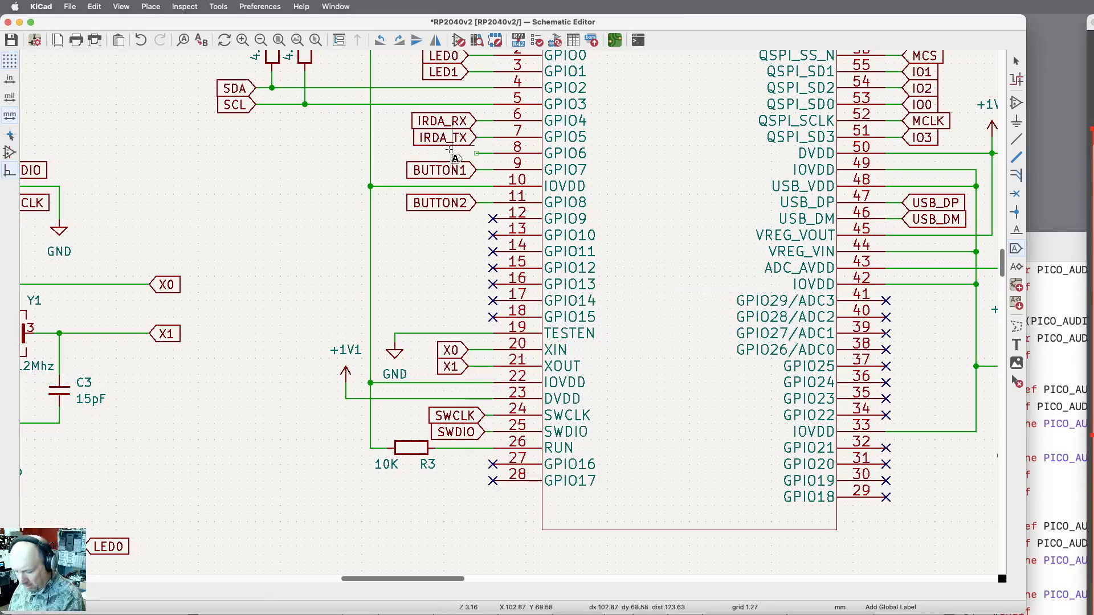
# Duplicate the IRDA_TX label onto the GPIO6 wire stub and rename the copy IRDA_SD.
pyautogui.press('super+d')
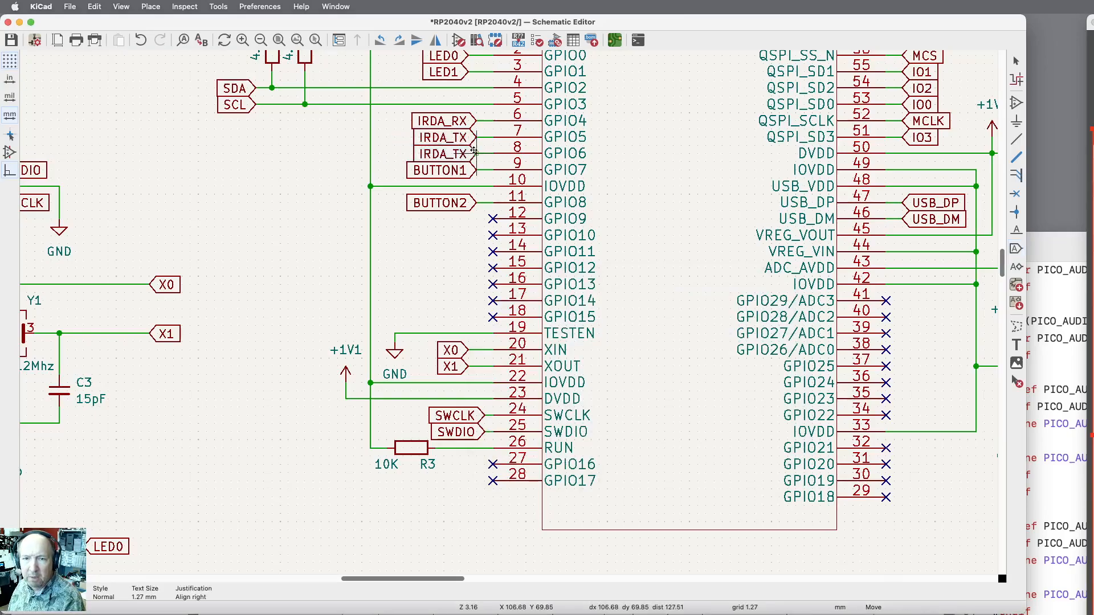
pyautogui.click(474, 152)
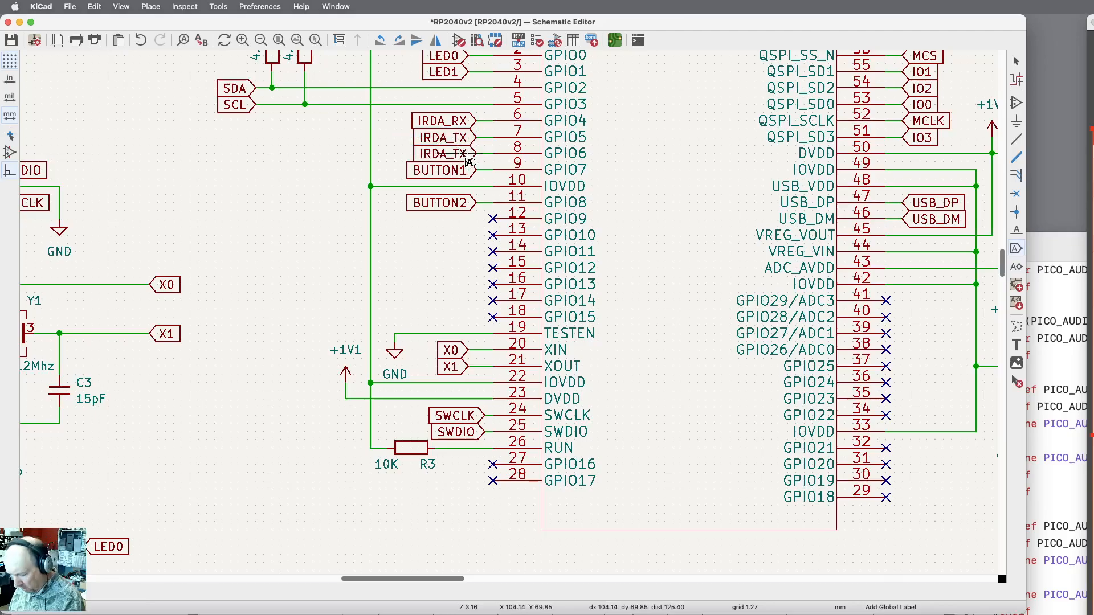
pyautogui.doubleClick(464, 155)
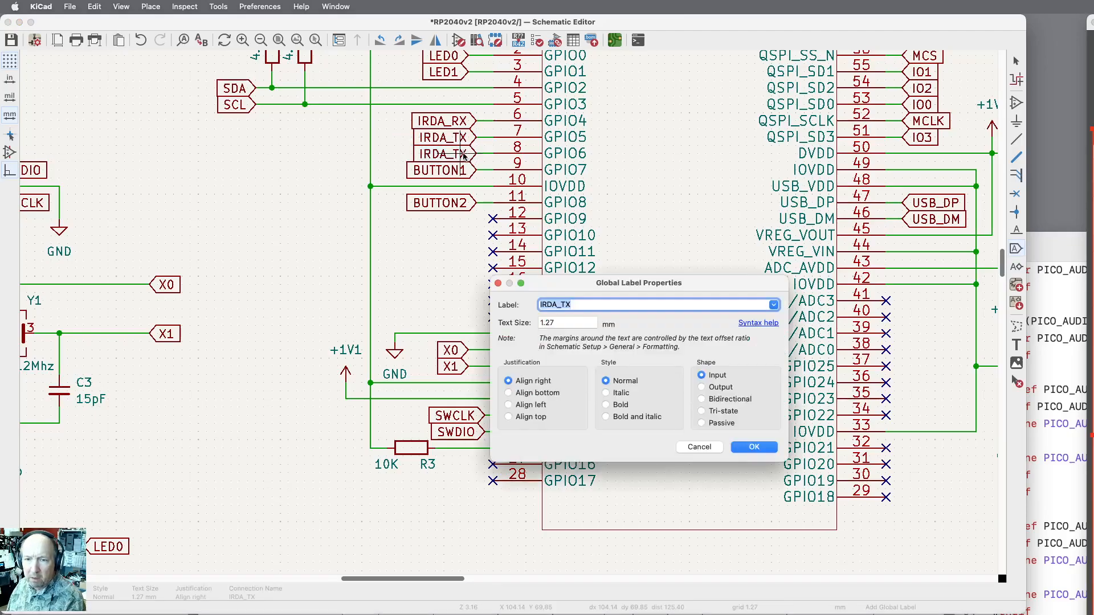
pyautogui.press('Right')
pyautogui.press('BackSpace')
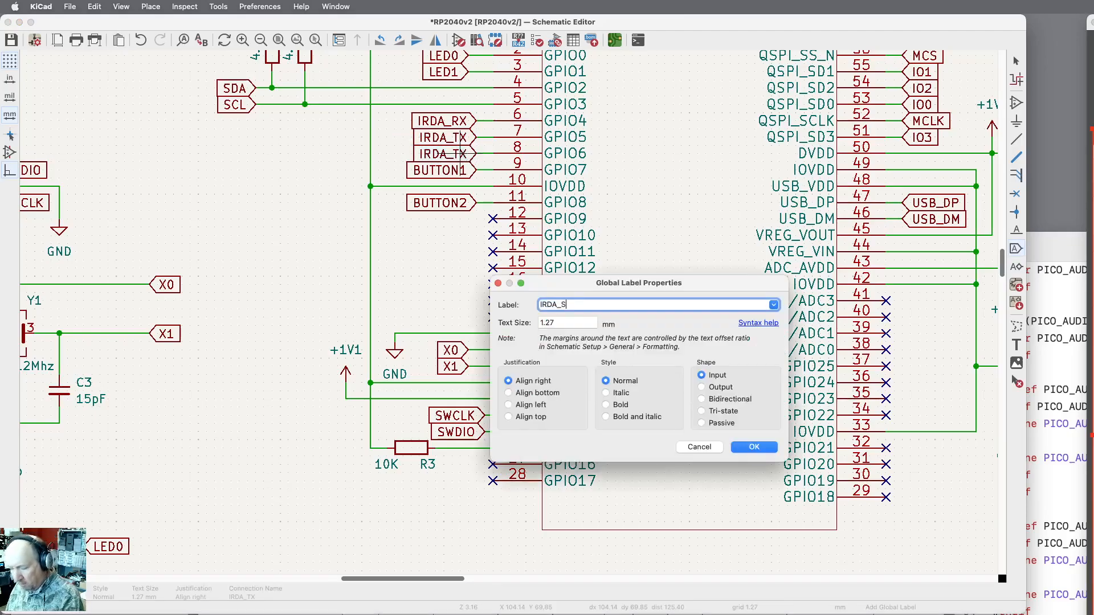
pyautogui.write('SD')
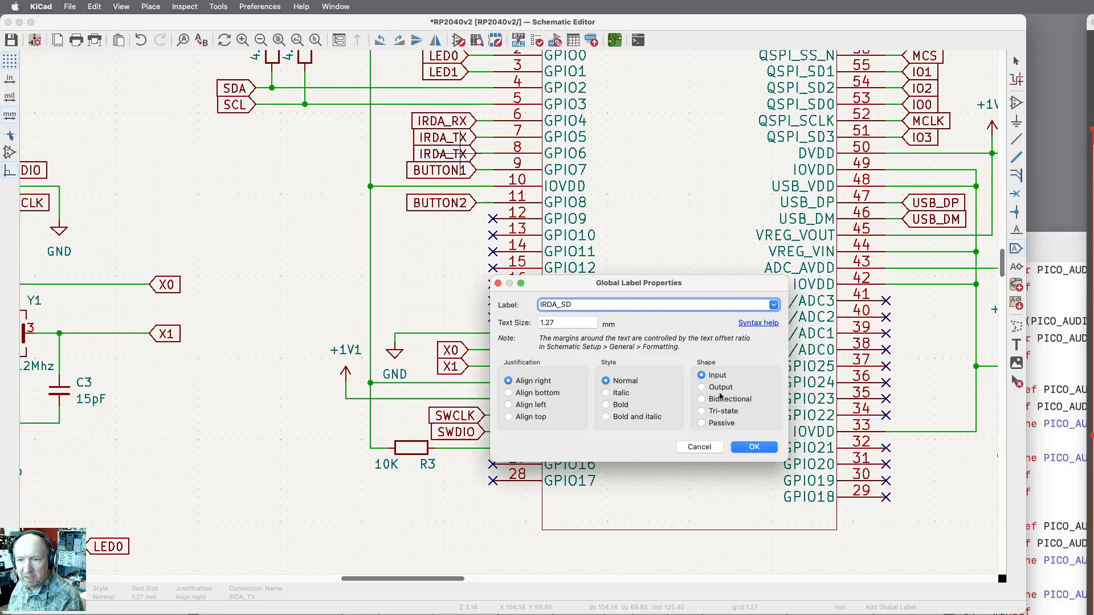
pyautogui.click(752, 448)
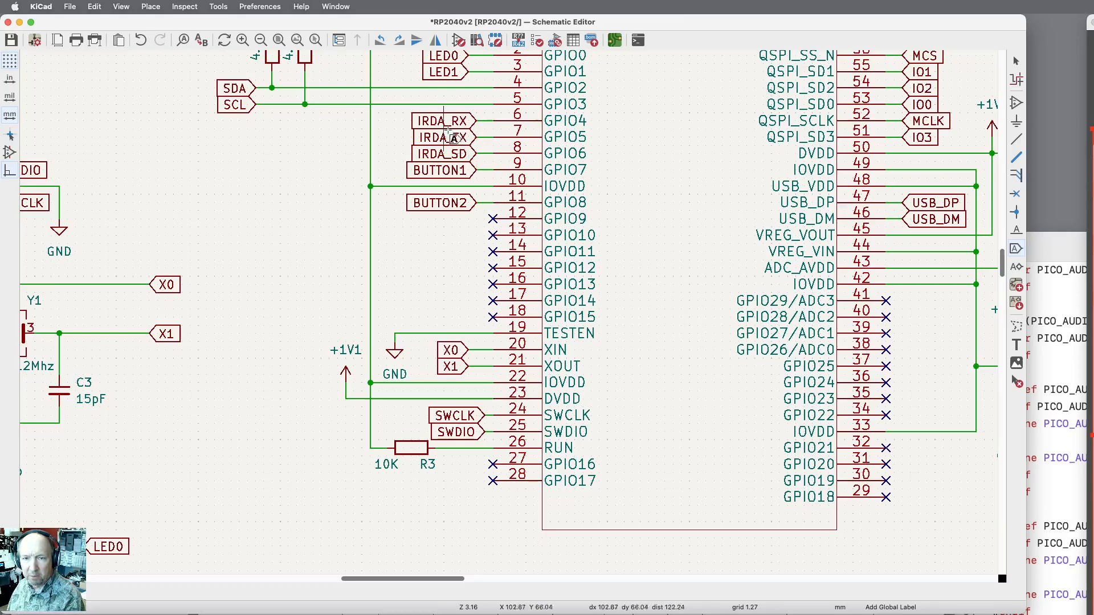
# Duplicate the IRDA_RX global label and place the copy on the wire of the HSDL3201's RXD pin.
pyautogui.press('super+d')
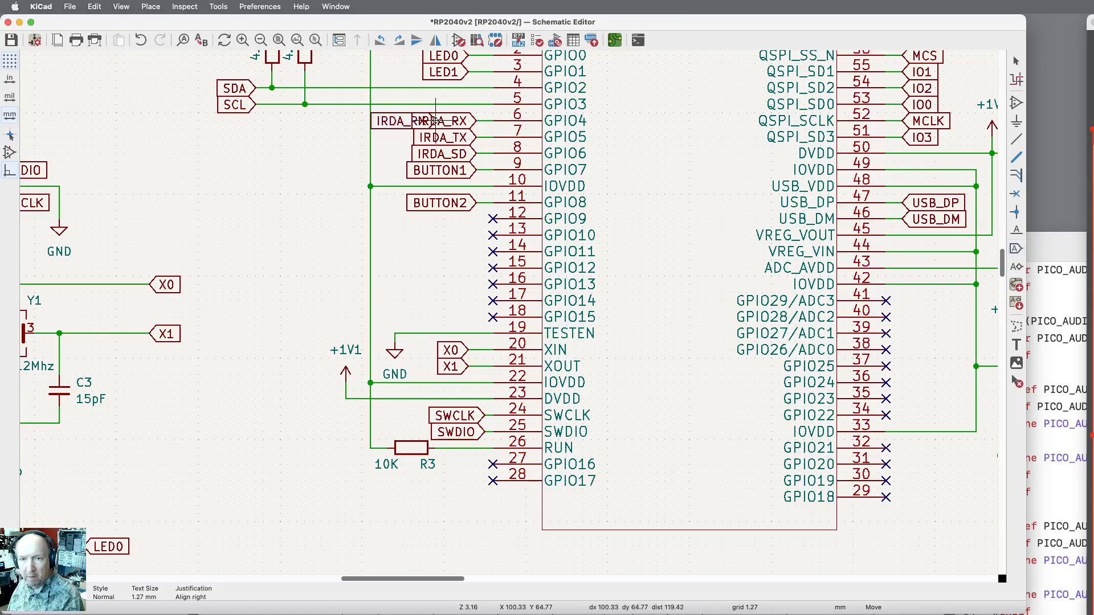
pyautogui.scroll(-10, 269, 375)
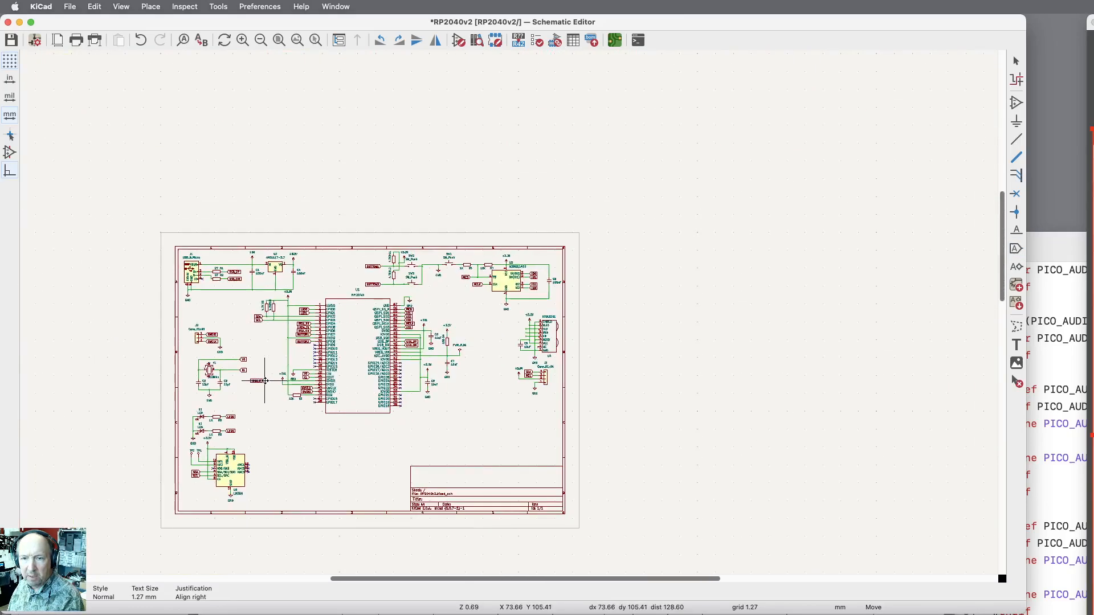
pyautogui.scroll(9, 525, 318)
pyautogui.scroll(2, 525, 317)
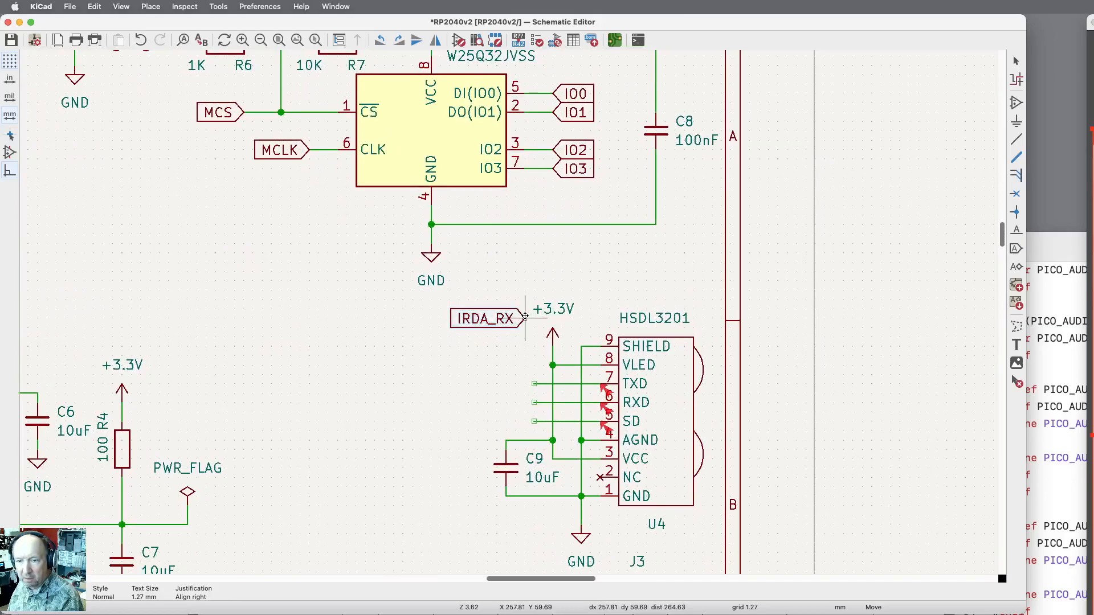
pyautogui.click(533, 403)
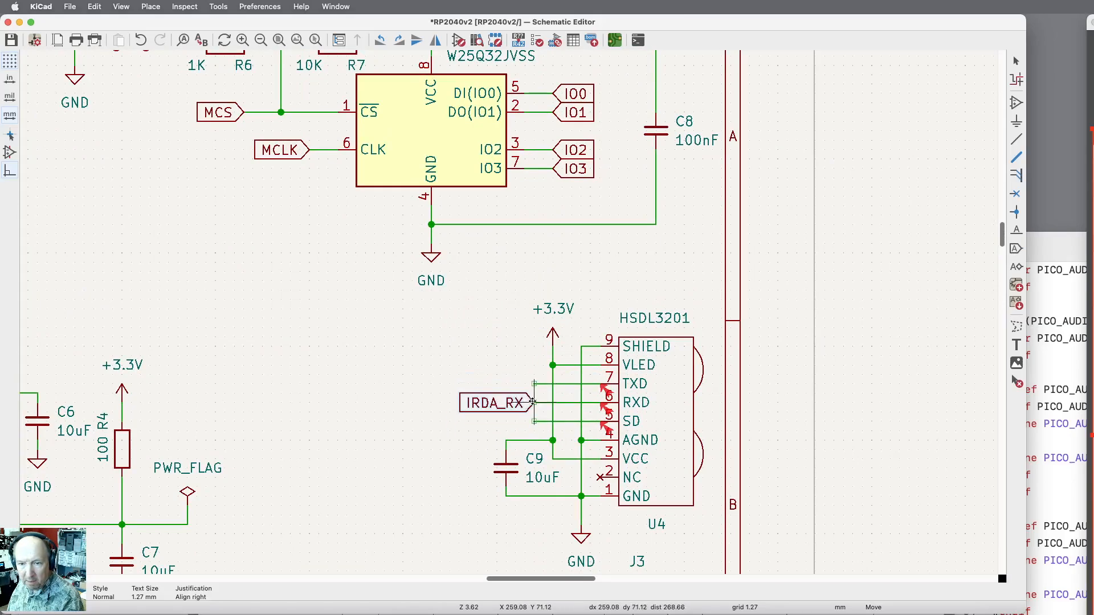
# Duplicate the IRDA_RX label onto the HSDL3201's TXD wire and rename the copy IRDA_TX.
pyautogui.hotkey('ctrl', 'l')
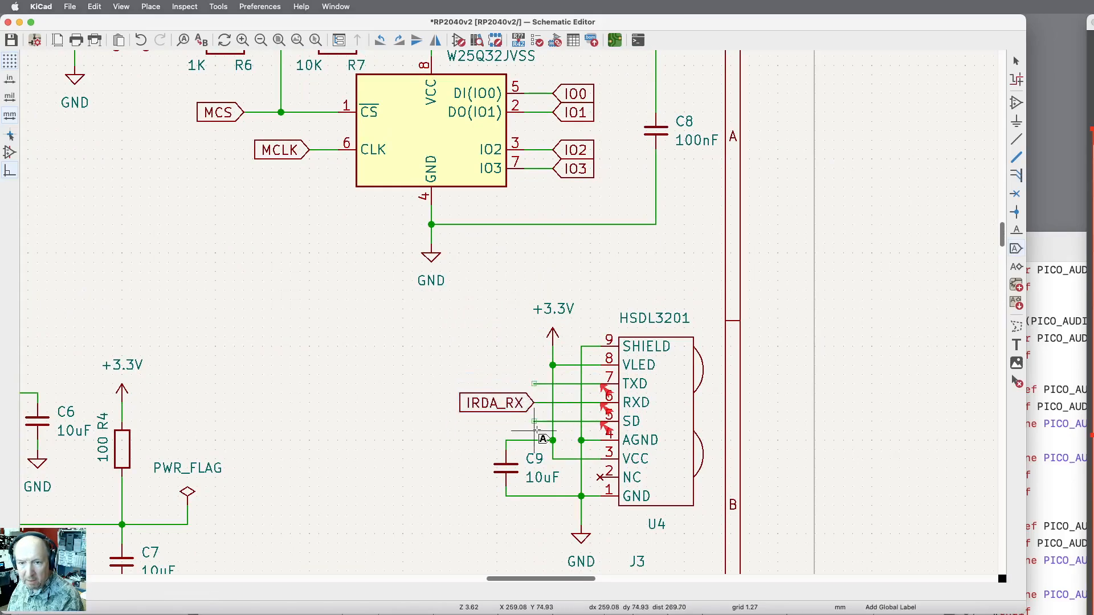
pyautogui.press('super+d')
pyautogui.click(533, 384)
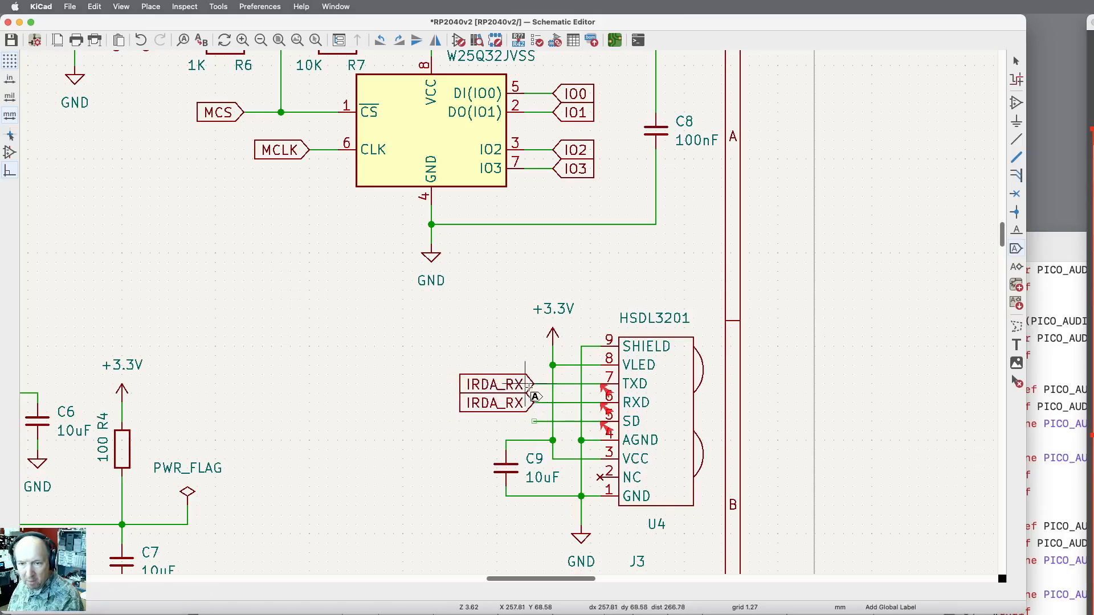
pyautogui.click(517, 397)
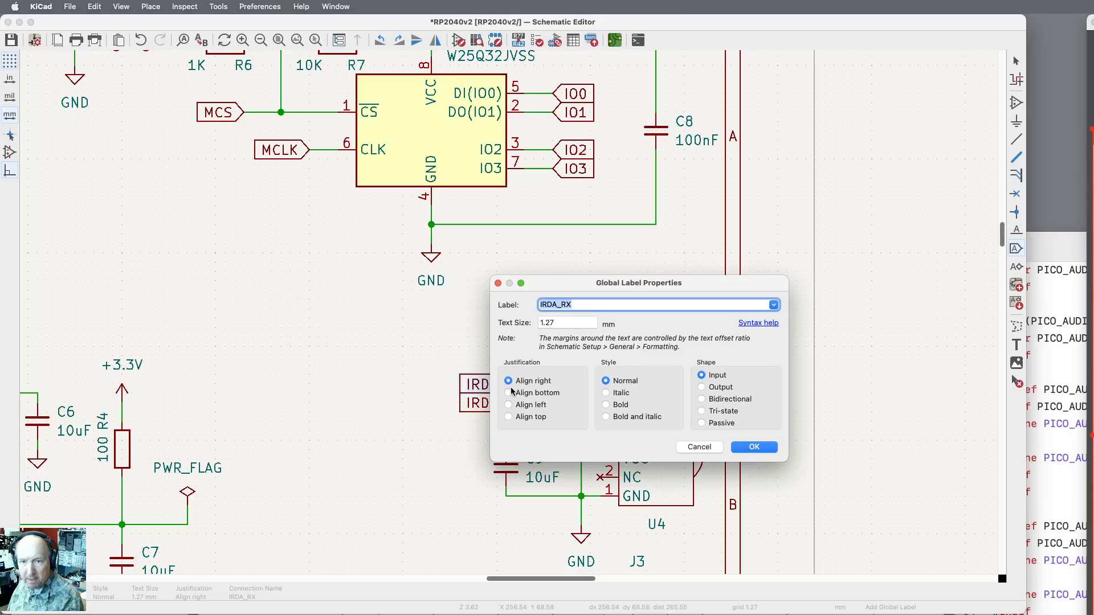
pyautogui.press('Right')
pyautogui.press('BackSpace')
pyautogui.press('BackSpace')
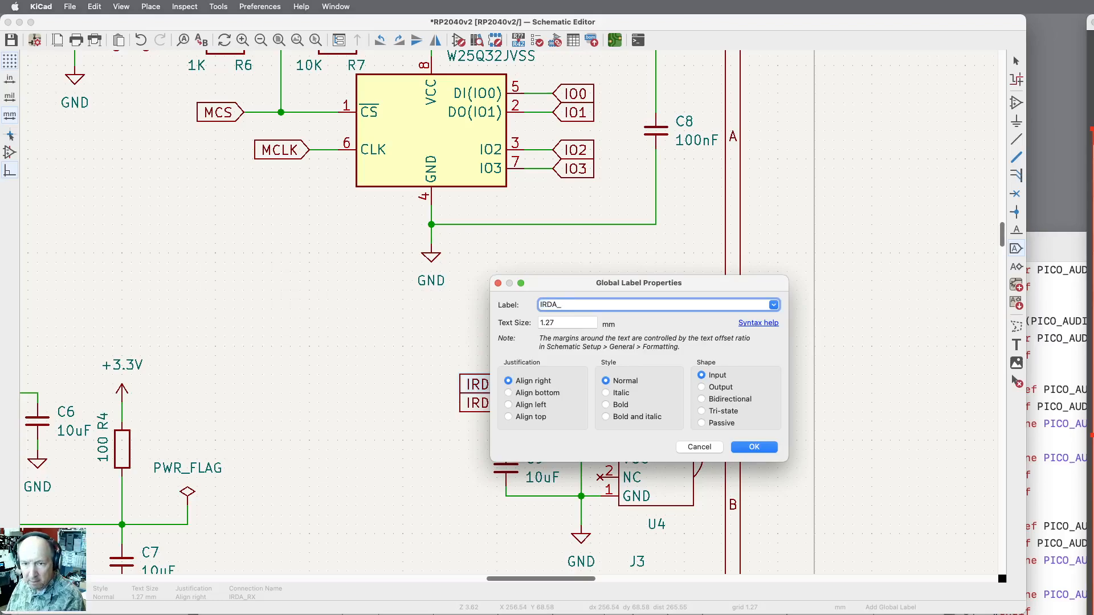
pyautogui.write('TX')
pyautogui.press('Return')
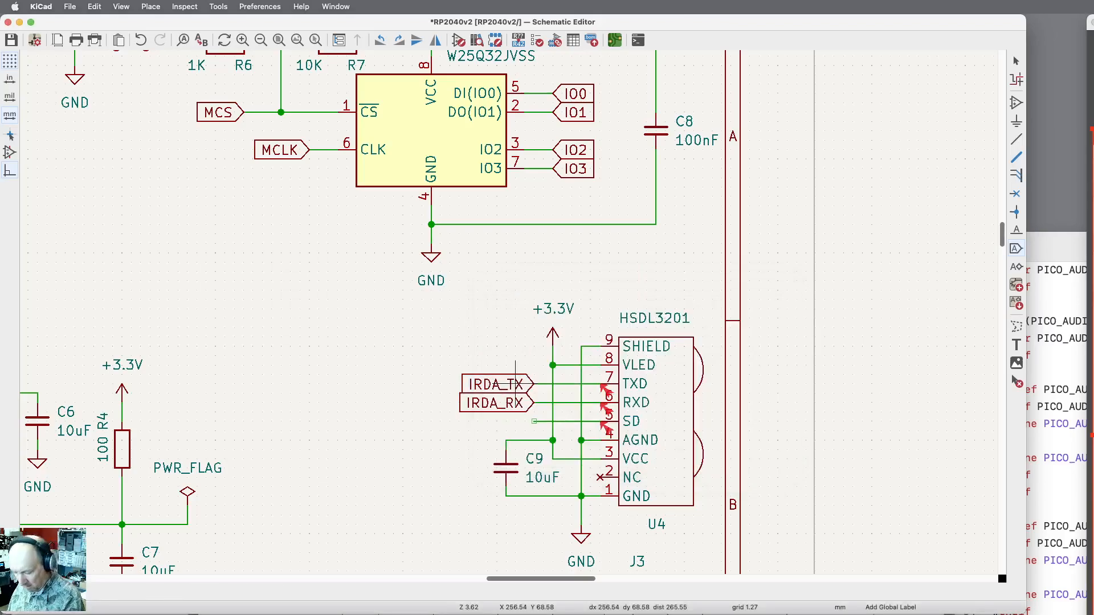
# Duplicate the IRDA_TX label onto the HSDL3201's SD wire and rename the copy IRDA_SD.
pyautogui.click(534, 384)
pyautogui.hotkey('ctrl', 'd')
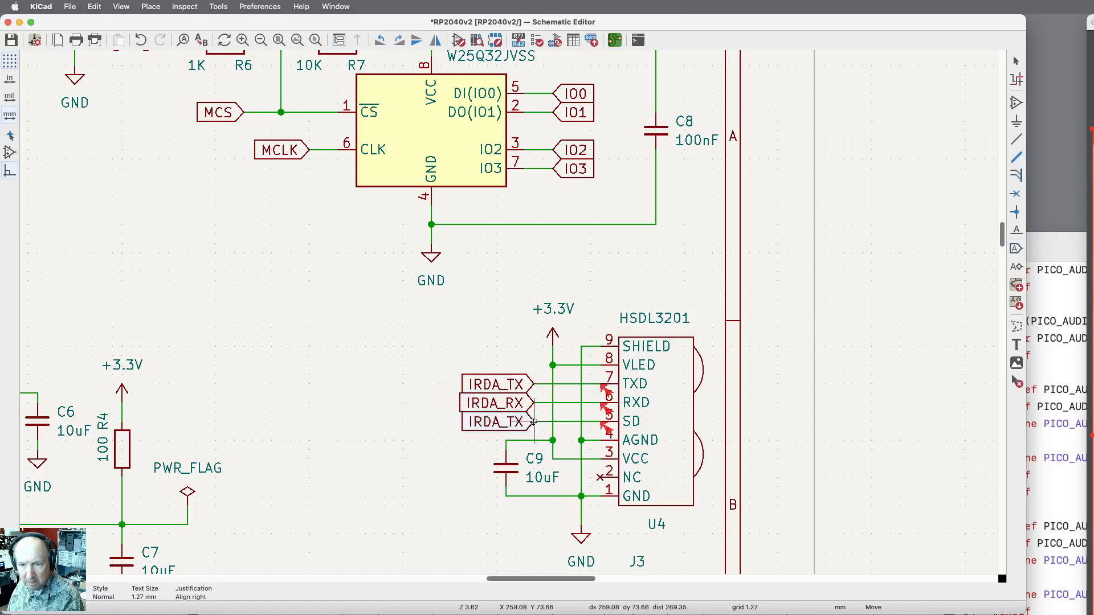
pyautogui.click(534, 422)
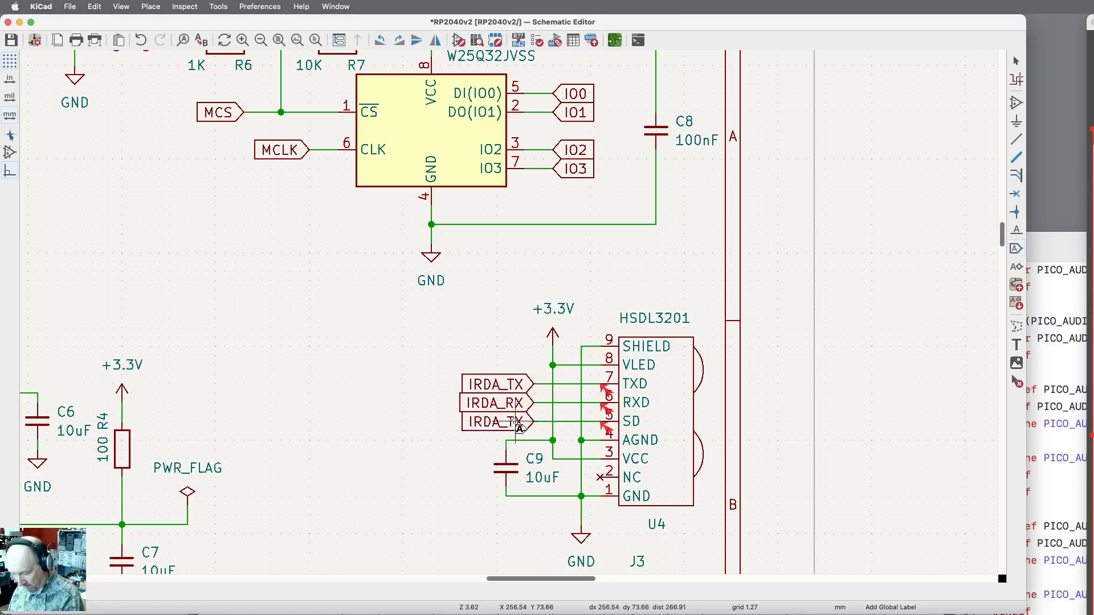
pyautogui.doubleClick(515, 425)
pyautogui.press('Right')
pyautogui.press('BackSpace')
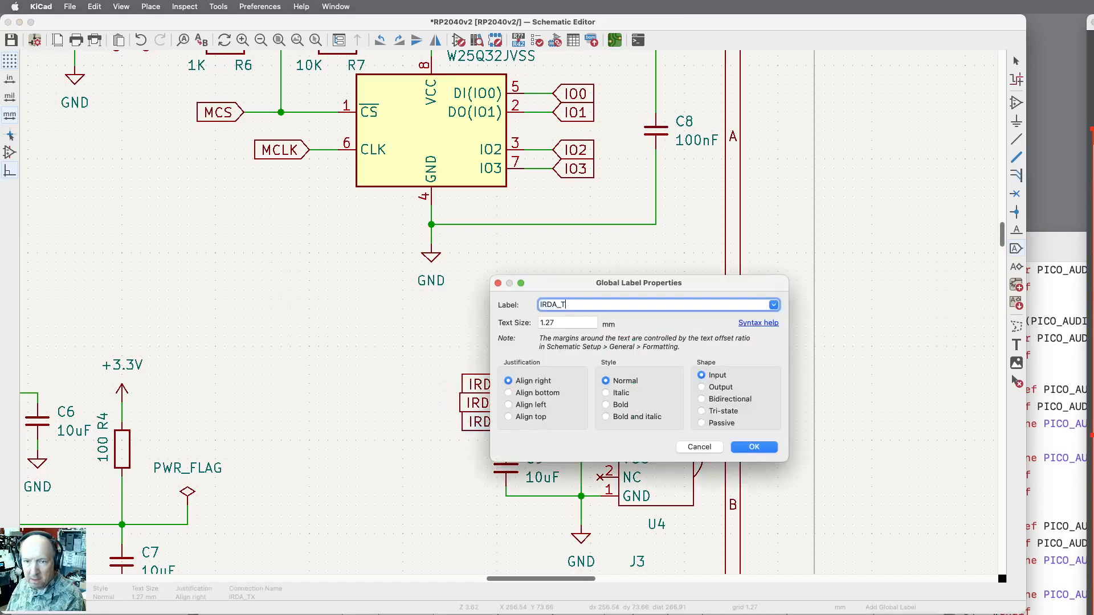
pyautogui.write('DF')
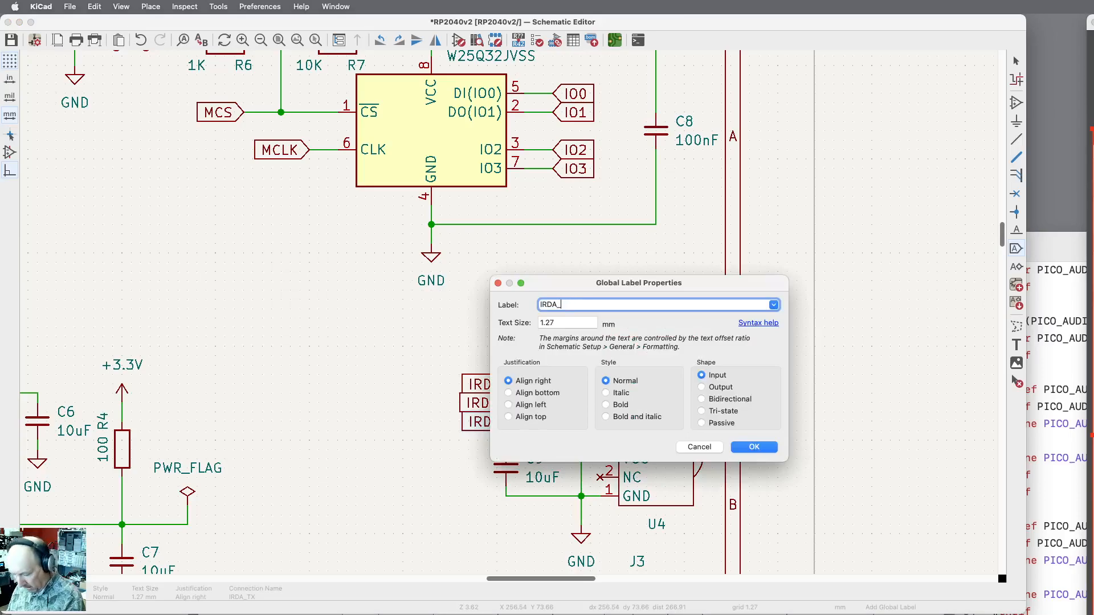
pyautogui.press('Return')
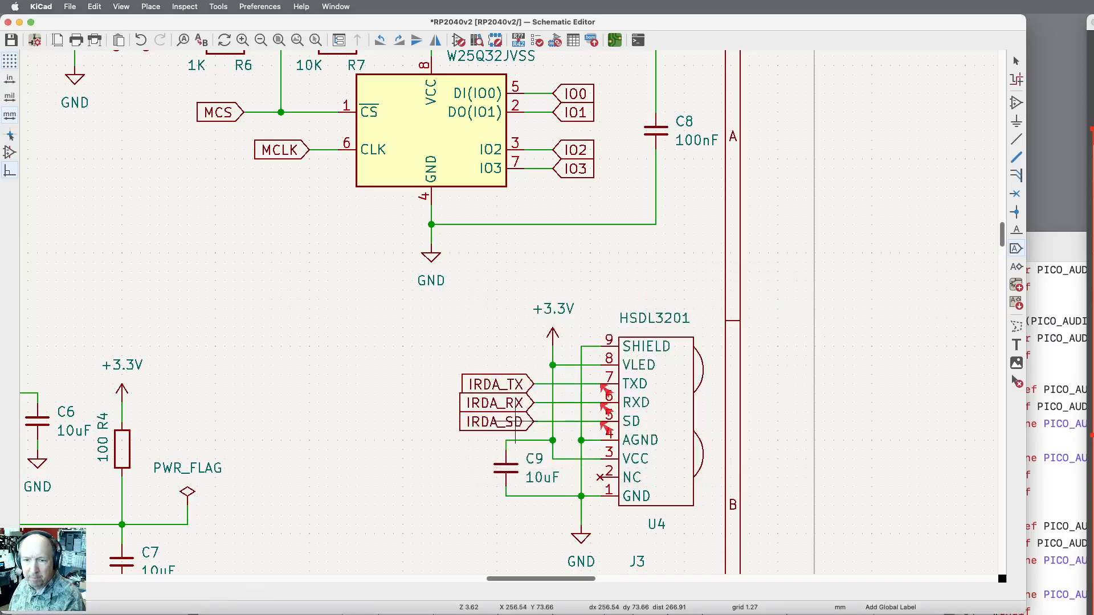
pyautogui.press('Escape')
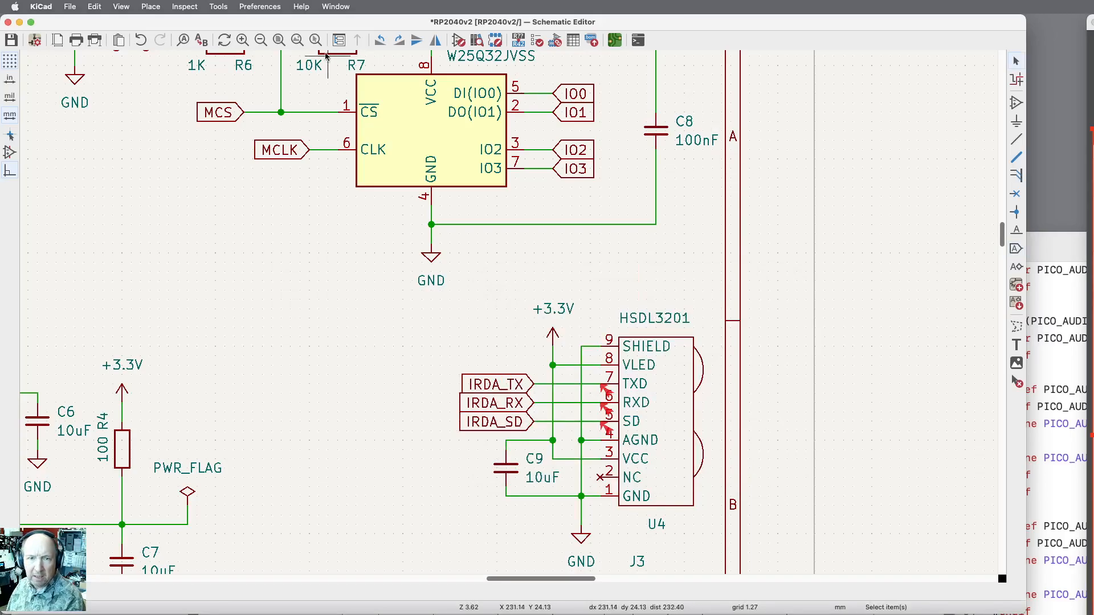
# Run the electrical rules check on the whole schematic and close the checker.
pyautogui.click(279, 39)
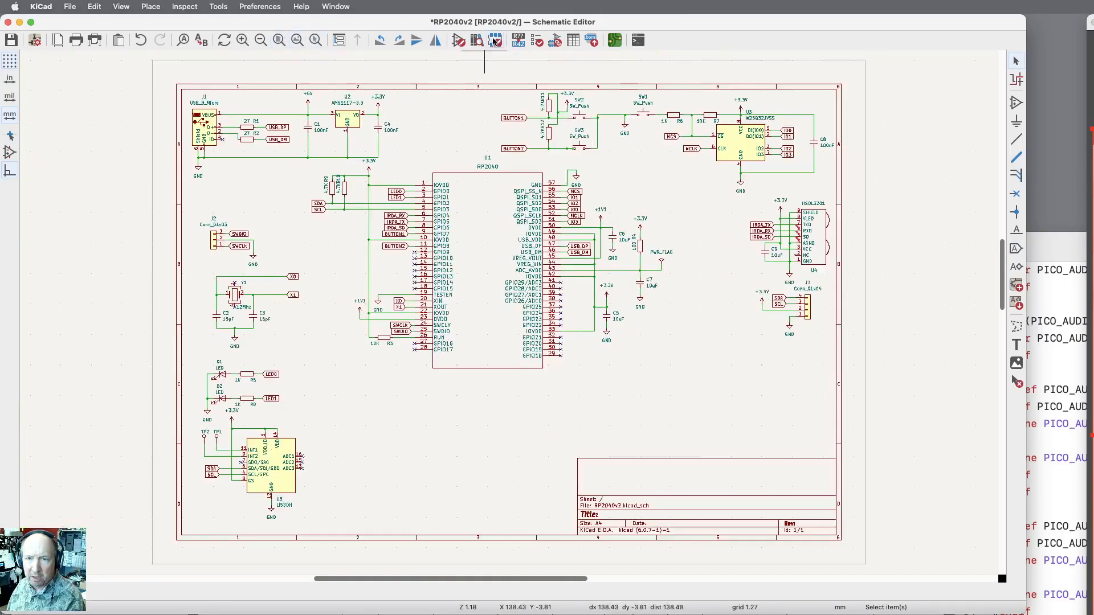
pyautogui.click(550, 42)
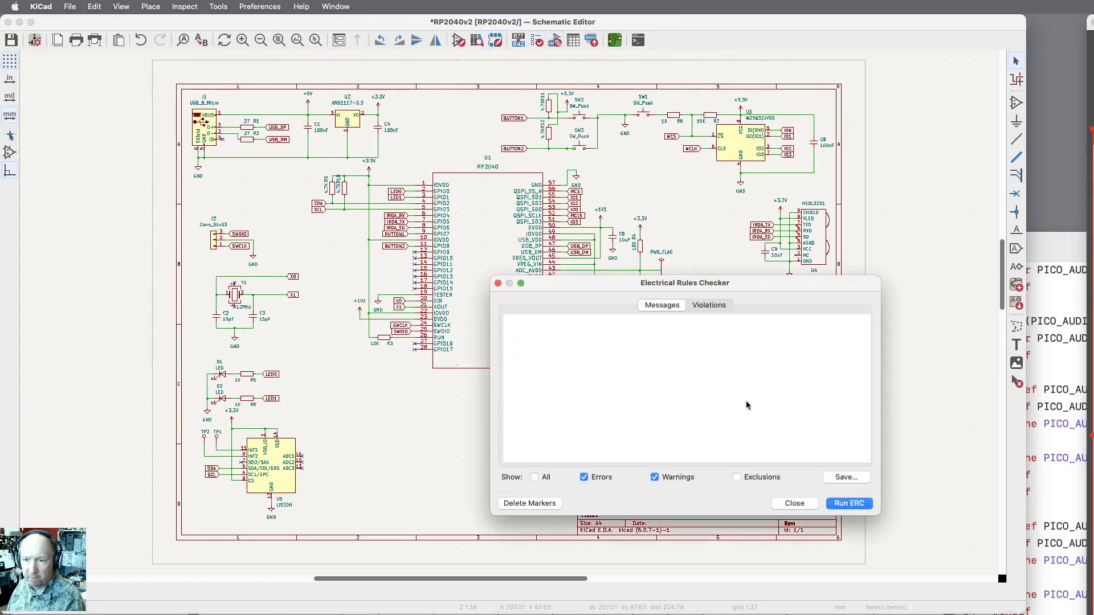
pyautogui.click(840, 504)
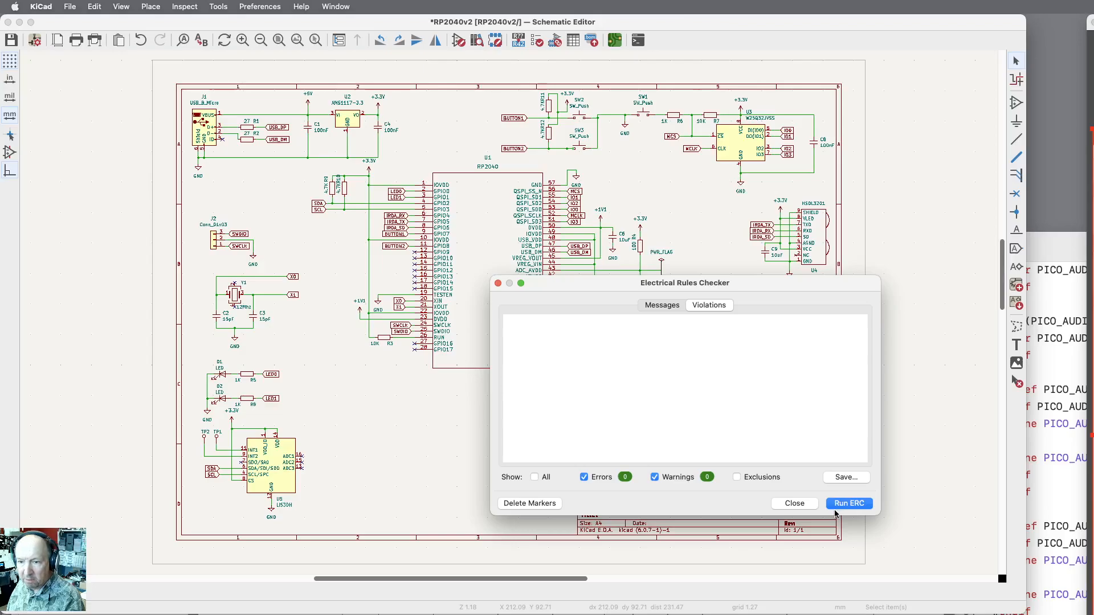
pyautogui.click(781, 502)
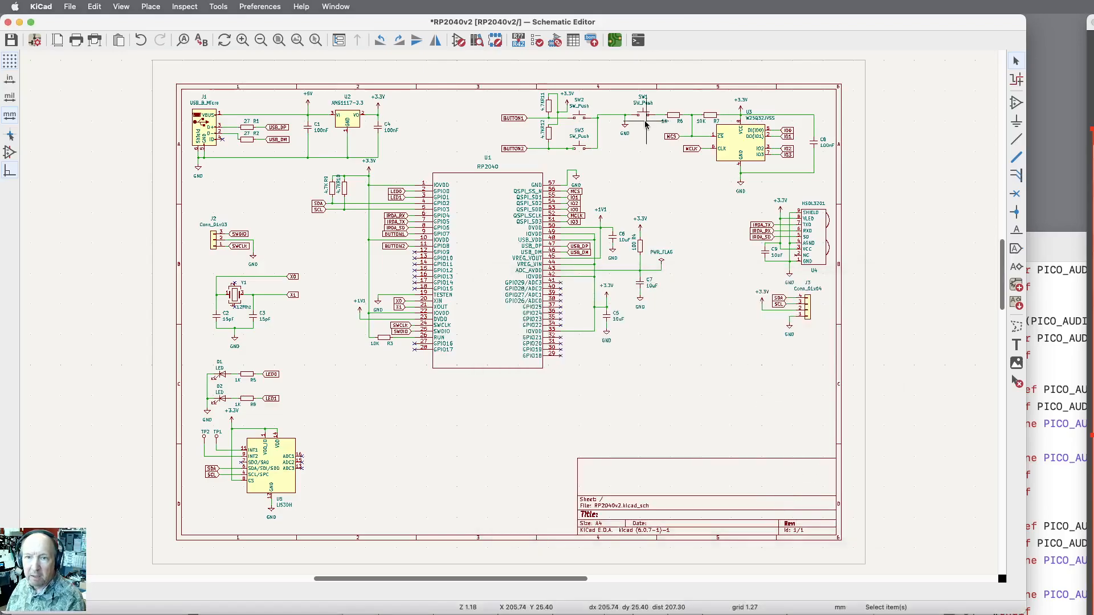
# Switch to the PCB Editor, update the board from the schematic and place the added footprints as a group above the RP2040.
pyautogui.click(615, 40)
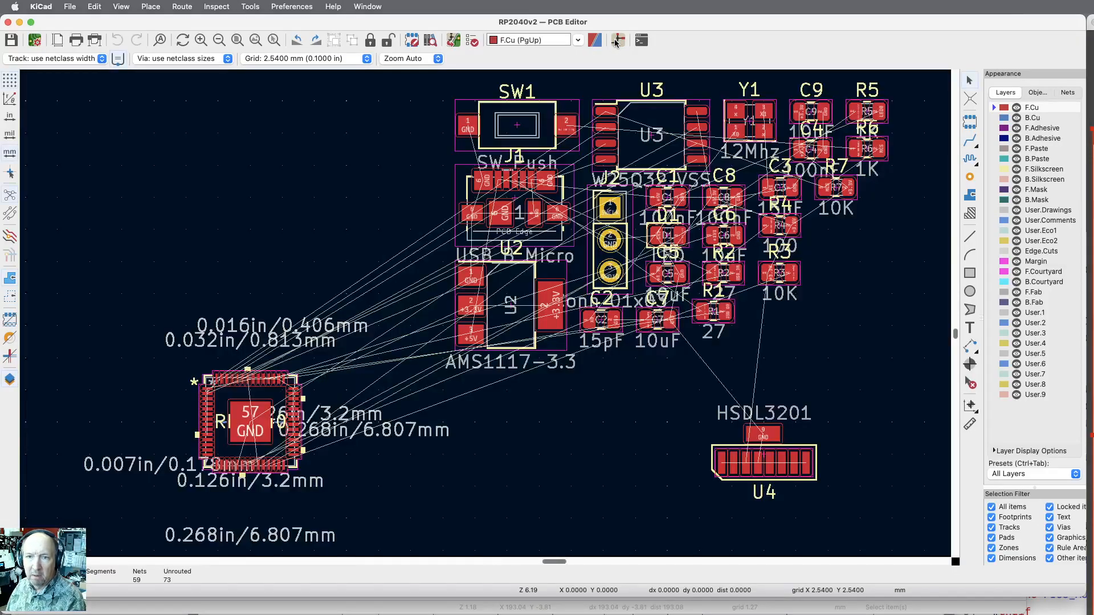
pyautogui.click(453, 40)
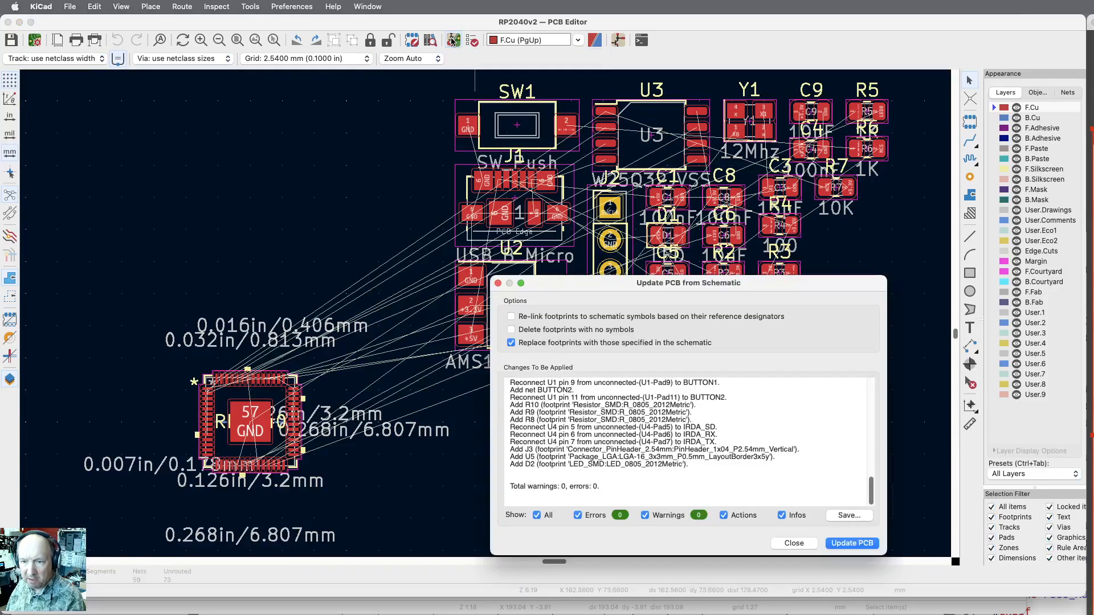
pyautogui.click(852, 544)
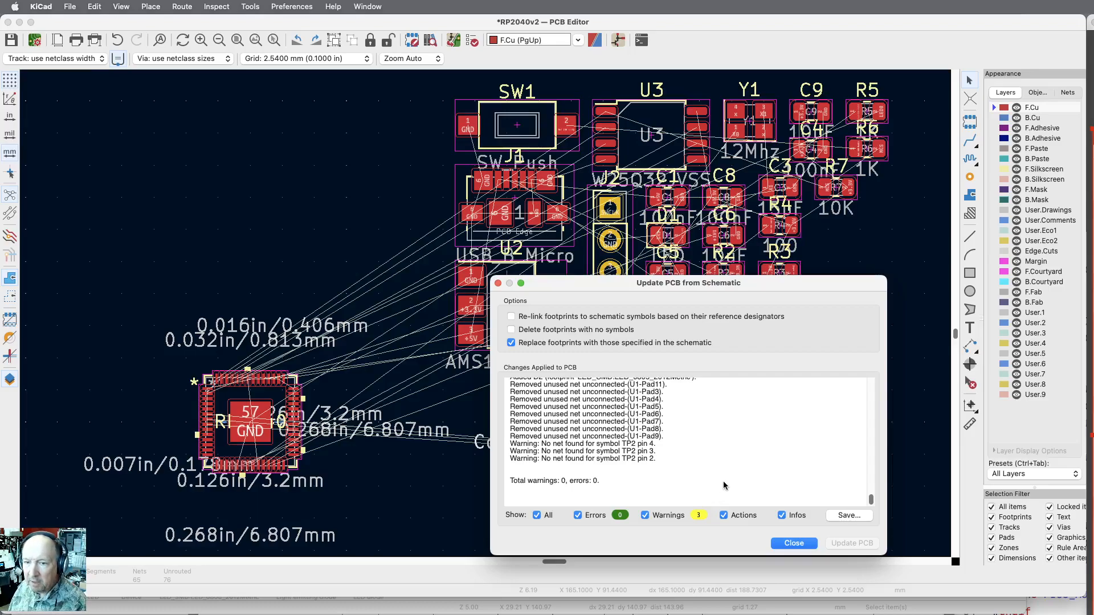
pyautogui.click(794, 544)
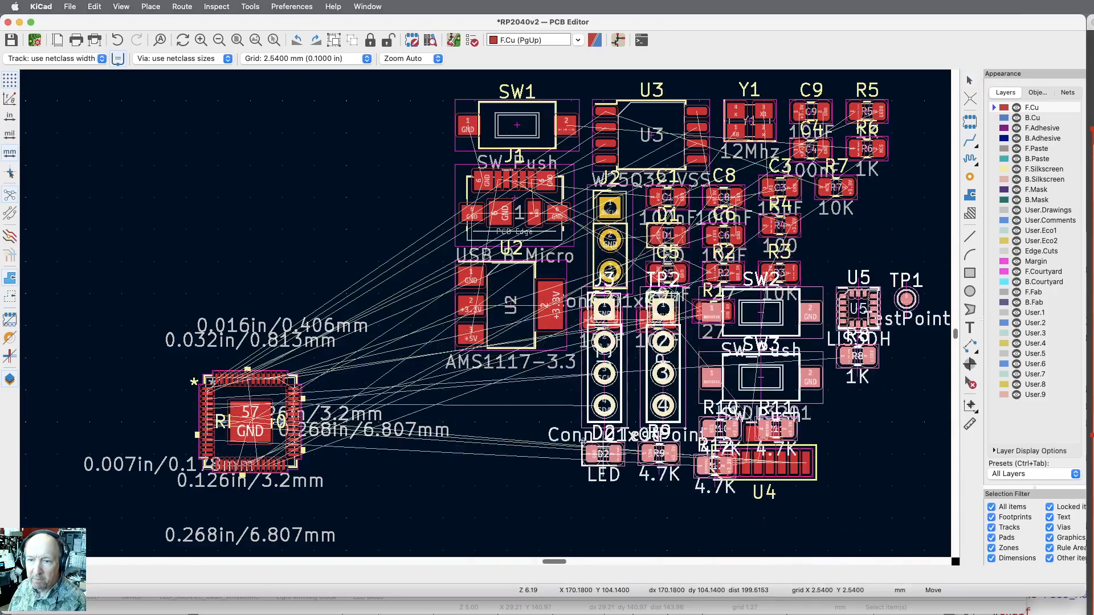
pyautogui.scroll(-4, 583, 440)
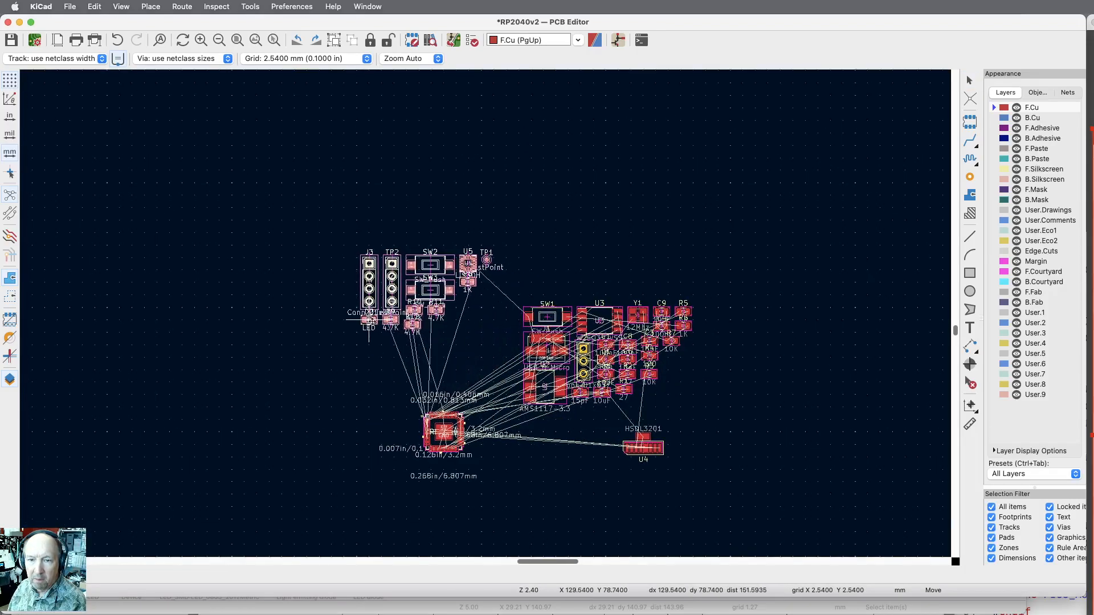
pyautogui.click(369, 320)
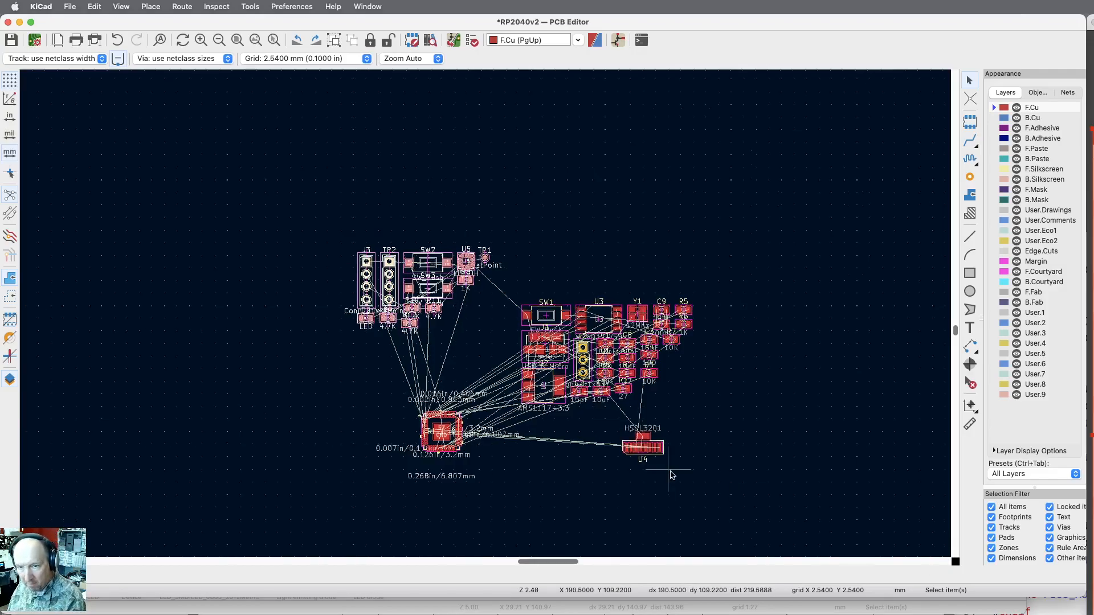
# Examine the footprints on the board, including the newly added U5, TP1 and TP2.
pyautogui.scroll(5, 644, 450)
pyautogui.scroll(-3, 648, 453)
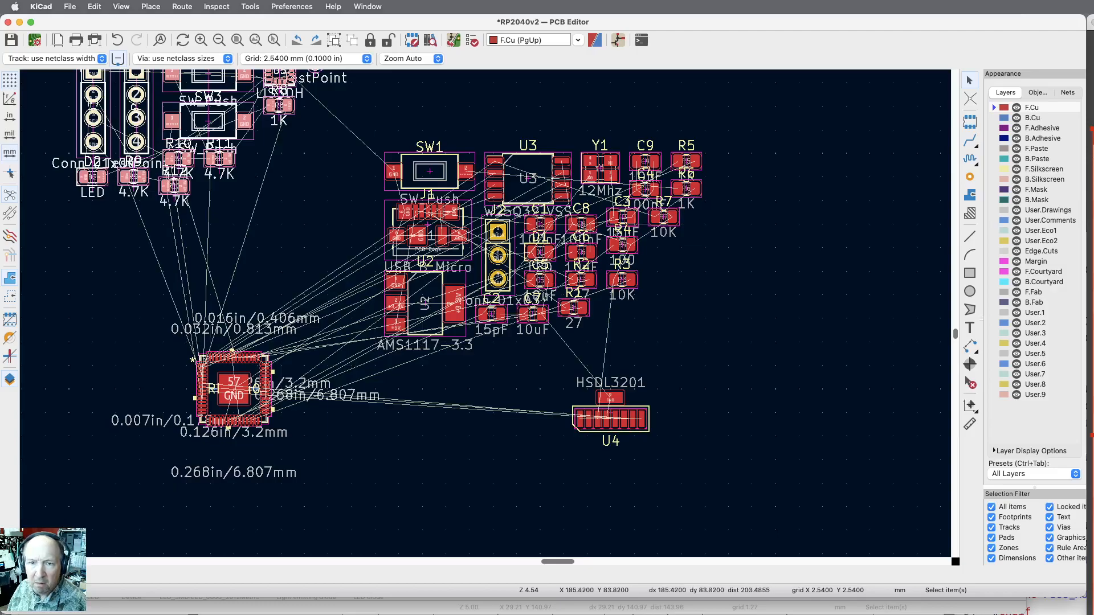
pyautogui.scroll(-2, 670, 386)
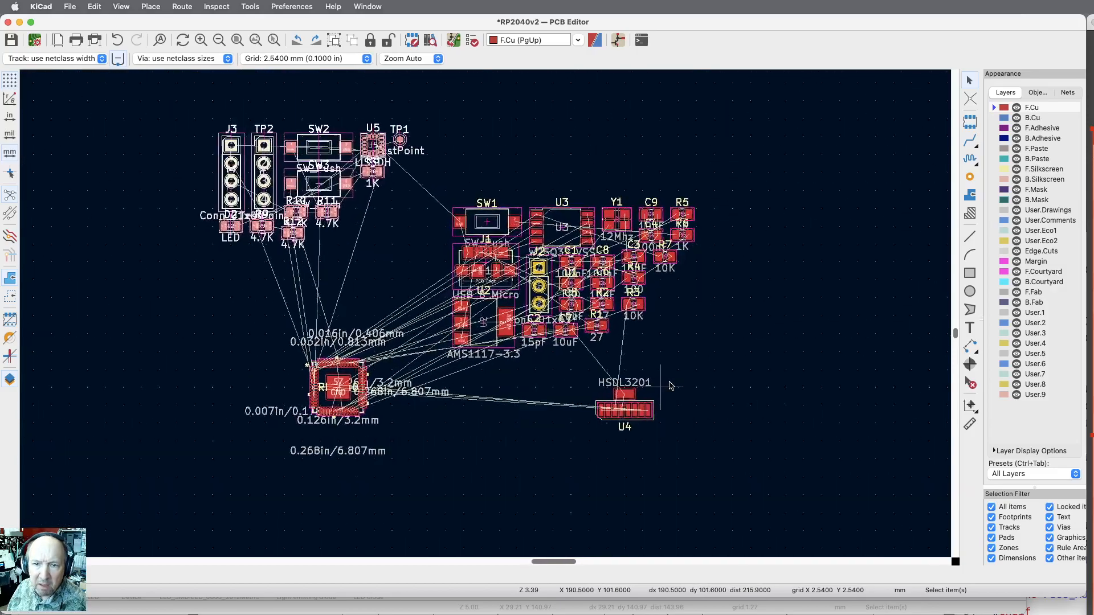
pyautogui.scroll(1, 670, 386)
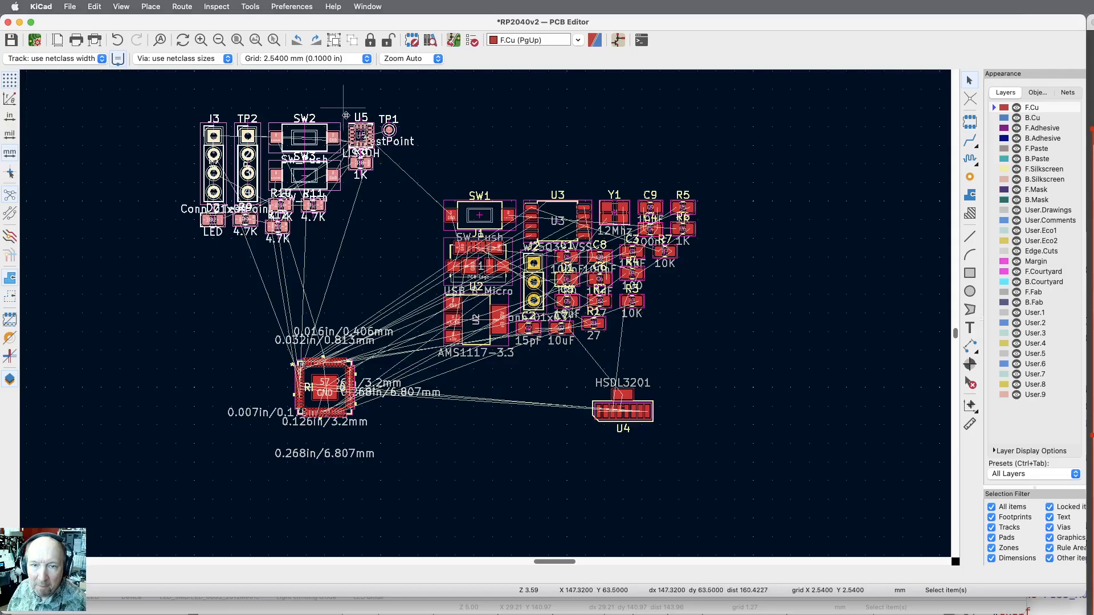
pyautogui.scroll(5, 346, 115)
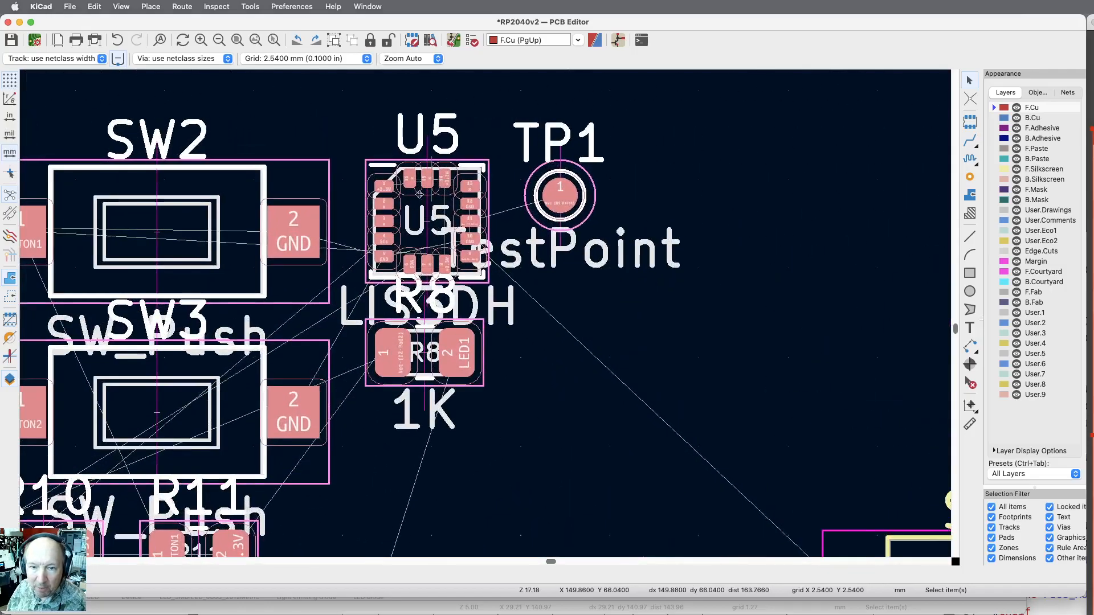
pyautogui.scroll(-5, 570, 215)
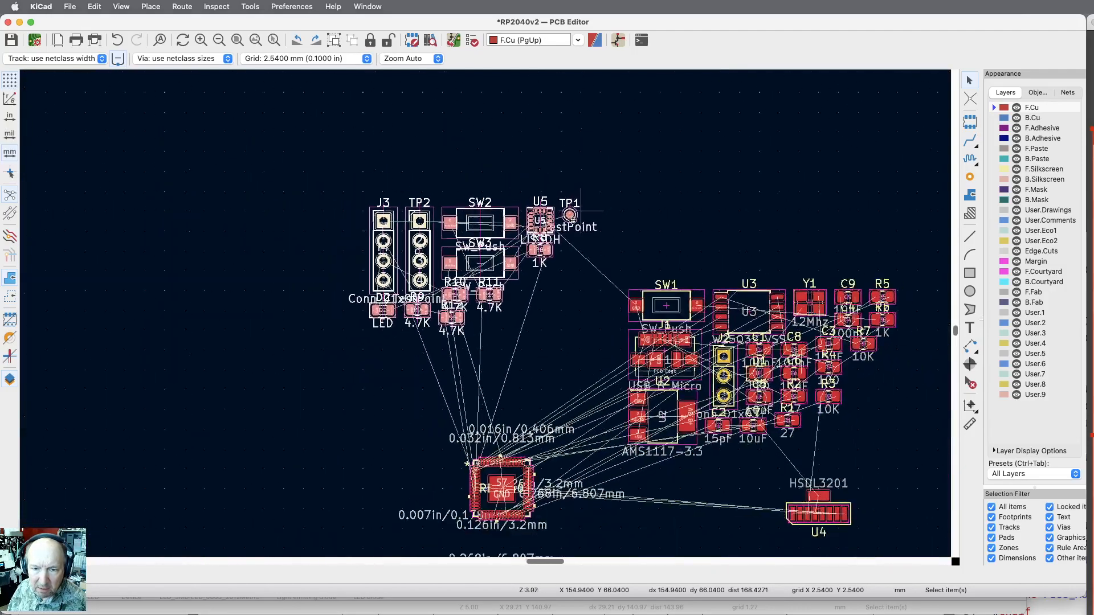
pyautogui.scroll(-1, 573, 220)
pyautogui.scroll(1, 572, 220)
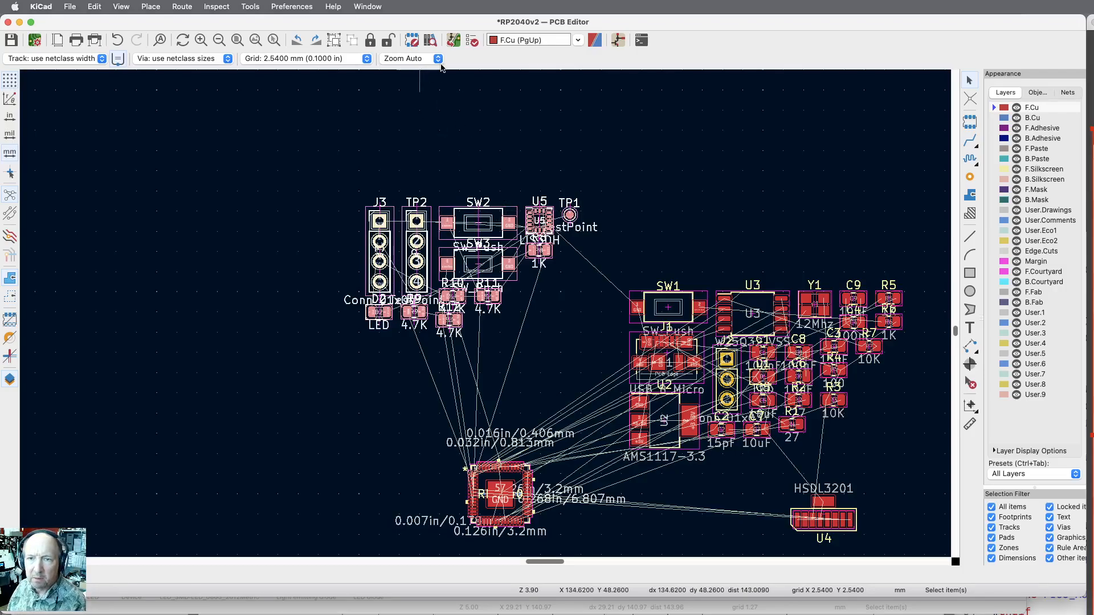
# Return to the schematic, assign the TestPoint_Pad_D1.0mm footprint from the TestPoint library to TP2 and save the schematic.
pyautogui.click(617, 41)
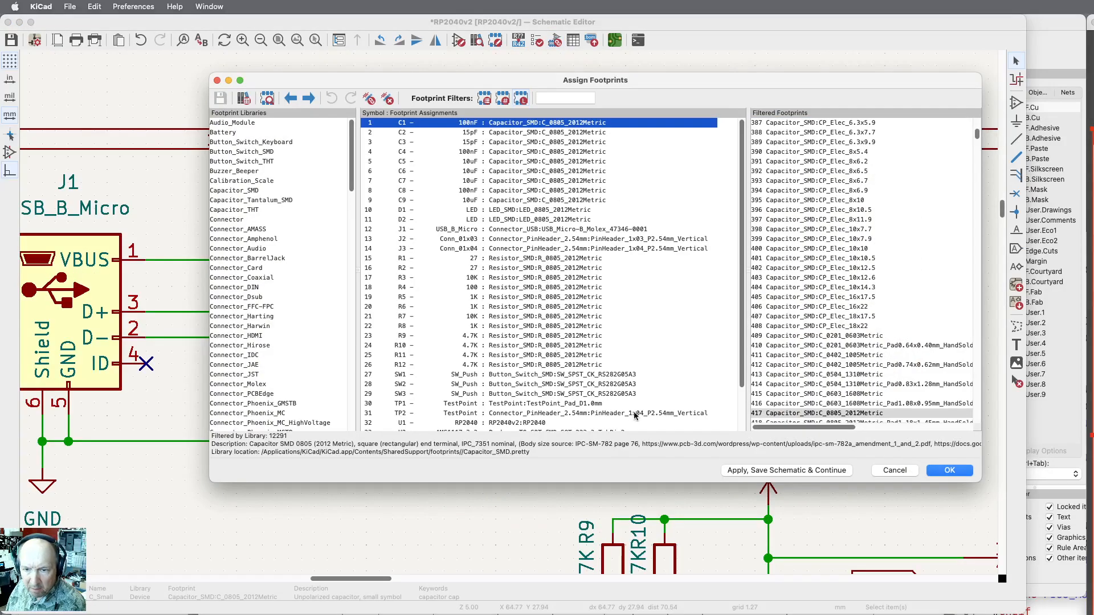
pyautogui.scroll(-1, 647, 408)
pyautogui.click(582, 406)
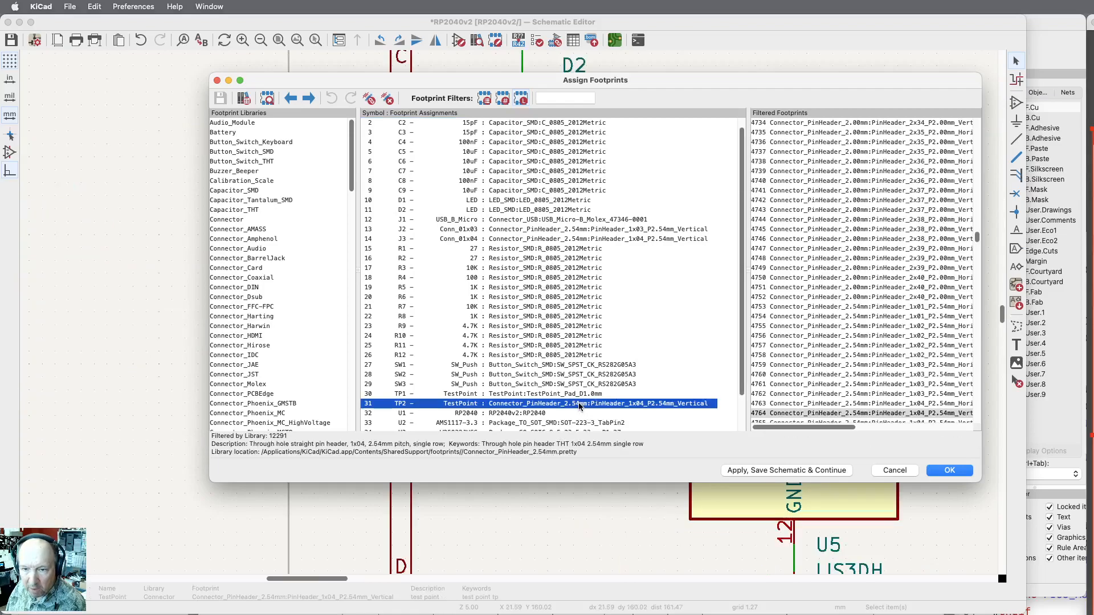
pyautogui.scroll(-20, 255, 307)
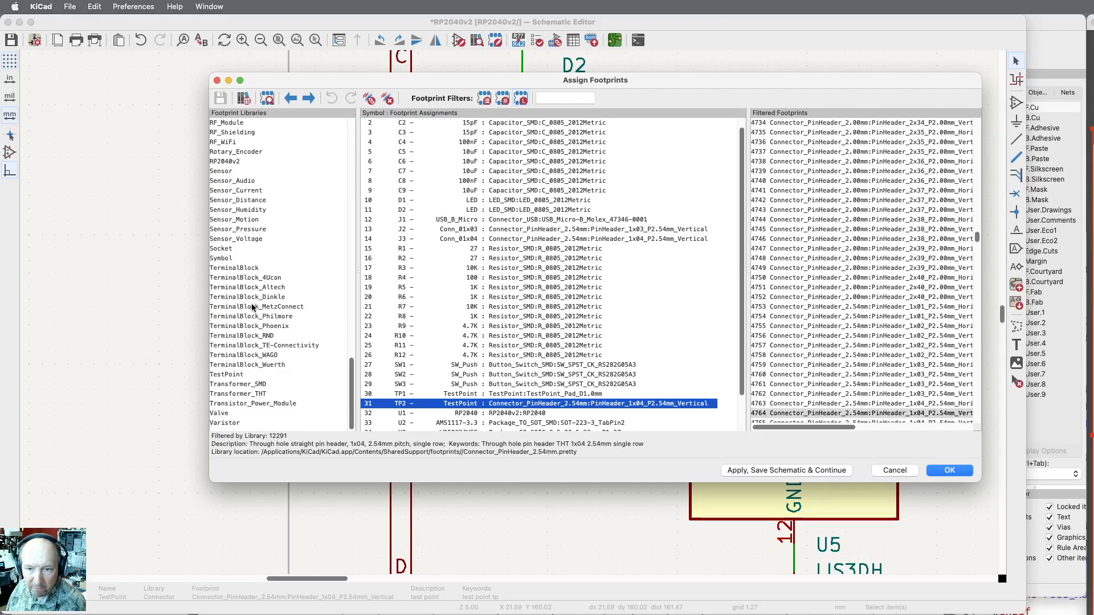
pyautogui.click(244, 375)
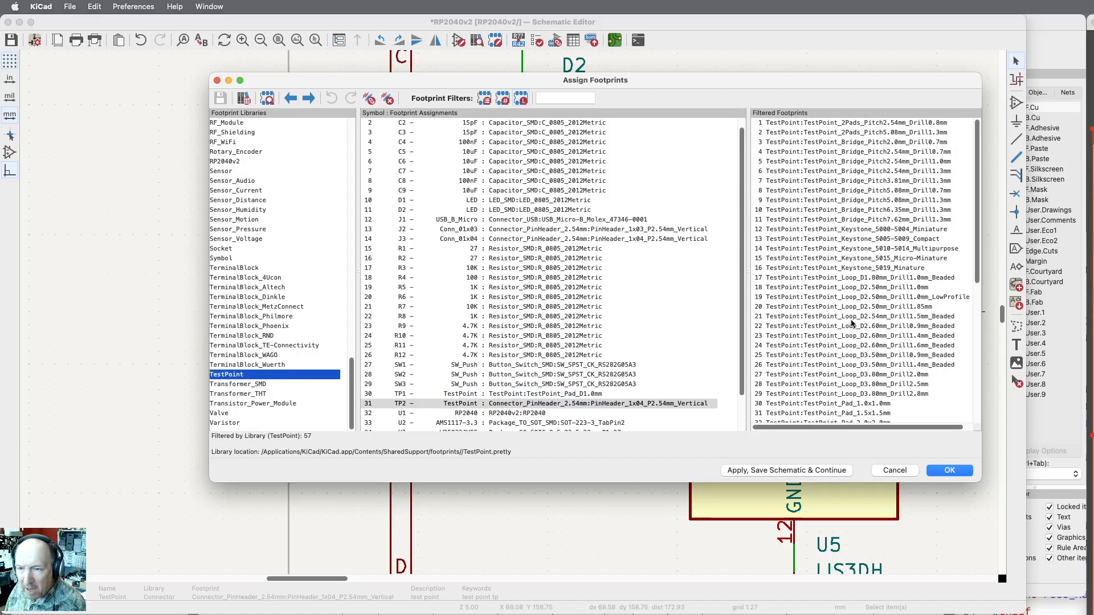
pyautogui.scroll(-4, 858, 315)
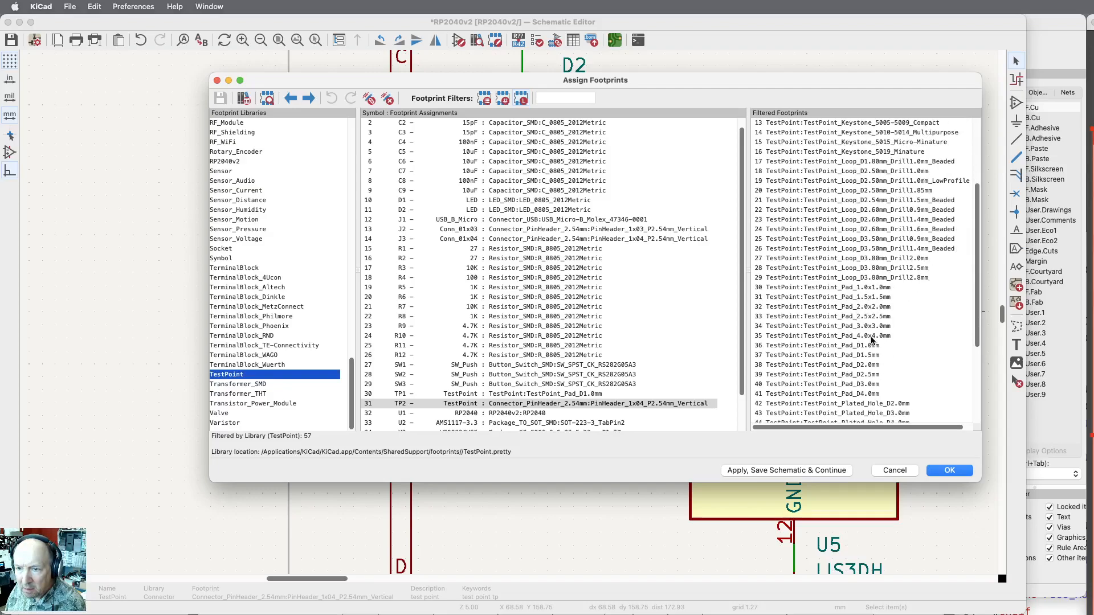
pyautogui.doubleClick(853, 346)
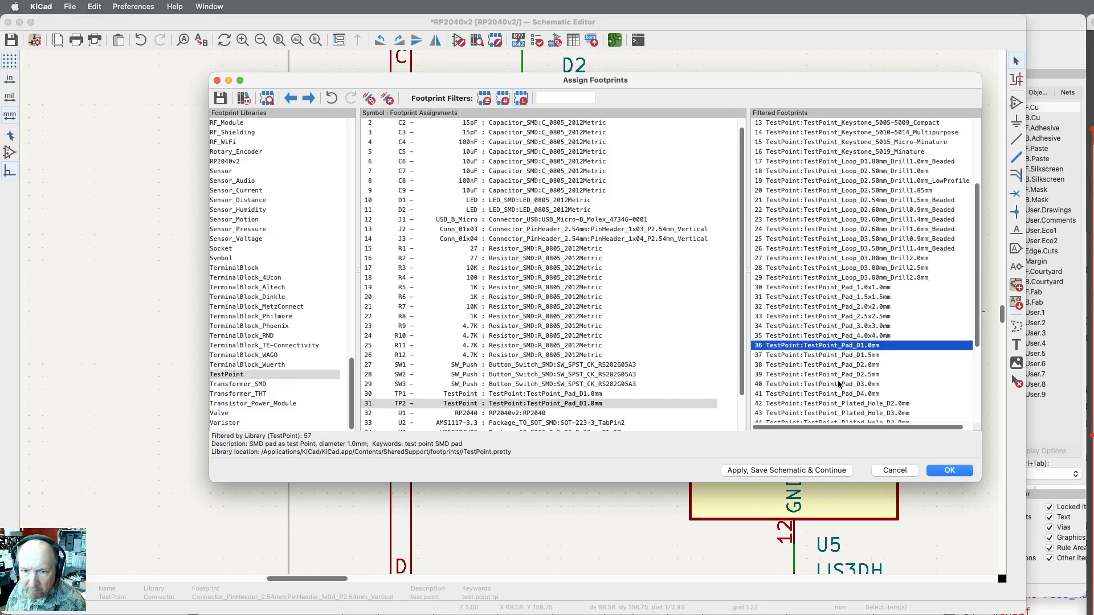
pyautogui.click(948, 470)
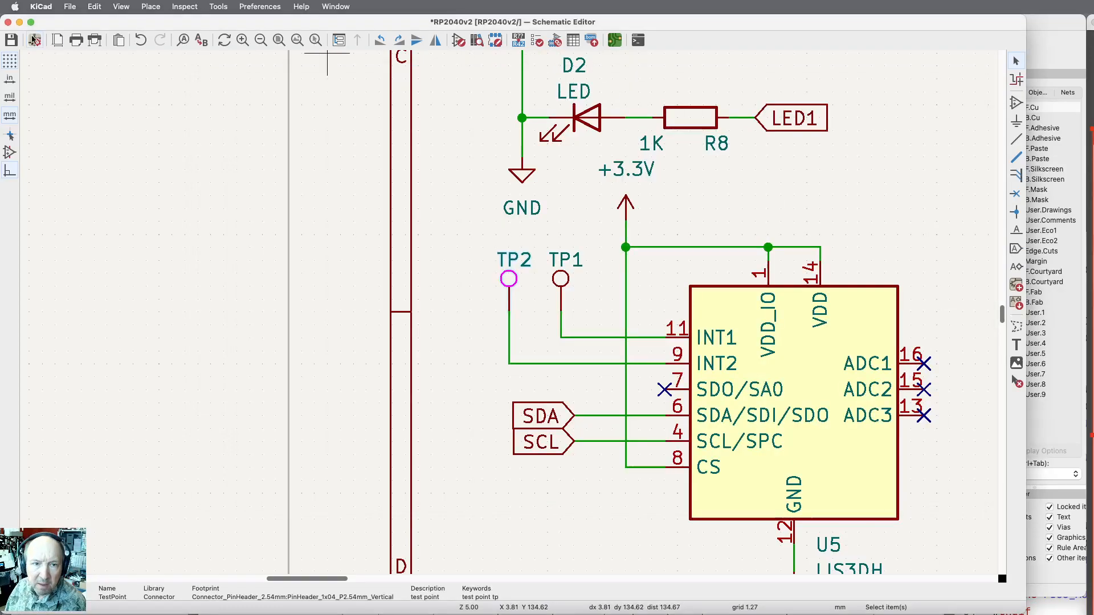
pyautogui.click(11, 43)
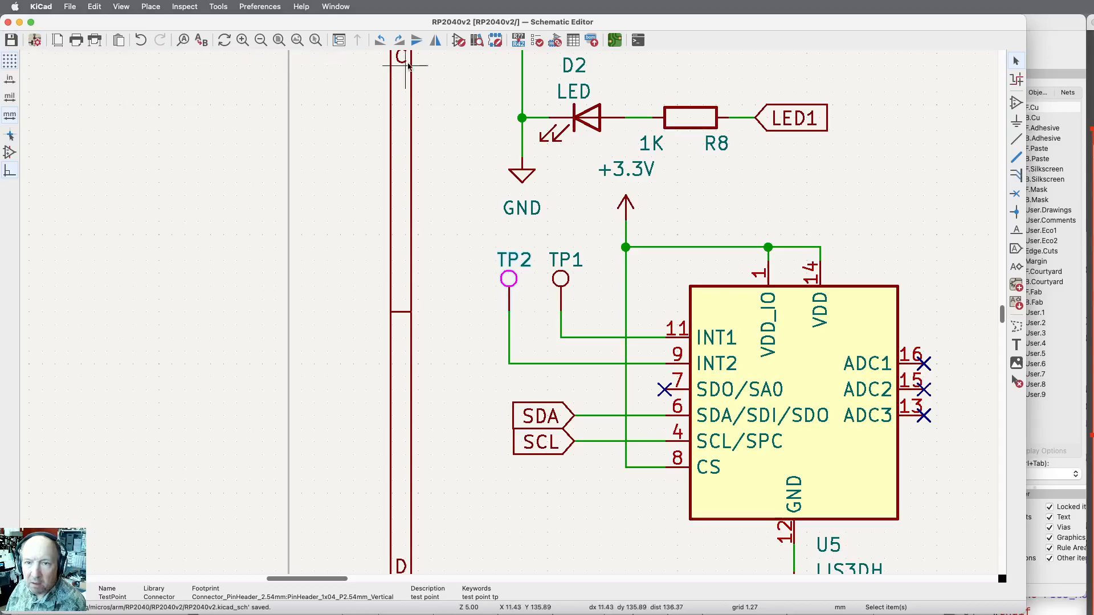
# Switch to the PCB Editor and update the board from the schematic, replacing TP2's pin header footprint with the test point pad.
pyautogui.click(616, 41)
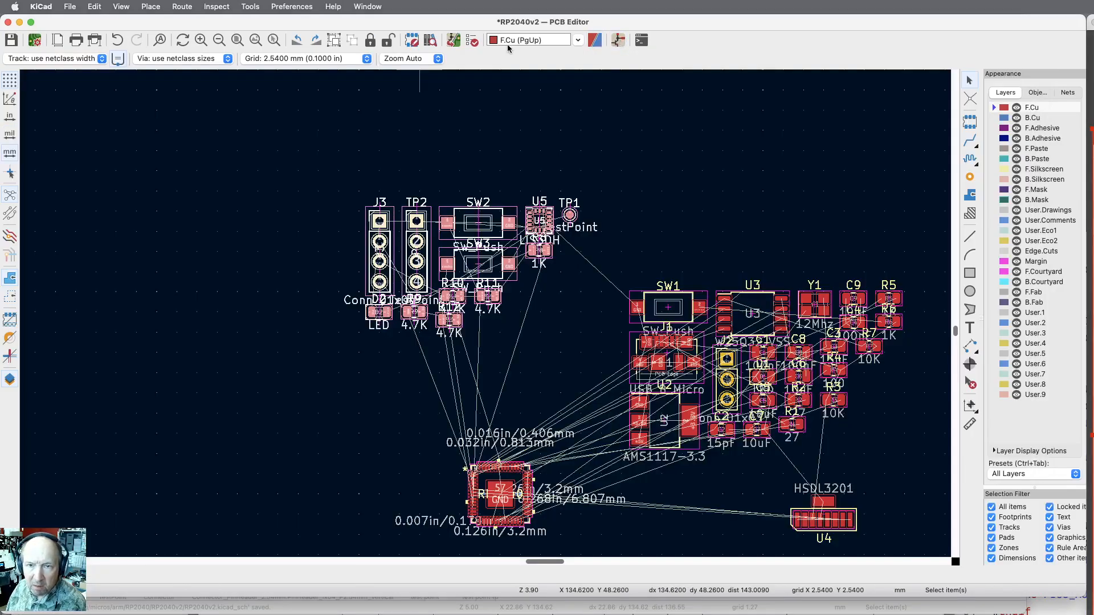
pyautogui.click(453, 40)
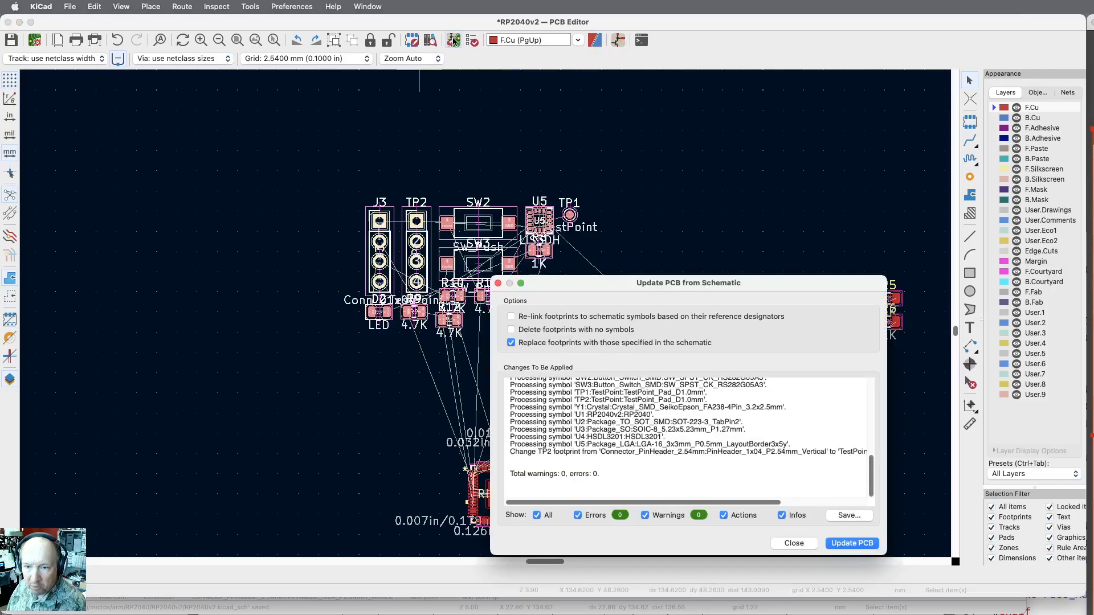
pyautogui.click(853, 545)
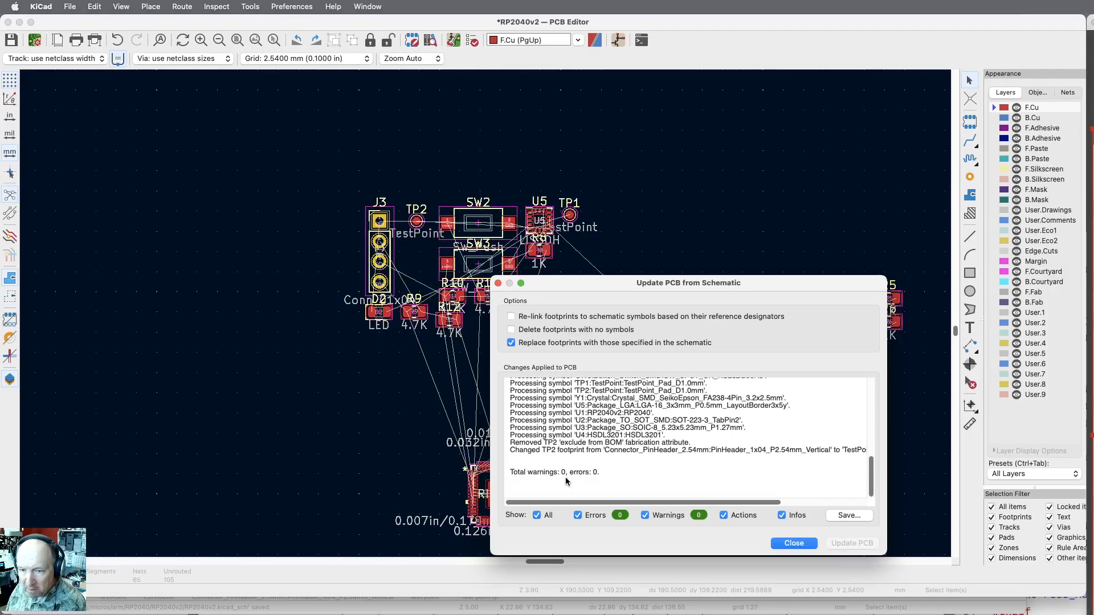
pyautogui.click(795, 544)
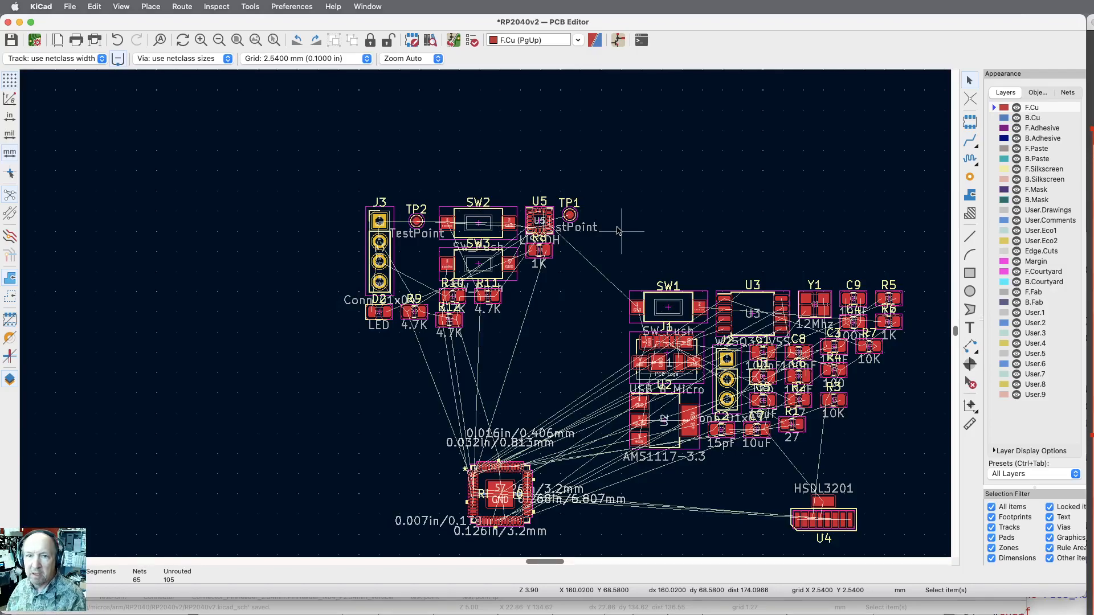
# Switch back to the Schematic Editor and view the entire schematic sheet.
pyautogui.click(617, 39)
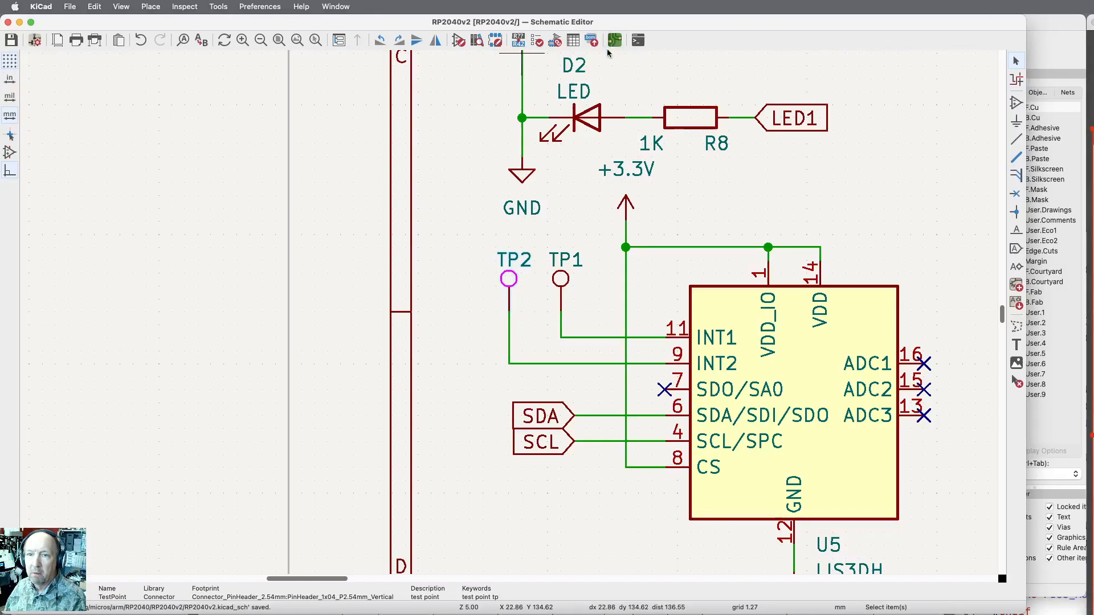
pyautogui.click(279, 40)
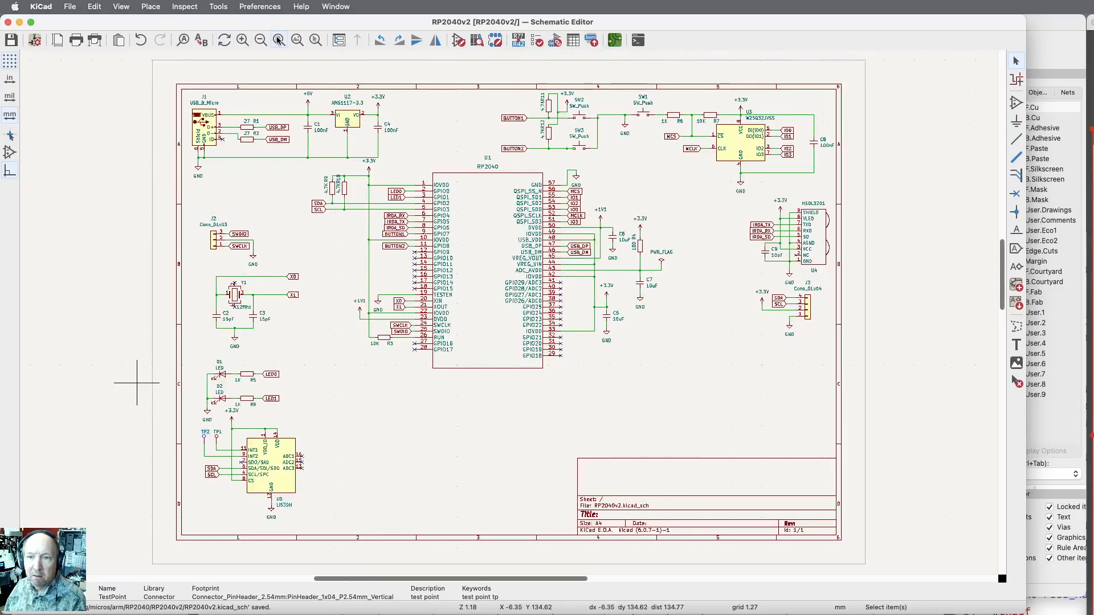